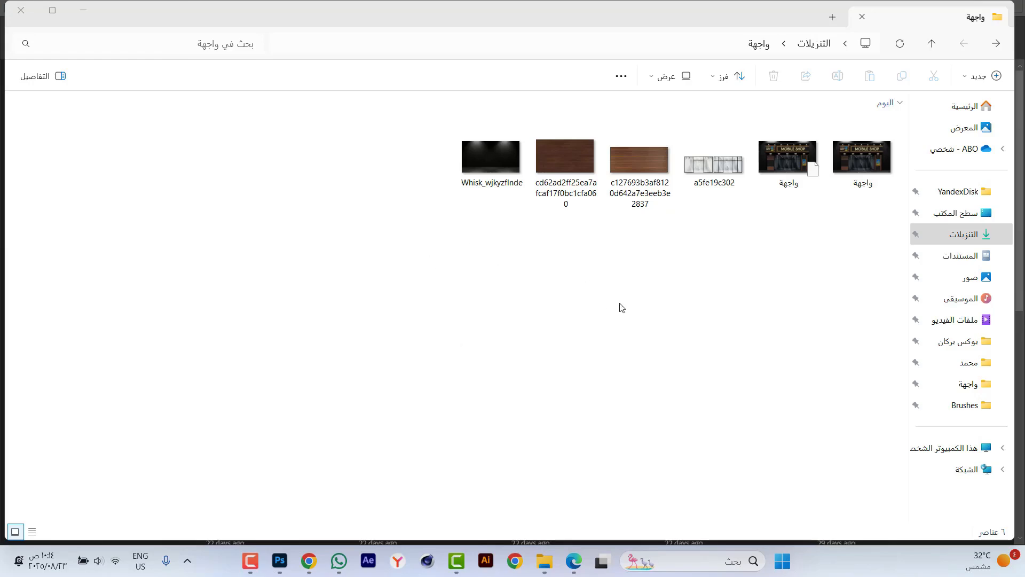
Open the Whisk_wjkyzflnde image from the folder in Photoshop.
left_click(484, 185)
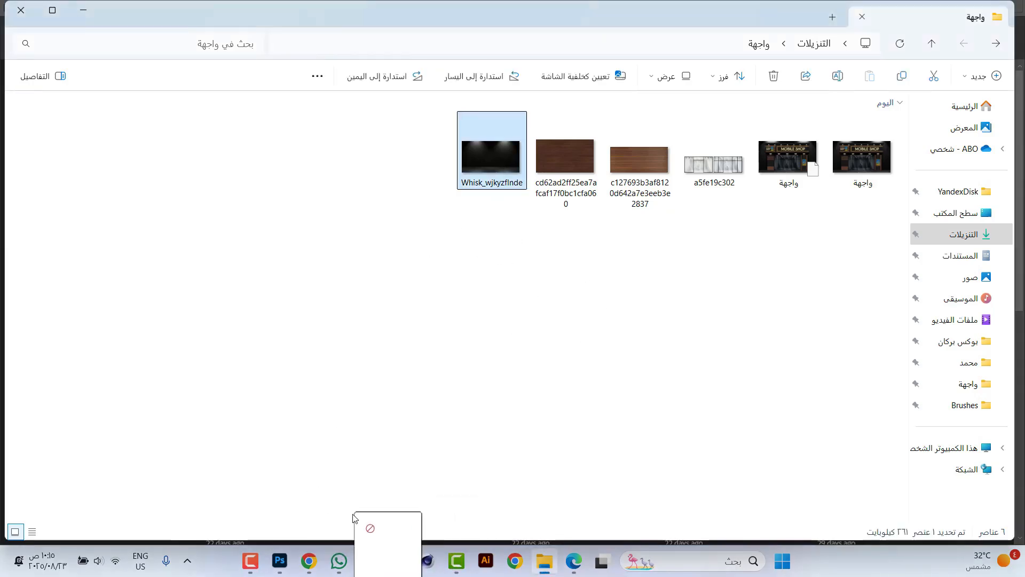
left_click(282, 565)
left_click_drag(283, 567, 484, 3)
scroll(451, 220, "down", 1)
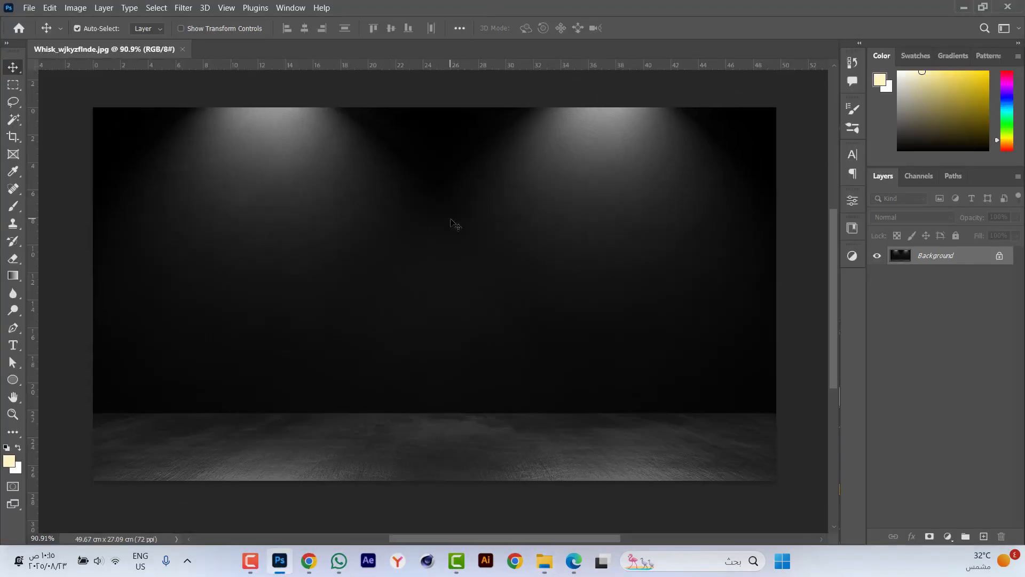
Resize the image to 100 cm wide at a resolution of 150 pixels/inch.
key("ctrl+alt+i")
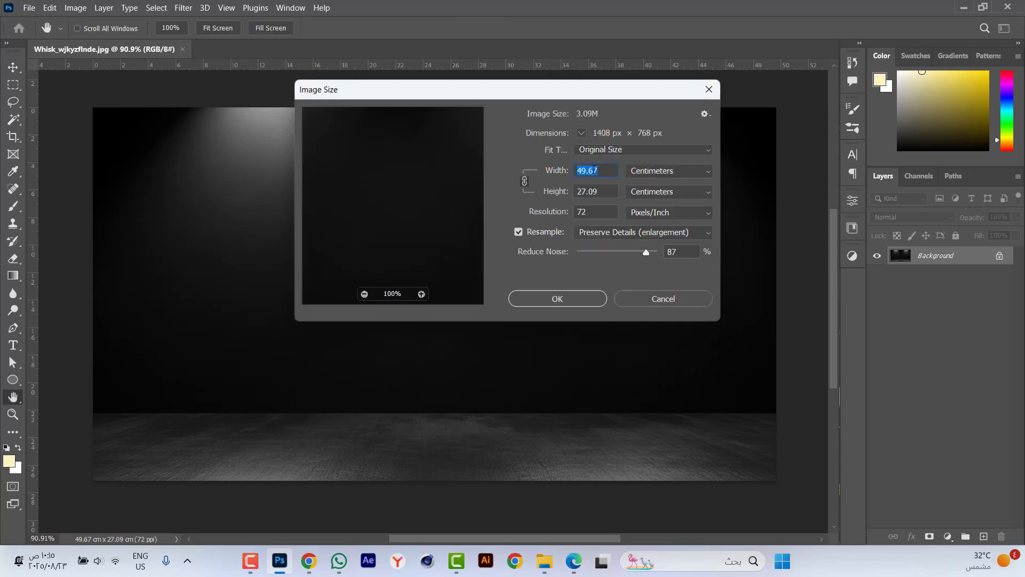
type("100")
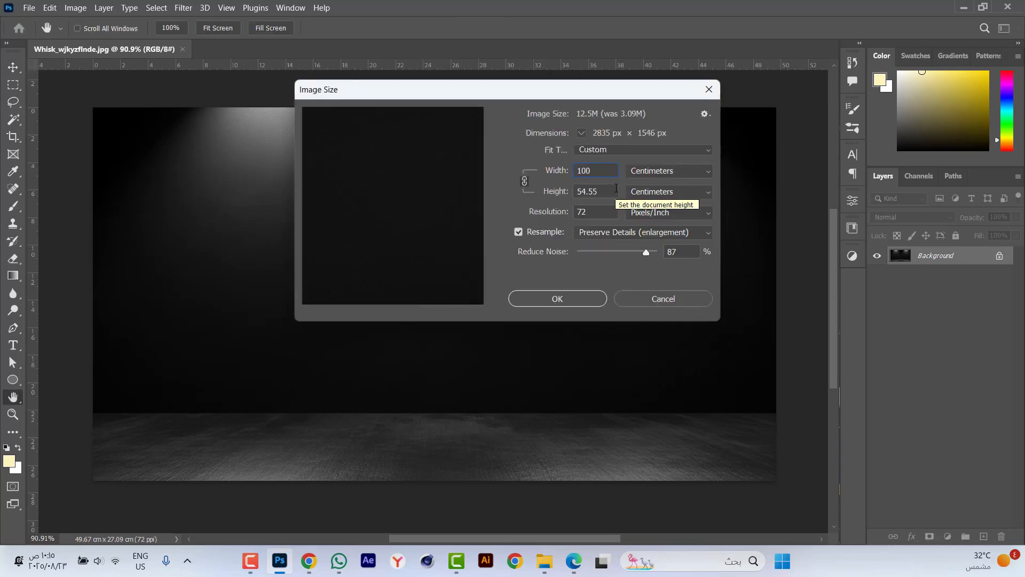
double_click(596, 212)
type("200")
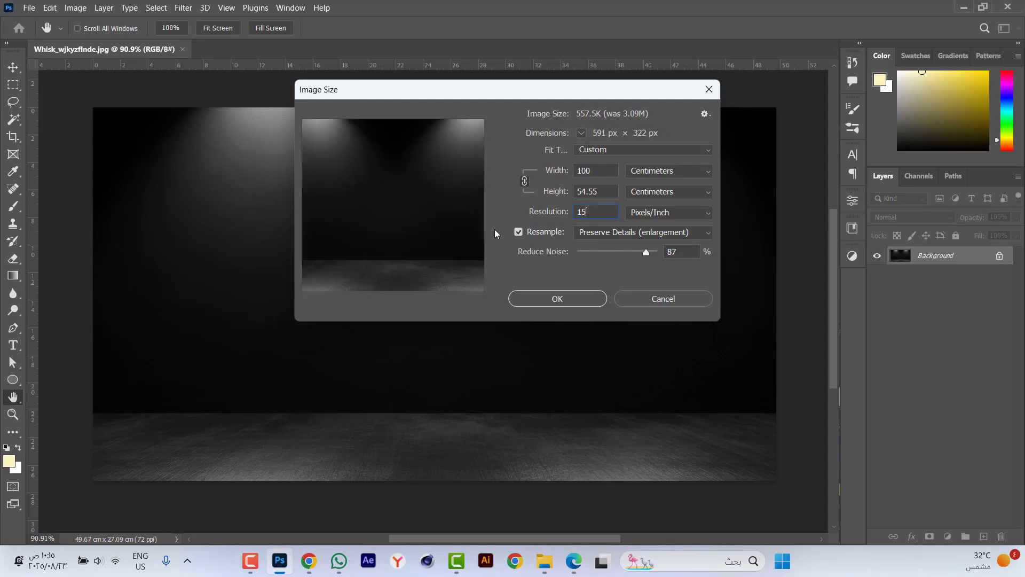
key("Return")
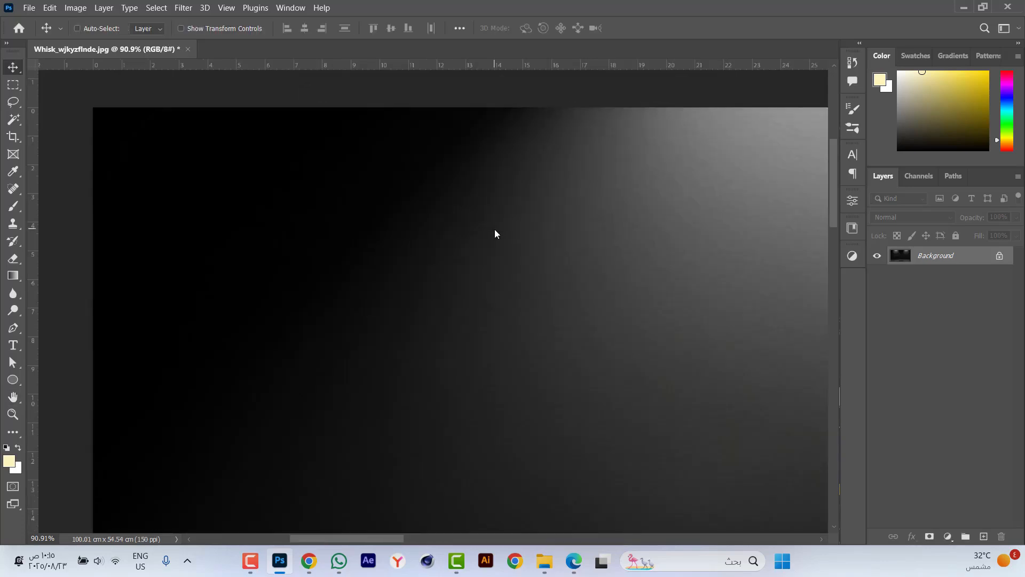
Brighten the background image with Curves, raising the midtones from input 114 to output 151.
key("ctrl+0")
key("ctrl+m")
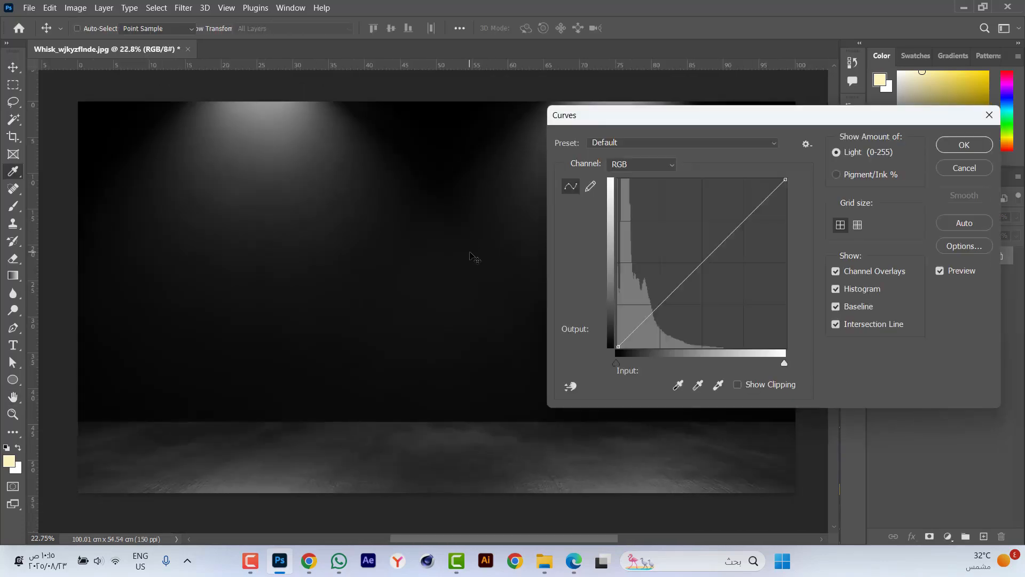
left_click_drag(698, 265, 693, 248)
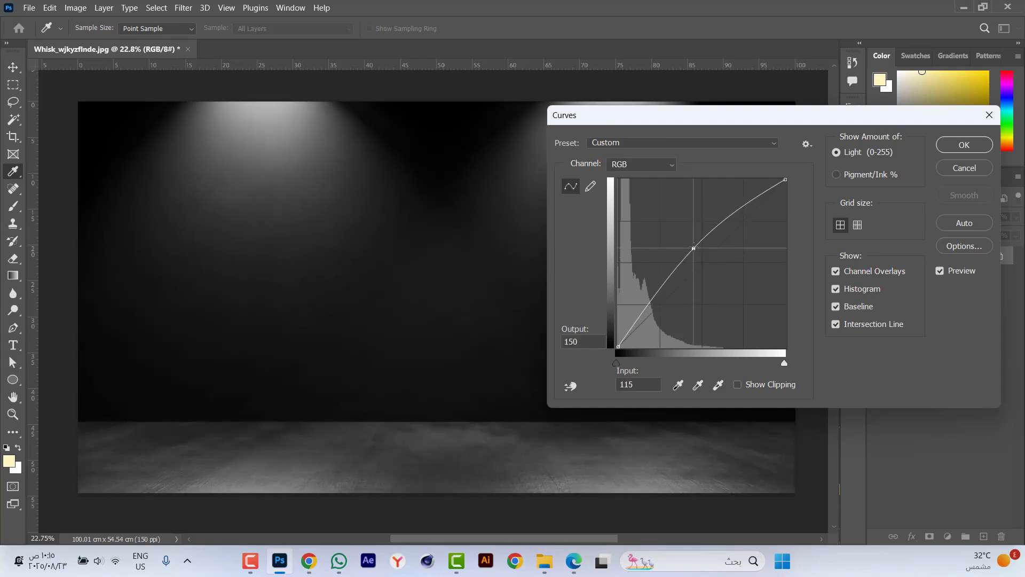
left_click(965, 144)
Draw a rectangle shape about 51 by 7 cm in the upper middle of the canvas.
left_click_drag(13, 379, 34, 380)
left_click_drag(270, 180, 634, 228)
scroll(395, 228, "down", 1)
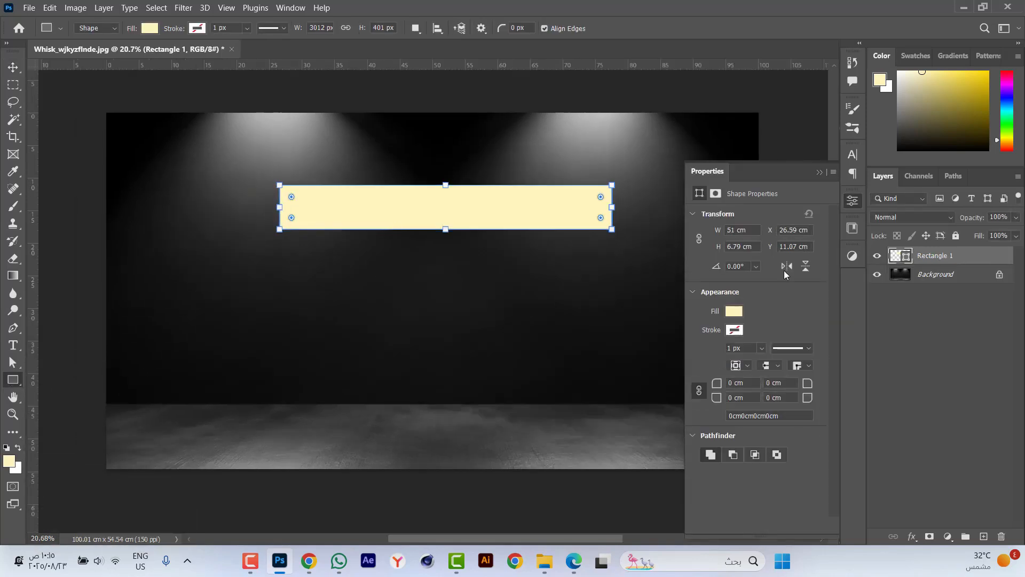
Set the rectangle's width to 75 cm and its height to 15 cm.
double_click(734, 231)
type("75")
key("Tab")
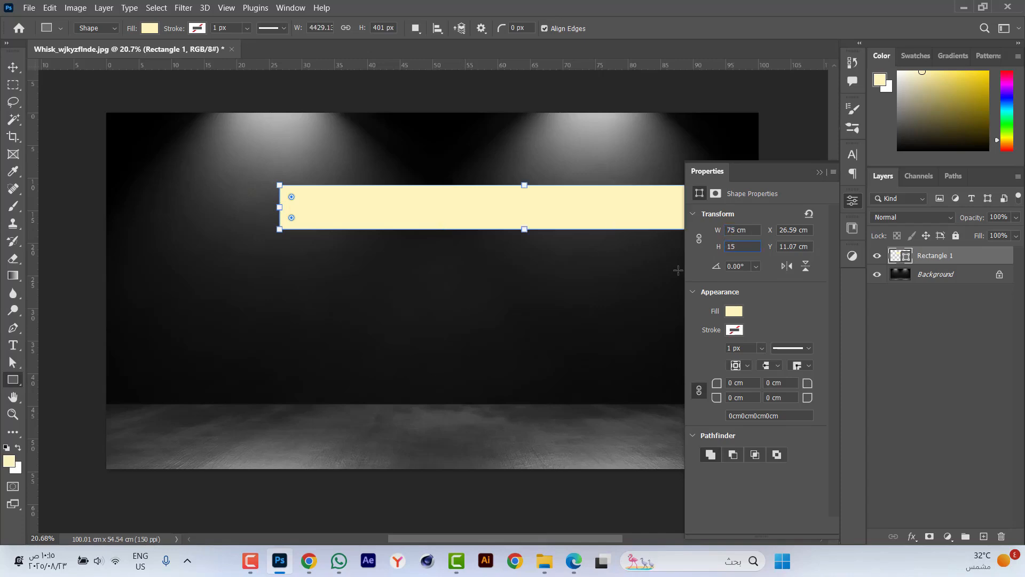
type("15")
key("Return")
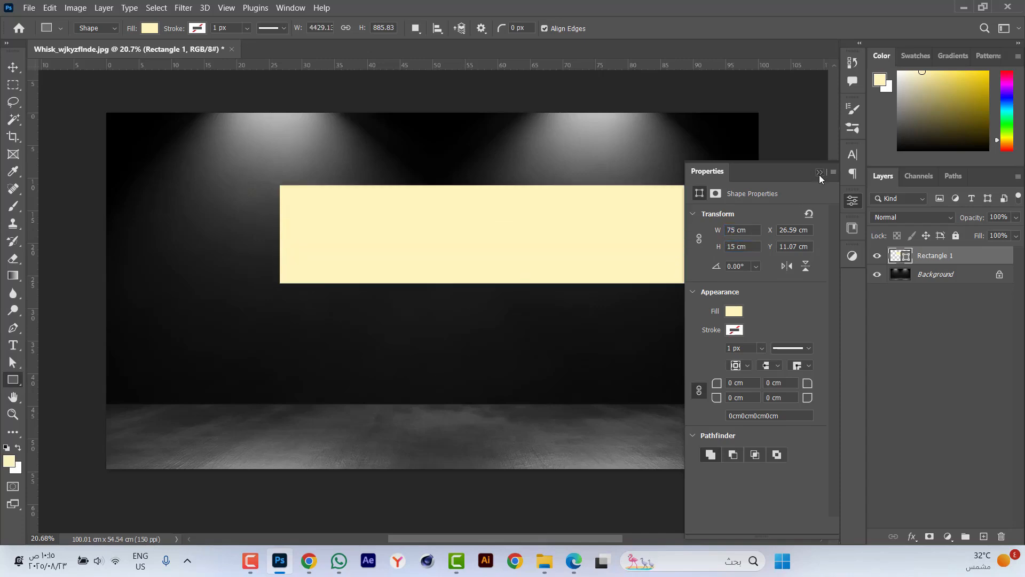
left_click(820, 173)
Move the rectangle up beneath the spotlights and centre it horizontally on the canvas.
key("v")
left_click_drag(591, 231, 510, 186)
key("ctrl+a")
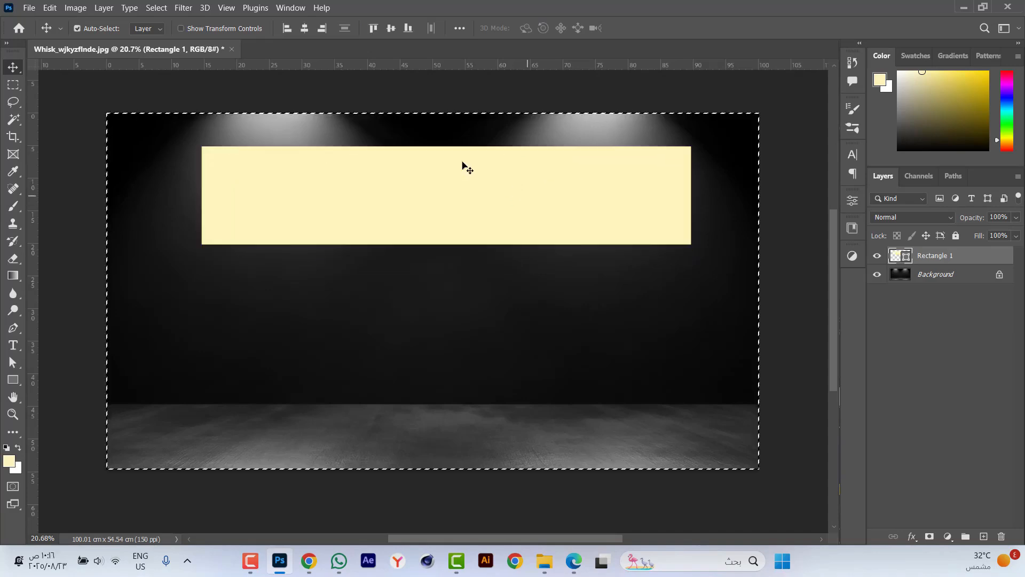
left_click(305, 28)
key("ctrl+d")
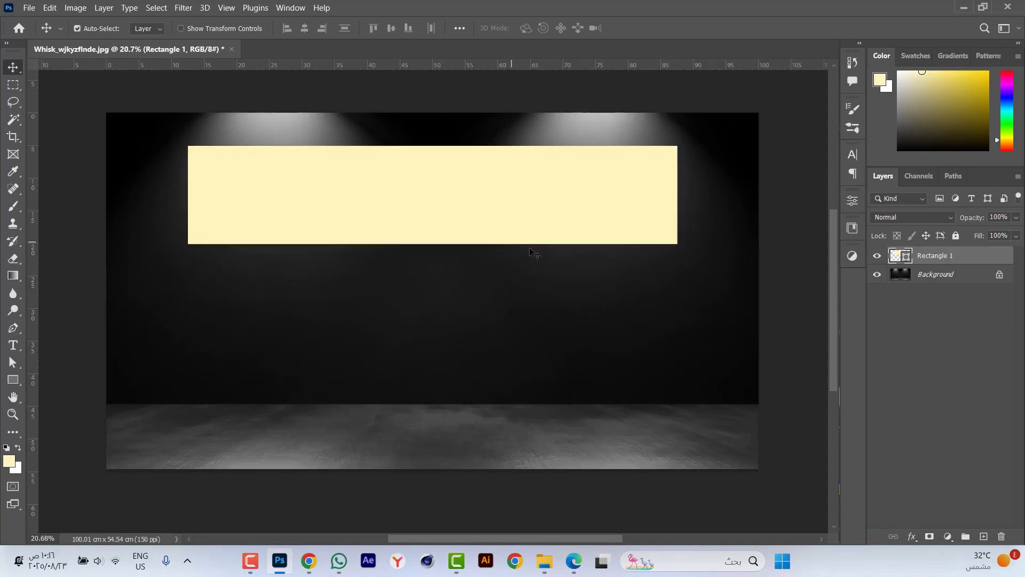
Unlock the background layer, stretch it downward past the canvas's lower edge to narrow the visible floor, and lock it again.
left_click(999, 275)
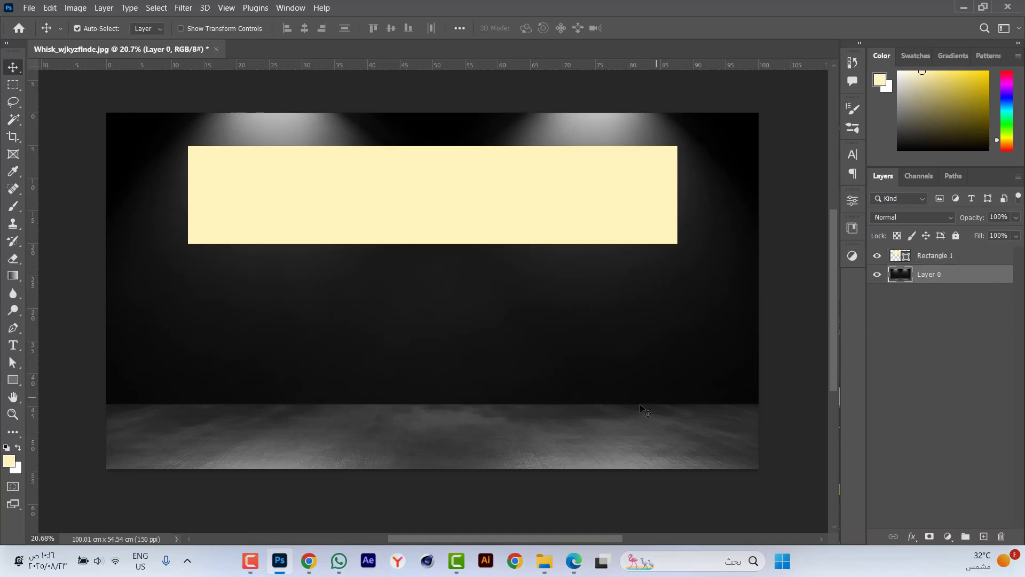
key("ctrl+t")
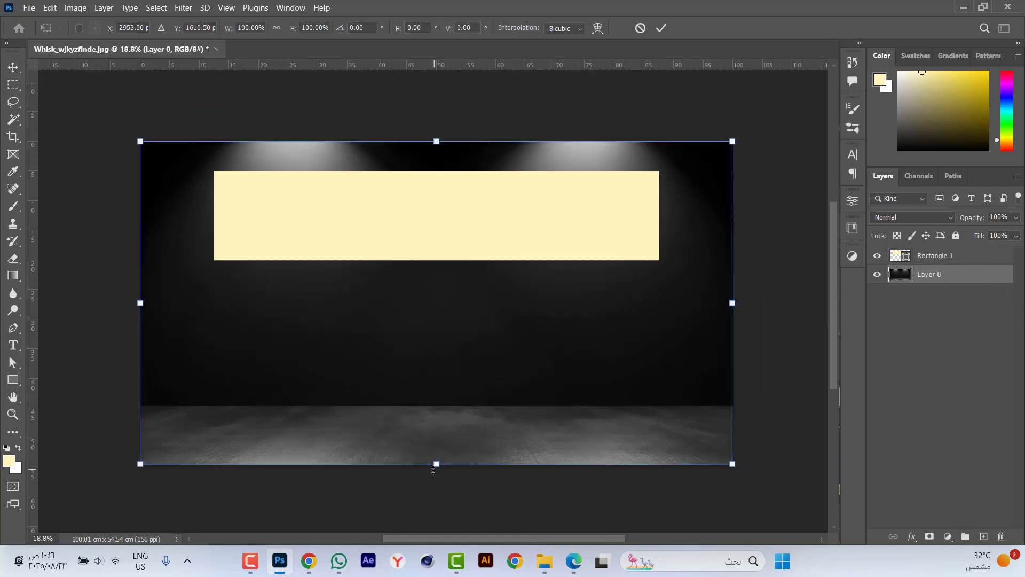
left_click_drag(435, 466, 434, 510)
key("Return")
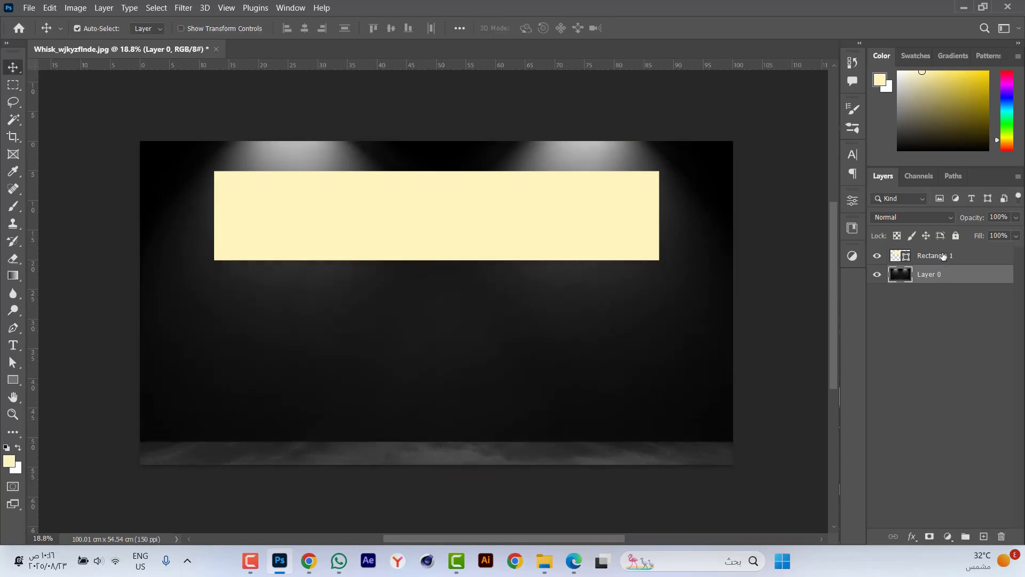
left_click(956, 235)
Nudge the rectangle slightly down from its position beneath the spotlights.
left_click(509, 204)
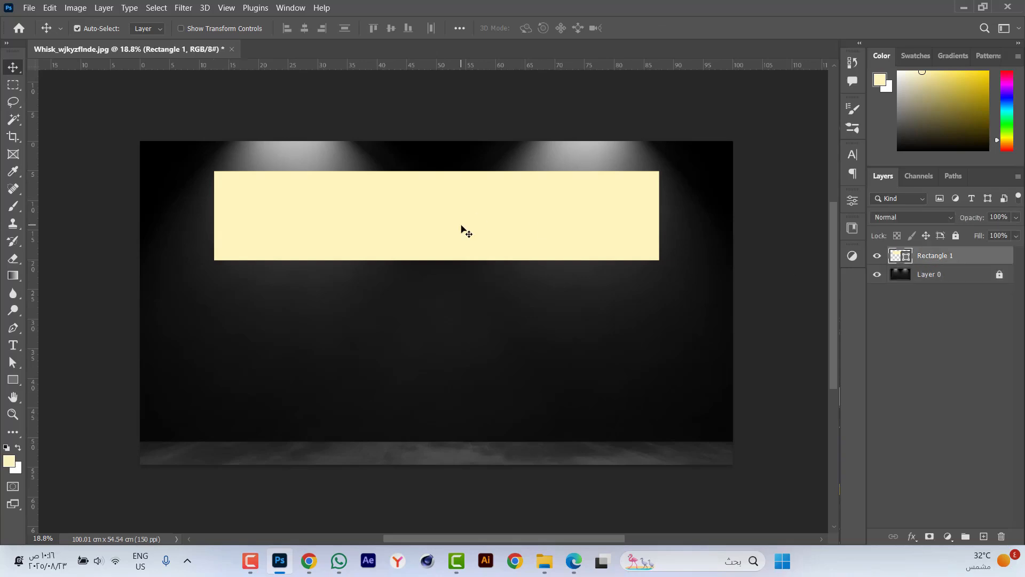
key("shift+Down")
key("shift+Down")
key("shift+Down")
key("shift+Down")
key("shift+Down")
key("shift+Down")
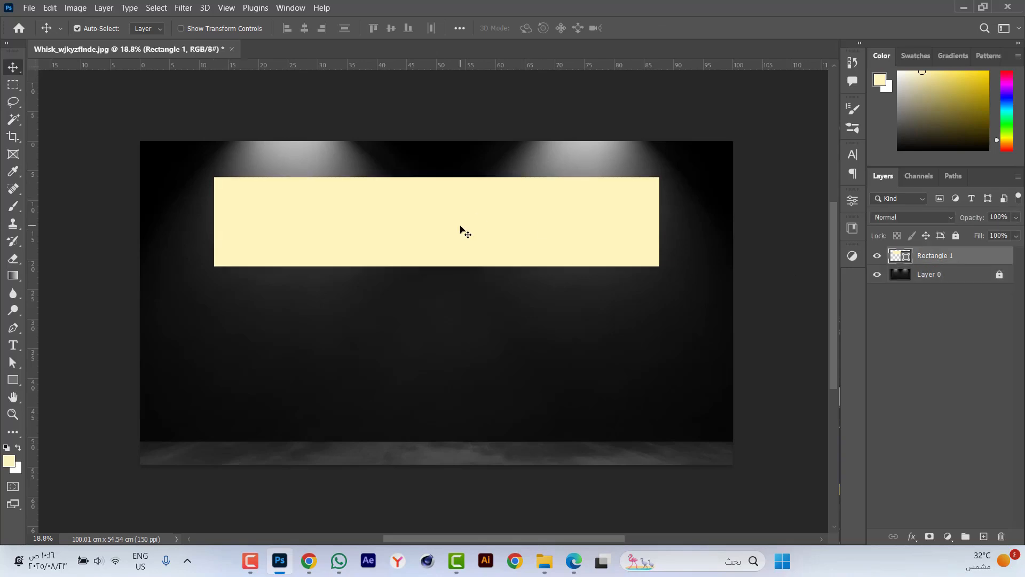
key("shift+Up")
key("shift+Up")
key("shift+Up")
key("shift+Up")
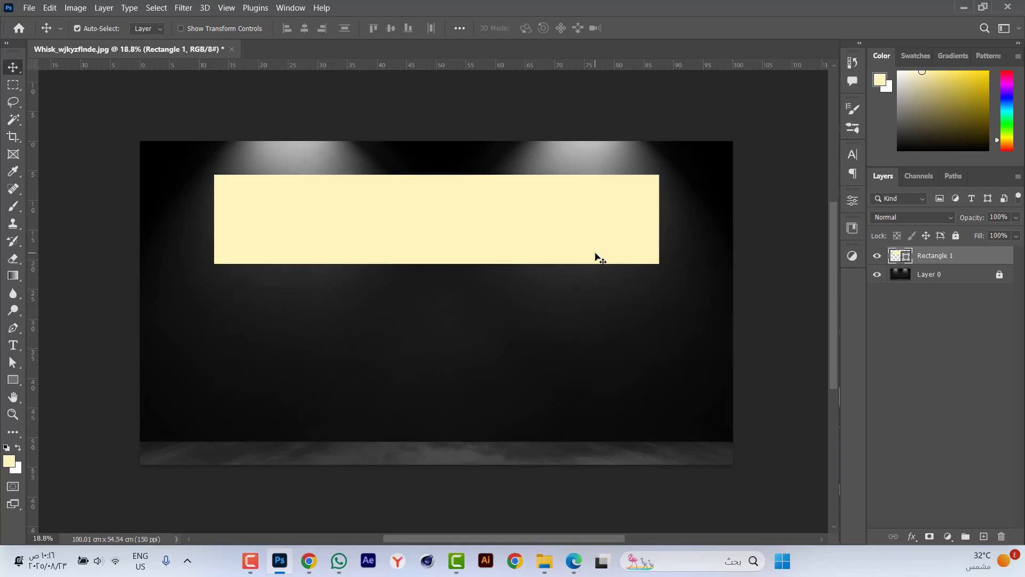
Change the rectangle's fill colour to dark grey, RGB 30, 30, 30.
double_click(906, 257)
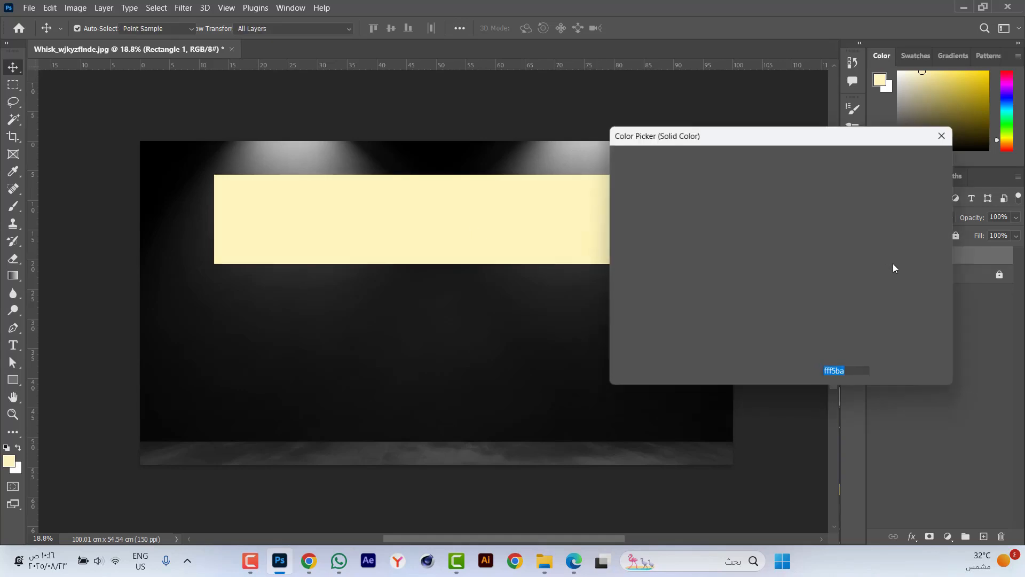
left_click(855, 319)
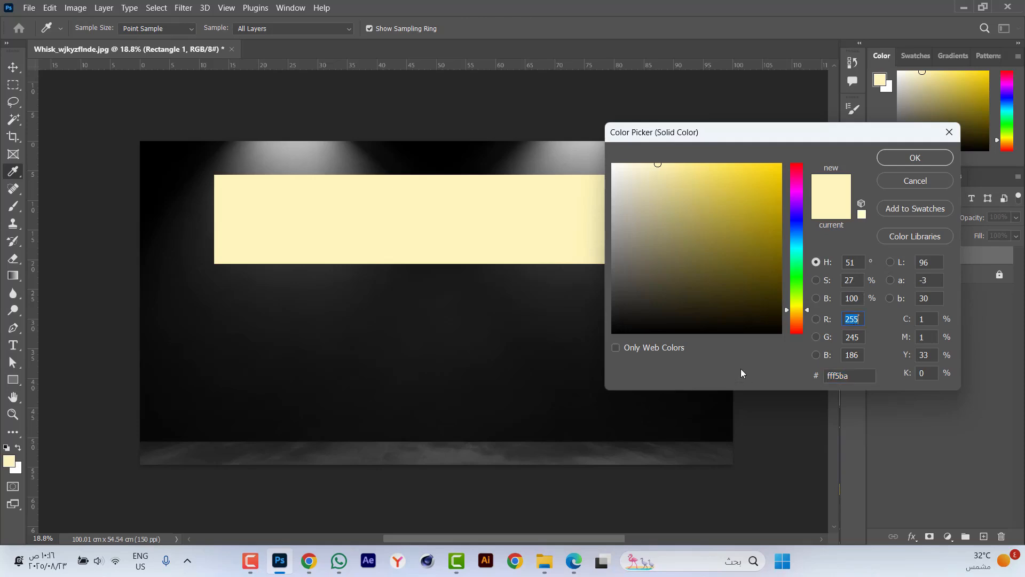
type("30")
key("Tab")
type("30")
key("Tab")
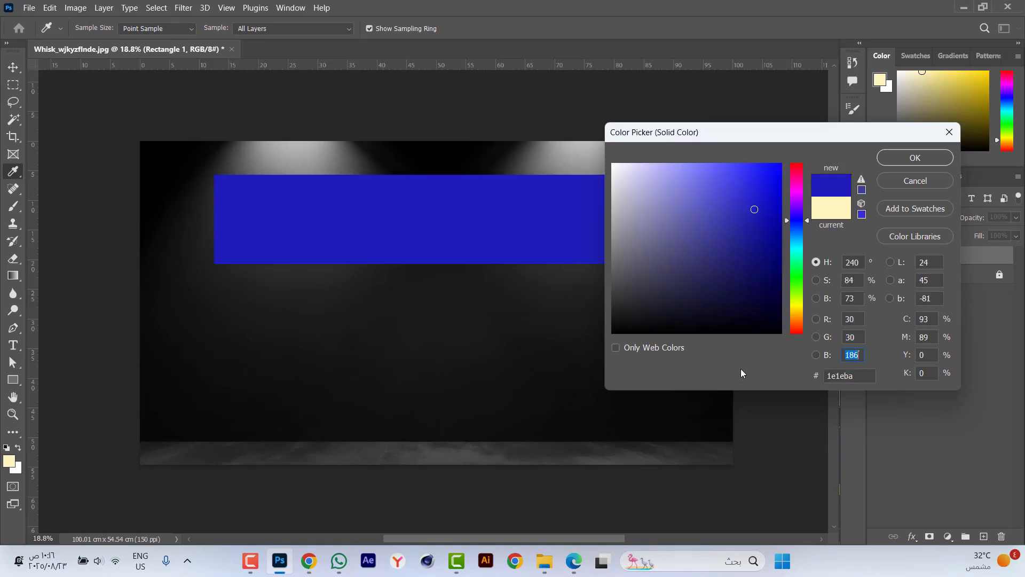
type("30")
key("Return")
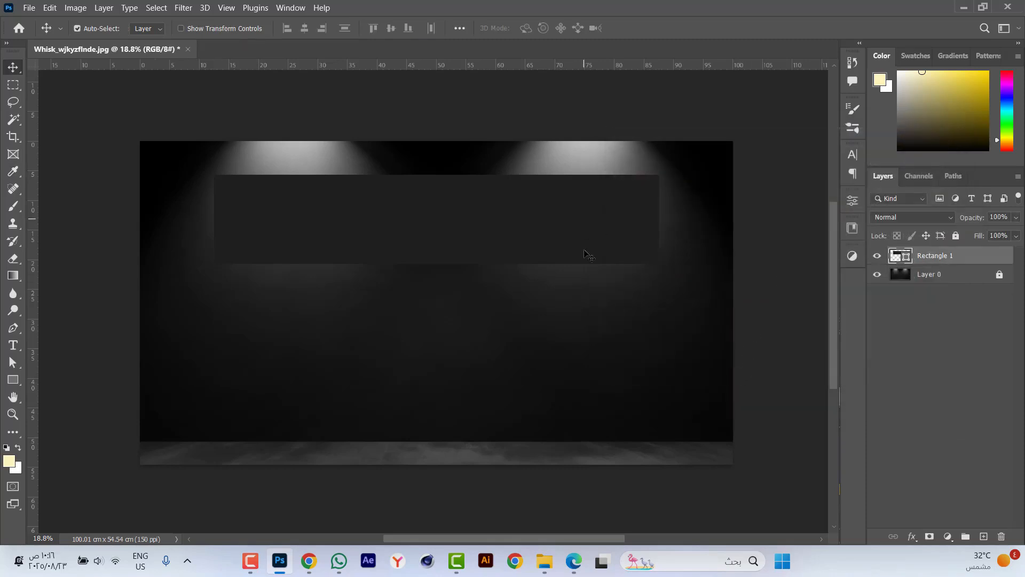
Duplicate the dark rectangle and scale the copy's height to about -15.8%, forming a thin strip above the original's upper edge.
key("ctrl")
key("ctrl+j")
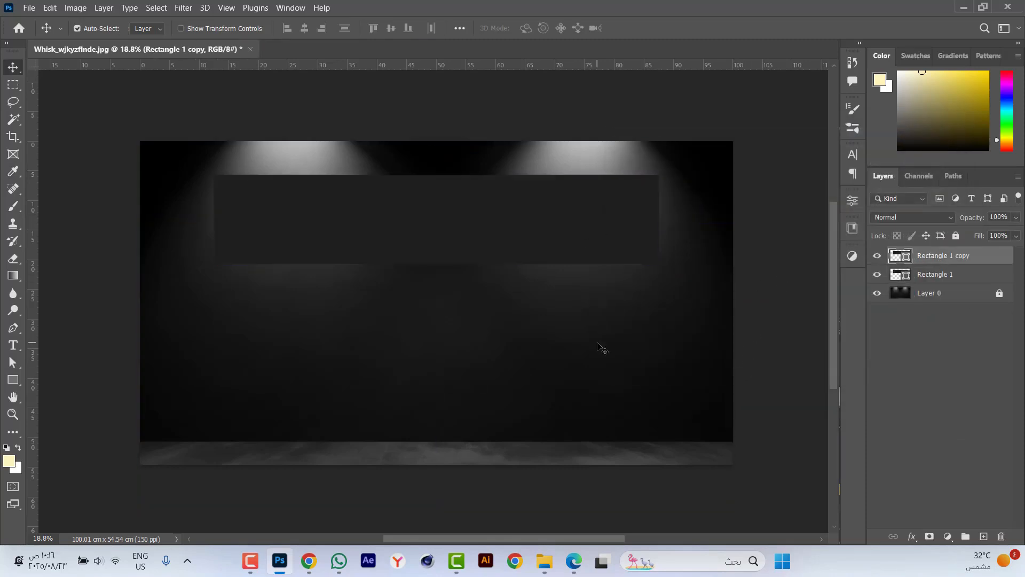
key("ctrl+t")
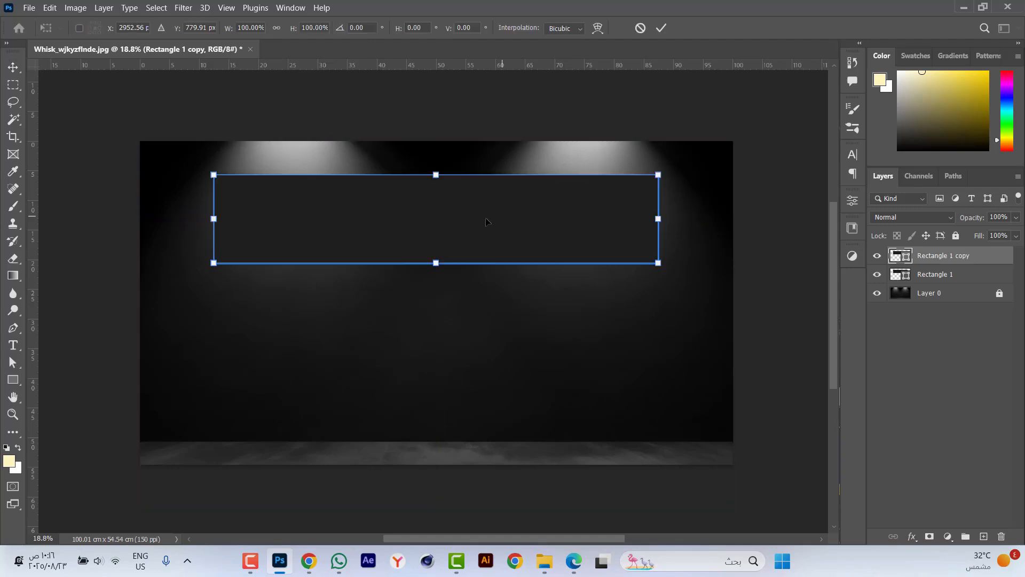
left_click_drag(435, 263, 449, 160)
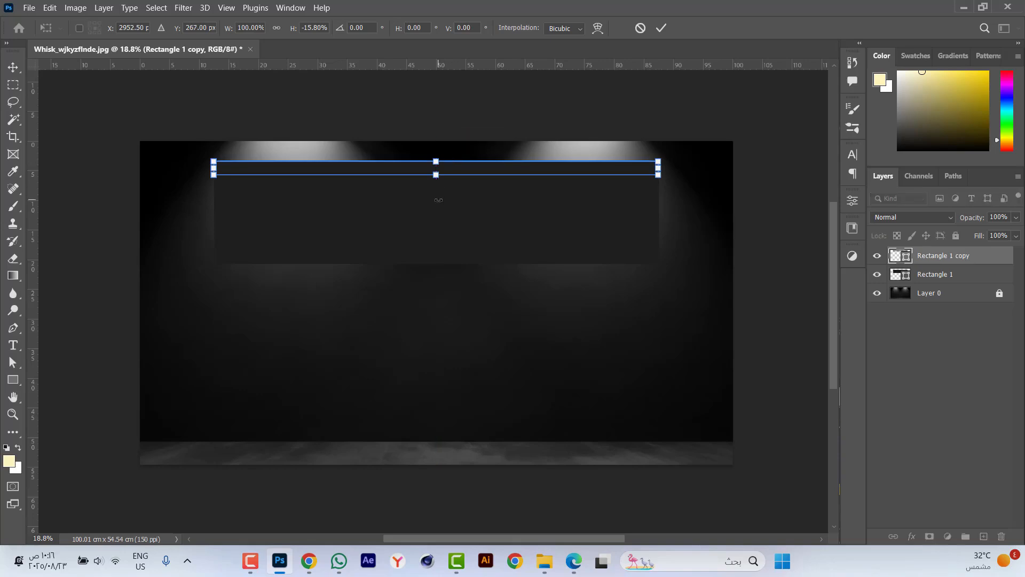
key("Return")
Nudge the thin strip upward to leave a narrow gap between it and the large rectangle.
key("Up")
key("Up")
key("Up")
key("Up")
key("Up")
key("Up")
key("Up")
key("Up")
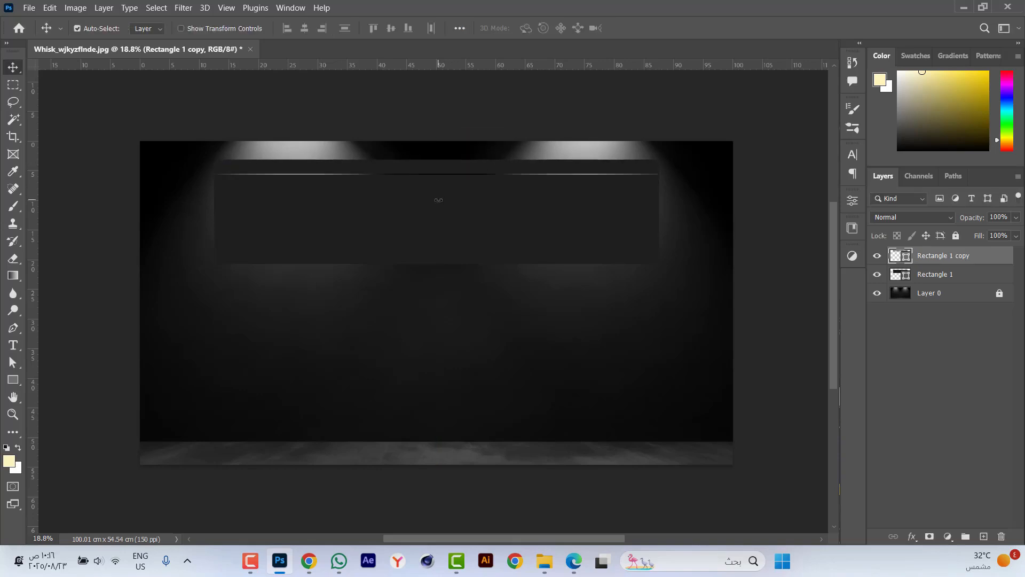
key("ctrl+plus")
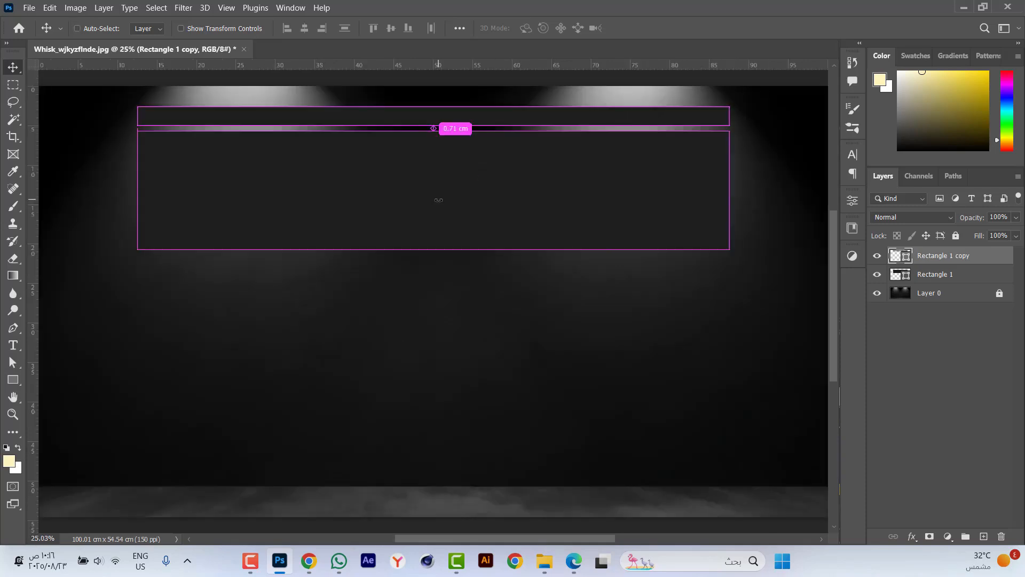
key("Up")
key("Up")
key("Up")
key("Up")
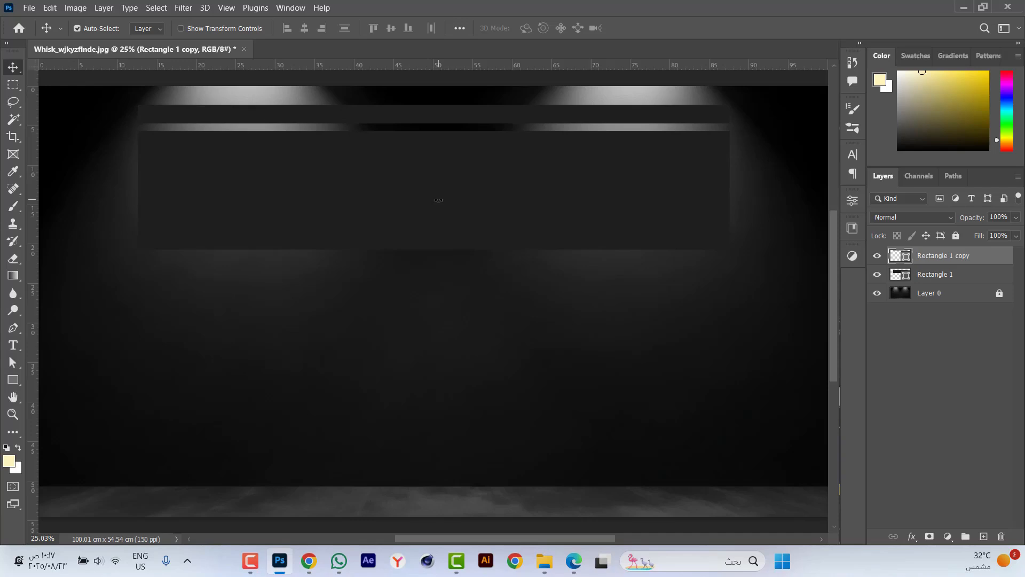
Widen the thin strip equally on both sides to about 77.5 cm so it overhangs the large rectangle.
key("ctrl+t")
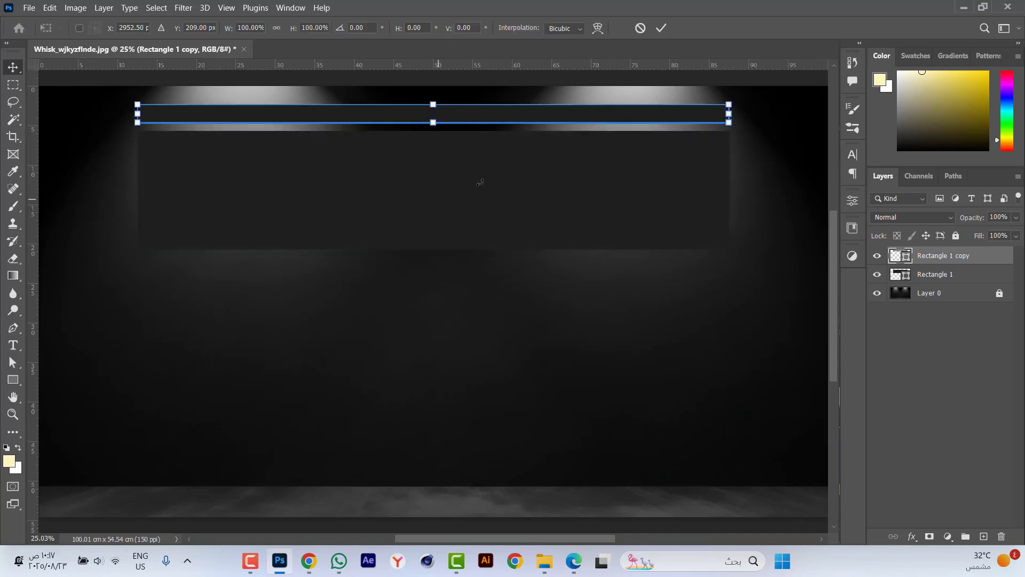
scroll(760, 102, "up", 3)
scroll(758, 103, "up", 3)
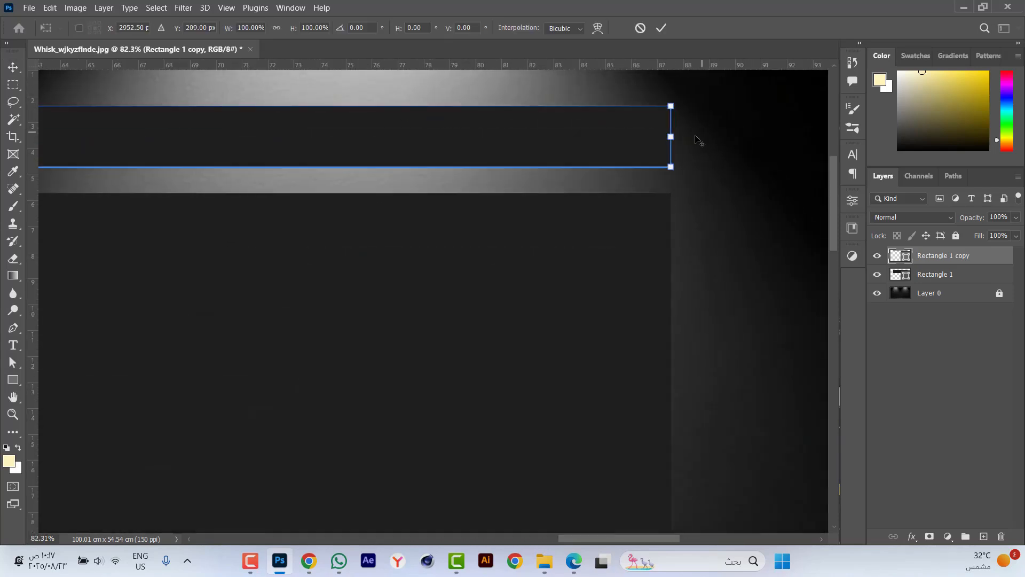
left_click_drag(678, 137, 708, 138)
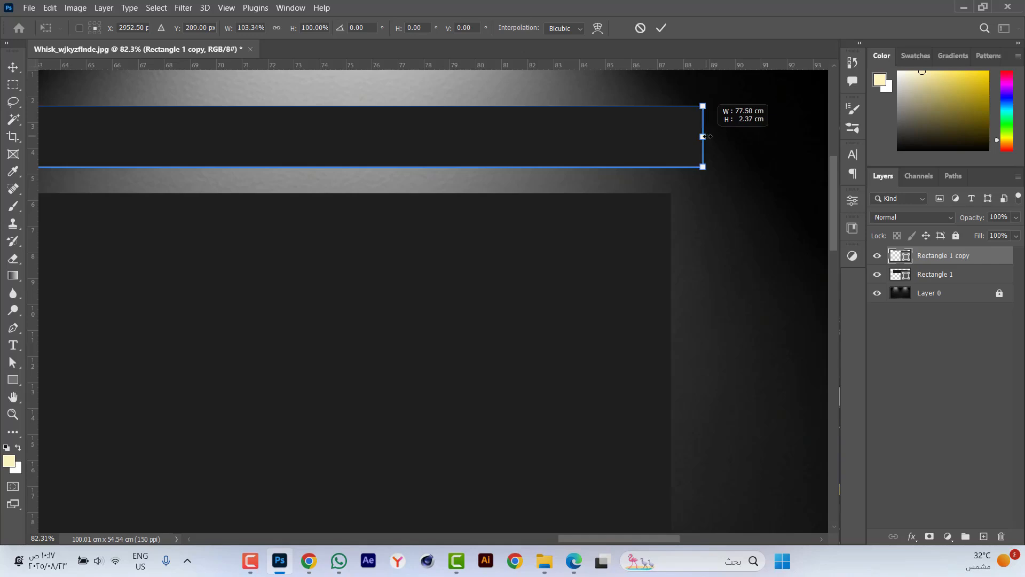
key("Return")
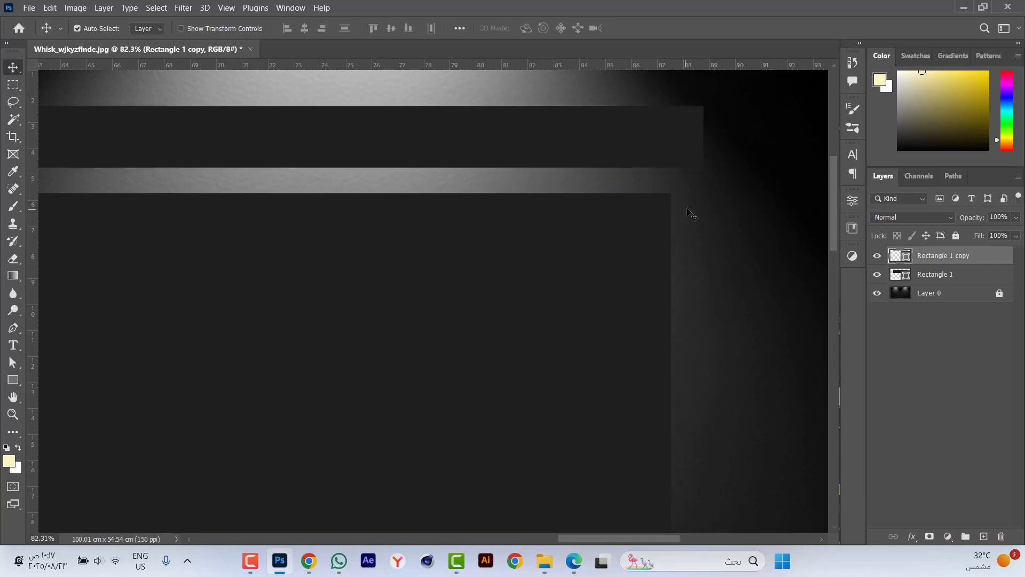
Duplicate the thin upper strip and recolour the lower of the two copies black, RGB 0, 0, 0.
scroll(645, 179, "down", 2)
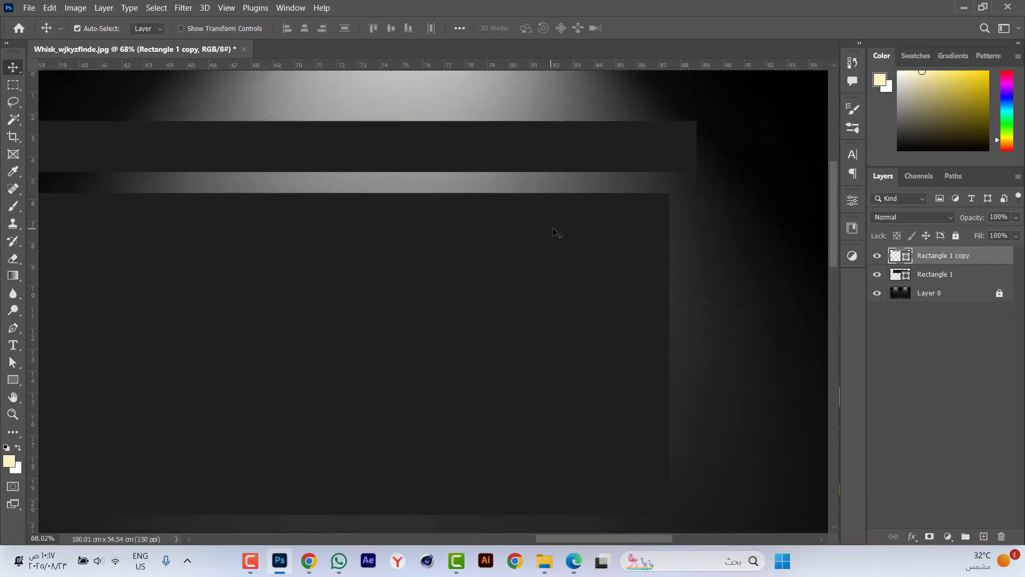
key("ctrl+j")
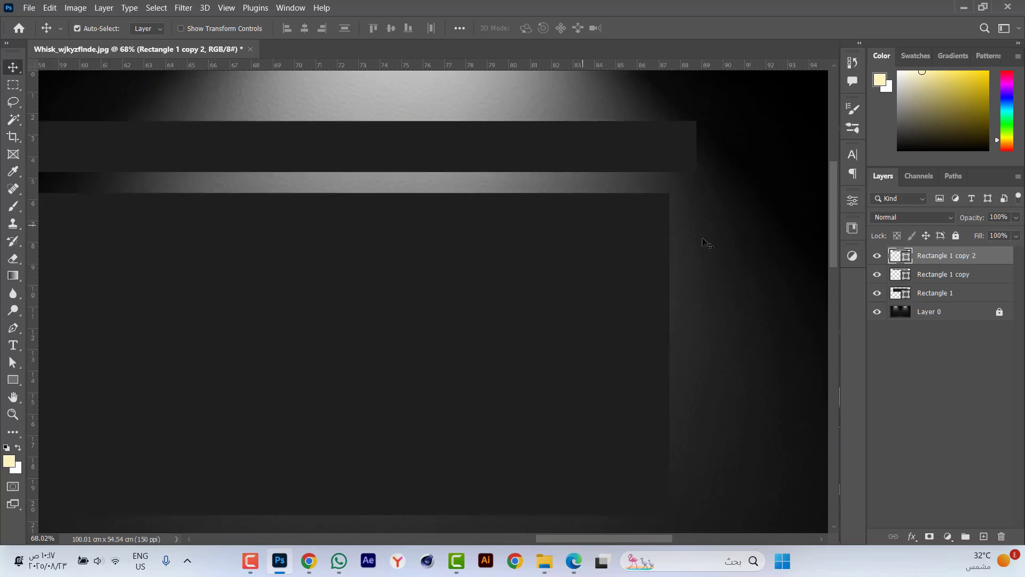
double_click(907, 279)
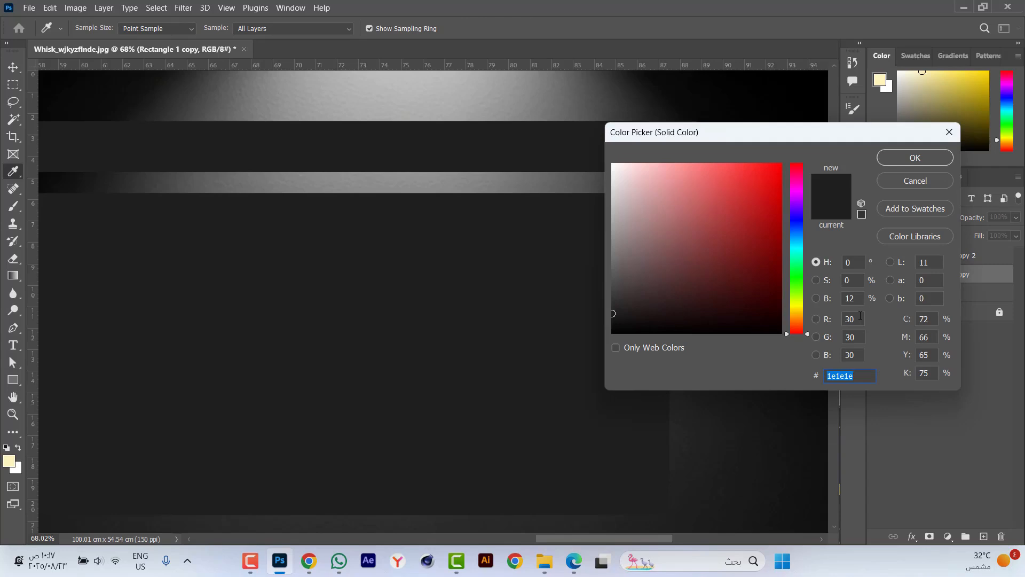
left_click(860, 316)
type("0")
key("Tab")
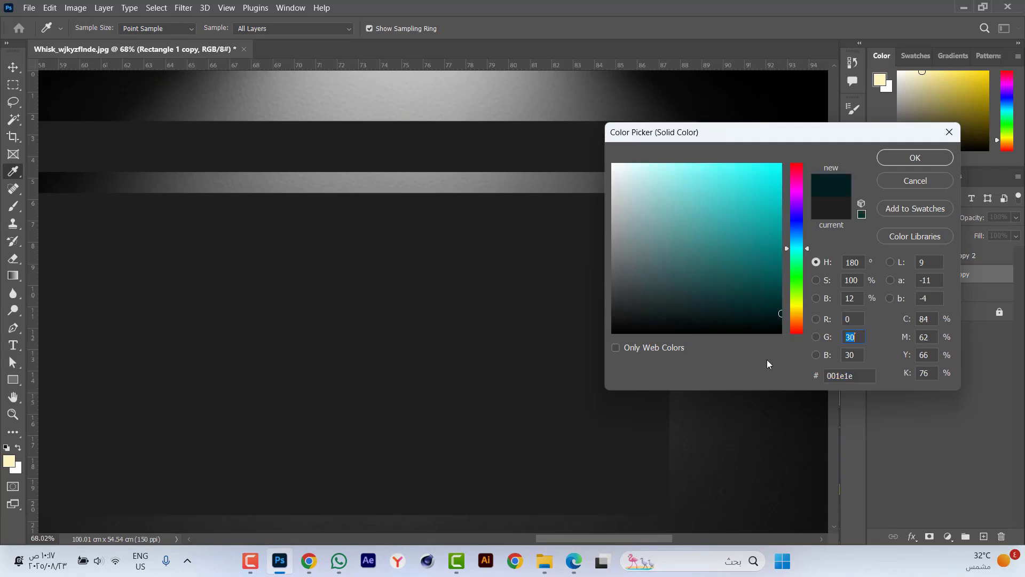
type("0")
key("Tab")
type("0")
key("Return")
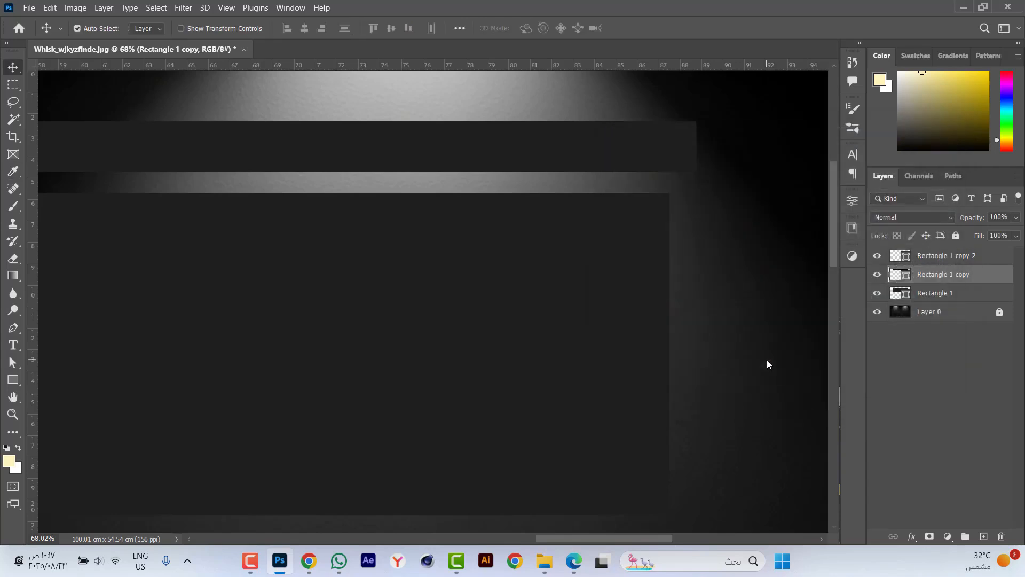
Scale the black strip's height to about -41.4% so it fills the gap between the thin strip and the large rectangle.
key("ctrl+t")
scroll(780, 295, "down", 2)
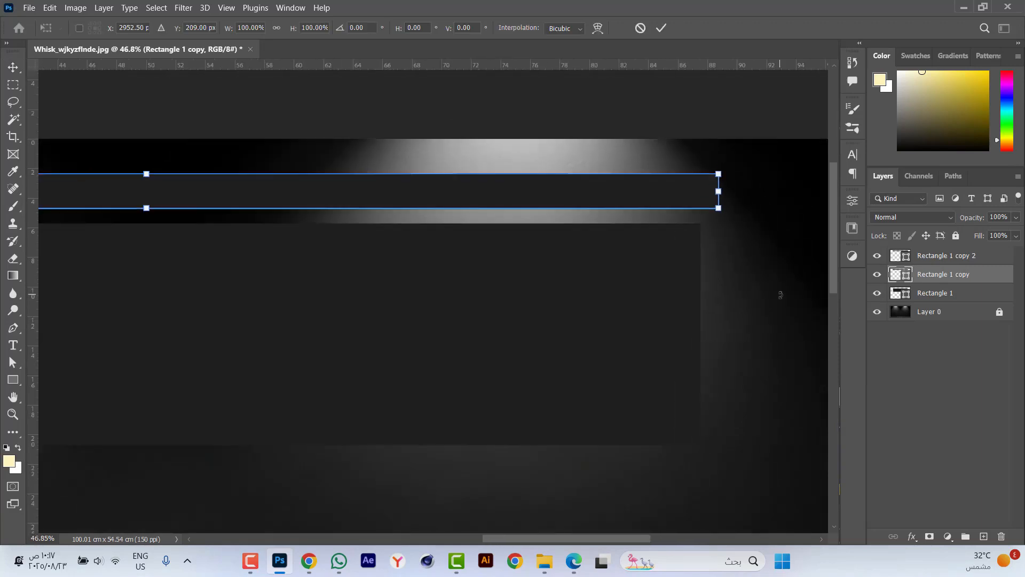
left_click_drag(146, 174, 148, 218)
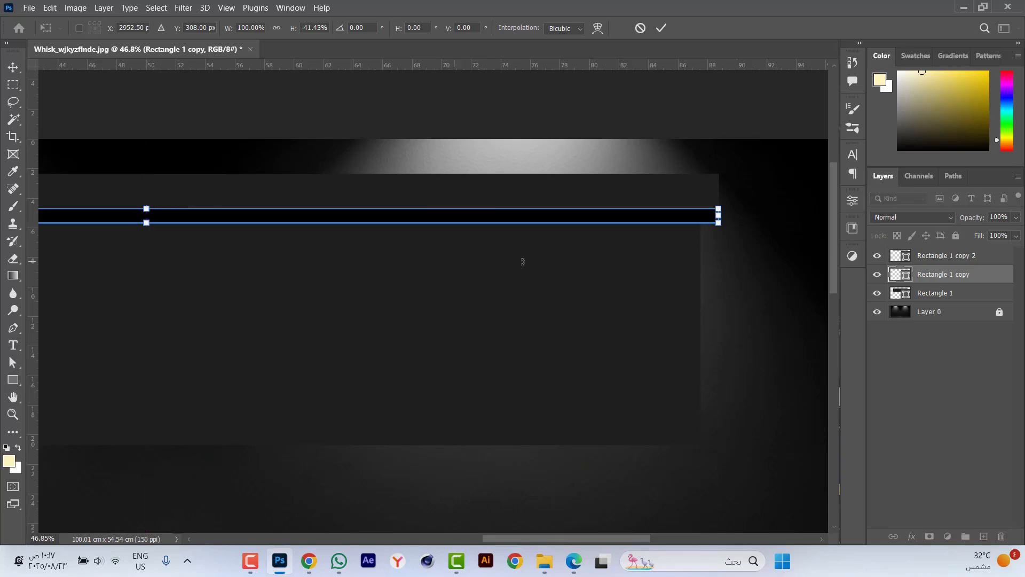
Apply a Perspective transform to the black strip, tapering its lower corners inward to meet the large rectangle's upper corners.
scroll(716, 225, "up", 3)
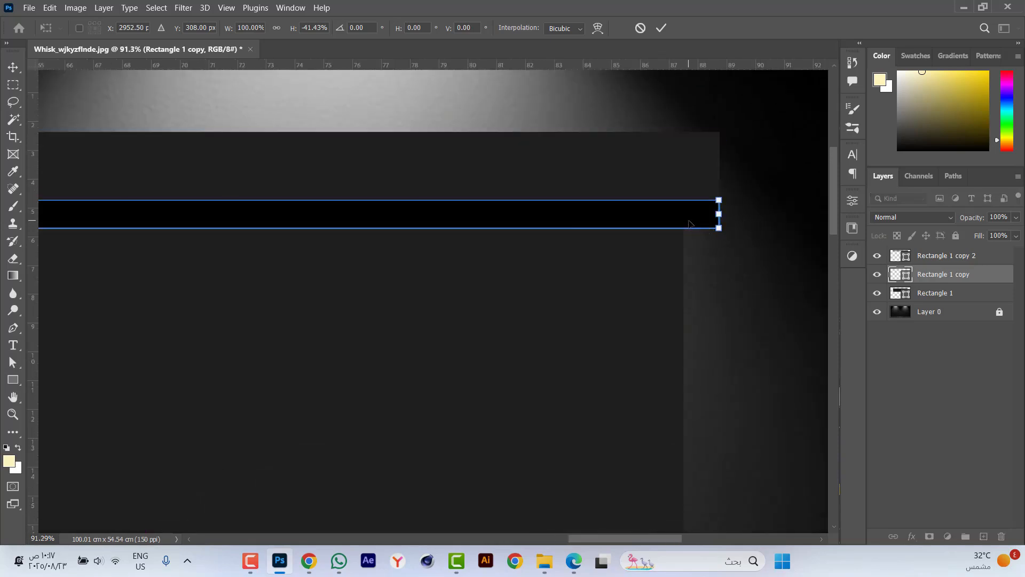
right_click(689, 223)
left_click(710, 291)
left_click_drag(720, 232, 685, 233)
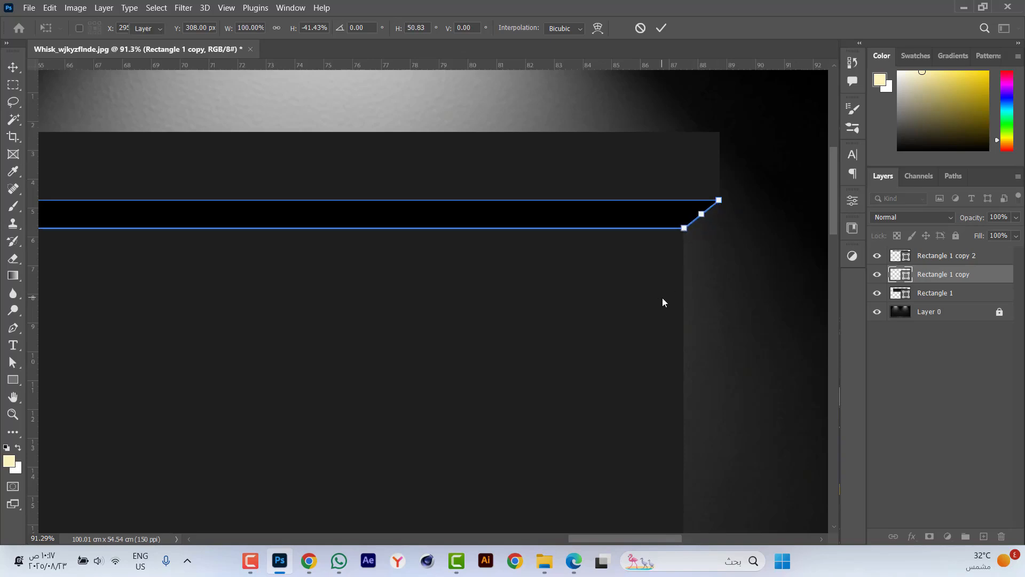
key("Return")
key("ctrl+0")
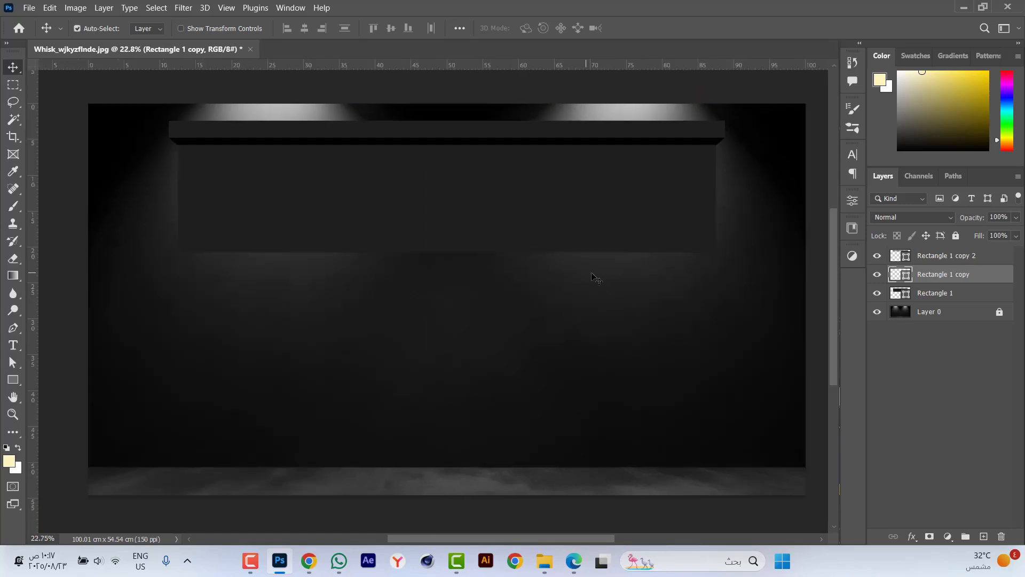
Duplicate the large rectangle and scale the underlying original's height to about -23.5%, forming a strip below the large panel.
left_click(548, 199)
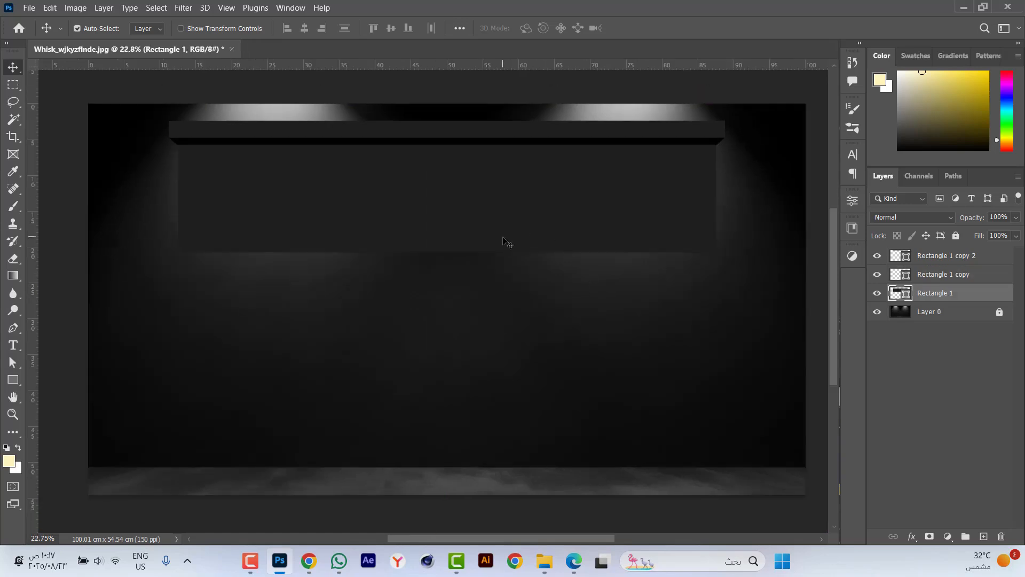
key("ctrl+j")
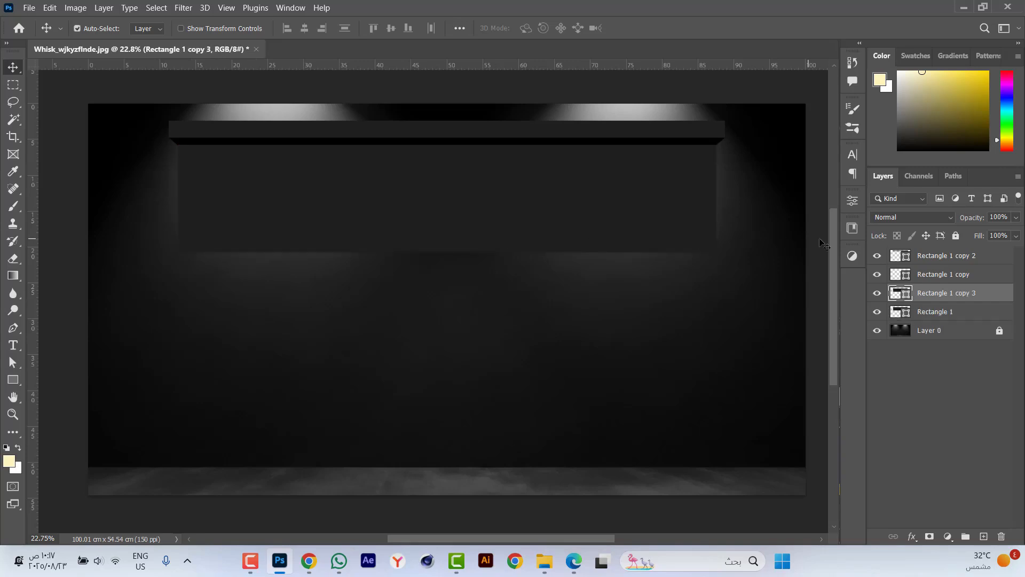
left_click(933, 314)
key("ctrl+t")
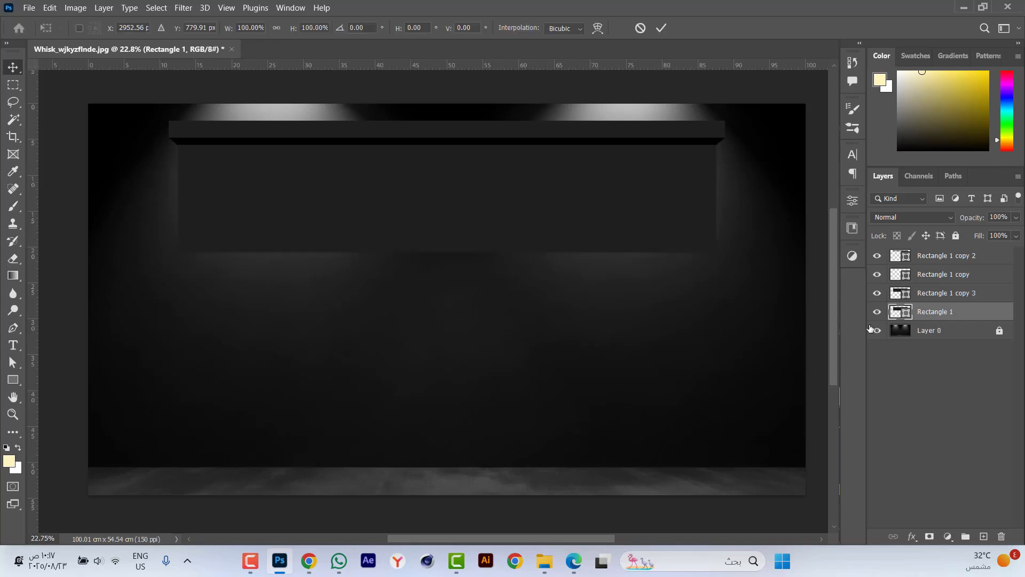
left_click_drag(446, 145, 446, 278)
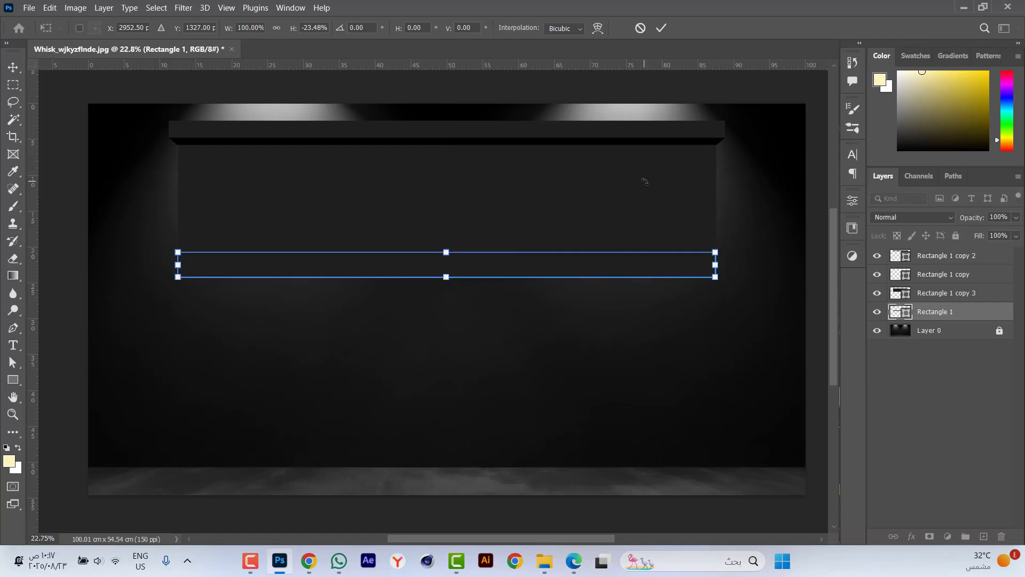
Apply a Perspective transform to the strip below the large panel, tapering its lower corners inward on both sides.
scroll(641, 237, "up", 3)
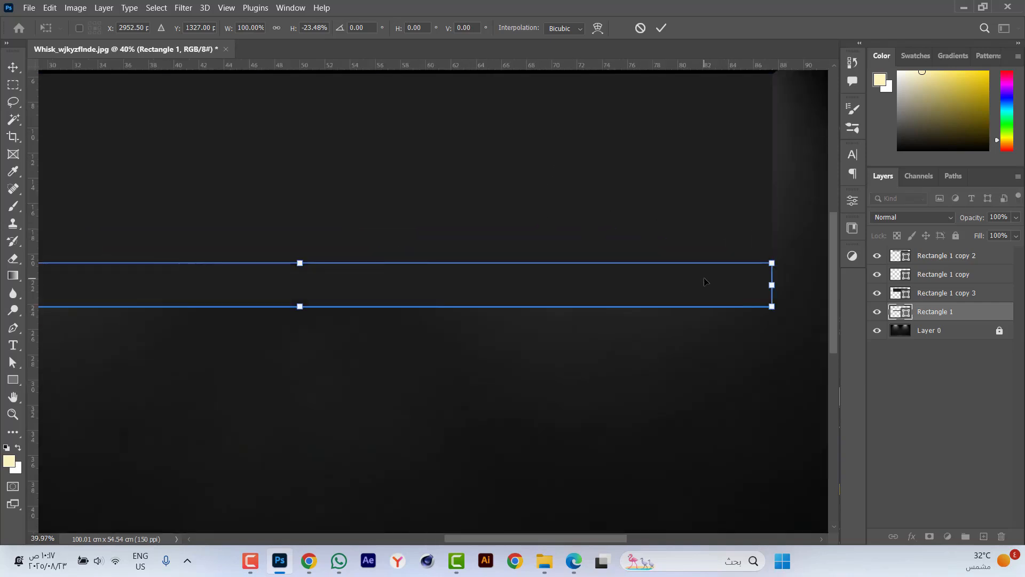
right_click(705, 281)
left_click(743, 338)
left_click_drag(771, 308, 746, 307)
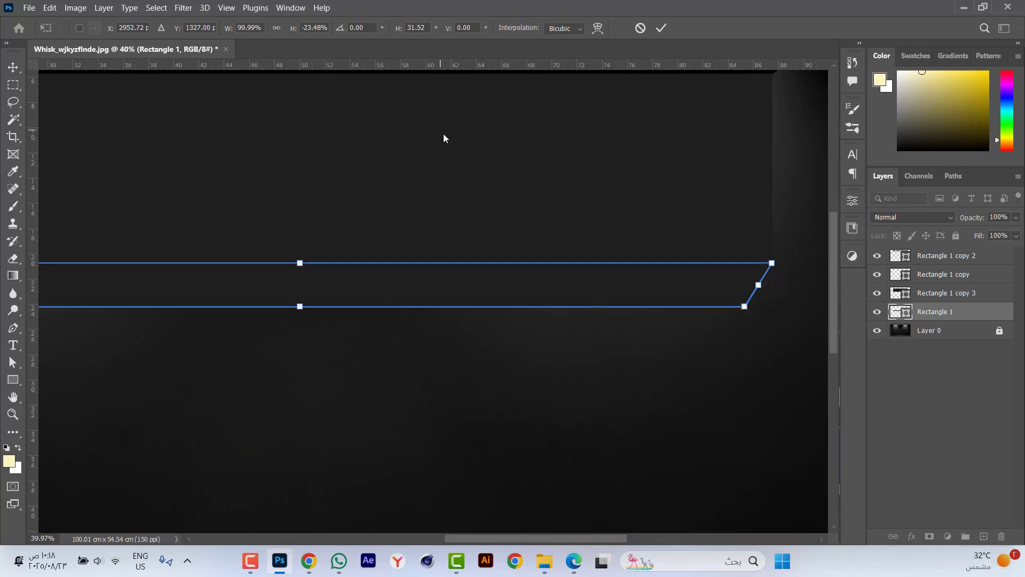
type("30")
key("Return")
Change the tapered lower strip's fill colour to black, 000000.
key("Return")
double_click(908, 312)
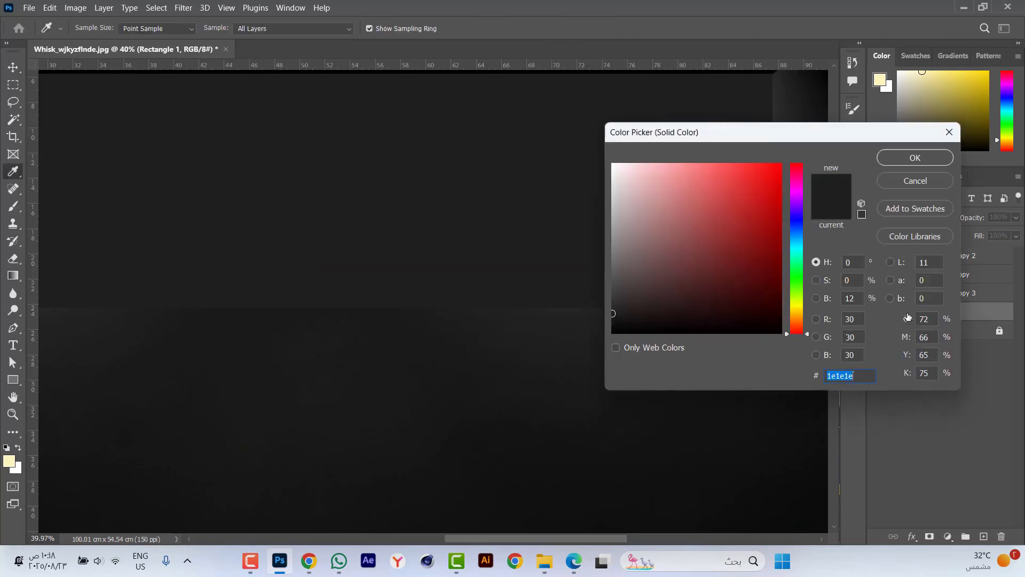
type("000000")
key("Return")
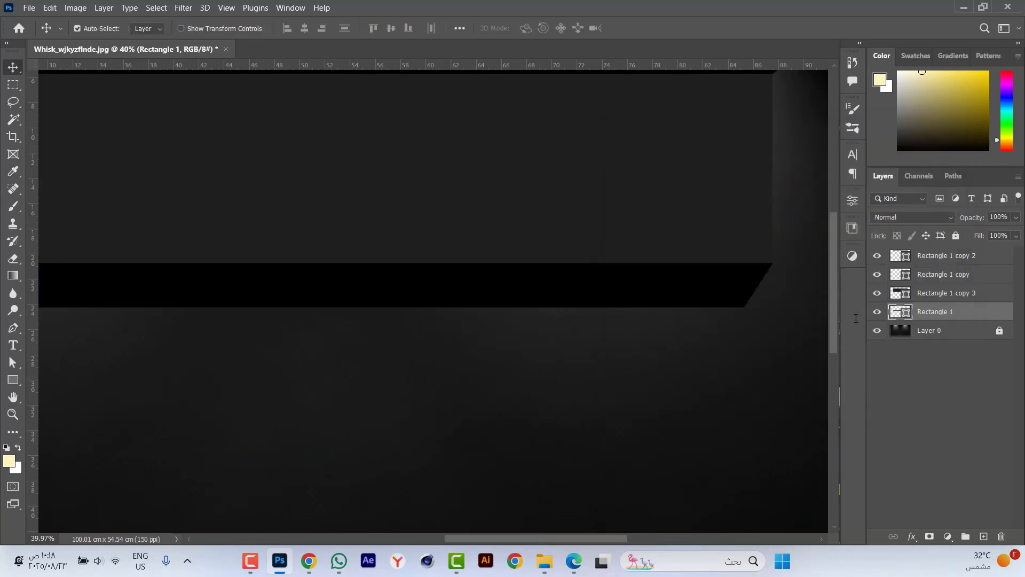
key("ctrl+0")
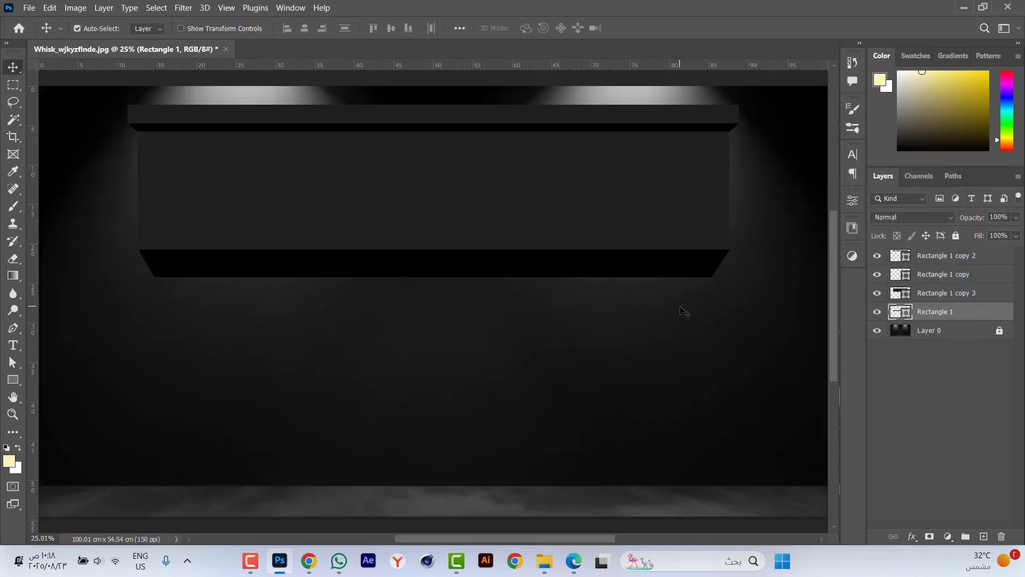
Duplicate the large panel and send the underlying copy one level back, behind the black tapered strip.
left_click(681, 196, "ctrl")
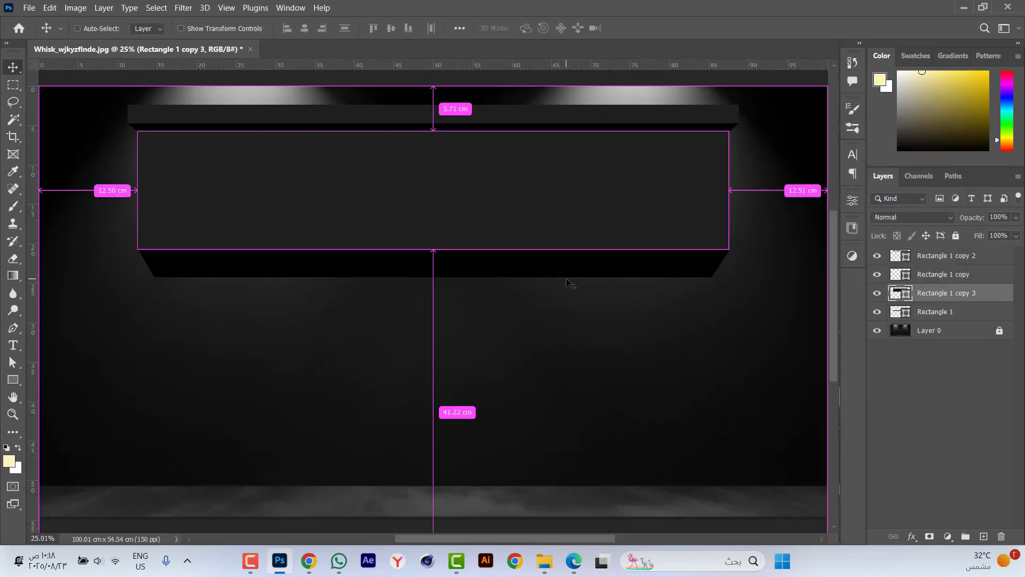
key("ctrl+j")
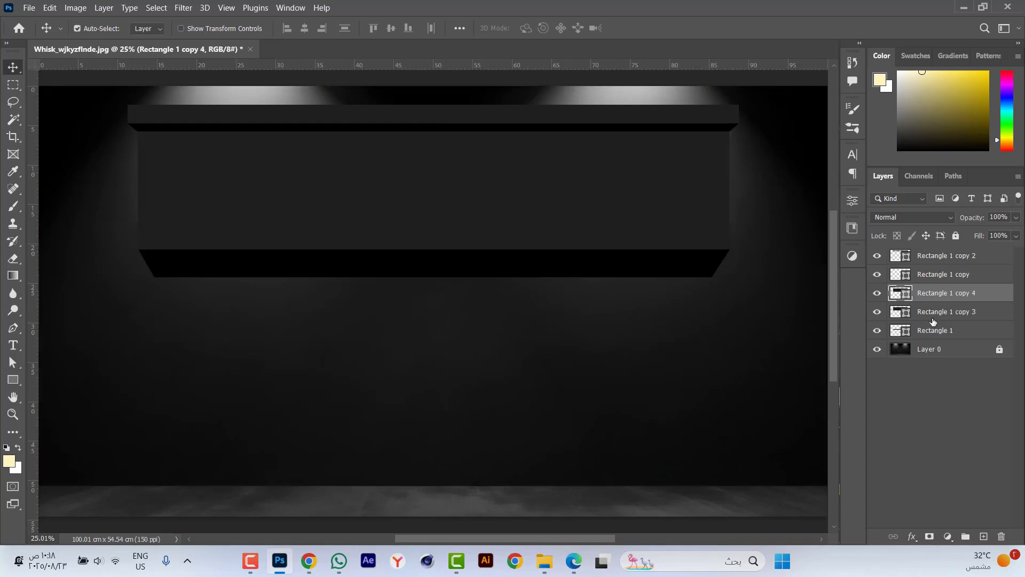
left_click(937, 316)
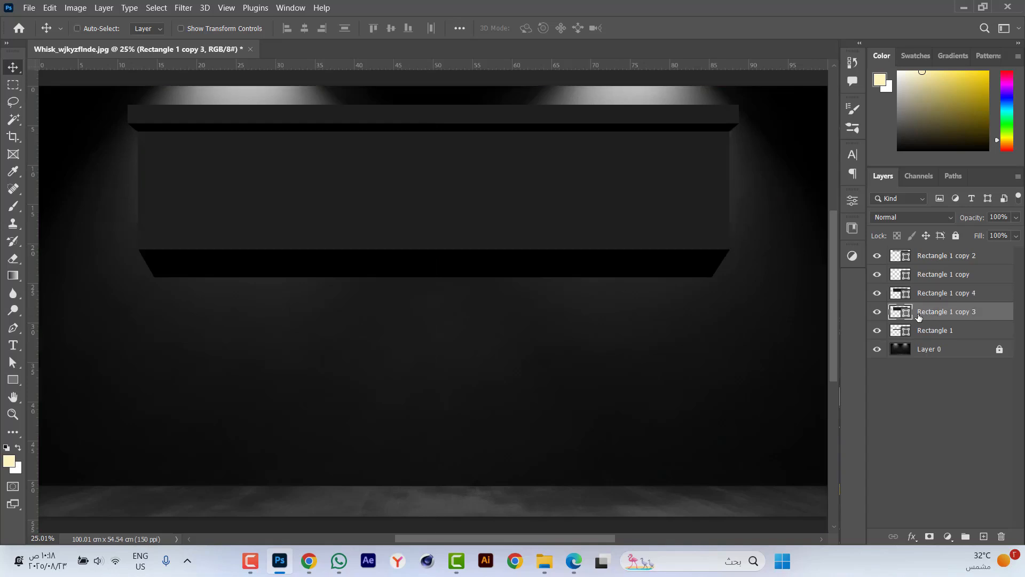
key("ctrl+bracketleft")
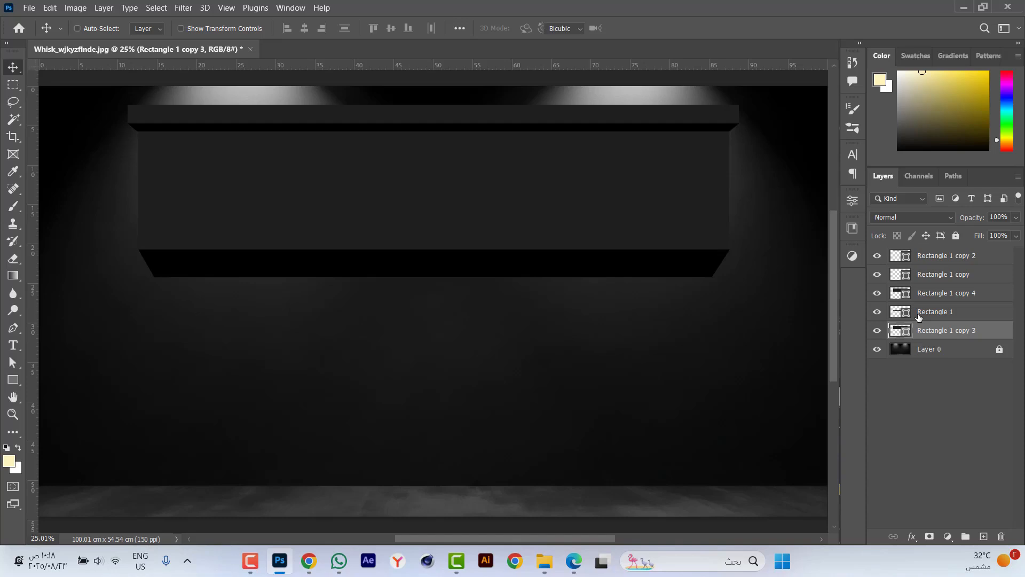
Narrow the rear panel copy to about 12 cm wide and place it beneath the black strip, flush with its lower right corner.
key("ctrl+t")
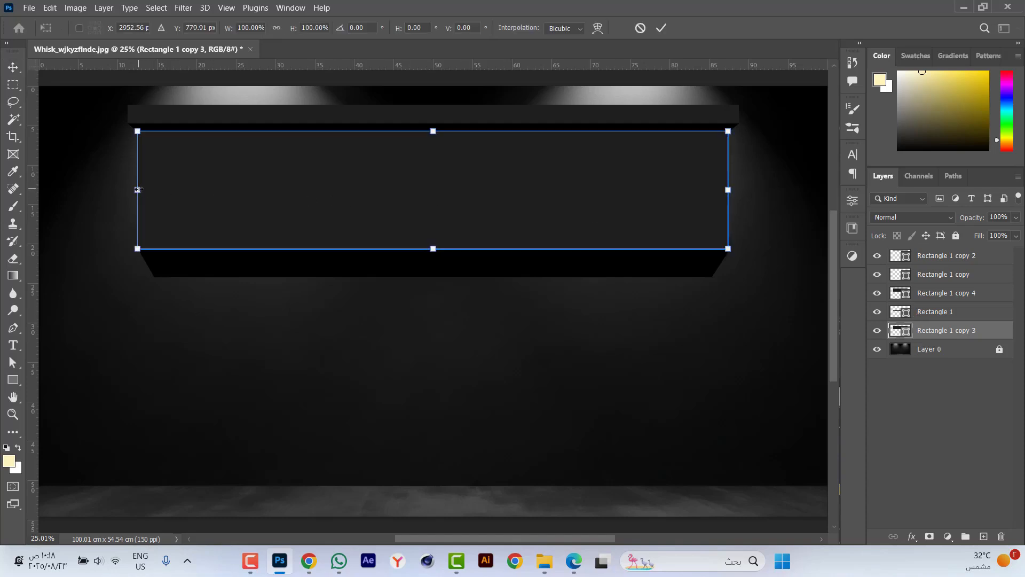
left_click_drag(138, 189, 605, 315)
scroll(700, 299, "up", 5)
key("Return")
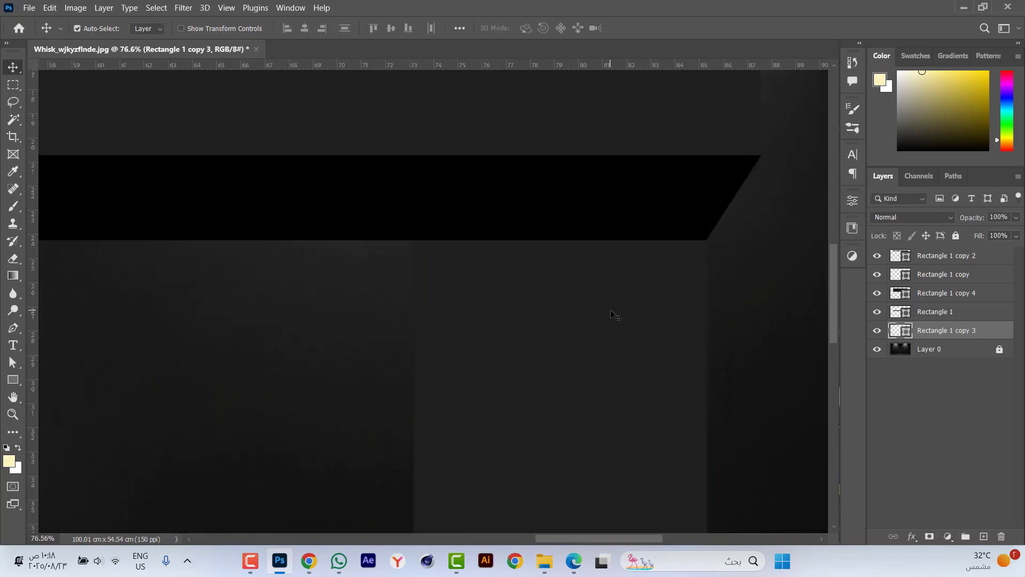
Extend the narrow panel's lower edge down to the floor line to form a full-height pillar.
scroll(613, 202, "down", 3)
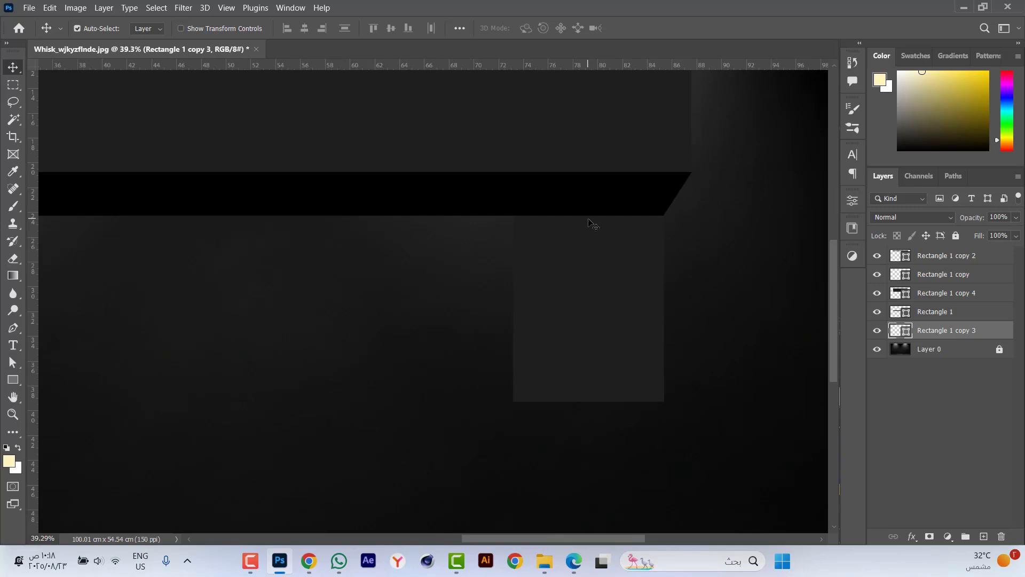
key("ctrl+t")
scroll(575, 204, "down", 3)
scroll(583, 354, "up", 5)
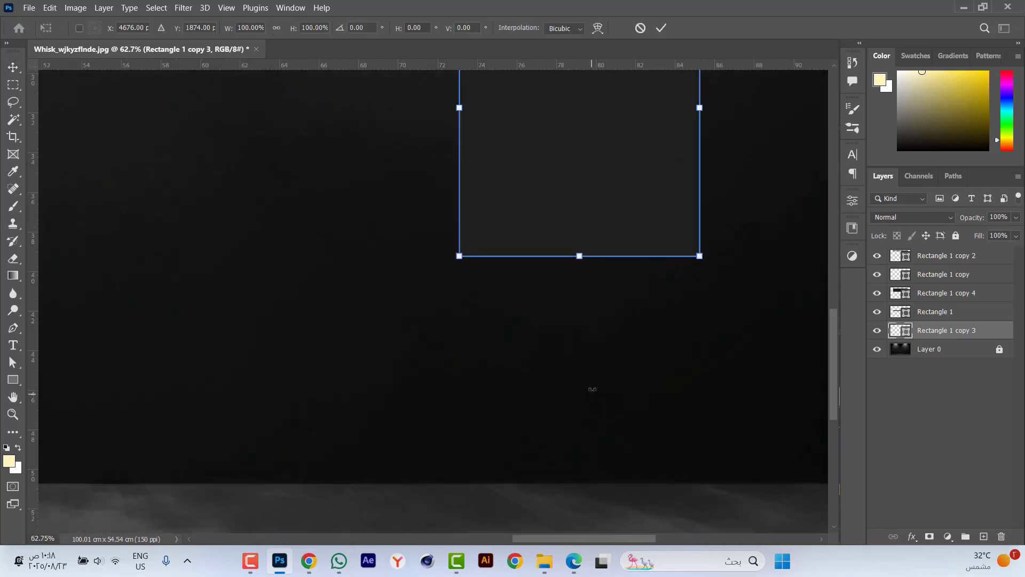
left_click_drag(579, 258, 579, 484)
key("Return")
key("ctrl+0")
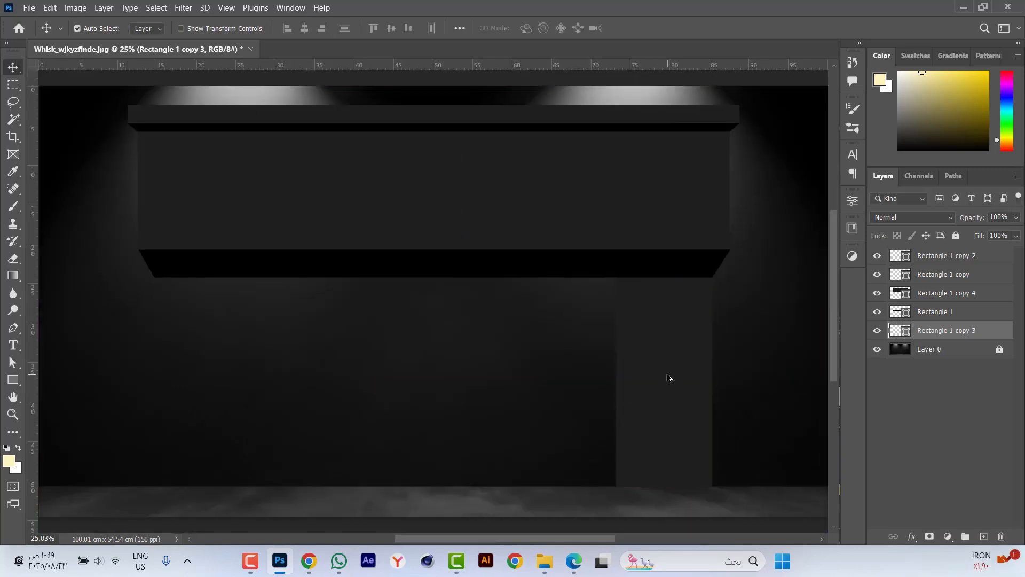
Duplicate the right pillar to the opposite side and align its outer edge with the black strip's lower left corner.
left_click_drag(670, 378, 339, 361)
left_click_drag(238, 360, 222, 360)
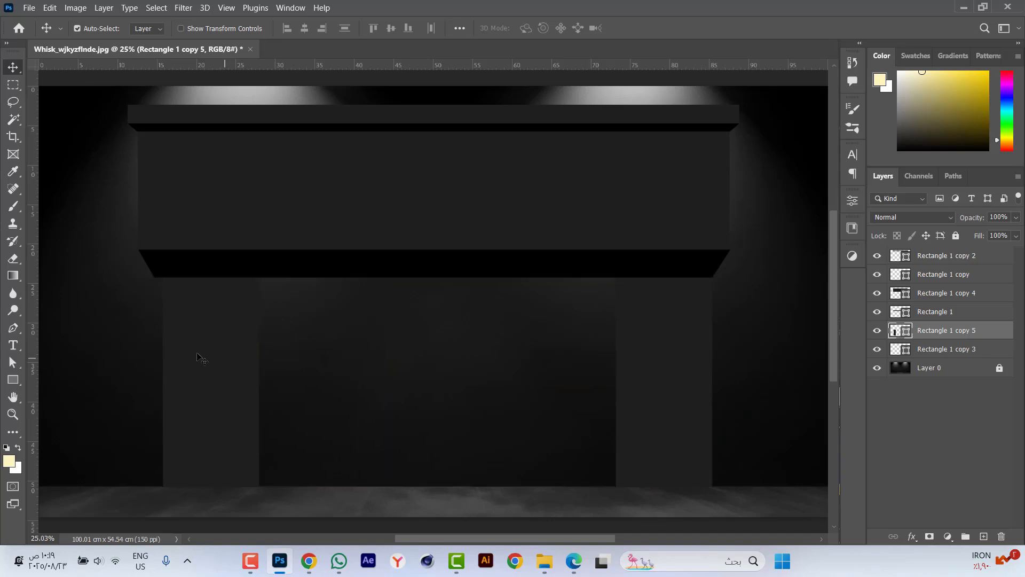
scroll(132, 319, "up", 7)
left_click_drag(336, 424, 312, 422)
key("ctrl+t")
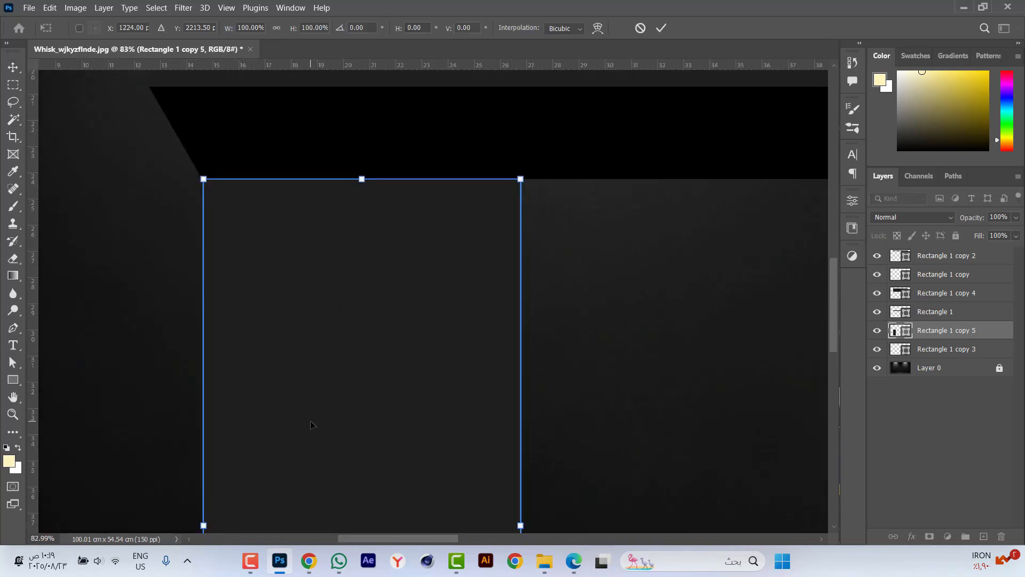
key("Return")
key("ctrl+0")
scroll(463, 390, "down", 1)
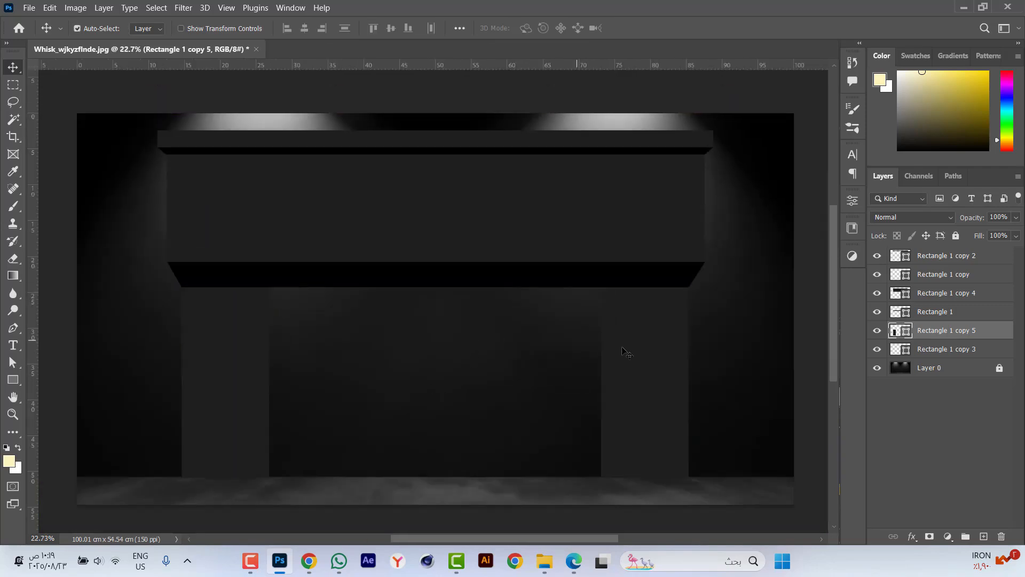
Give the right pillar a black drop shadow at 0° angle with a 30 px distance.
left_click(648, 359)
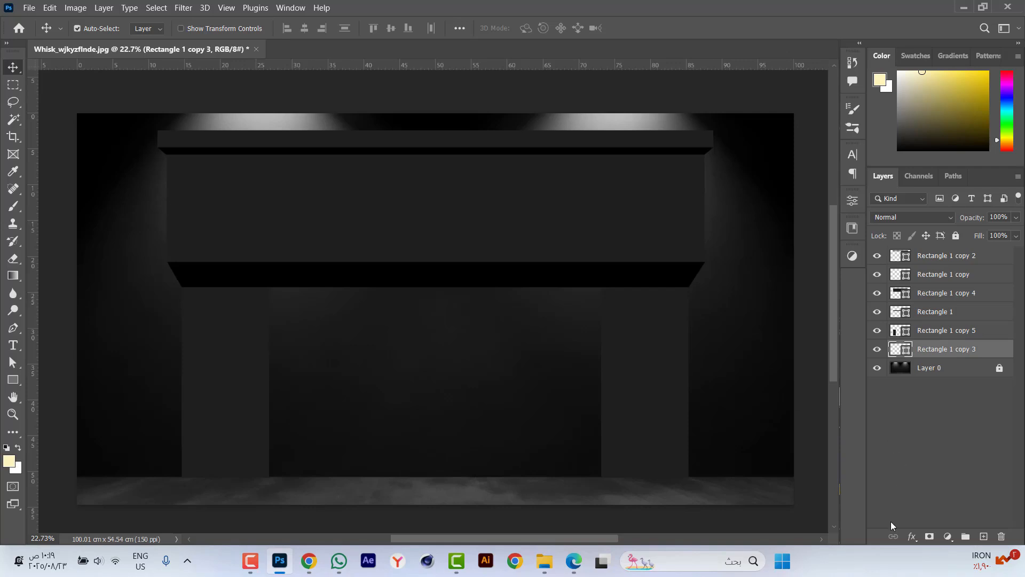
left_click(912, 536)
left_click(931, 532)
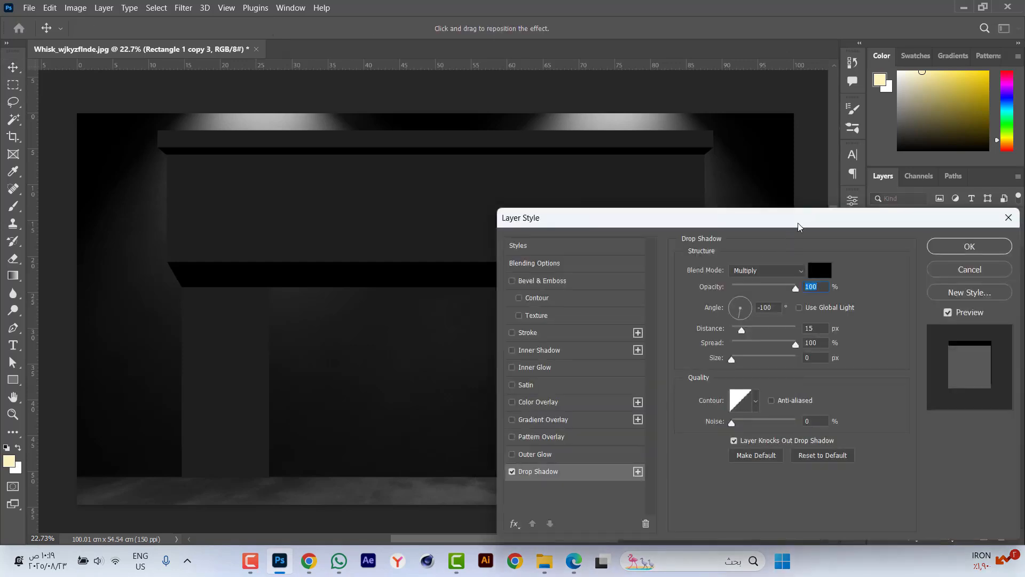
left_click_drag(798, 226, 315, 146)
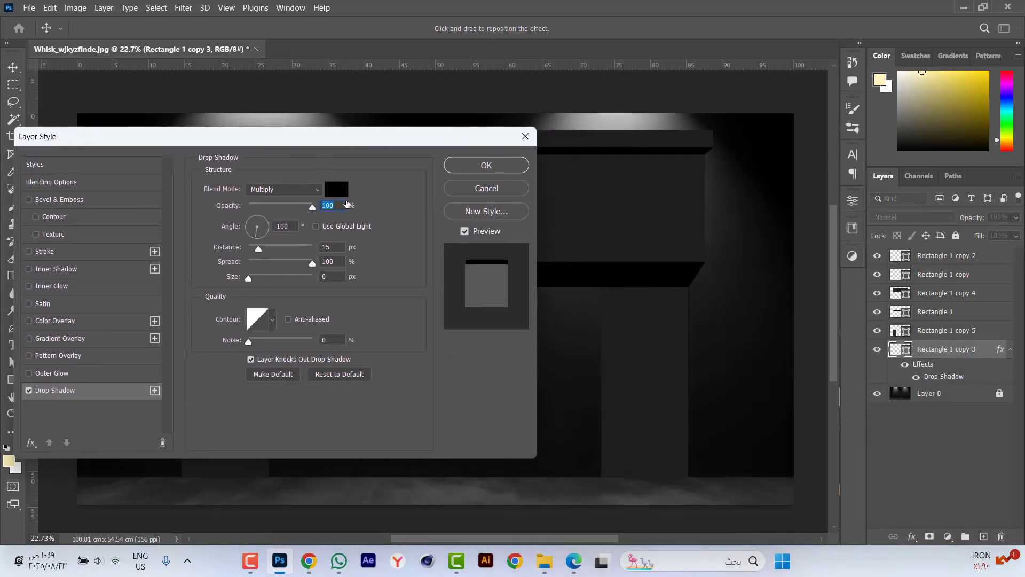
left_click(294, 226)
type("0")
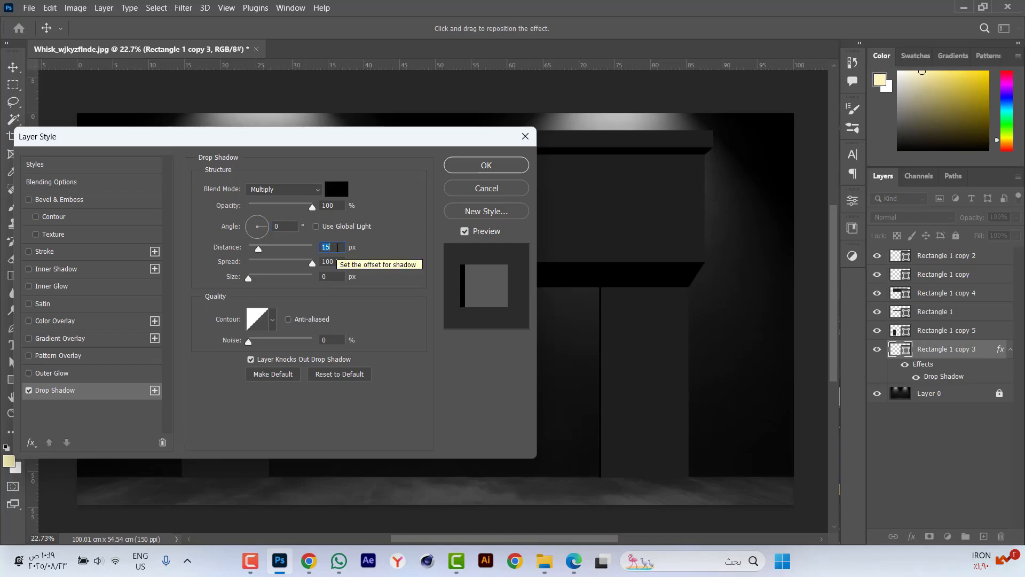
type("30")
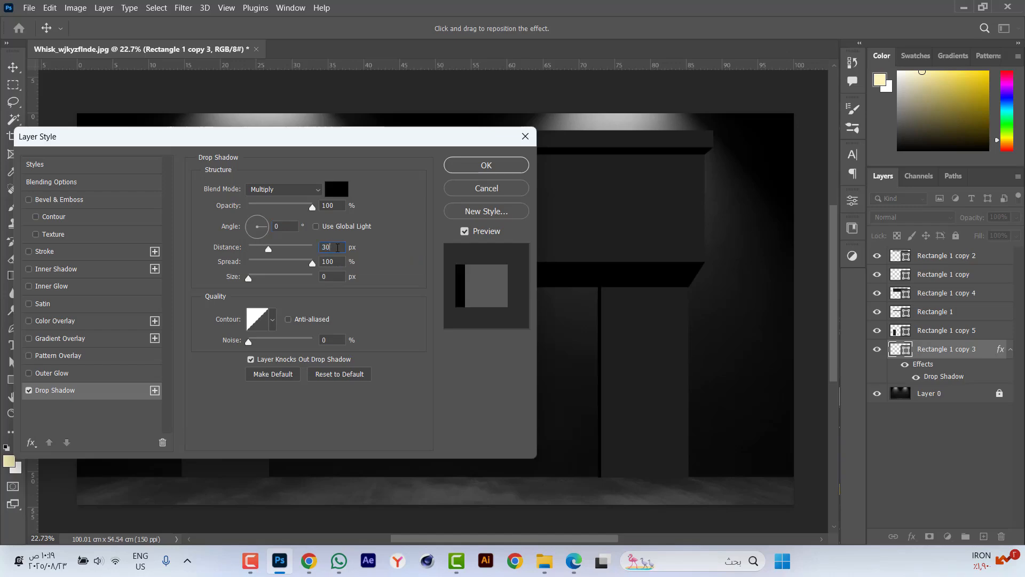
key("Return")
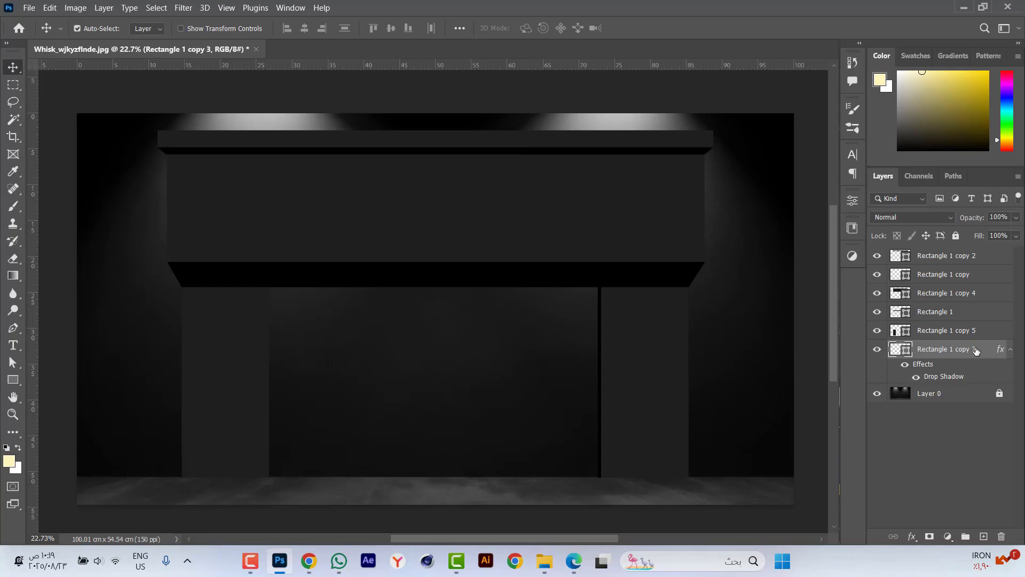
Copy the right pillar's layer style to the left pillar and set its drop shadow angle to 180°.
right_click(970, 349)
left_click(908, 310)
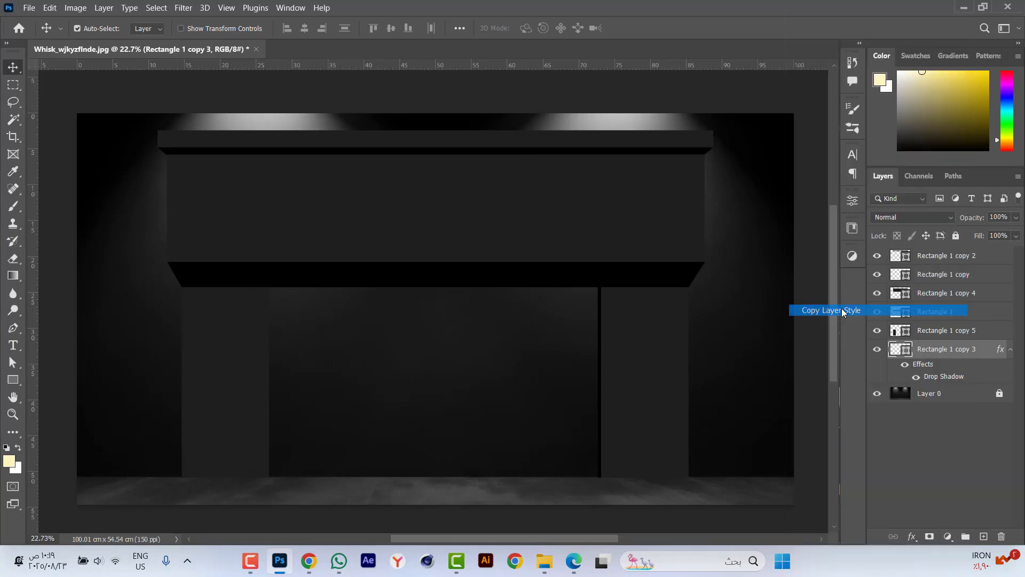
left_click(214, 349)
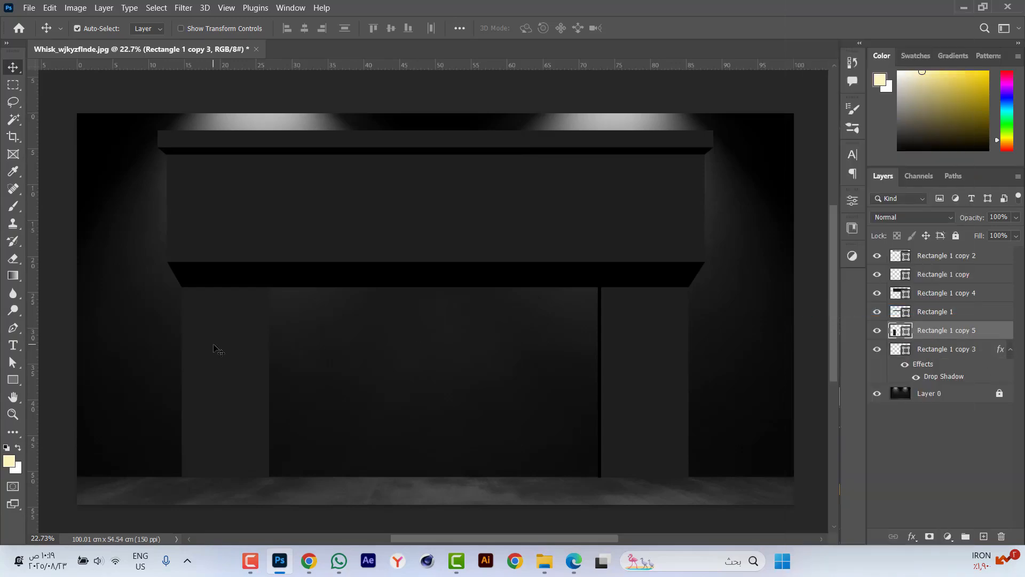
right_click(945, 334)
left_click(819, 322)
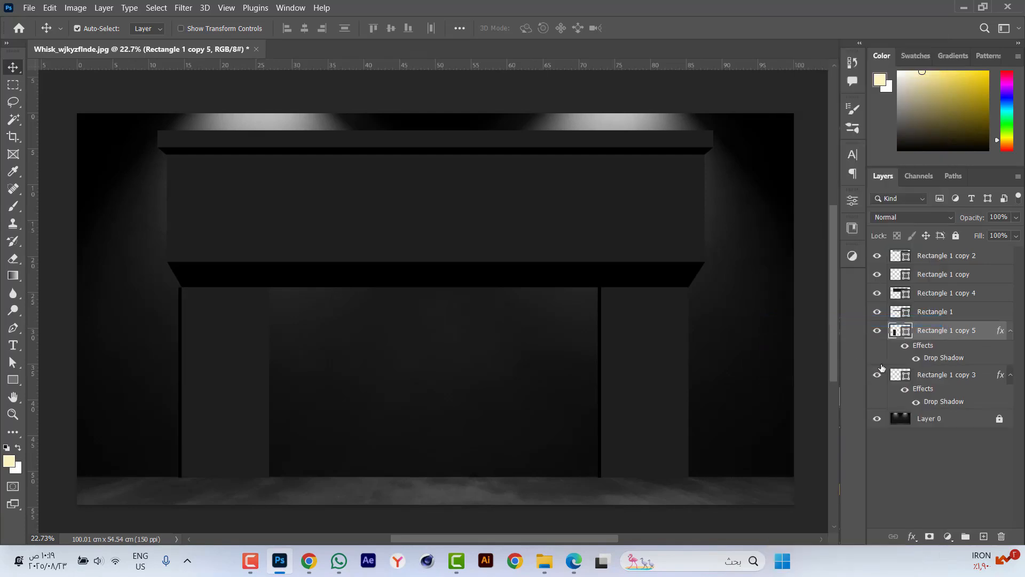
double_click(943, 362)
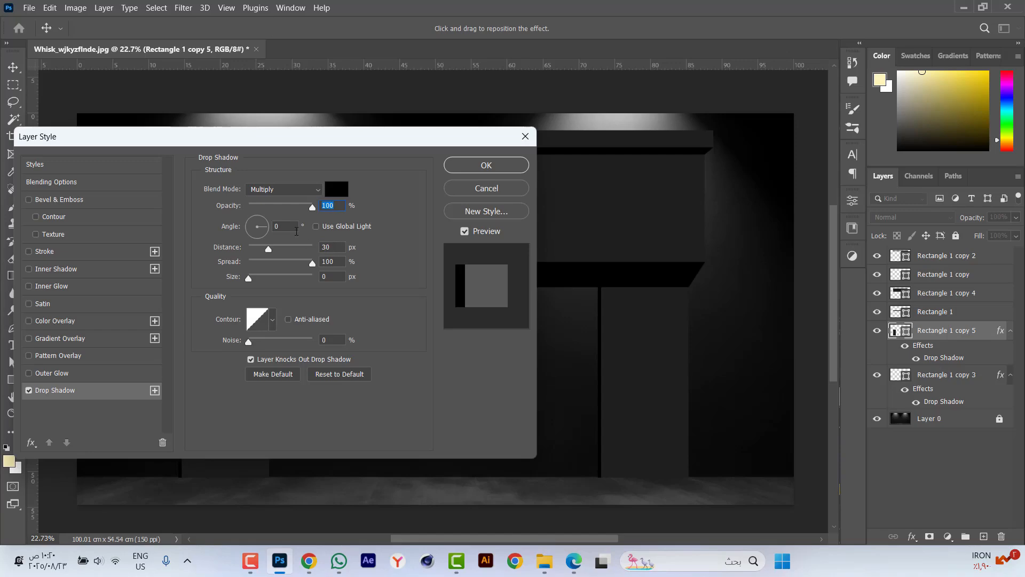
type("180")
key("Return")
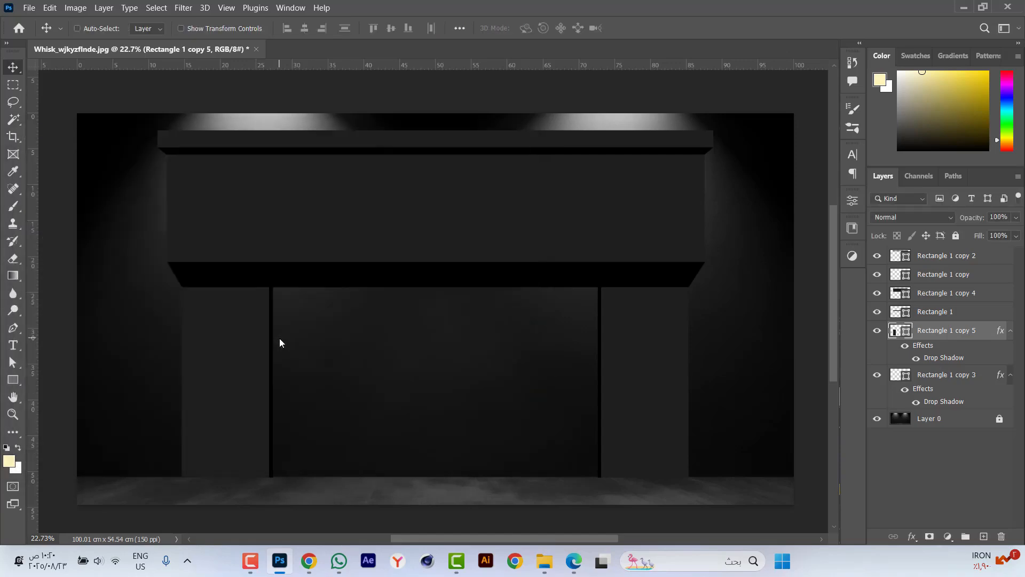
Place the wood texture image from the file browser, bring it to the front and position it over the large panel's right part.
scroll(280, 338, "up", 1)
scroll(289, 334, "down", 1)
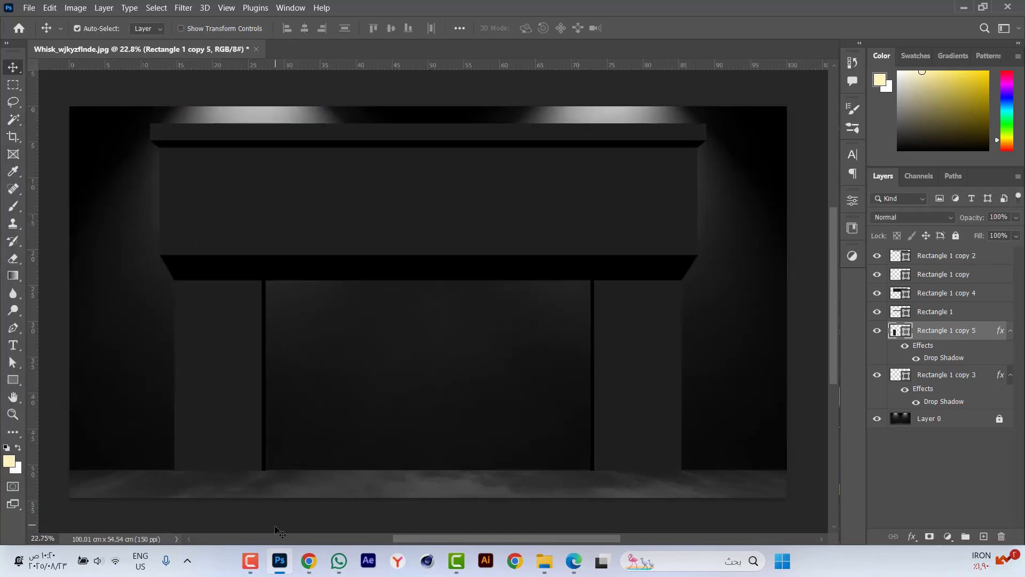
left_click(544, 561)
left_click_drag(574, 161, 523, 214)
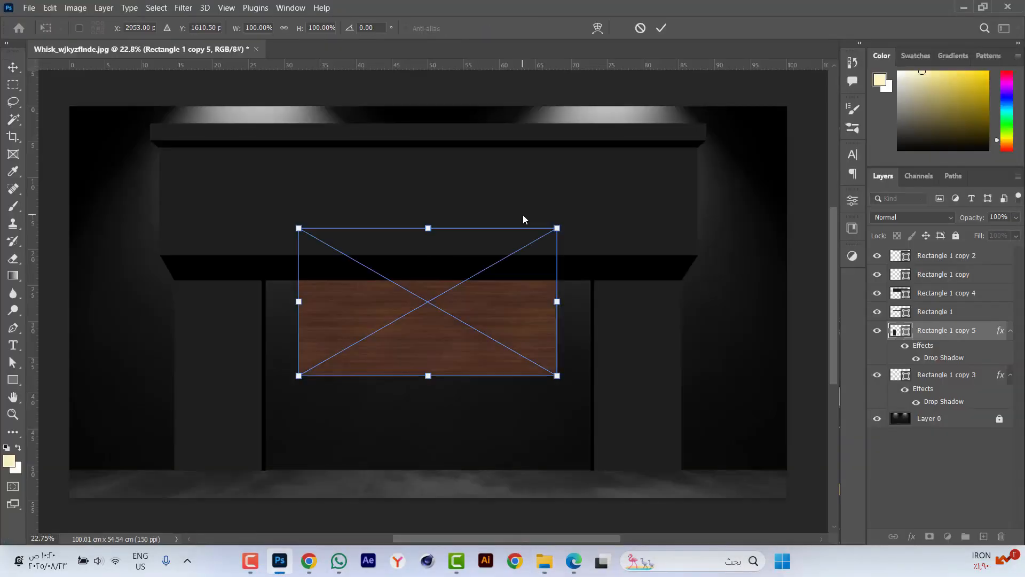
key("Return")
left_click_drag(941, 332, 952, 256)
left_click_drag(487, 348, 597, 215)
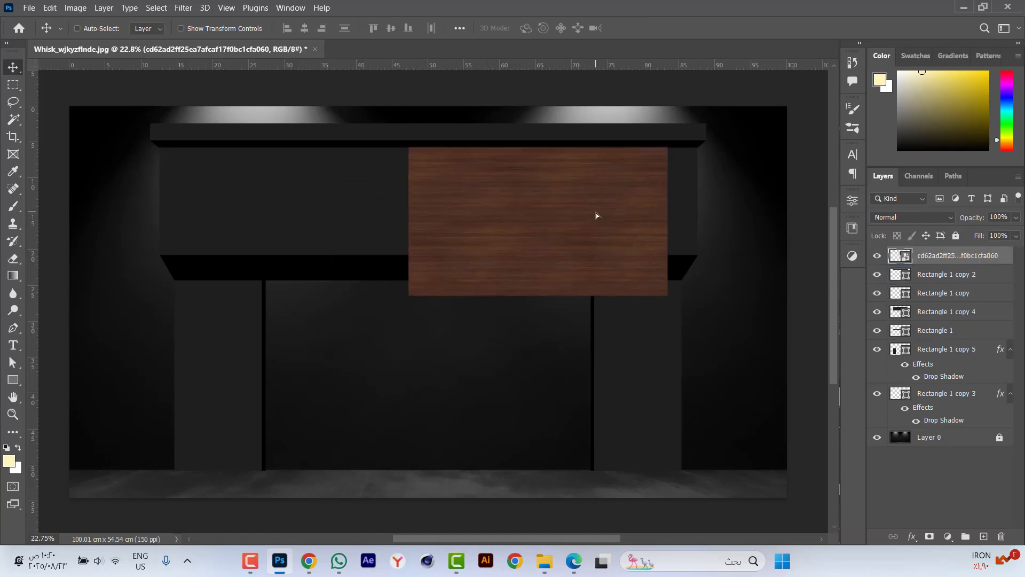
Stretch the wood texture to about 155% width, flush with the large panel's right edge, leaving narrow grey margins above and below.
key("ctrl+t")
left_click_drag(538, 295, 539, 255)
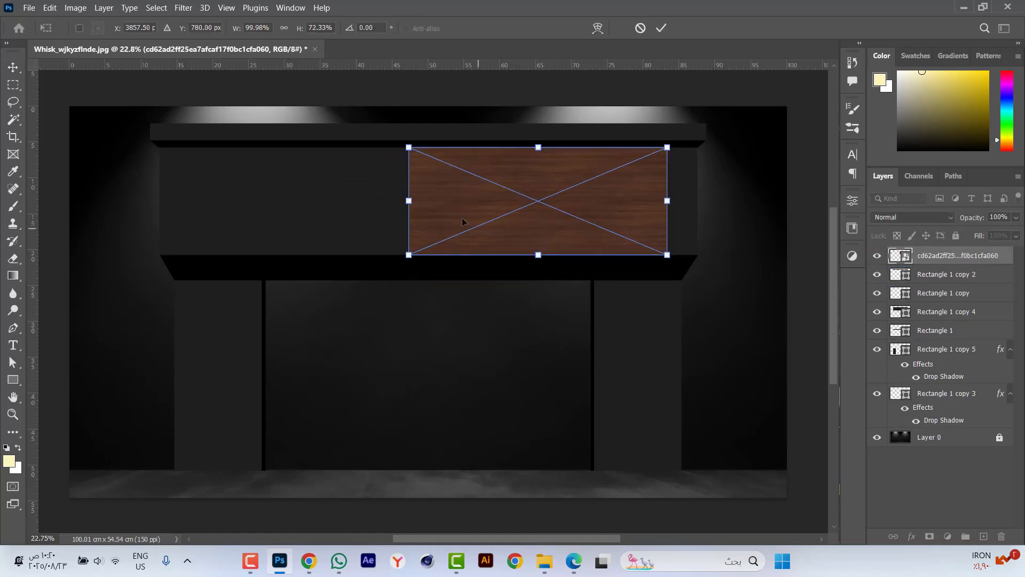
left_click_drag(409, 200, 295, 201)
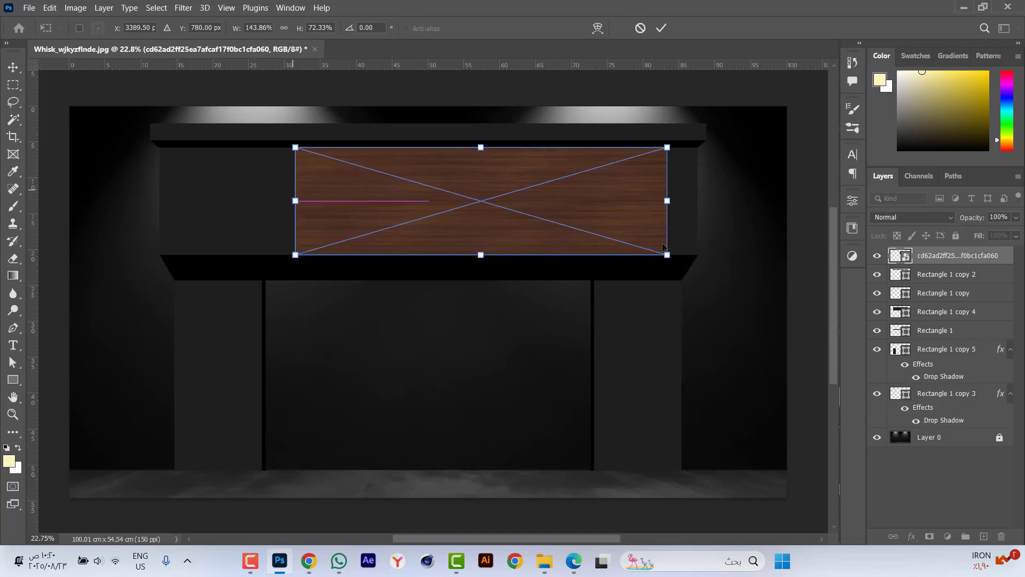
left_click_drag(668, 200, 698, 201)
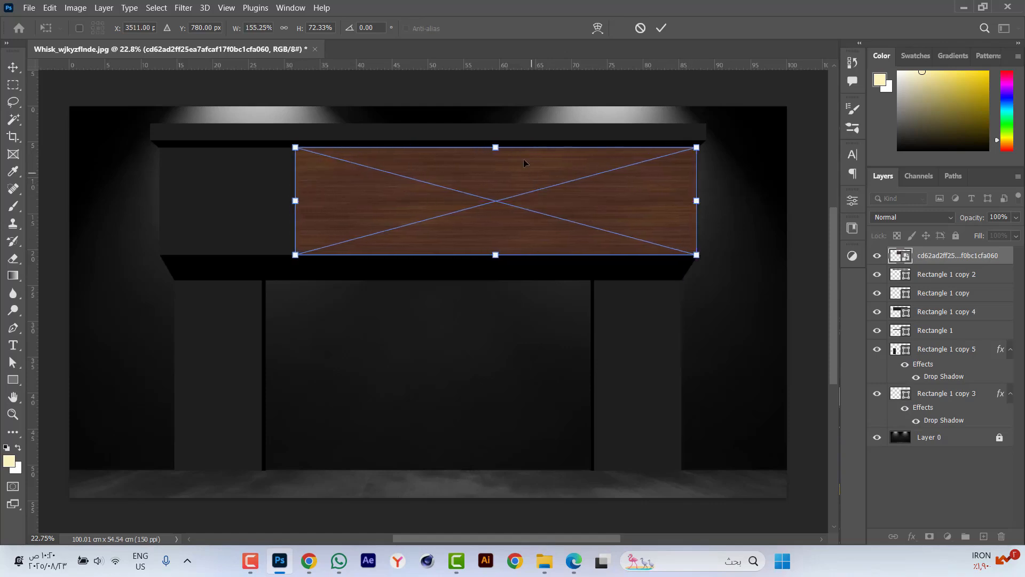
scroll(529, 119, "up", 2)
scroll(544, 193, "up", 1)
left_click_drag(475, 158, 479, 178)
key("Return")
scroll(514, 204, "down", 3)
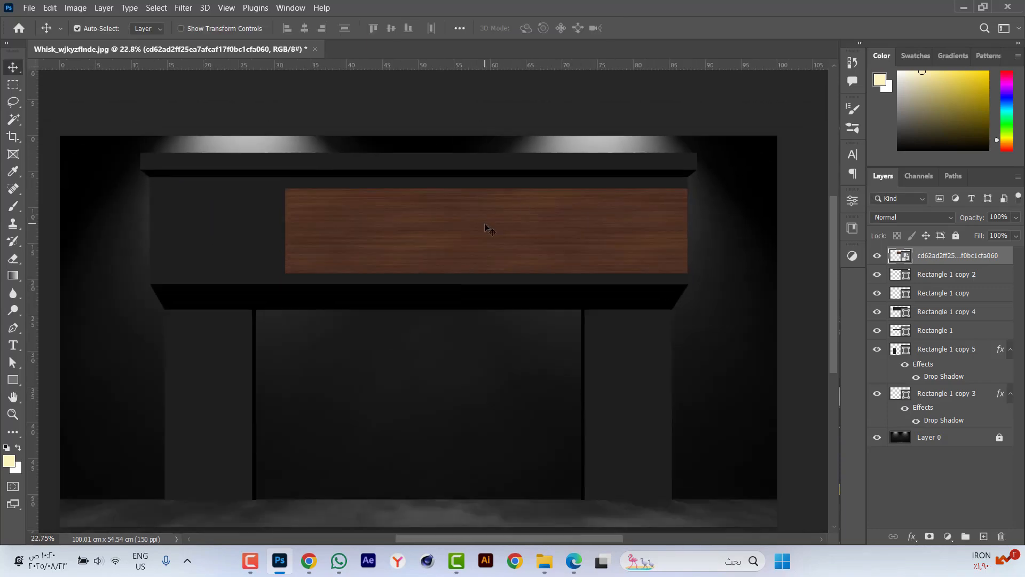
Add an inner shadow to the wood panel with 60% opacity, 50 px distance and 40 px size.
left_click(912, 536)
left_click(692, 416)
left_click_drag(382, 142, 798, 195)
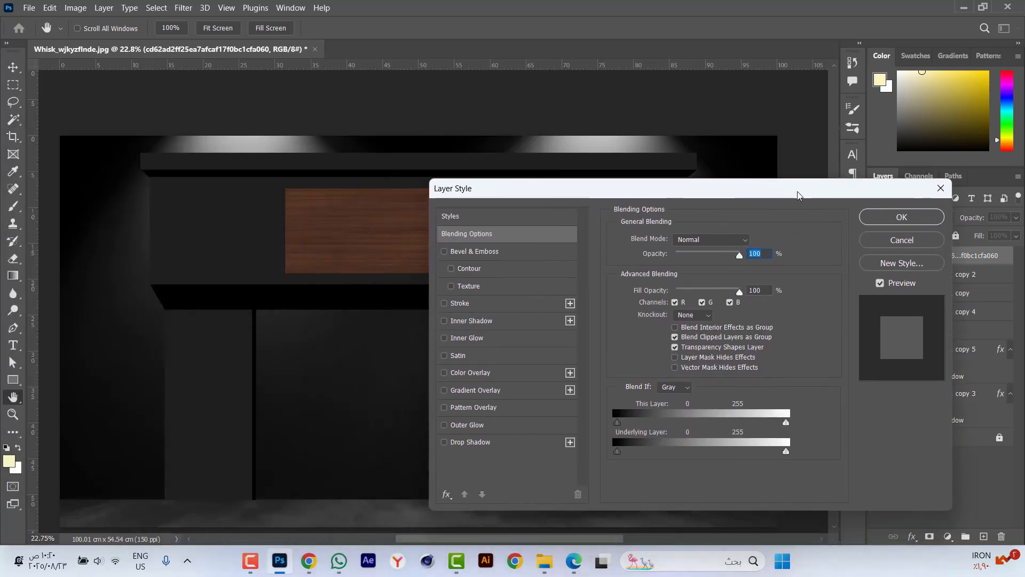
left_click(469, 321)
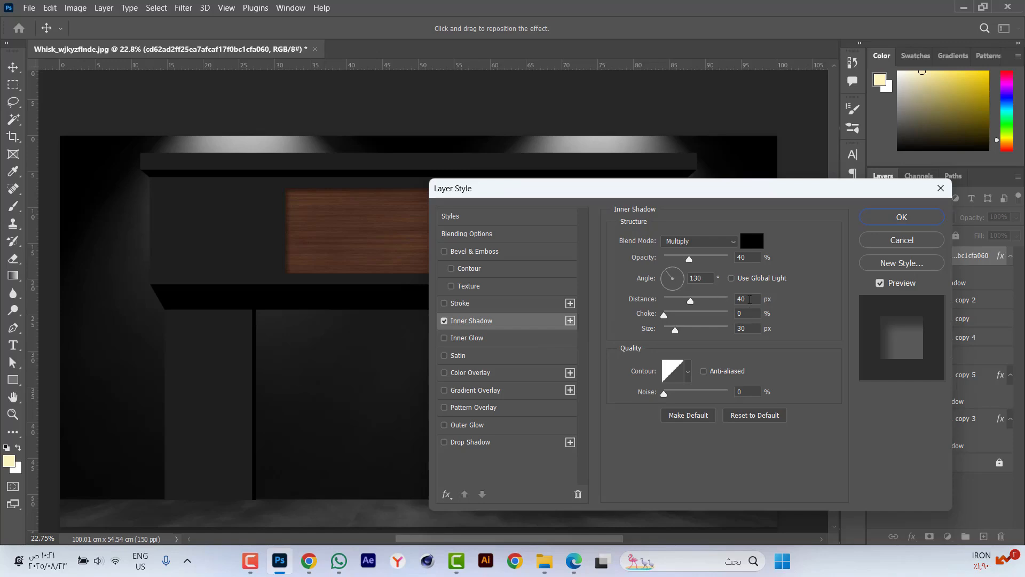
left_click(749, 299)
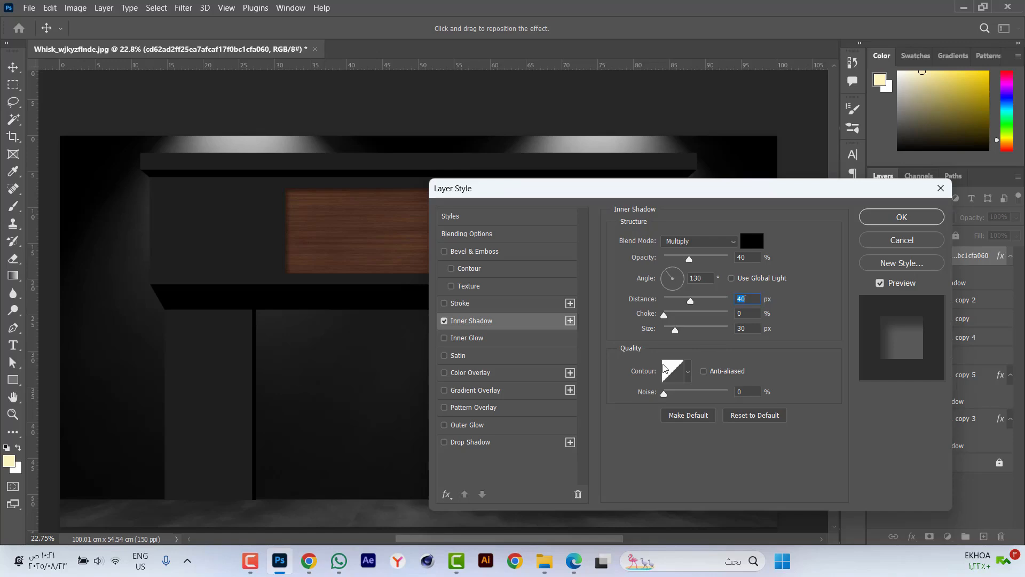
type("504050")
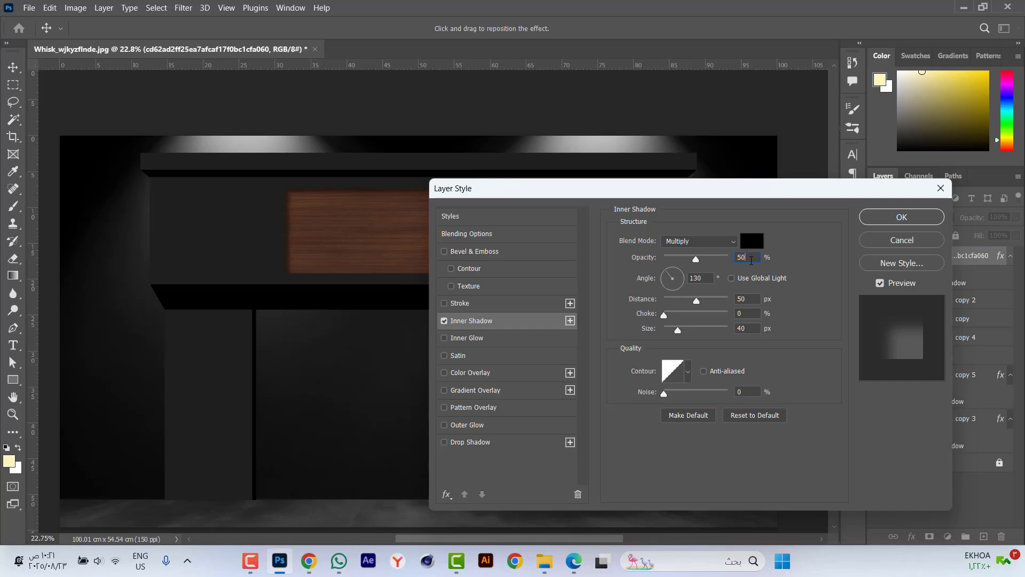
type("60")
key("Return")
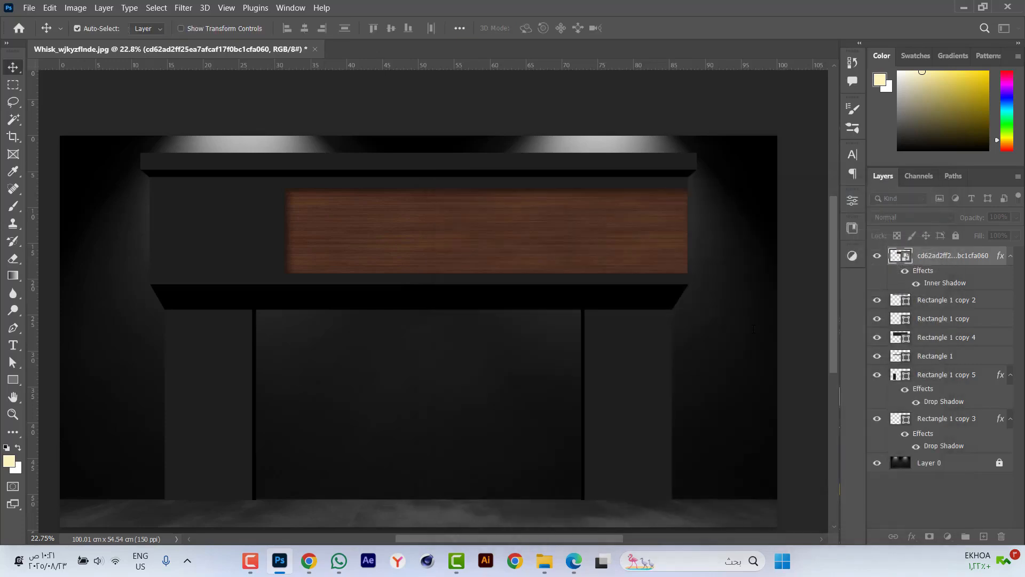
Draw a rectangle about 53.6 × 8.1 cm inside the wood panel, leaving a wooden border around it.
key("ctrl+plus")
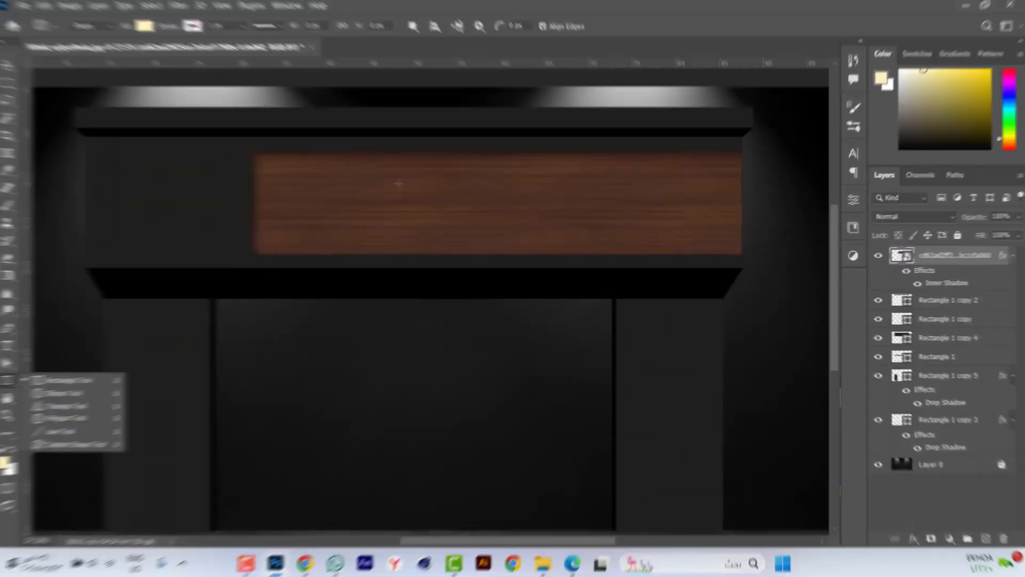
left_click_drag(272, 167, 736, 237)
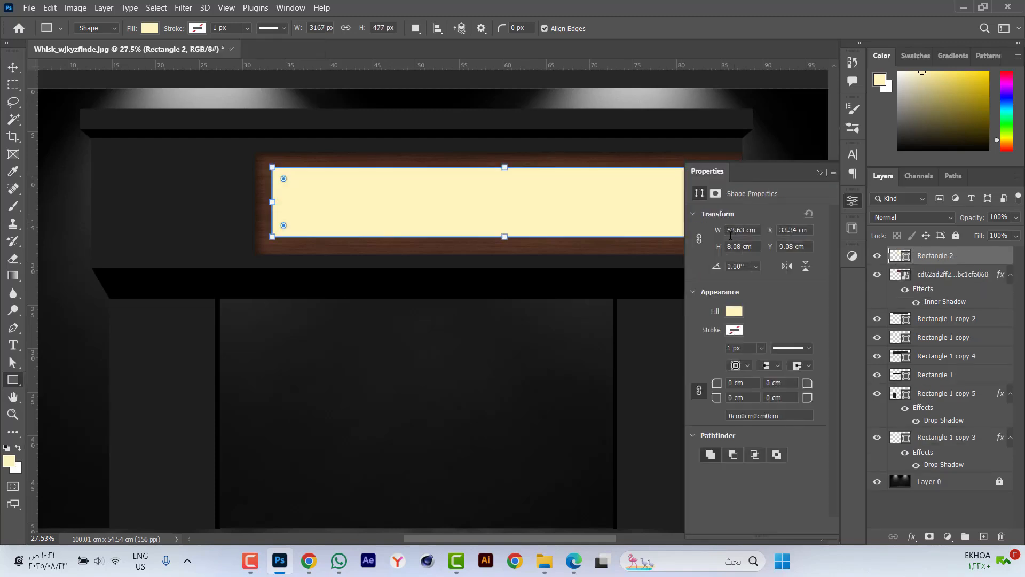
left_click(820, 172)
key("v")
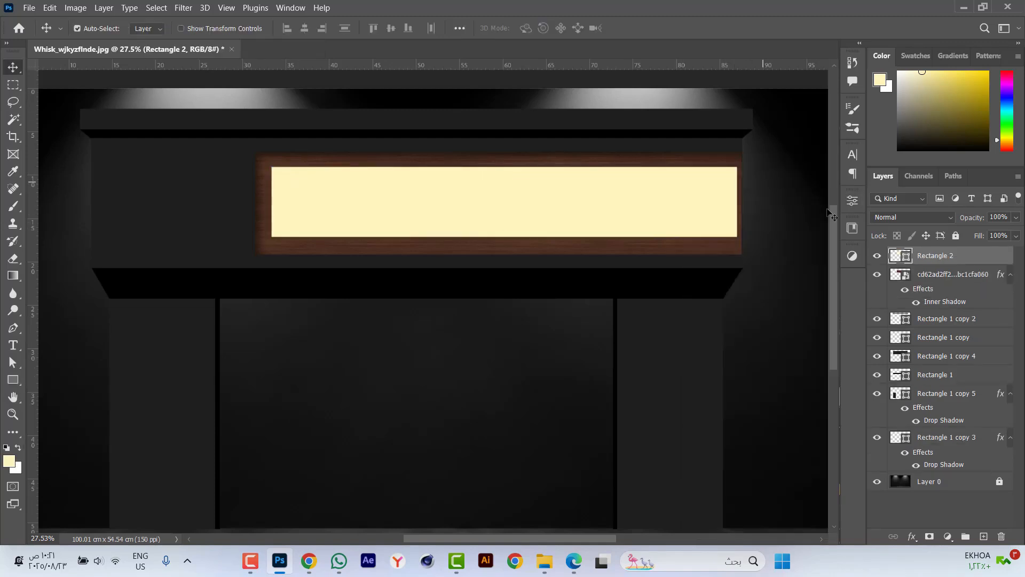
Fill the new rectangle with the large panel's dark grey (#1e1e1e) and align its right edge with the wood panel's.
double_click(908, 259)
left_click(192, 201)
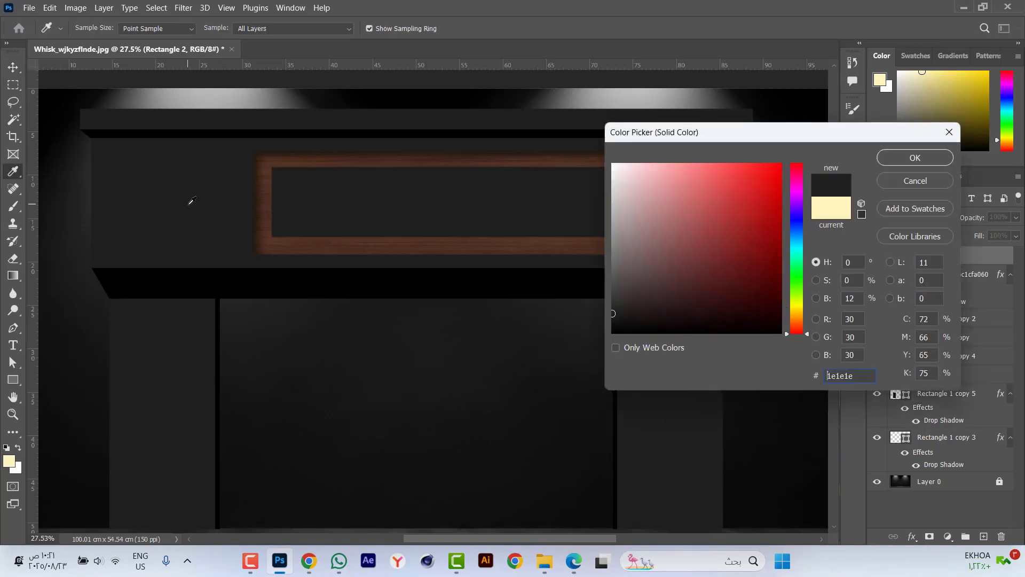
left_click(896, 157)
left_click(325, 31)
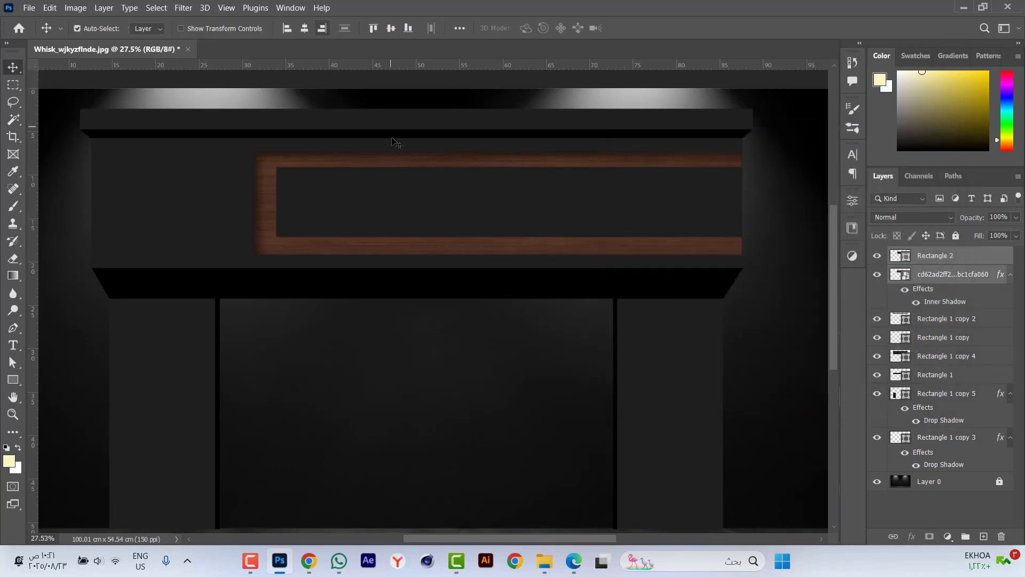
Stretch the inner grey rectangle downward to about 106% height and centre it vertically on the wood panel.
scroll(414, 191, "down", 2)
left_click(572, 108)
scroll(525, 178, "up", 3)
left_click(497, 208)
key("ctrl+t")
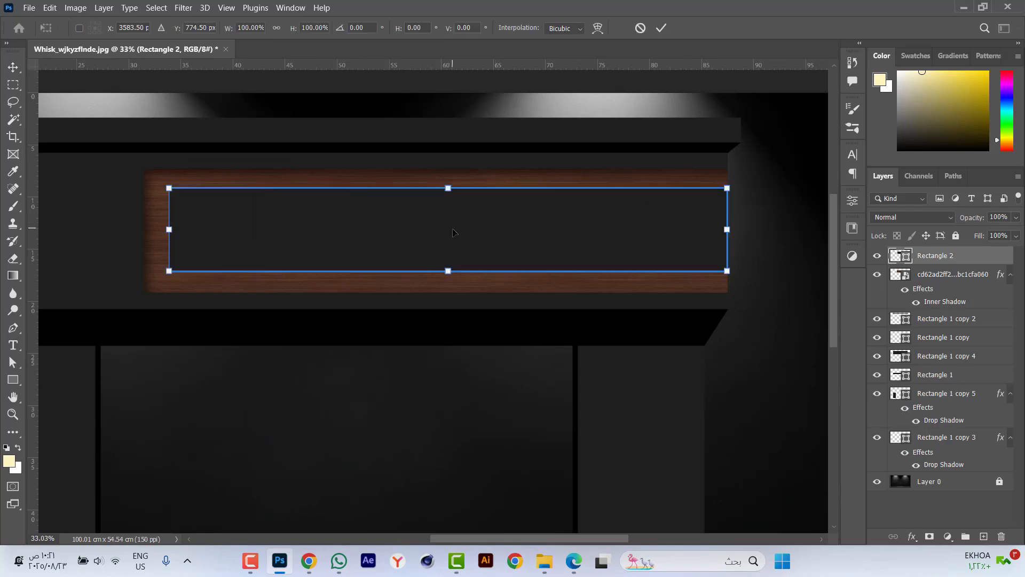
scroll(453, 249, "up", 2)
left_click_drag(446, 286, 447, 293)
scroll(482, 287, "down", 2)
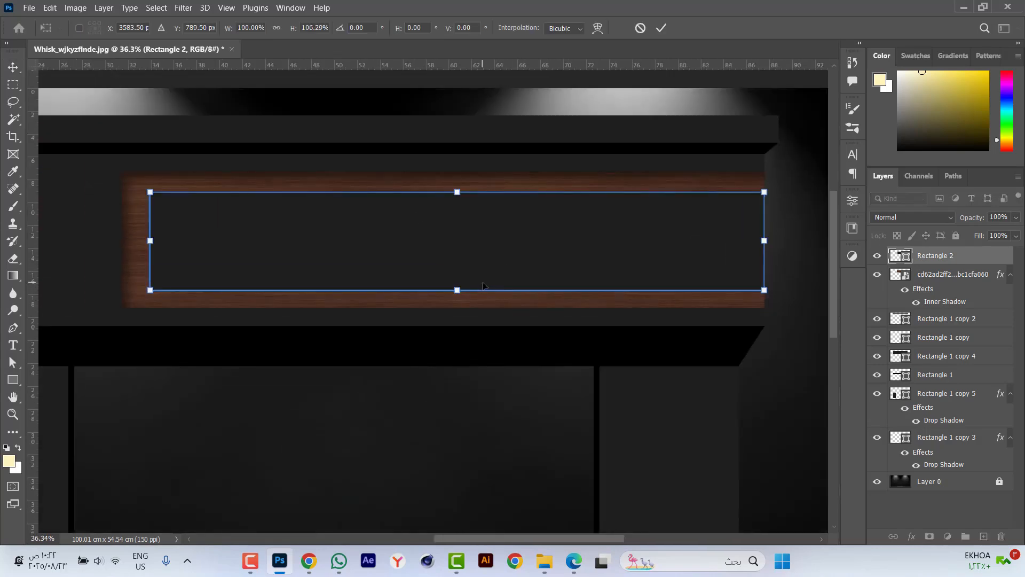
key("Return")
left_click(133, 226, "shift")
left_click(390, 28)
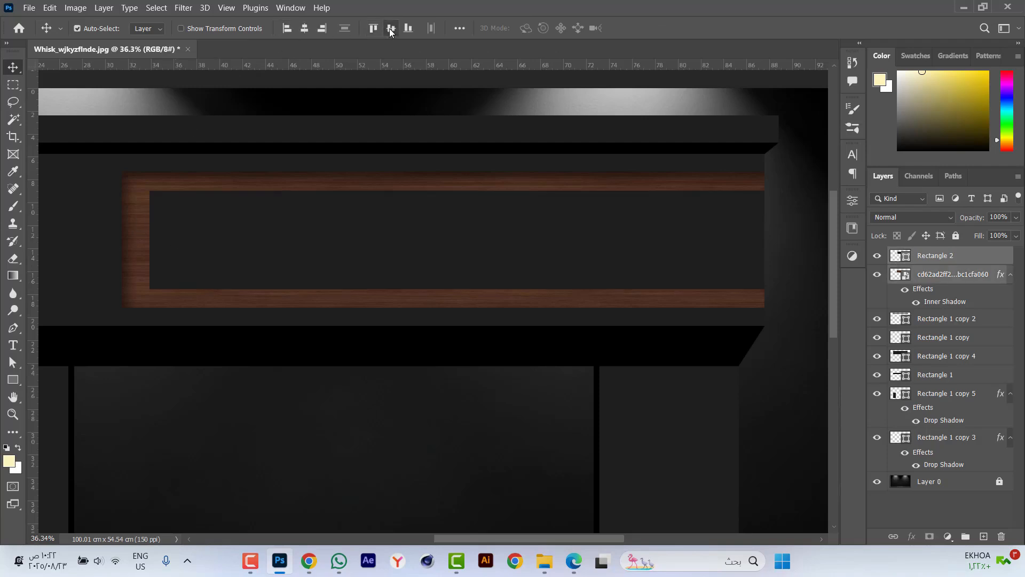
Add a drop shadow to the inner grey rectangle with 100% opacity, 80° angle, 30 px distance, 100% spread and 5 px size.
scroll(564, 283, "down", 2)
left_click(505, 255)
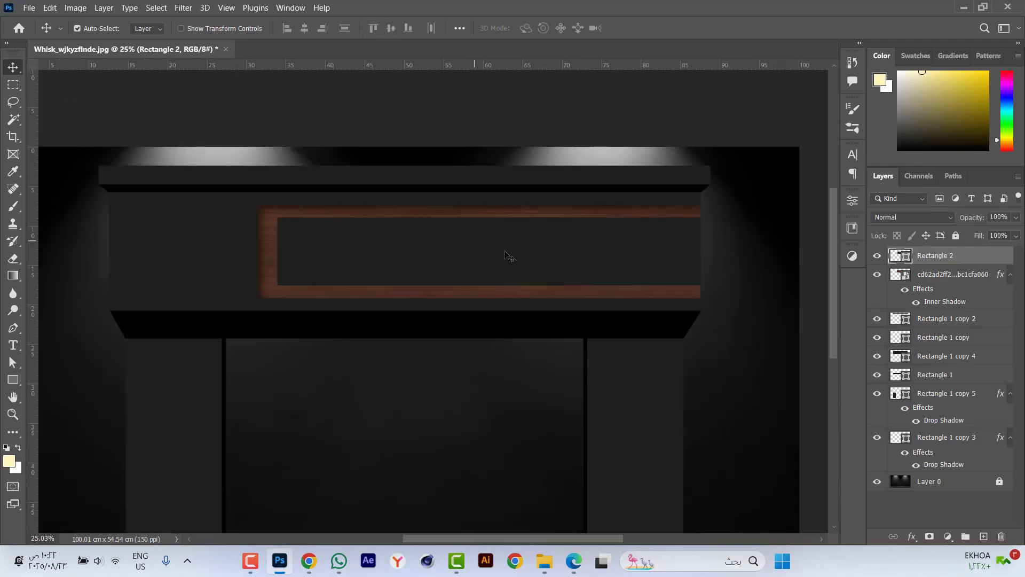
left_click(913, 538)
left_click(956, 529)
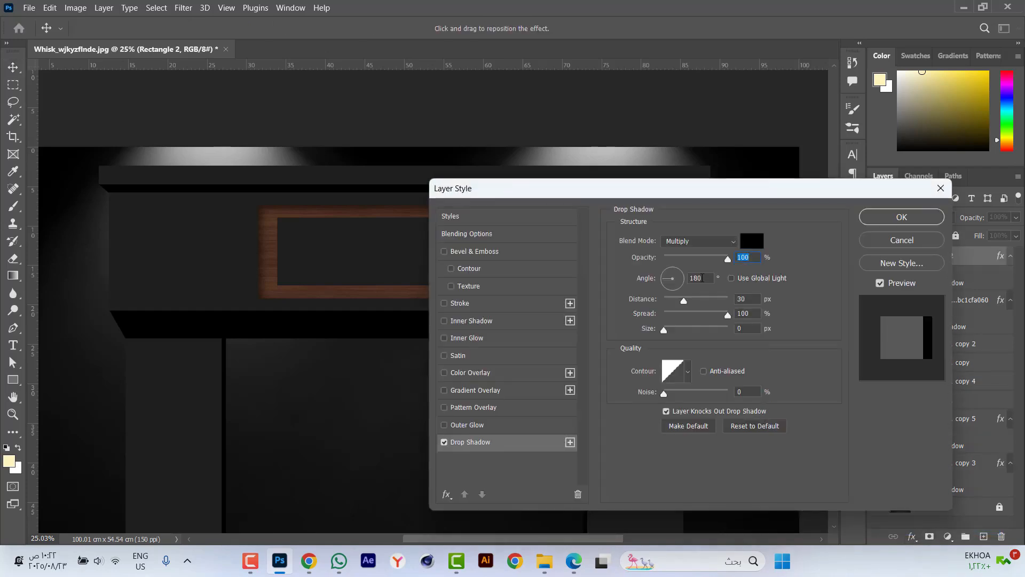
key("Tab")
type("80")
left_click_drag(734, 192, 804, 180)
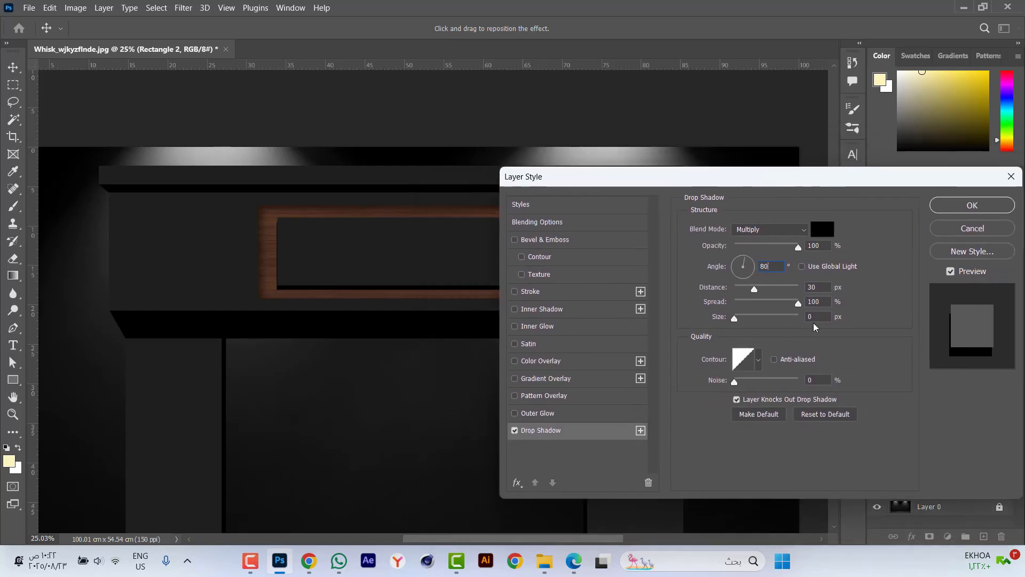
type("5")
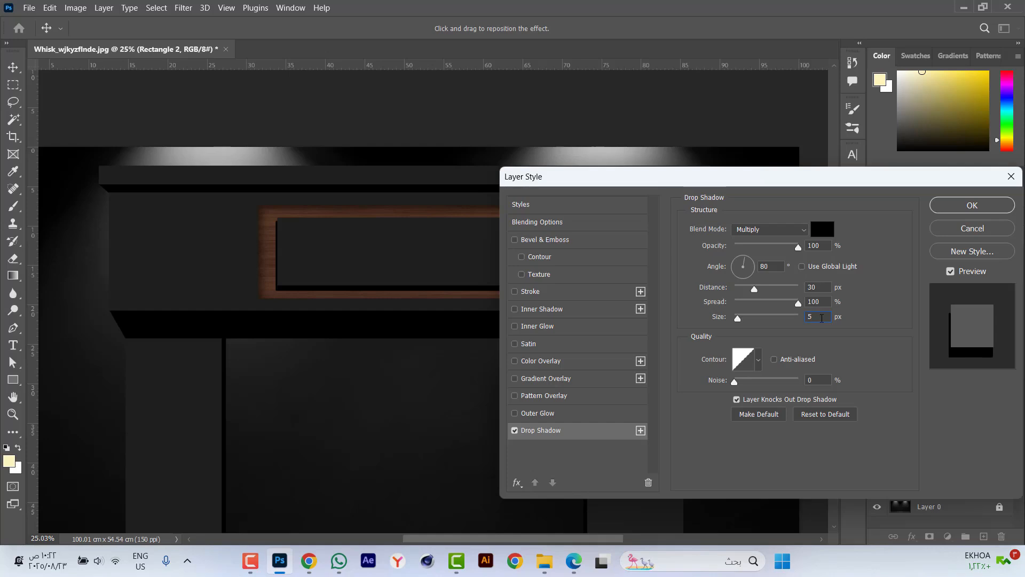
key("Return")
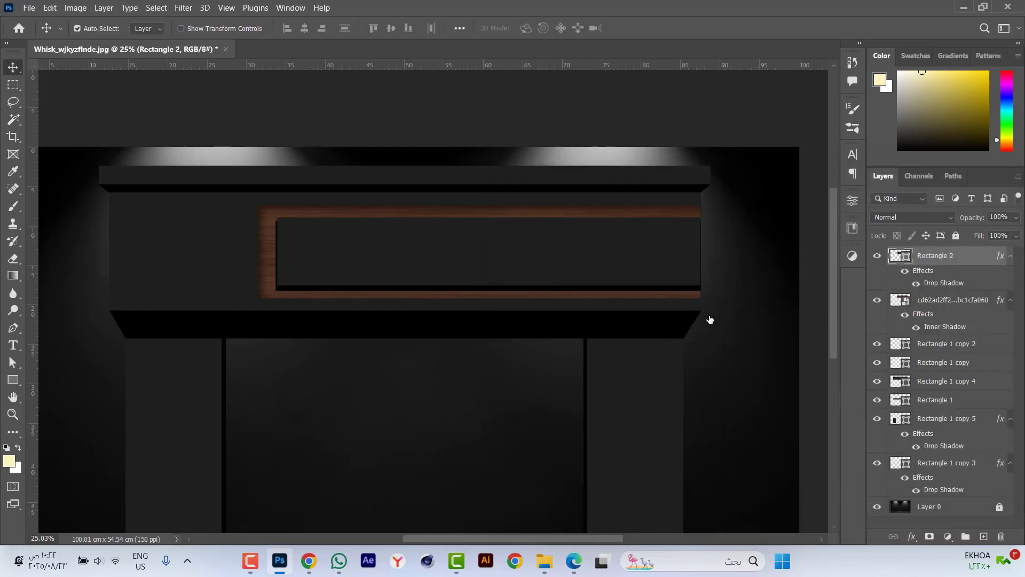
Set the inner grey rectangle's drop shadow size to 3 px.
double_click(821, 318)
type("3")
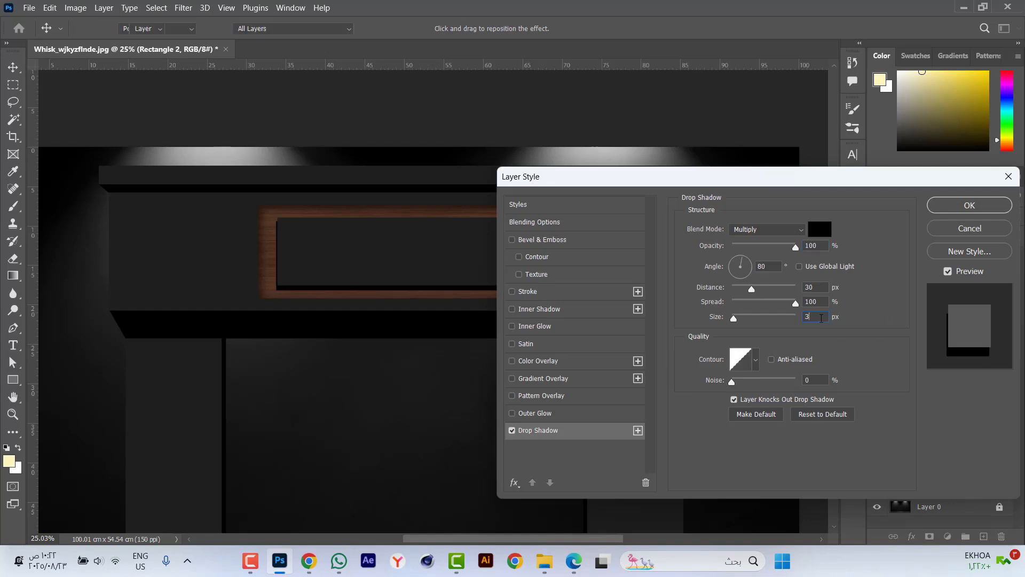
key("Return")
Duplicate the wood panel and resize the lower one to about 18.9 × 11.9 cm, filling the dark band left of the panel.
key("ctrl+0")
scroll(553, 236, "down", 1)
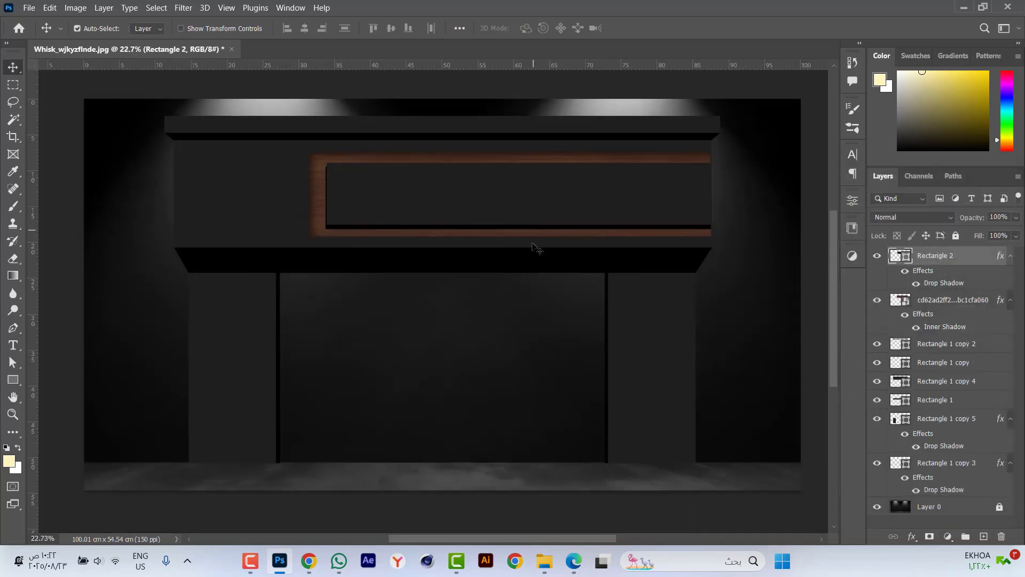
scroll(246, 167, "up", 8)
left_click(396, 196)
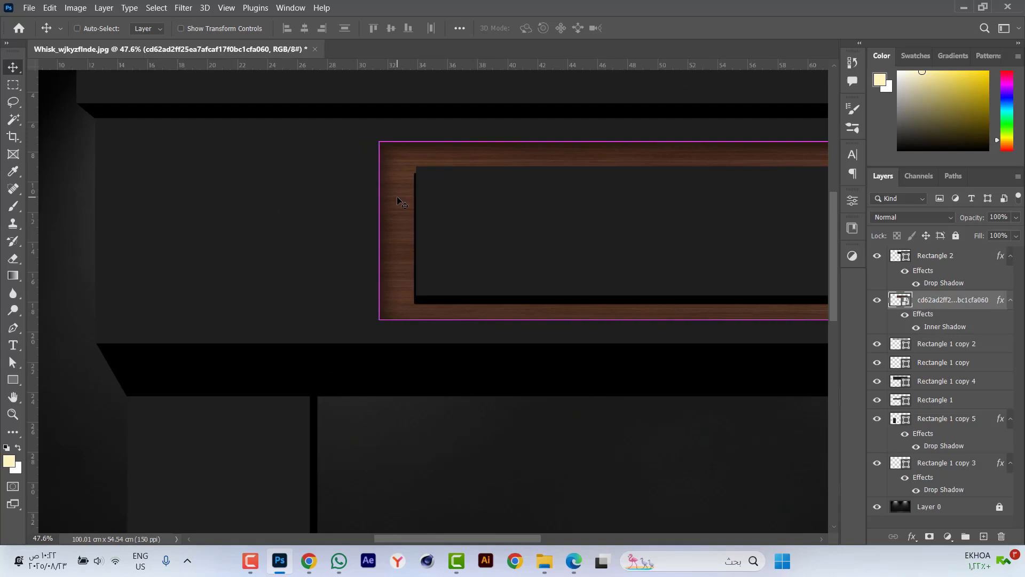
key("ctrl+j")
left_click(950, 350)
scroll(274, 284, "down", 2)
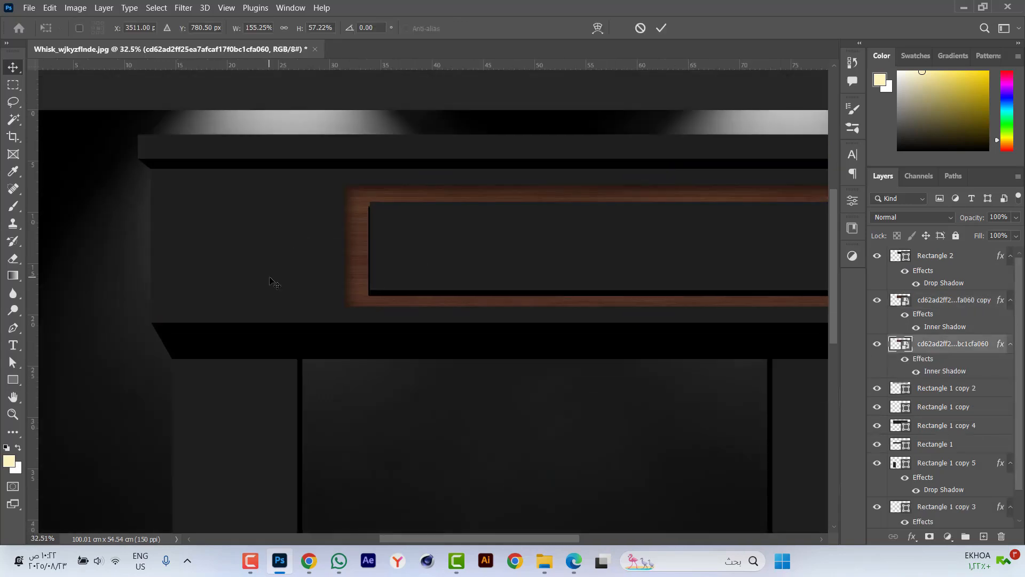
scroll(274, 284, "down", 1)
key("ctrl+t")
left_click_drag(692, 248, 183, 229)
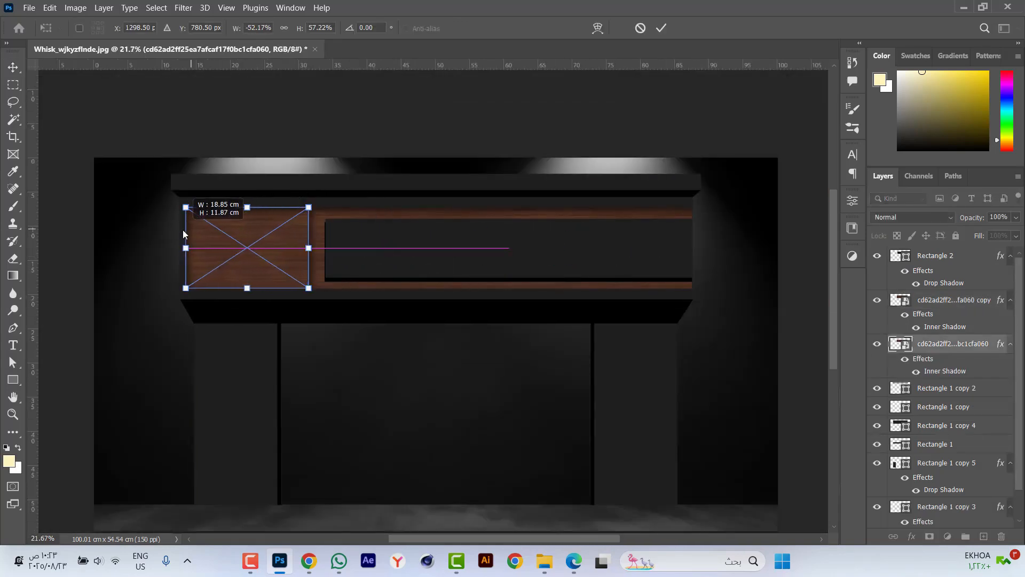
scroll(229, 238, "up", 5)
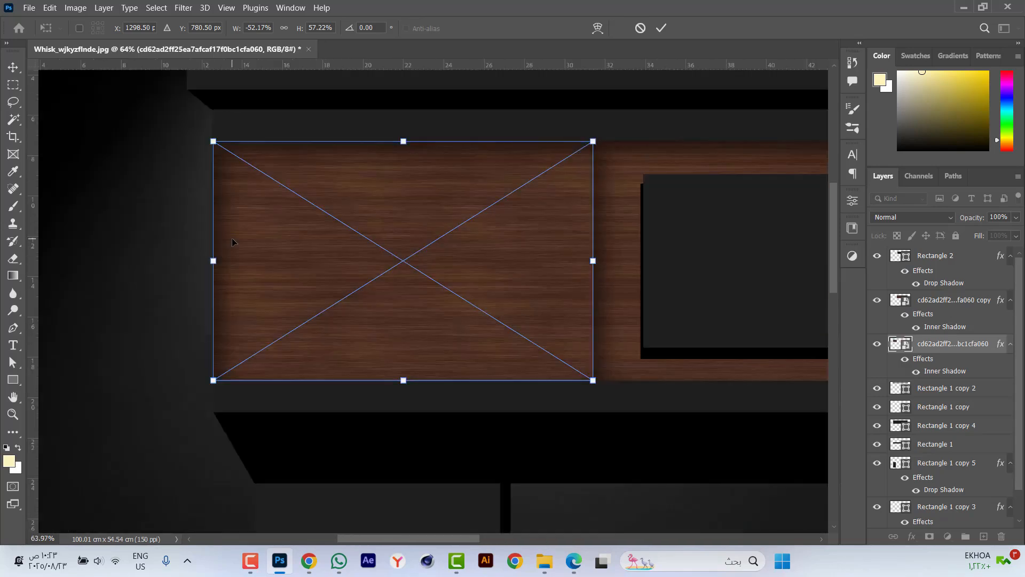
key("Return")
Remove the inner shadow from the left wood piece and shrink it into a thin horizontal strip with a gap before the wood panel.
left_click_drag(916, 363, 1002, 536)
key("ctrl+t")
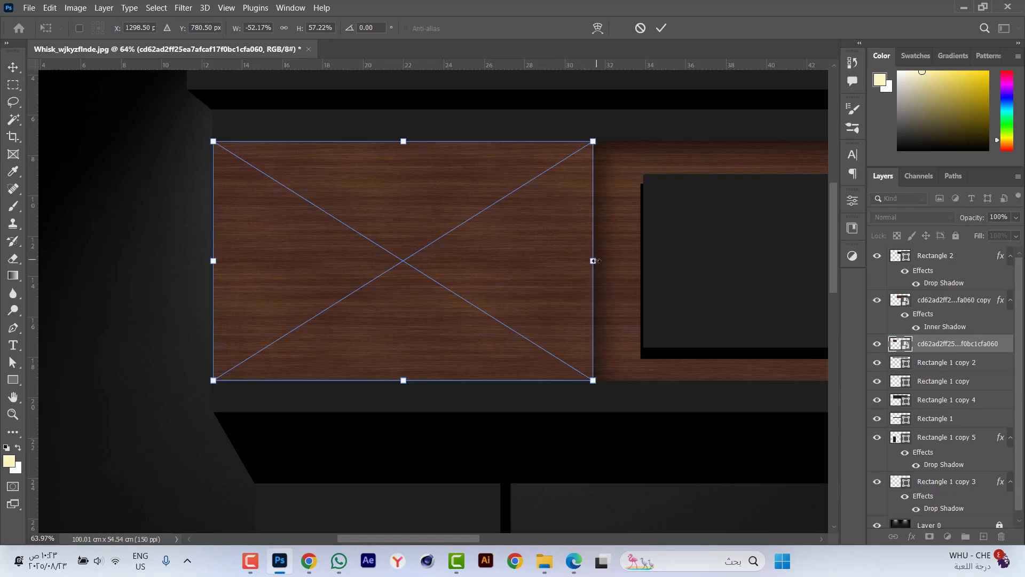
left_click_drag(594, 261, 558, 261)
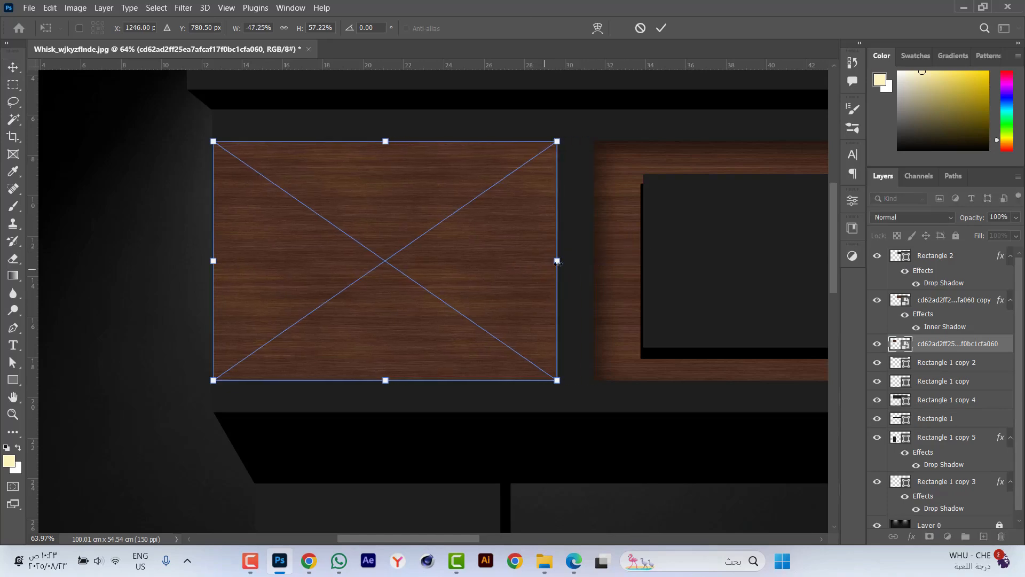
mouse_move(385, 380)
left_mouse_down()
mouse_move(388, 199)
mouse_move(408, 191)
mouse_move(397, 373)
left_mouse_up()
key("Return")
Duplicate the wooden strip three times down the dark band and distribute the four strips evenly.
key("ctrl+j")
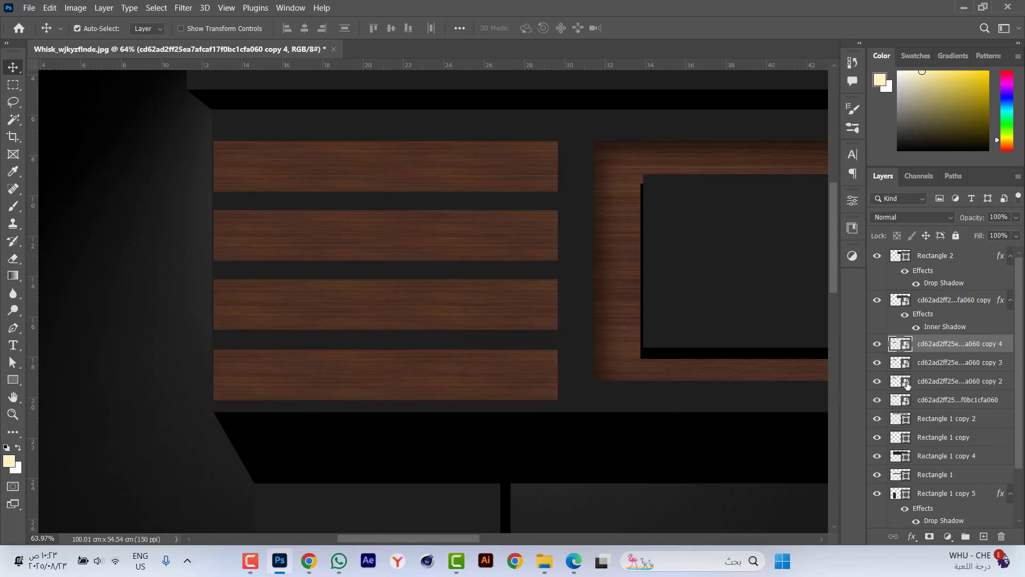
left_click(954, 401, "shift")
left_click(348, 29)
Compress the four strips to about 92.5% height to match the wood panel's height, and group them.
key("ctrl+t")
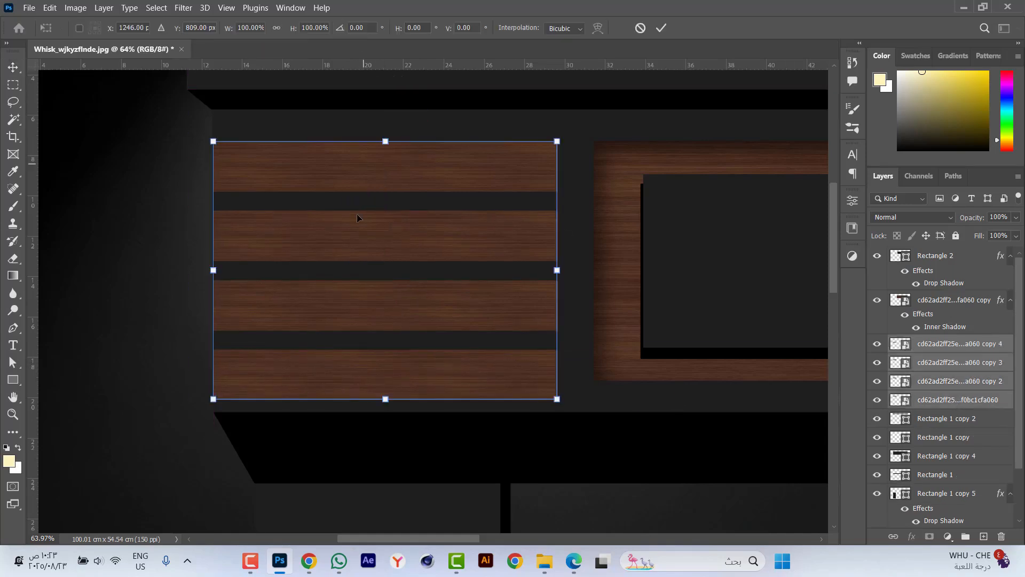
left_click_drag(385, 398, 387, 380)
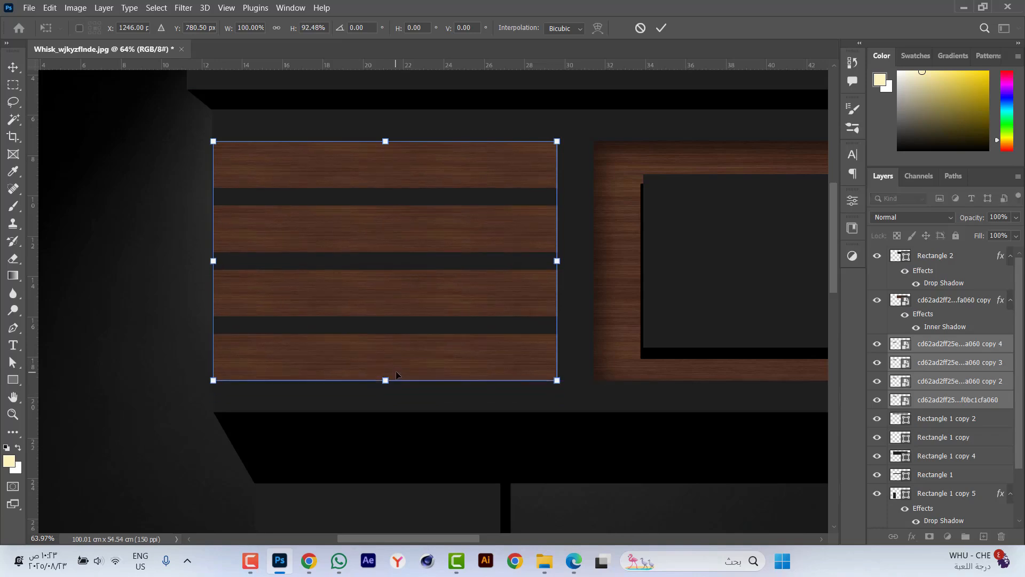
key("Return")
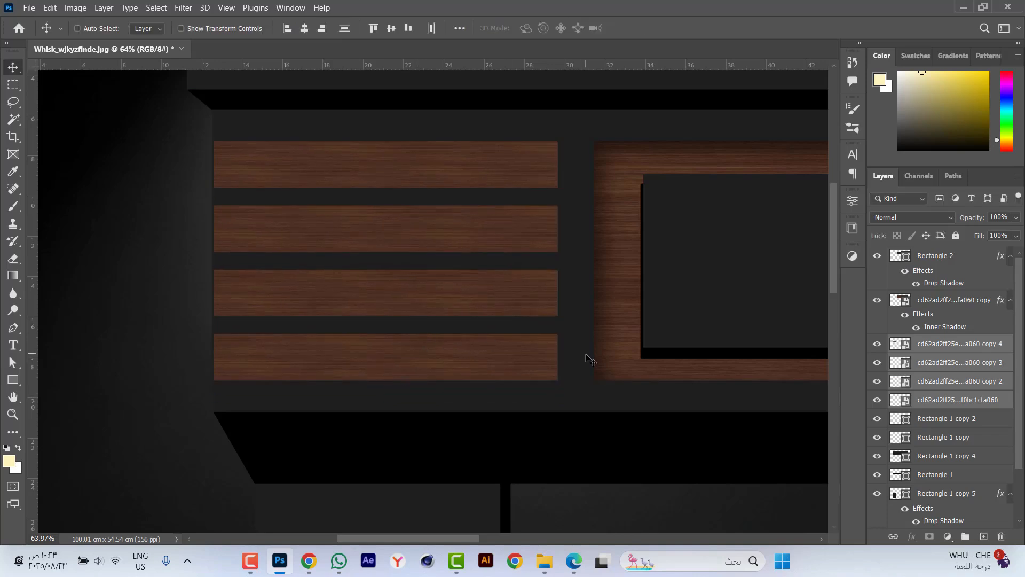
key("ctrl+g")
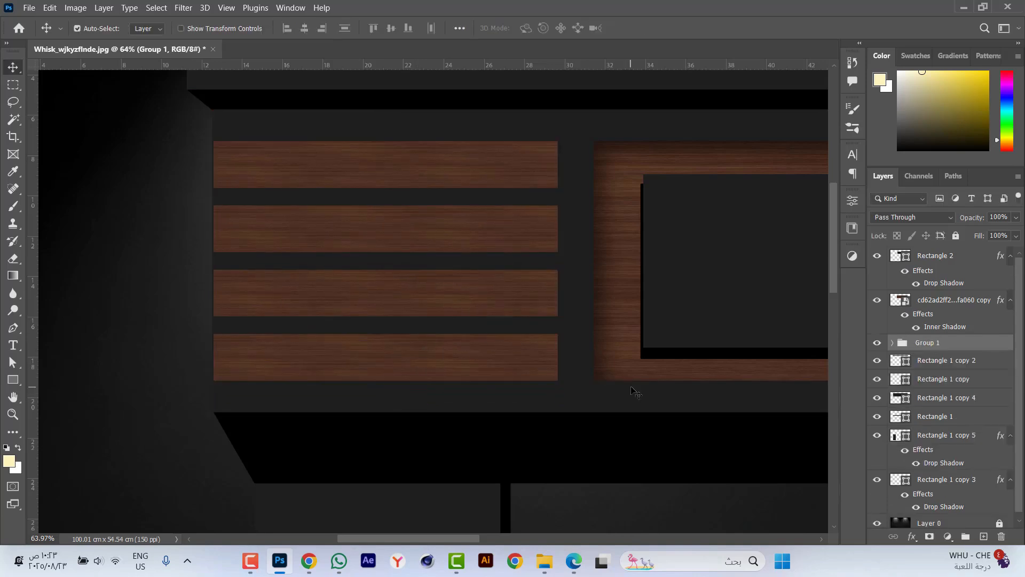
Add a drop shadow to the strips group with 100% opacity, 100° angle, 20 px distance, 100% spread and 3 px size.
left_click(778, 475)
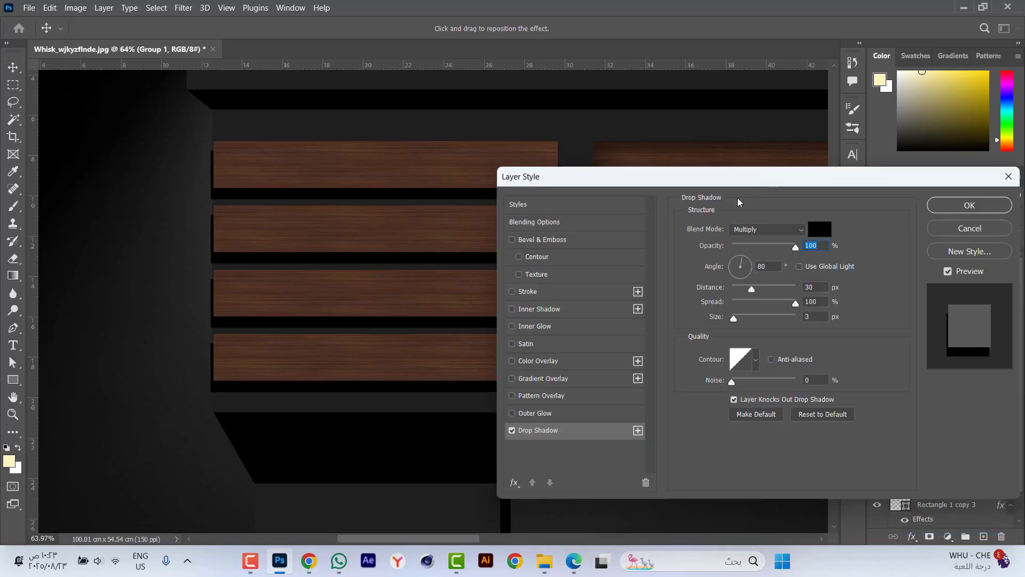
left_click_drag(764, 184, 821, 196)
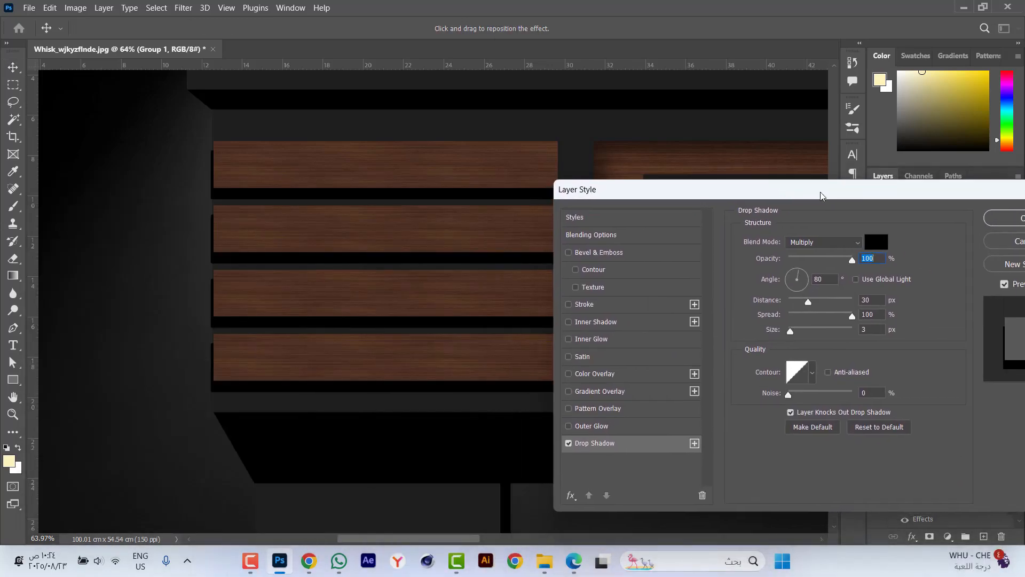
left_click(819, 278)
type("100")
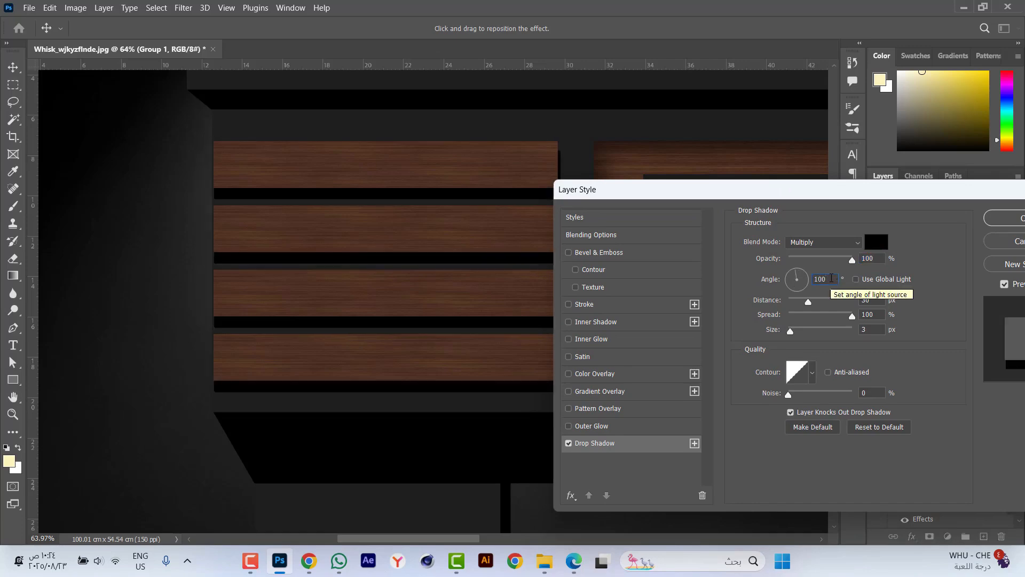
double_click(875, 299)
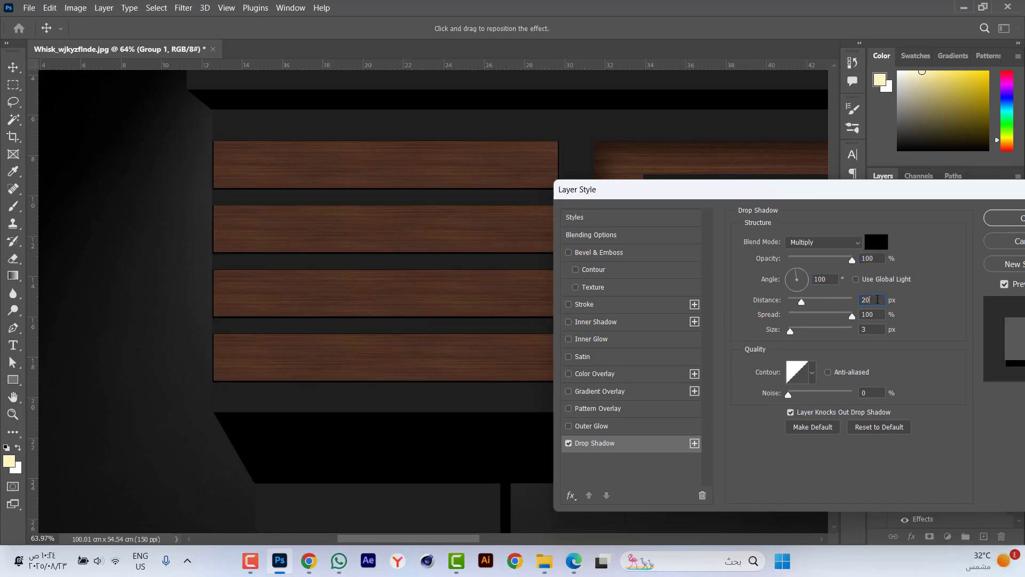
type("20")
left_click_drag(876, 193, 821, 191)
left_click(948, 218)
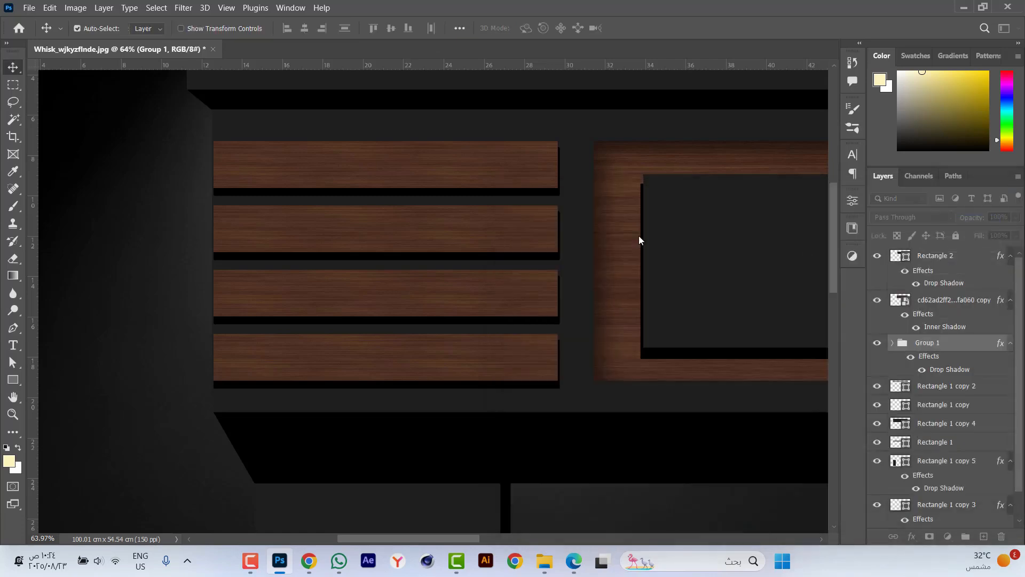
Duplicate the inner grey rectangle and resize the copy over the wooden strips, leaving their right ends exposed.
scroll(306, 195, "down", 5)
key("ctrl+0")
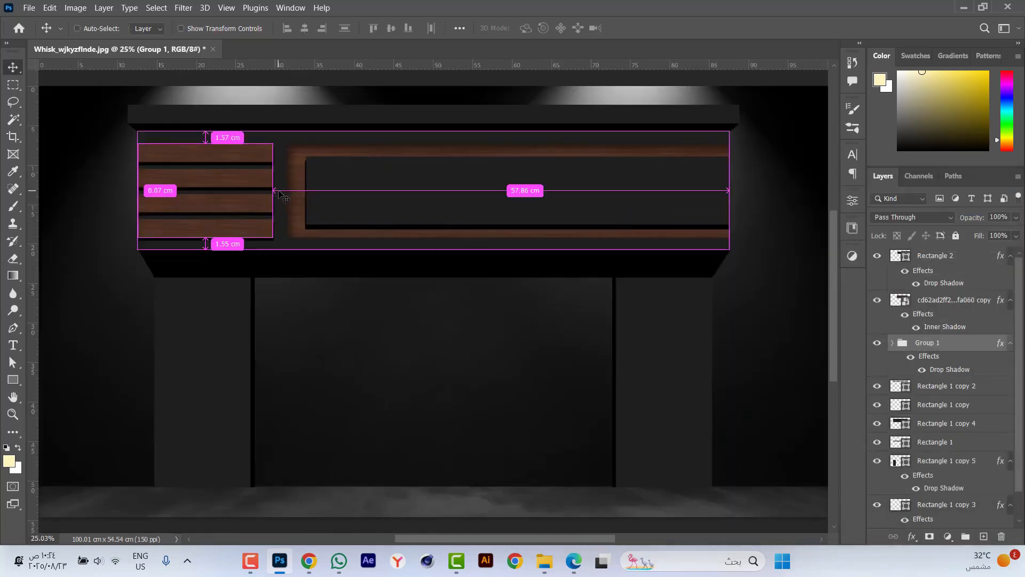
scroll(126, 165, "up", 3)
left_click_drag(313, 244, 403, 273)
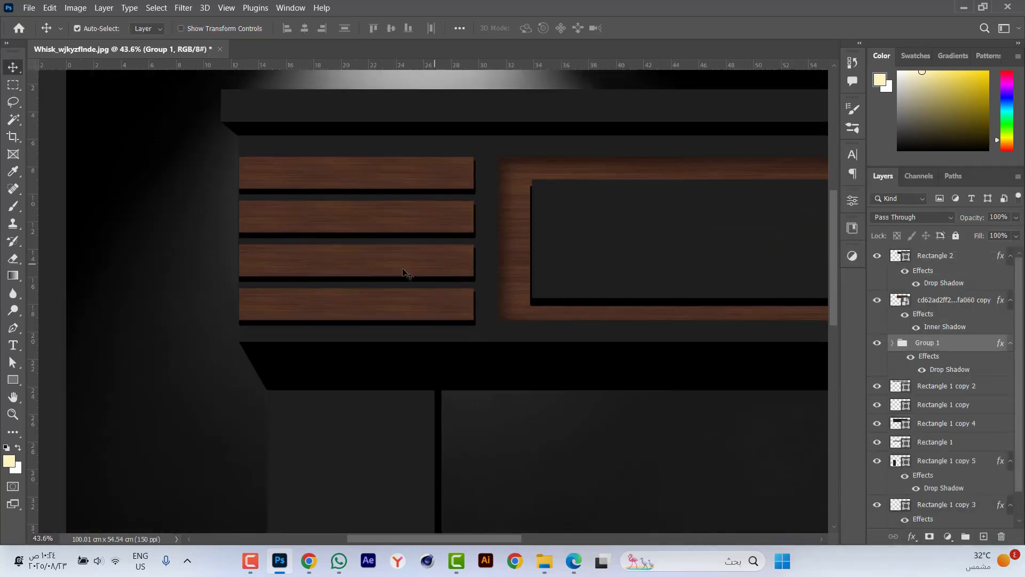
left_click(60, 220)
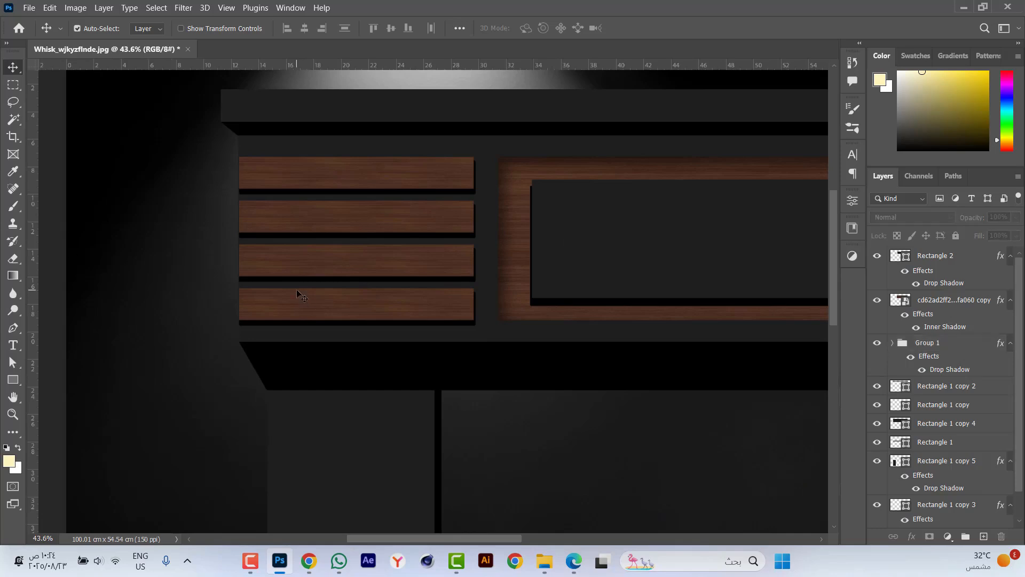
left_click(646, 261)
key("ctrl+j")
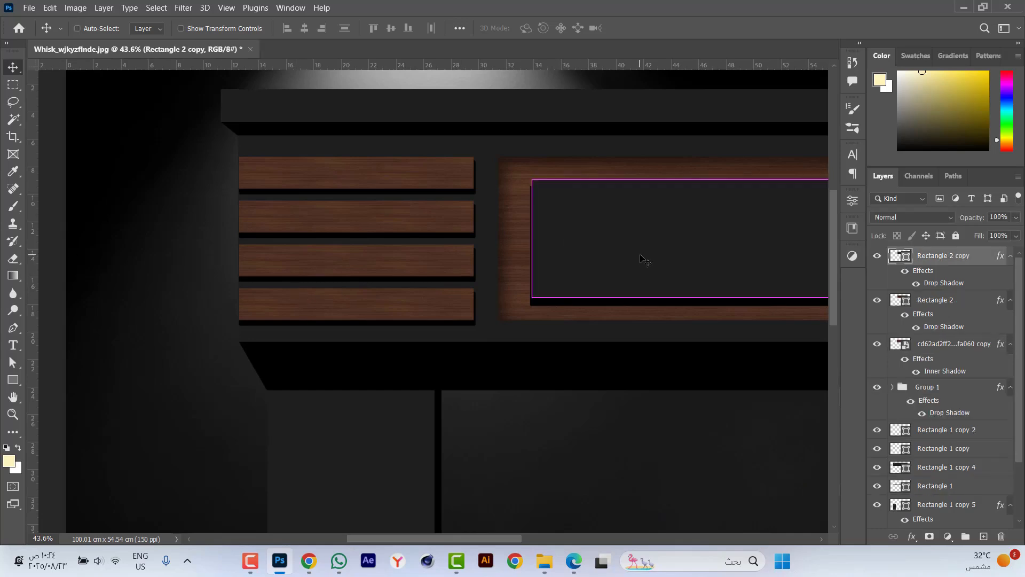
key("ctrl+t")
scroll(368, 246, "down", 5)
left_click_drag(757, 245, 313, 219)
scroll(344, 228, "up", 6)
left_click_drag(668, 281, 559, 278)
key("Return")
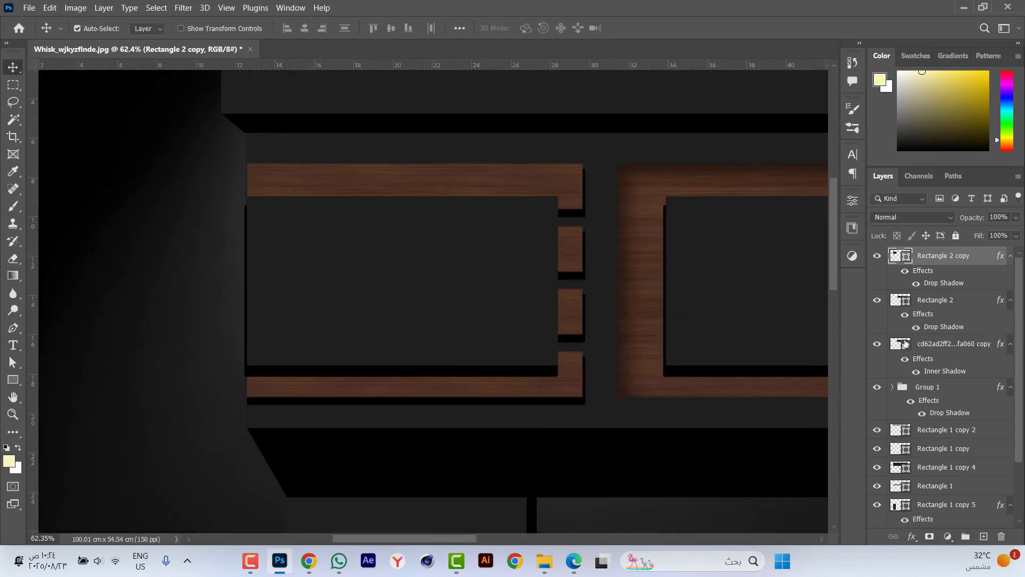
Copy the strips group's layer style onto the small grey rectangle covering the strips.
right_click(938, 393)
left_click(929, 377)
left_click(950, 260)
right_click(927, 262)
left_click(807, 322)
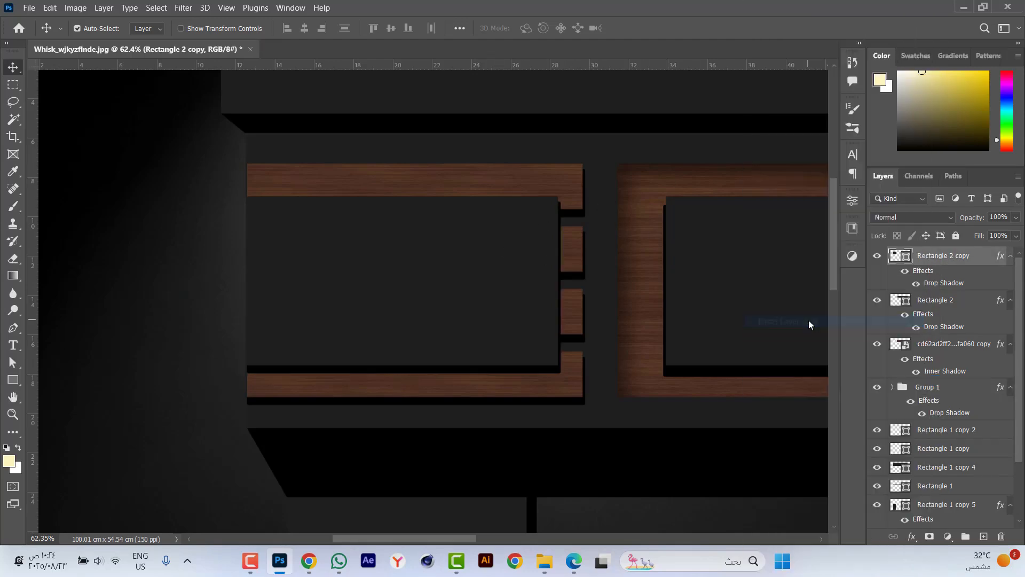
key("ctrl+0")
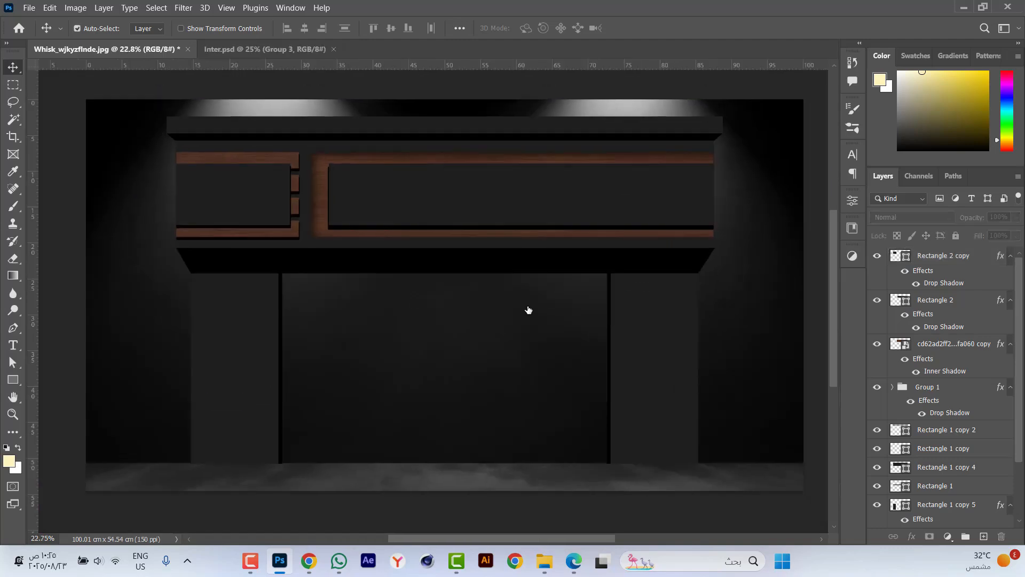
Duplicate the wooden strips group, move the copy to the right pillar and rotate it 90°.
left_click(525, 309, "ctrl")
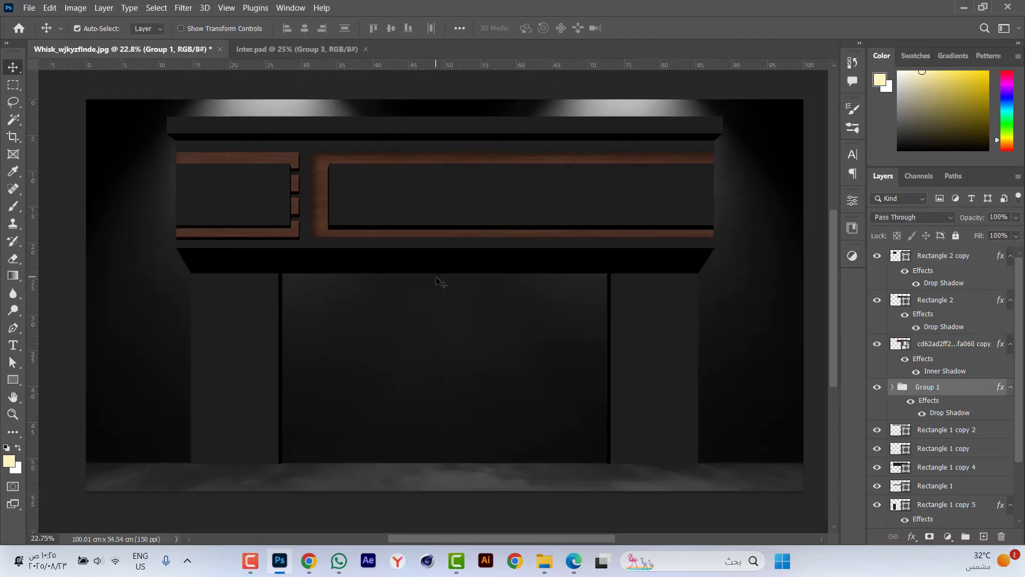
key("ctrl")
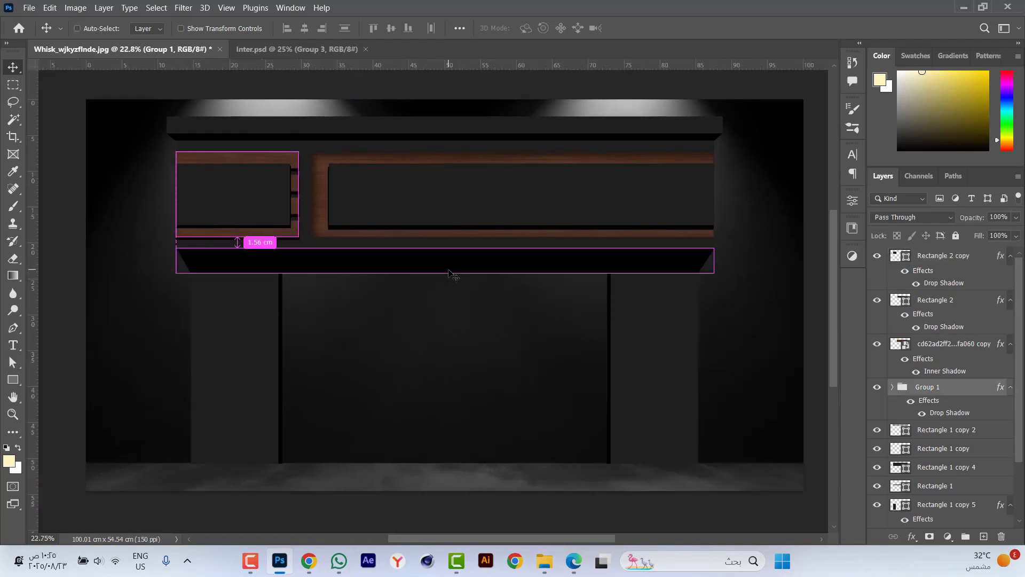
key("ctrl+j")
key("ctrl")
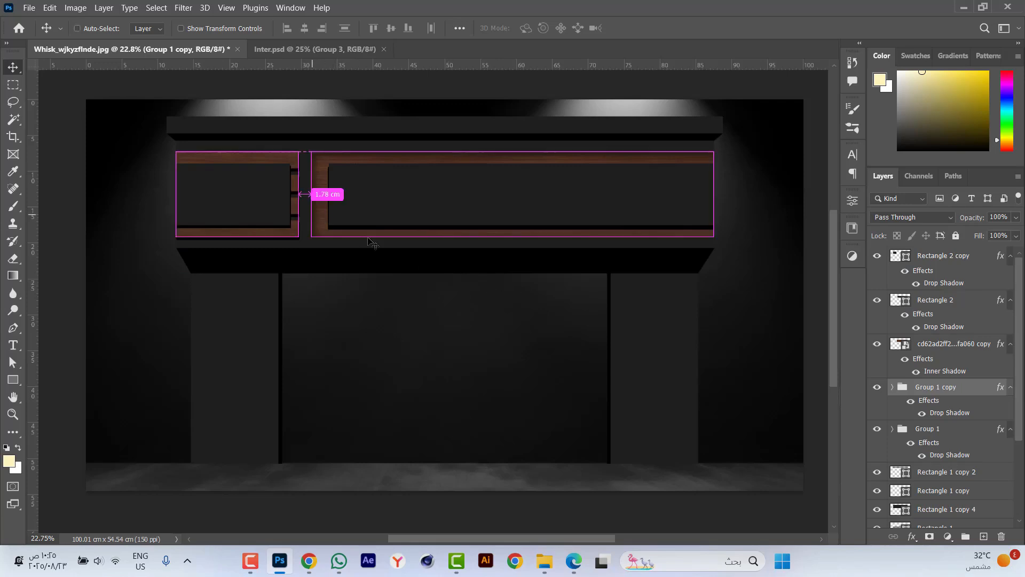
key("ctrl+t")
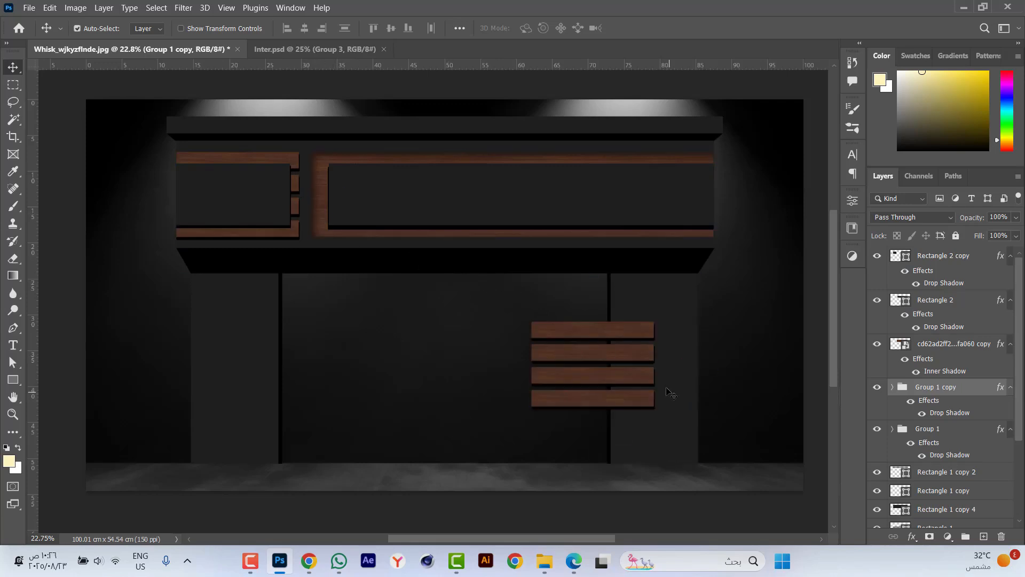
left_click_drag(676, 315, 655, 435)
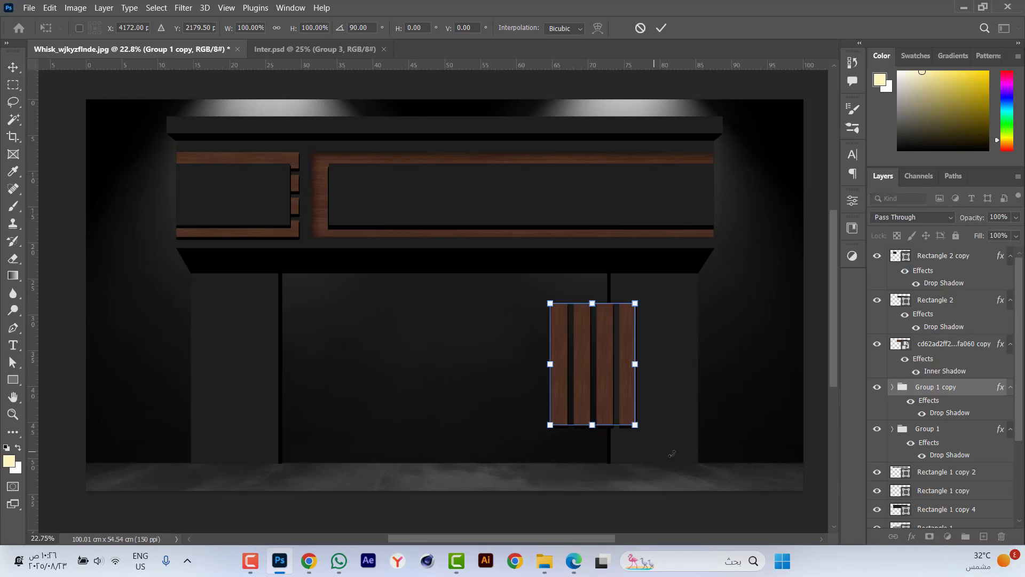
Fit the rotated strips inside the right pillar's width and stretch them from the canopy down to the floor.
scroll(657, 438, "up", 3)
left_click_drag(511, 284, 662, 277)
scroll(702, 260, "up", 5)
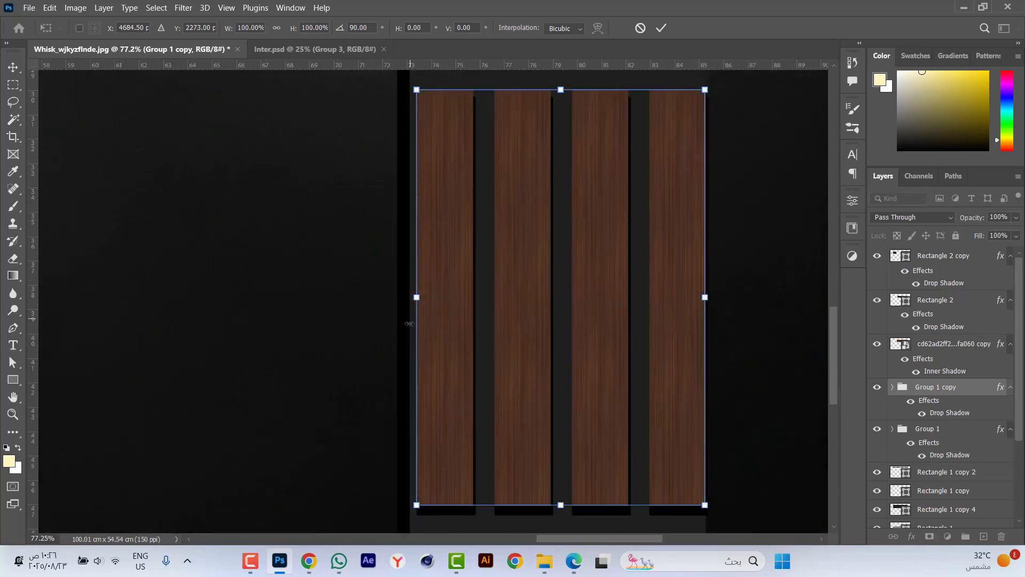
scroll(411, 324, "down", 4)
left_click_drag(415, 305, 431, 305)
left_click_drag(523, 451, 503, 502)
scroll(503, 501, "down", 3)
left_click_drag(511, 248, 511, 176)
key("Return")
Copy the right pillar's layer style and paste it onto the vertical strips group.
scroll(469, 305, "up", 3)
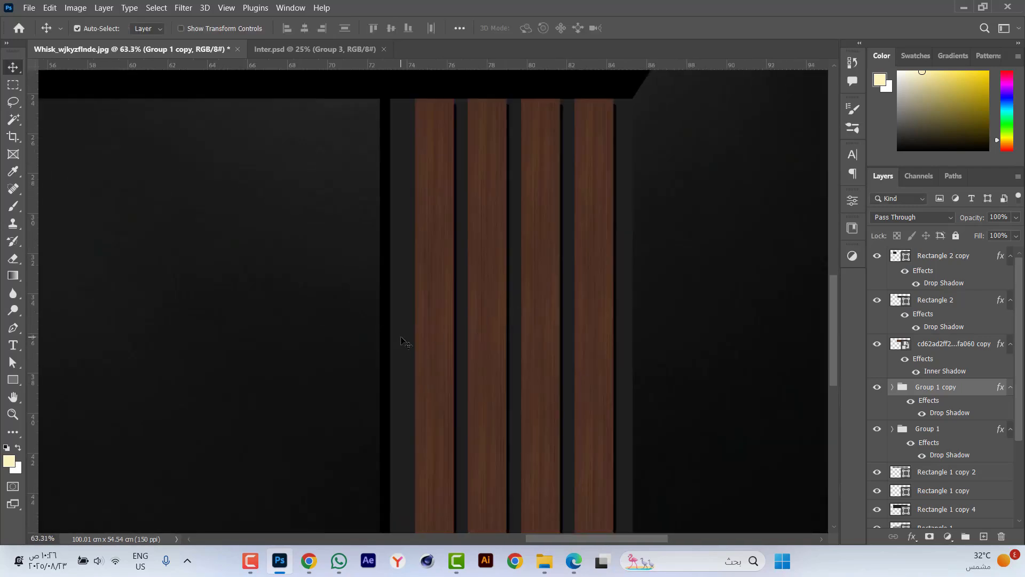
scroll(475, 236, "down", 2)
left_click(476, 236)
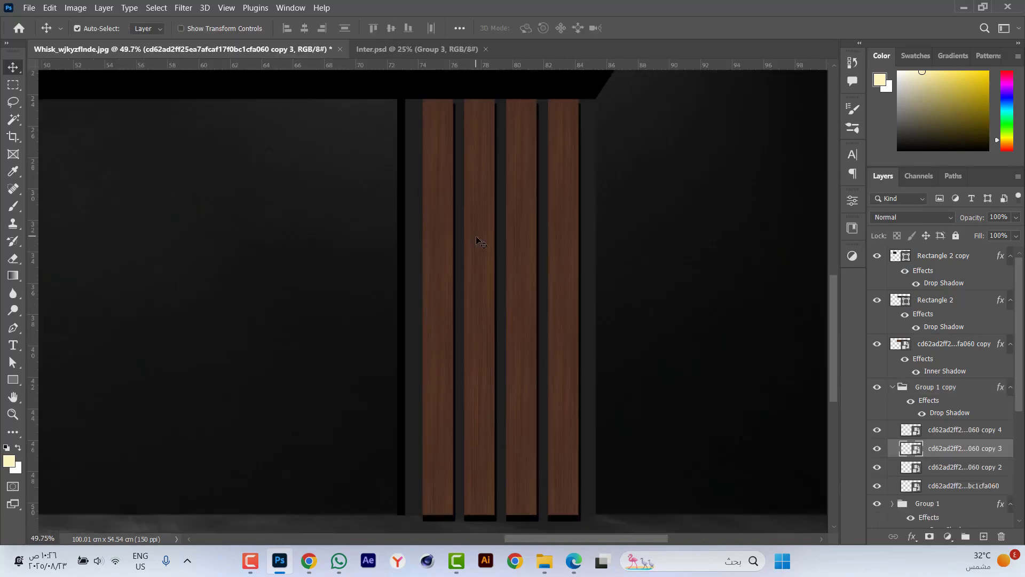
left_click(413, 260)
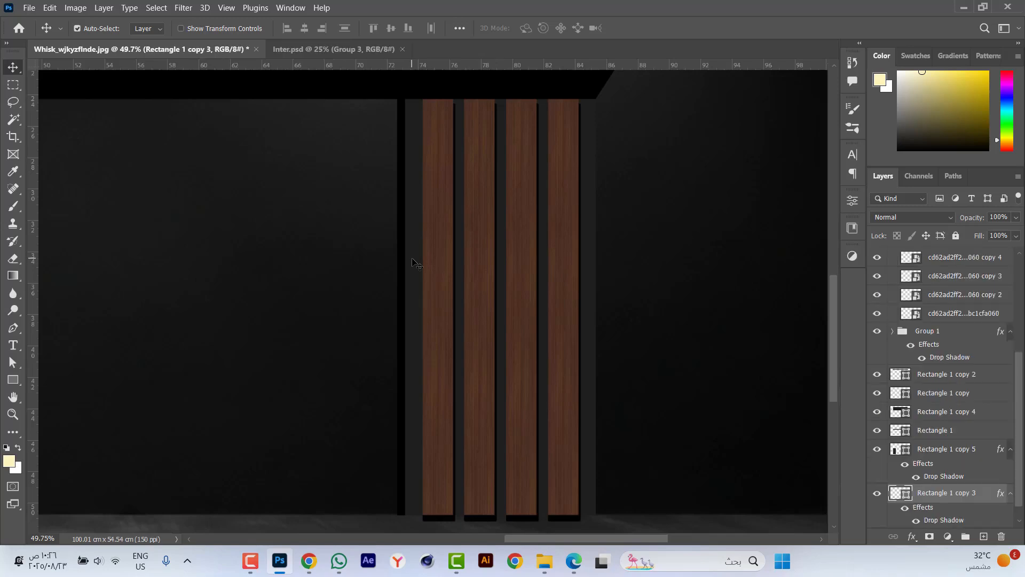
right_click(925, 500)
left_click(798, 310)
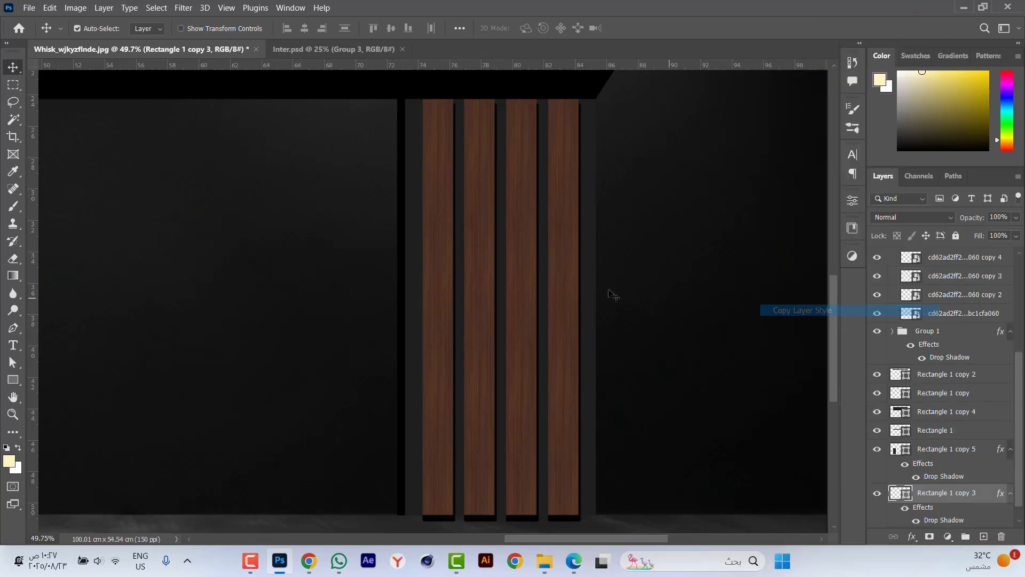
left_click(566, 273)
scroll(926, 301, "up", 3)
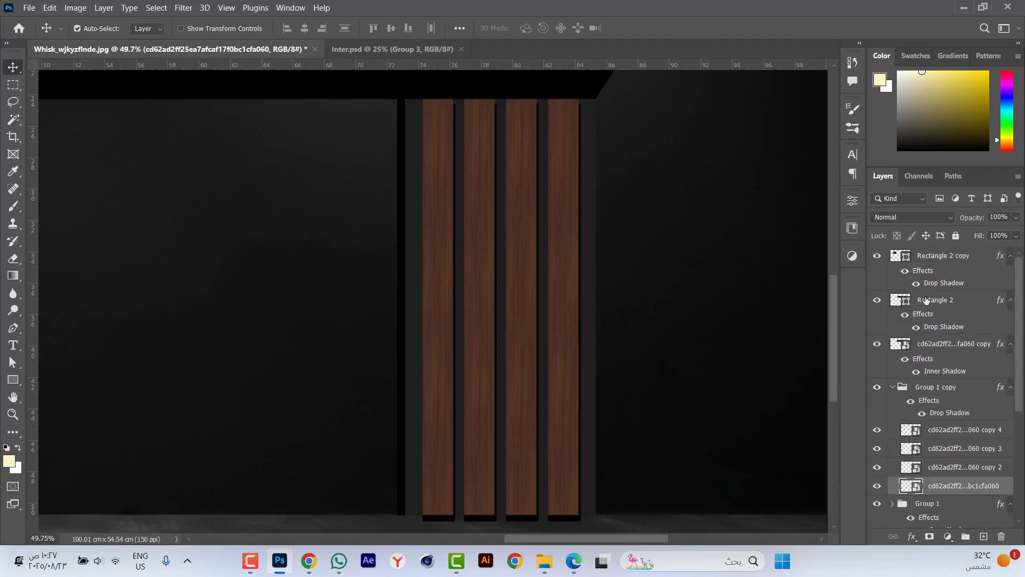
left_click(892, 388)
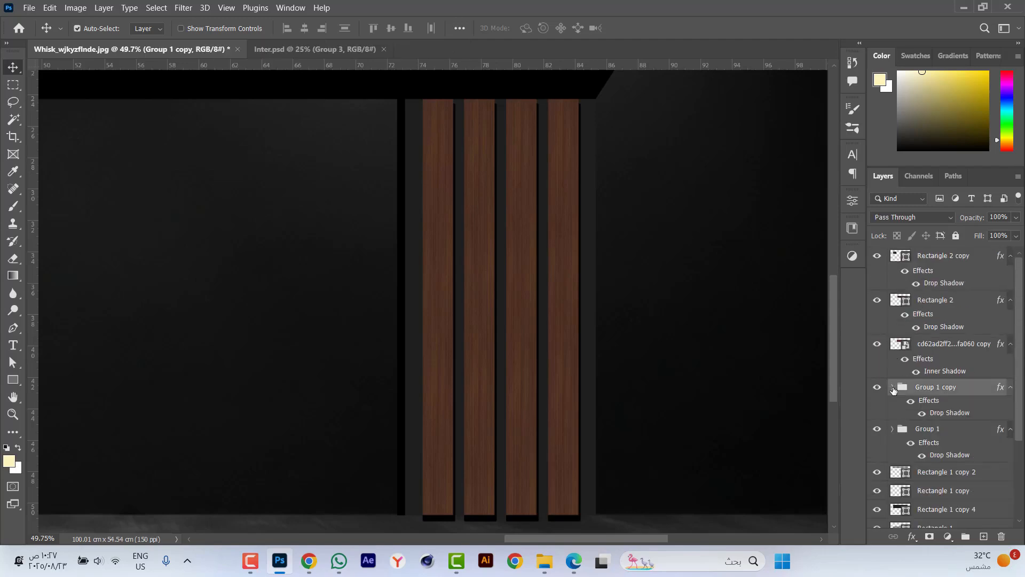
right_click(956, 393)
left_click(849, 391)
Set the vertical strips group's drop shadow distance to 12 px.
double_click(949, 413)
double_click(817, 299)
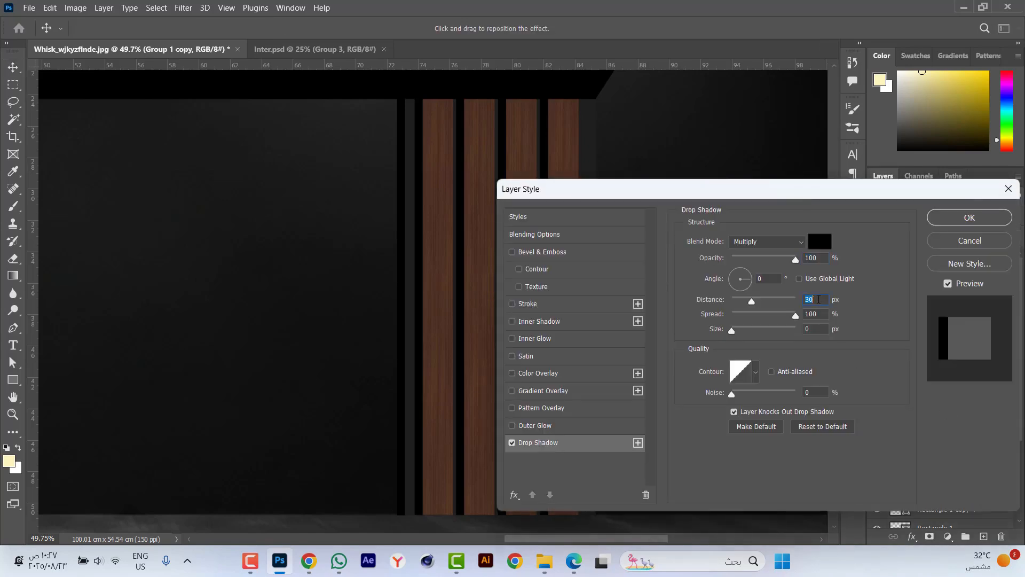
type("10")
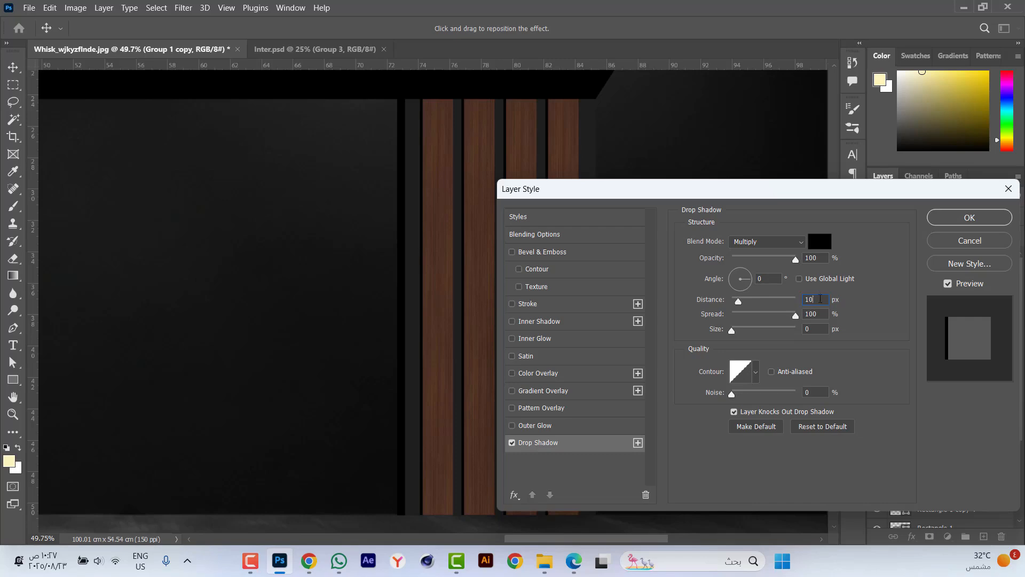
type("12")
key("Return")
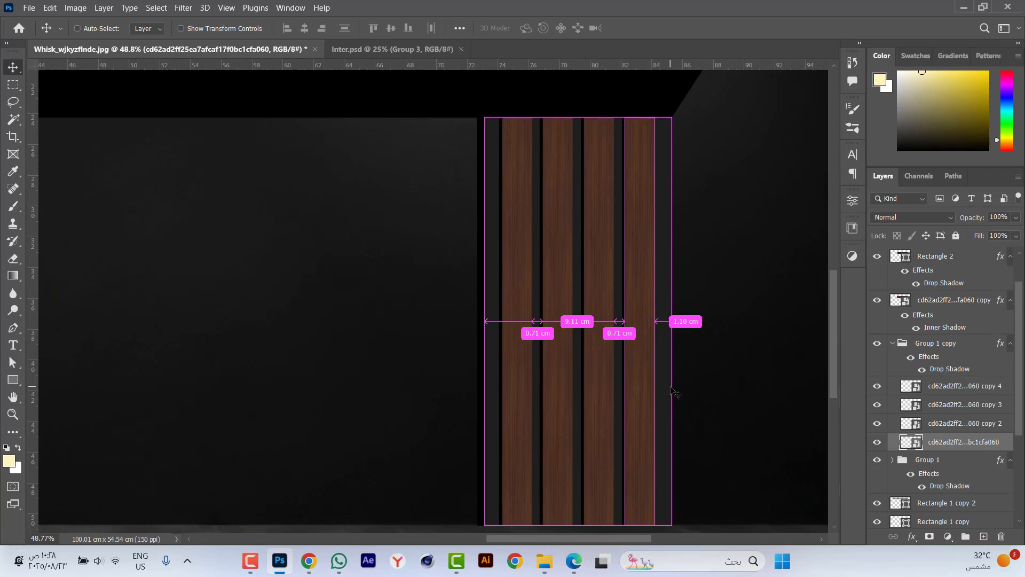
Duplicate one vertical strip, take the original out of the group and stretch it behind the strips across the pillar's full width.
key("ctrl+j")
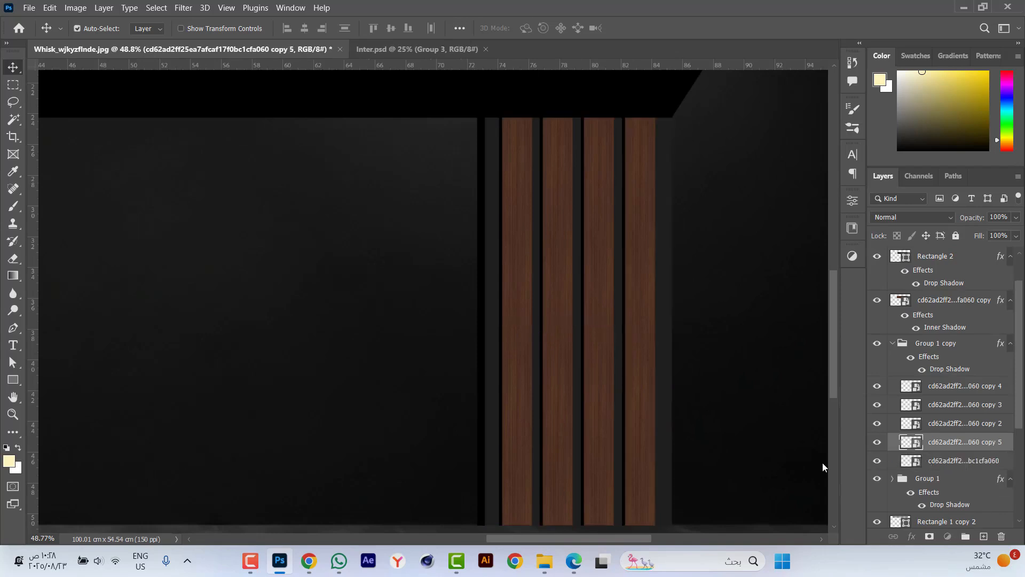
left_click(819, 463)
scroll(592, 361, "down", 1)
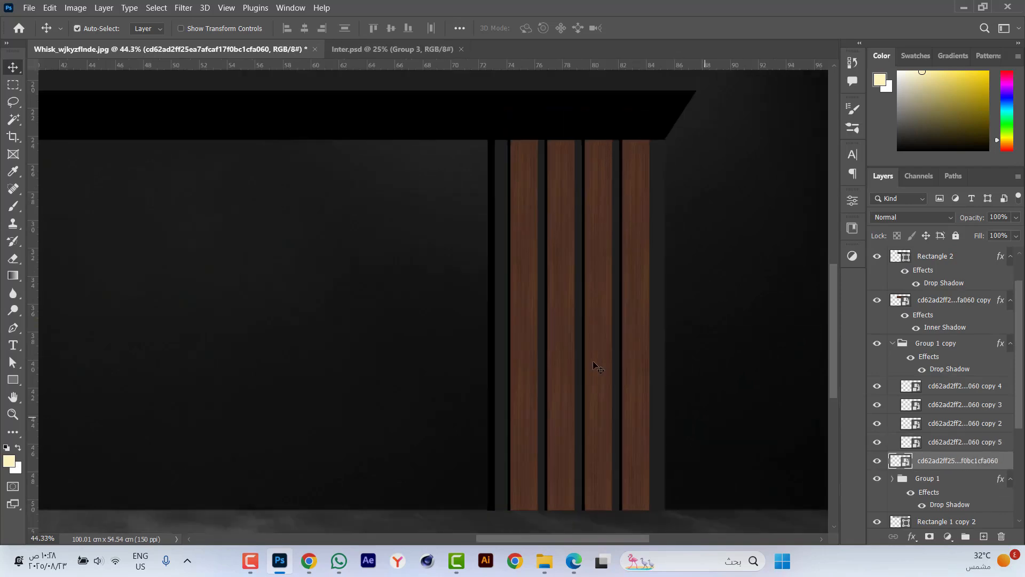
key("ctrl+t")
left_click_drag(655, 326, 498, 323)
key("Return")
left_click(893, 343)
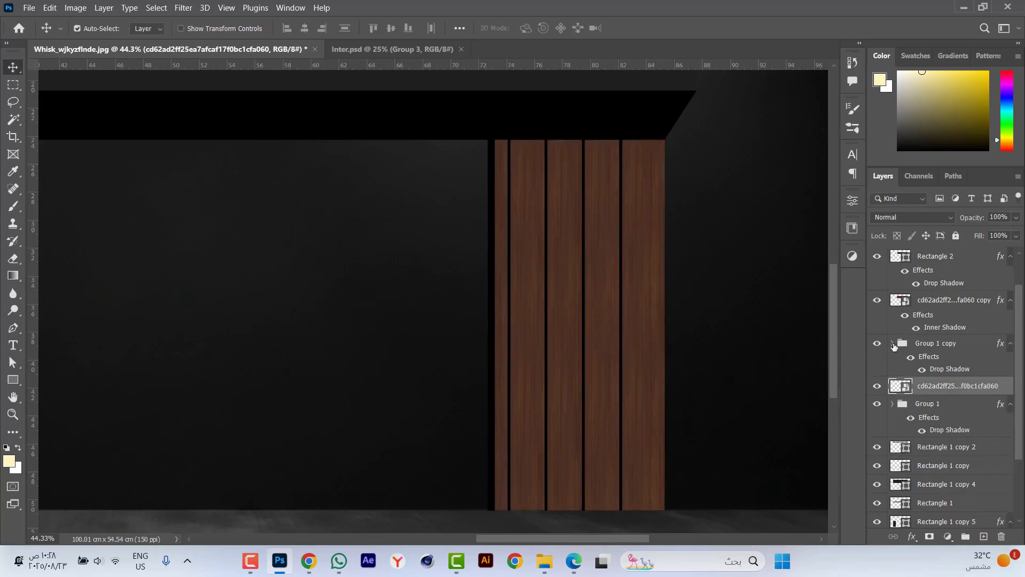
Add a dark grey #1e1e1e color overlay to the vertical strips group, sampled from the facade.
left_click(933, 357)
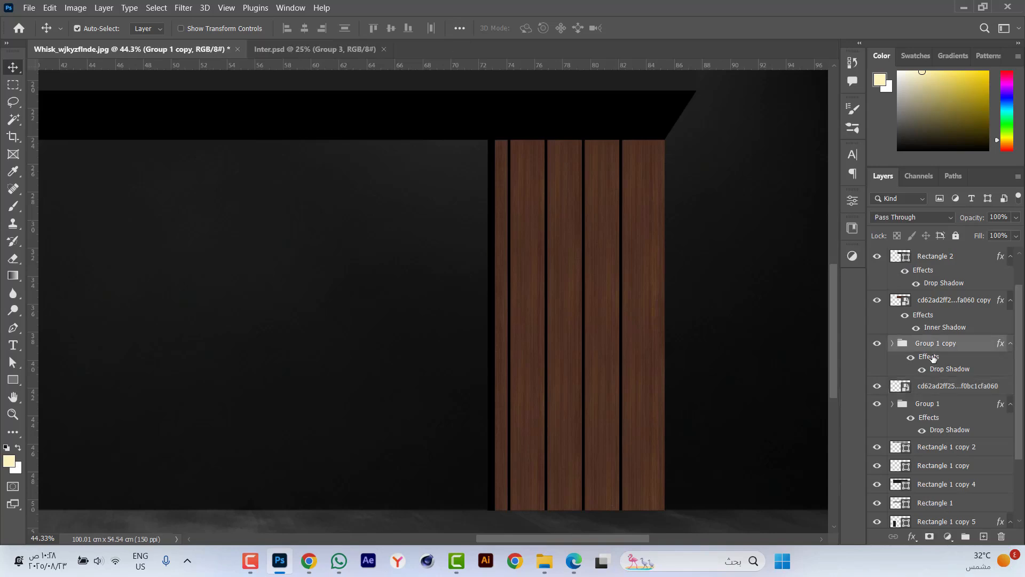
double_click(933, 358)
left_click(536, 372)
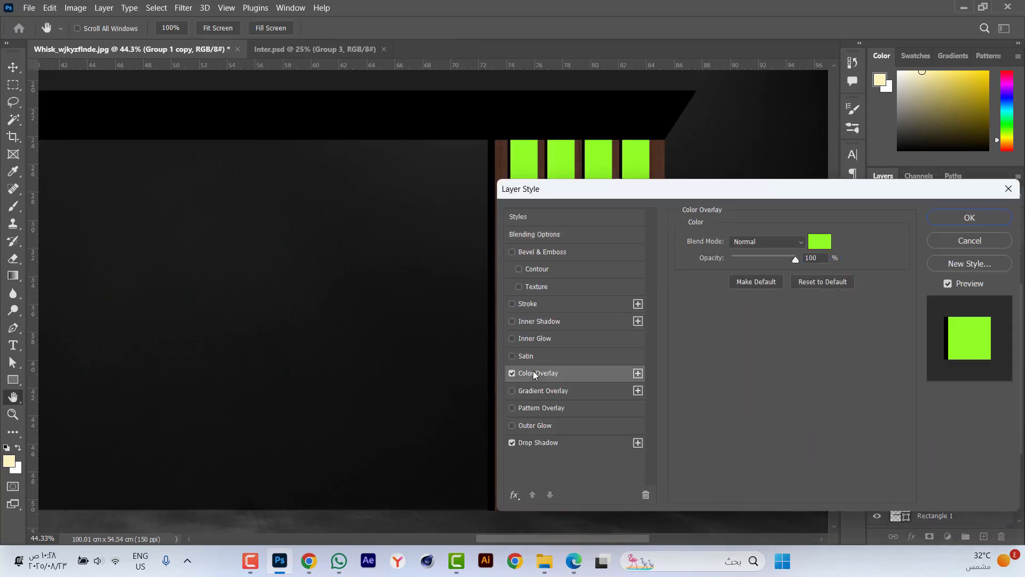
left_click(819, 244)
left_click(656, 85)
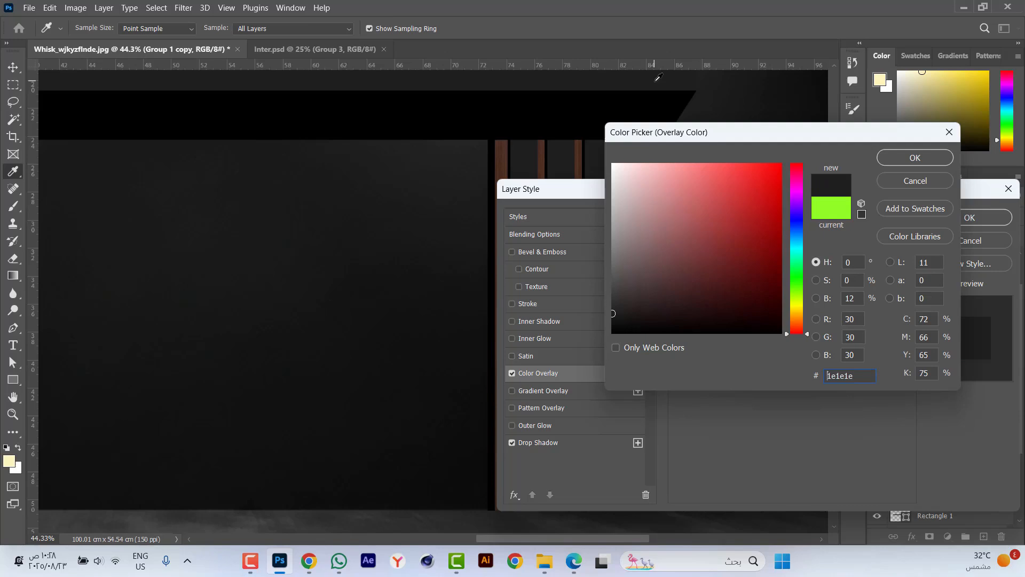
left_click(902, 157)
left_click(950, 217)
key("ctrl+minus")
key("ctrl+minus")
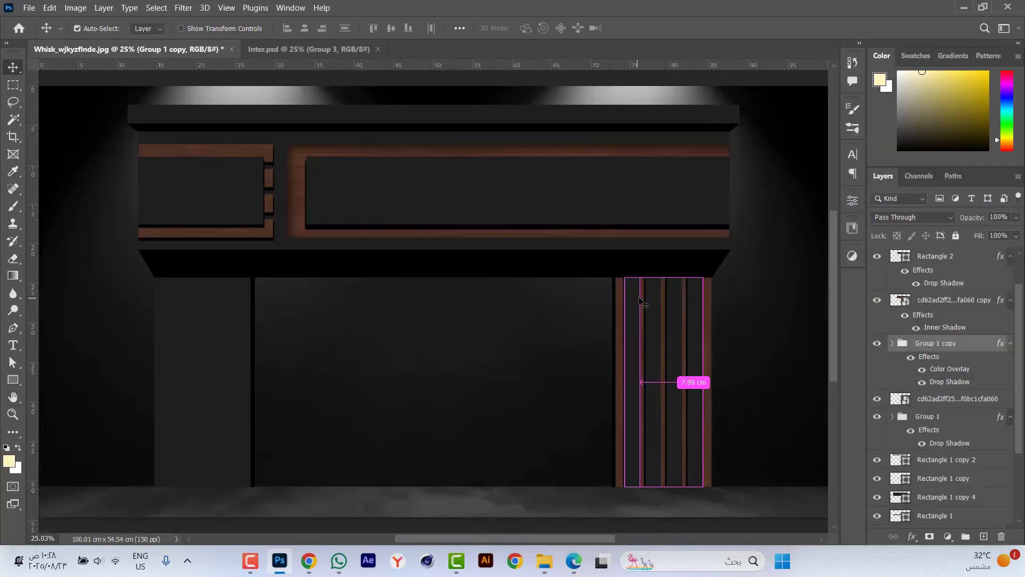
Draw a cream rectangle about 7.6 × 13.5 cm over the right pillar's strips and round its corners.
left_click(13, 379)
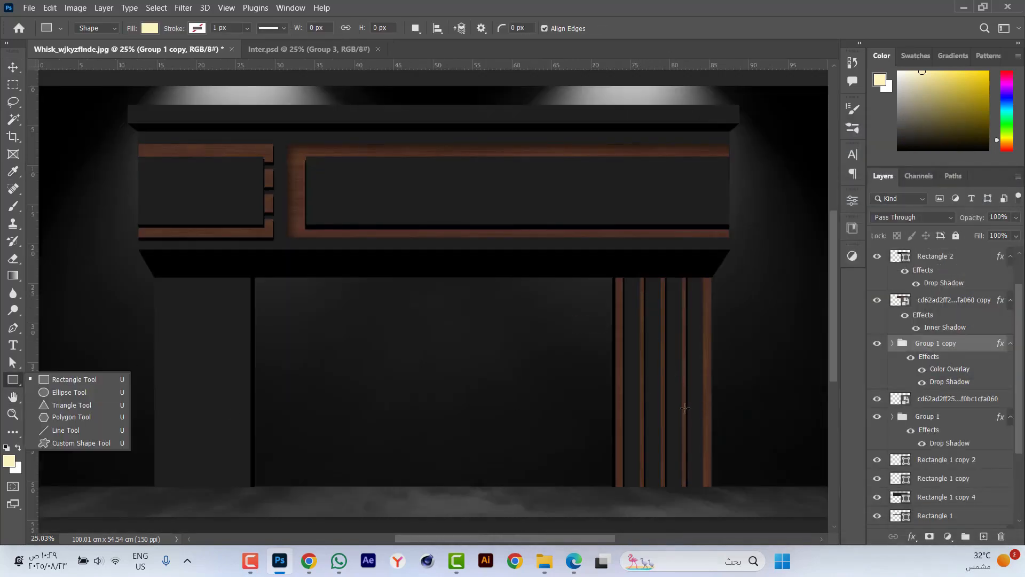
scroll(692, 437, "up", 3)
scroll(692, 437, "up", 1)
left_click_drag(584, 239, 699, 445)
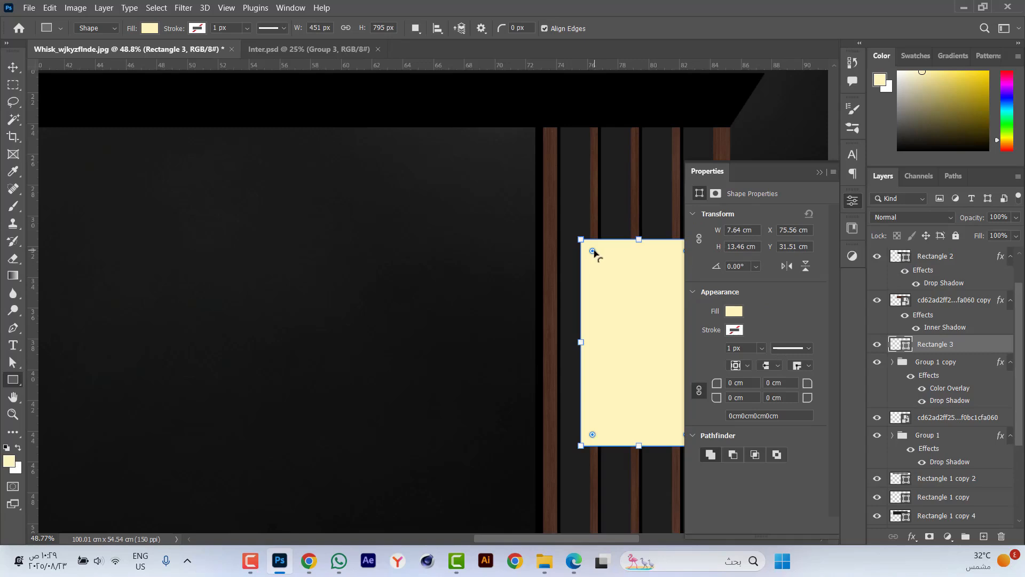
left_click_drag(594, 252, 597, 255)
key("Return")
left_click(819, 172)
key("v")
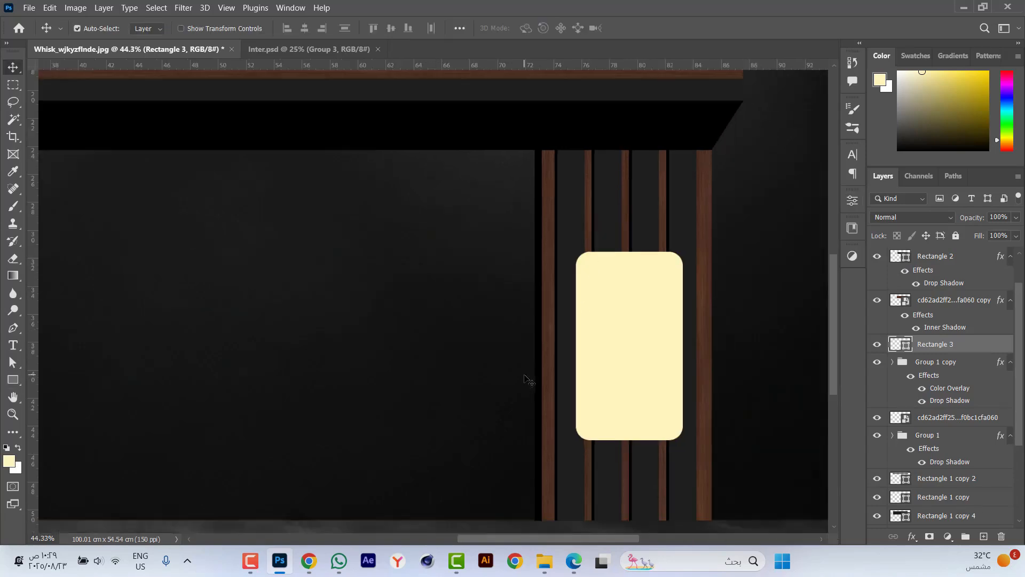
Center the cream rounded rectangle horizontally and vertically on the vertical strips group.
scroll(569, 353, "down", 1)
left_click(937, 363, "ctrl")
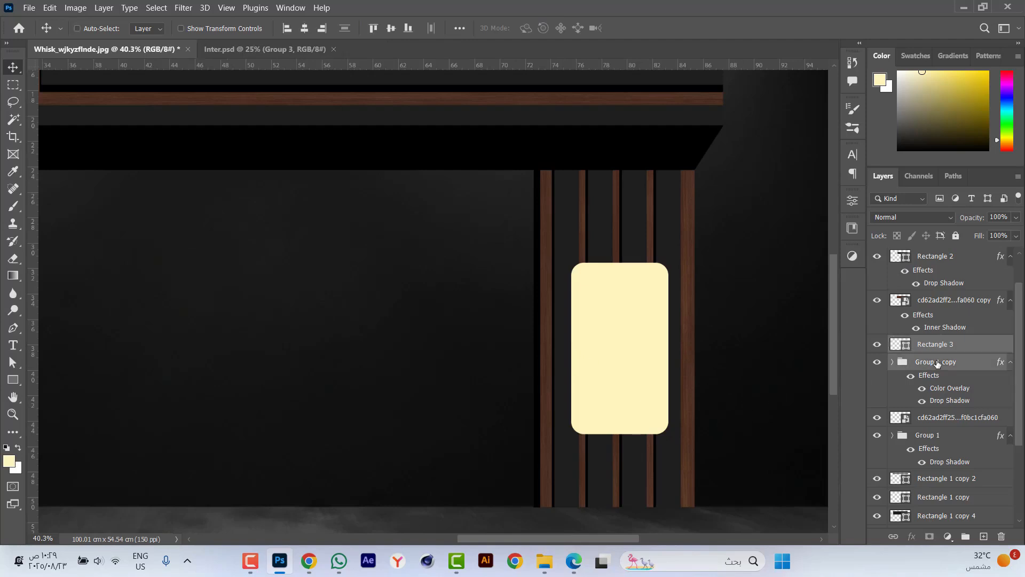
left_click(308, 27)
left_click(389, 27)
scroll(529, 336, "down", 2)
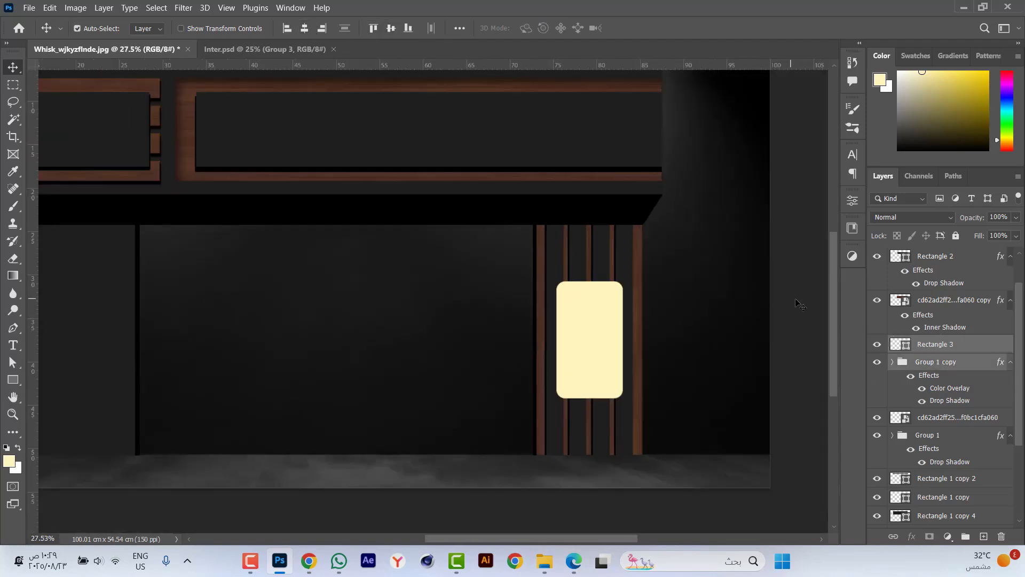
Widen the cream rounded rectangle symmetrically to about 114% of its width.
scroll(633, 362, "up", 4)
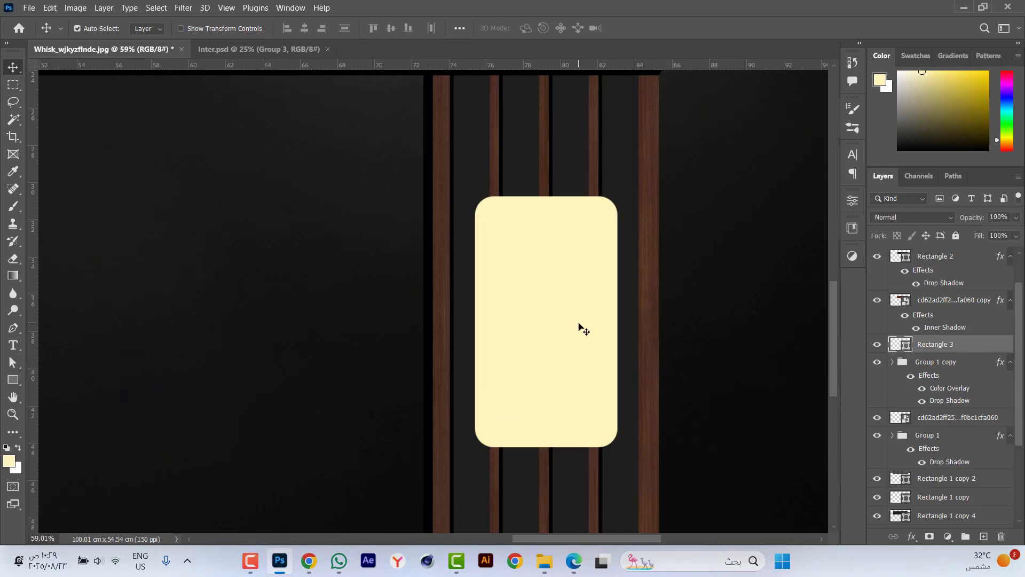
key("ctrl+t")
left_click_drag(621, 322, 632, 323)
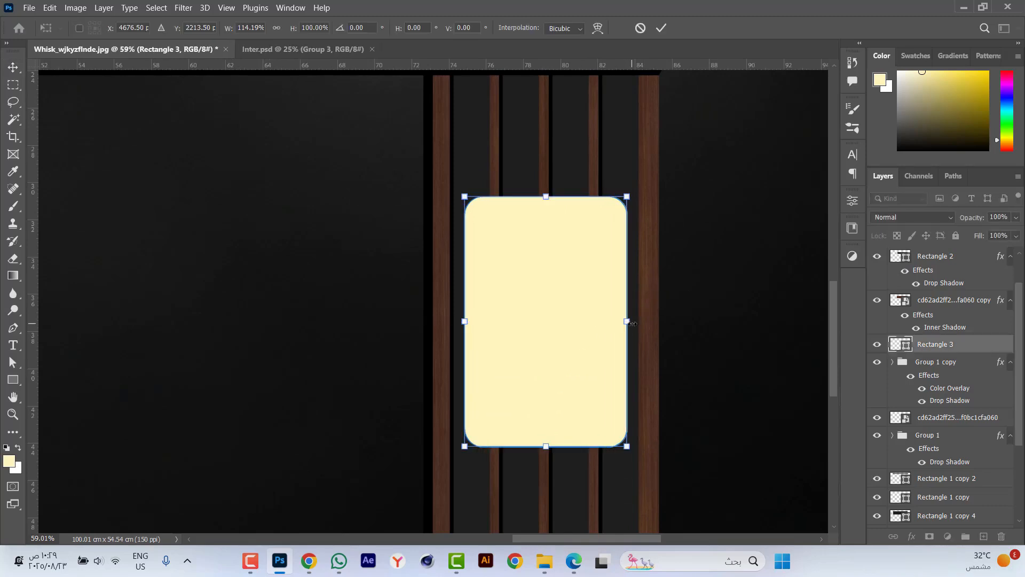
key("Return")
Bring the phone logo group from Inter.psd onto the cream panel and center it horizontally and vertically.
scroll(591, 309, "down", 3)
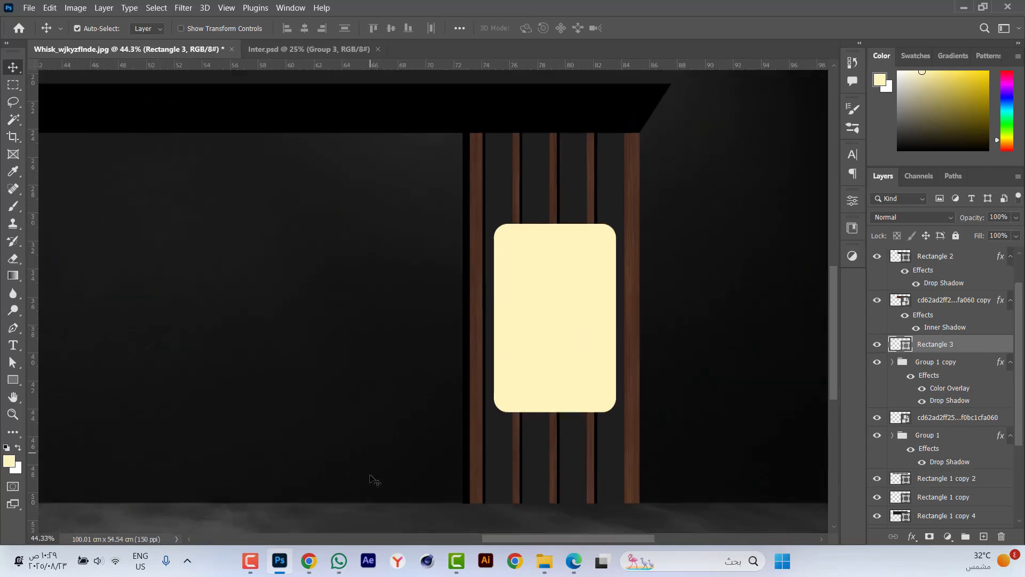
left_click(308, 569)
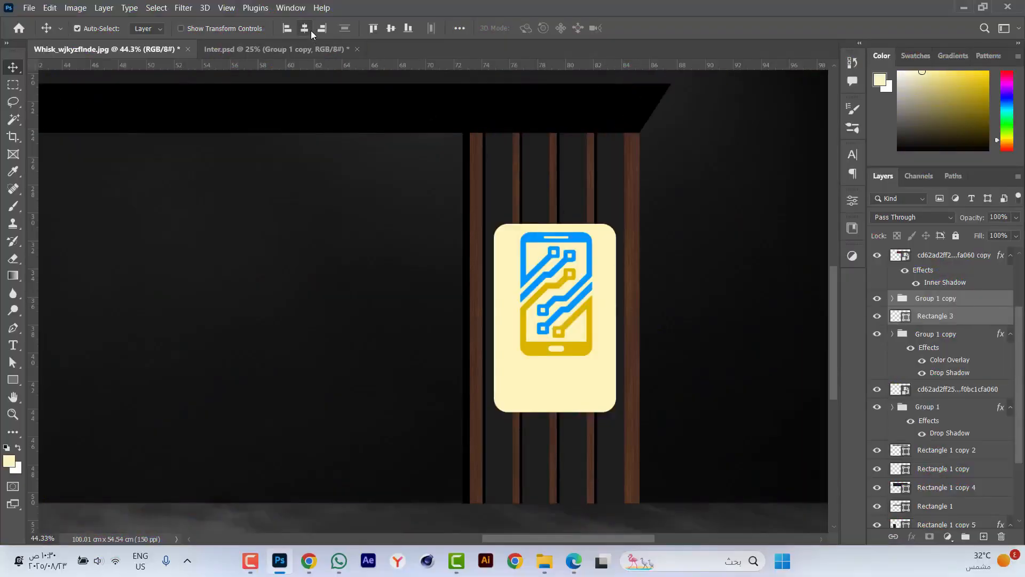
left_click(308, 28)
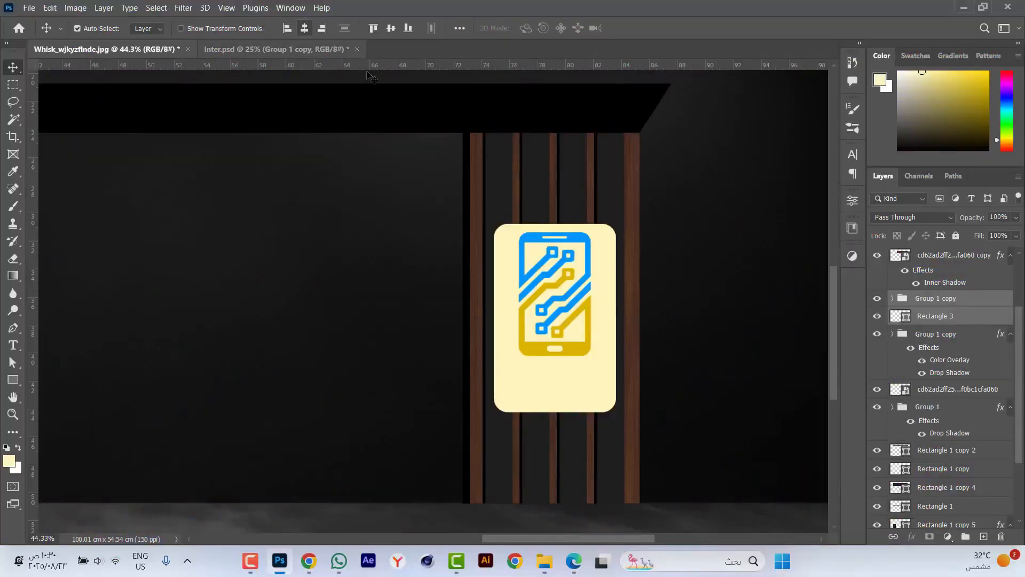
left_click(391, 31)
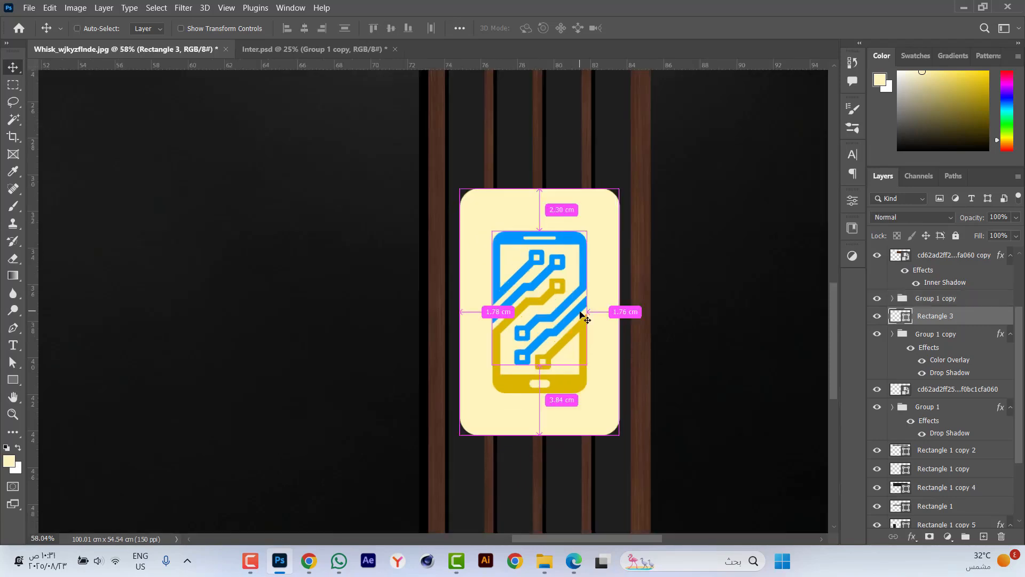
Duplicate the cream rounded rectangle behind the phone logo and fill the copy with the pillar's dark grey, #1e1e1e.
key("ctrl+j")
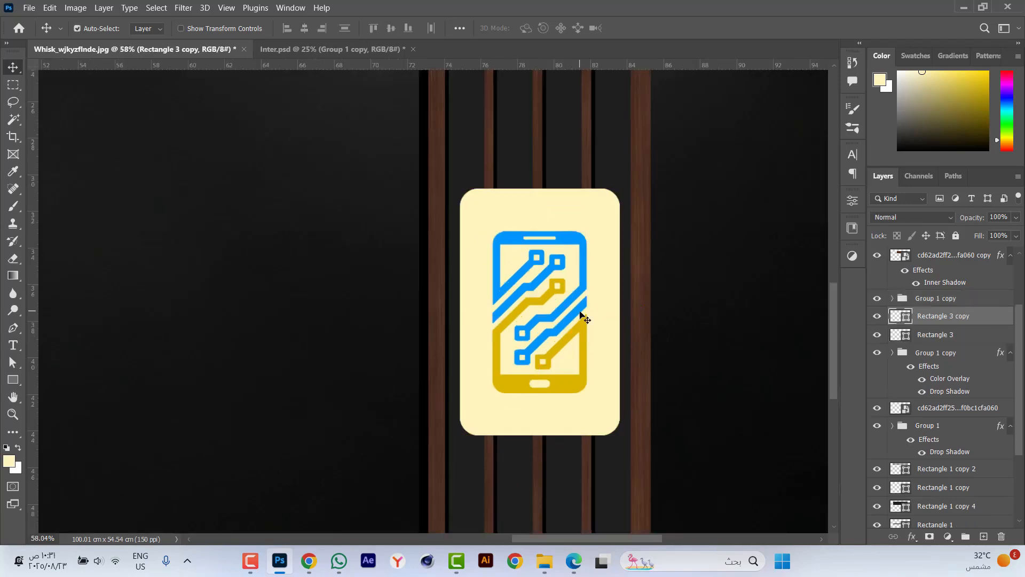
key("ctrl+t")
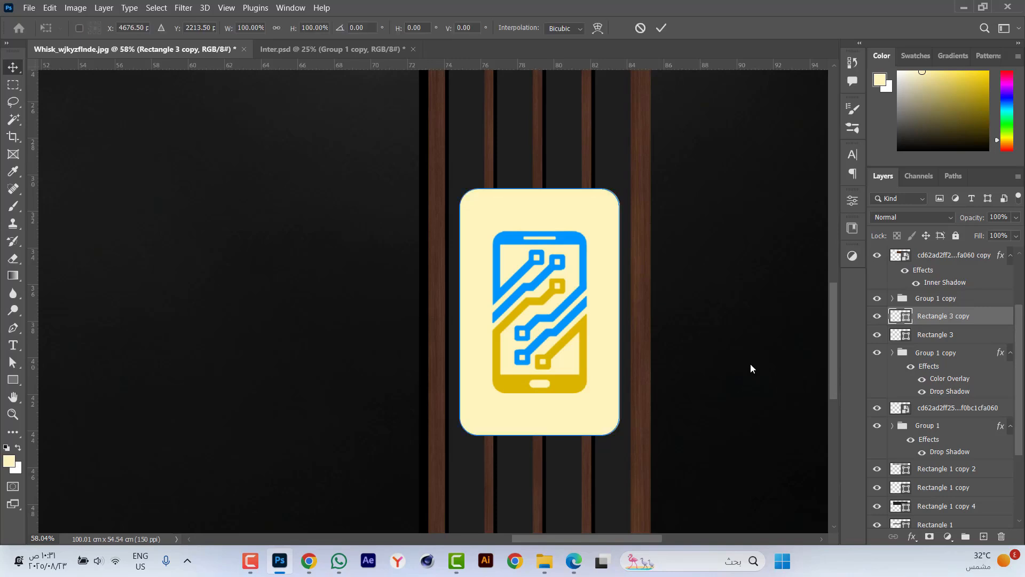
key("Return")
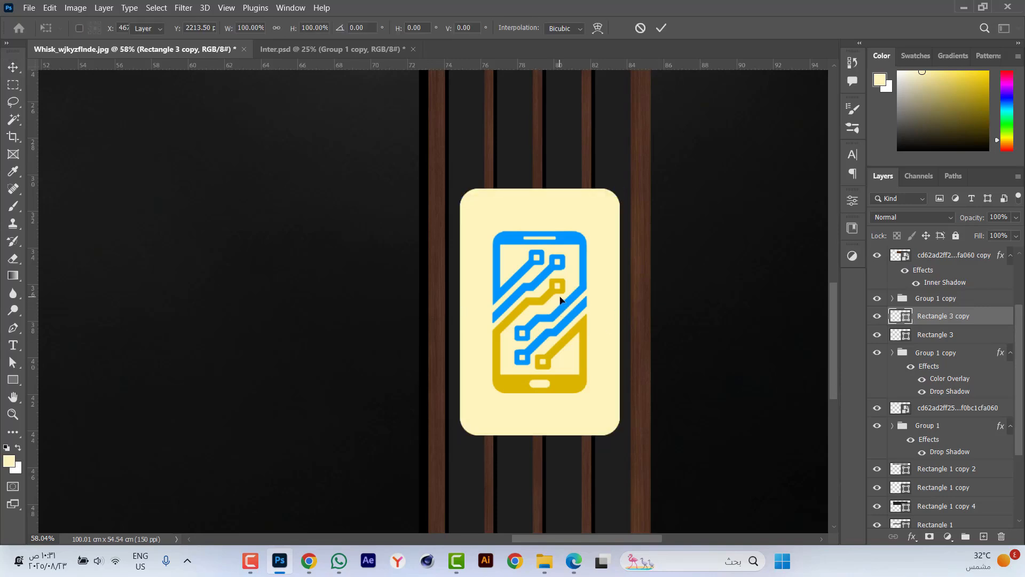
double_click(906, 321)
left_click(570, 130)
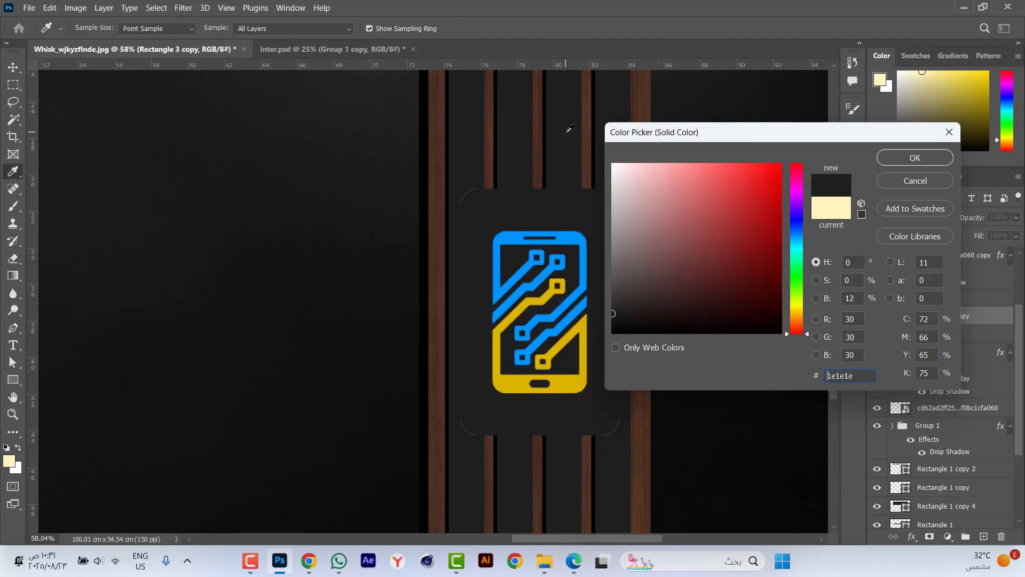
left_click(908, 158)
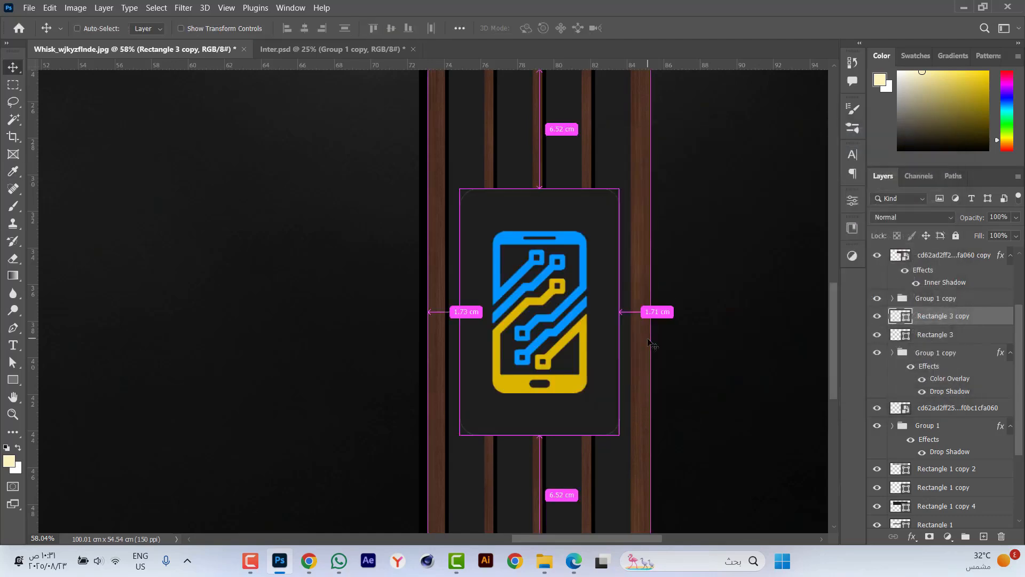
Shrink the dark rounded rectangle symmetrically about its center to about 77% width and 78% height, leaving a cream border around it.
key("ctrl+t")
scroll(593, 304, "up", 3)
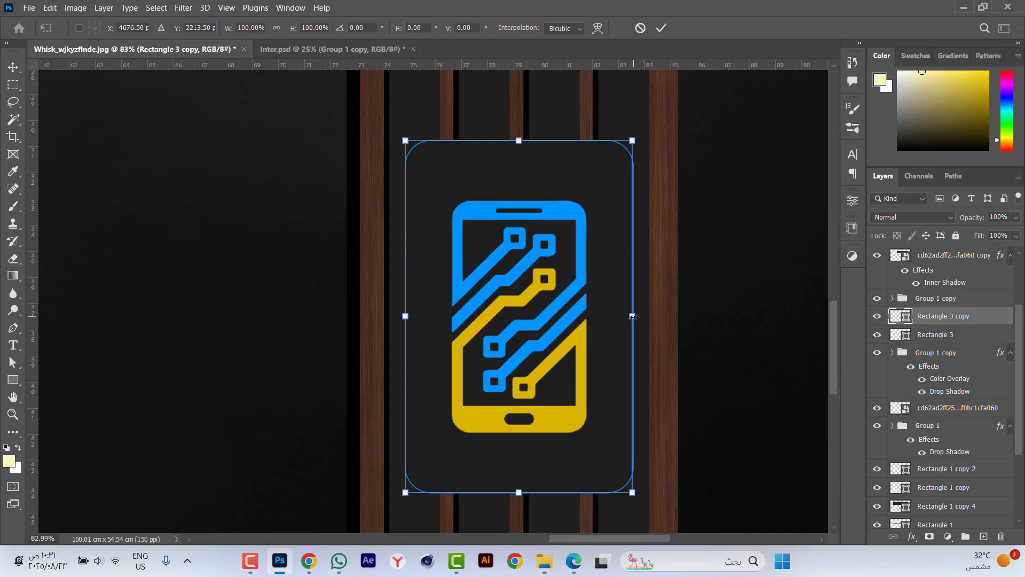
left_click_drag(633, 317, 606, 318)
left_click_drag(519, 142, 519, 180)
left_click_drag(606, 316, 609, 317)
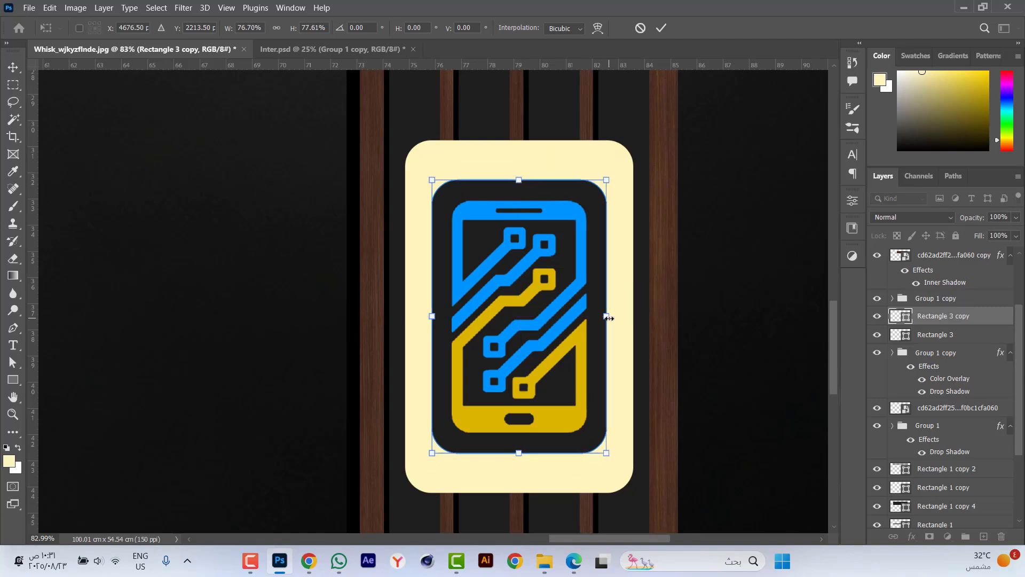
key("Return")
Shrink the cream rounded rectangle symmetrically to about 8.5 × 12.1 cm so its border around the dark panel is more even.
left_click(625, 326)
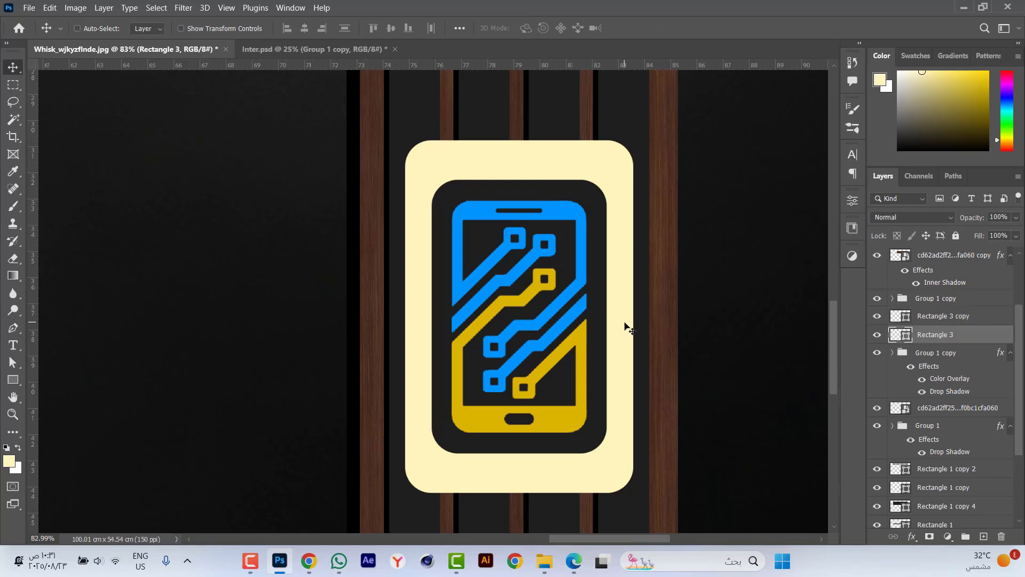
key("ctrl+t")
left_click_drag(635, 317, 638, 318)
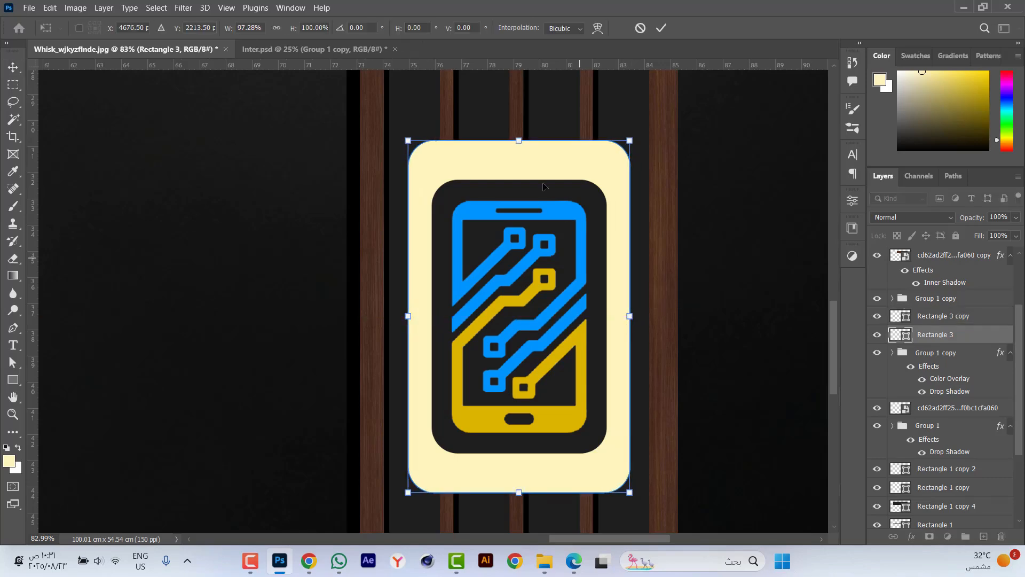
left_click_drag(520, 142, 520, 158)
key("Return")
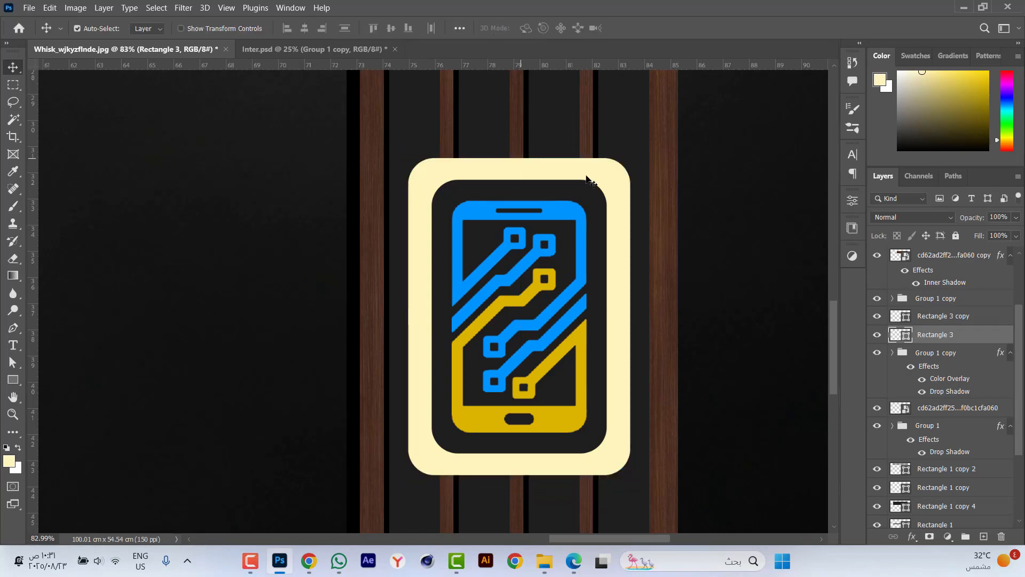
Set all four corner radii of the cream rounded rectangle to 1.5 cm.
left_click(852, 230)
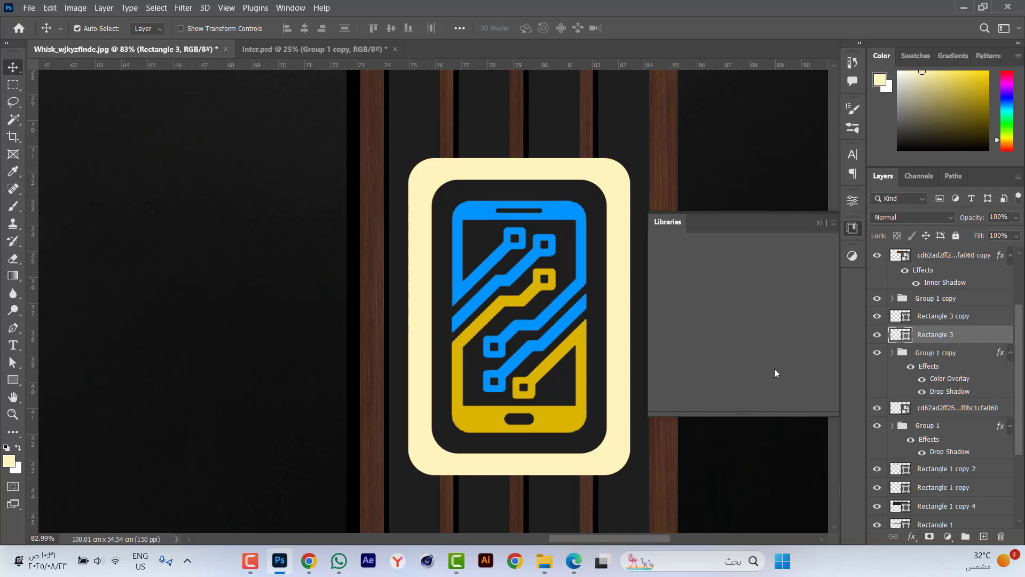
left_click(851, 201)
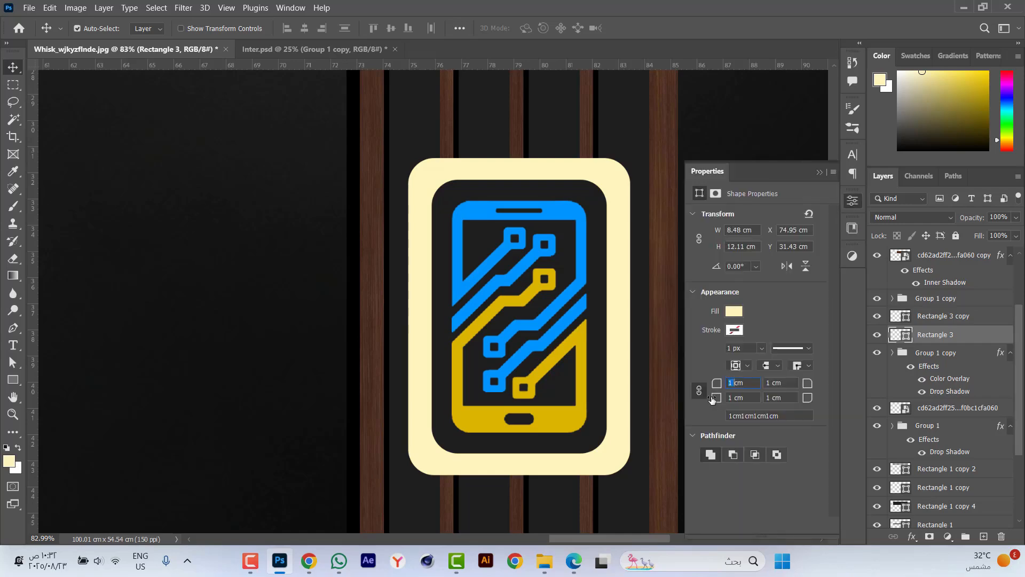
key("Return")
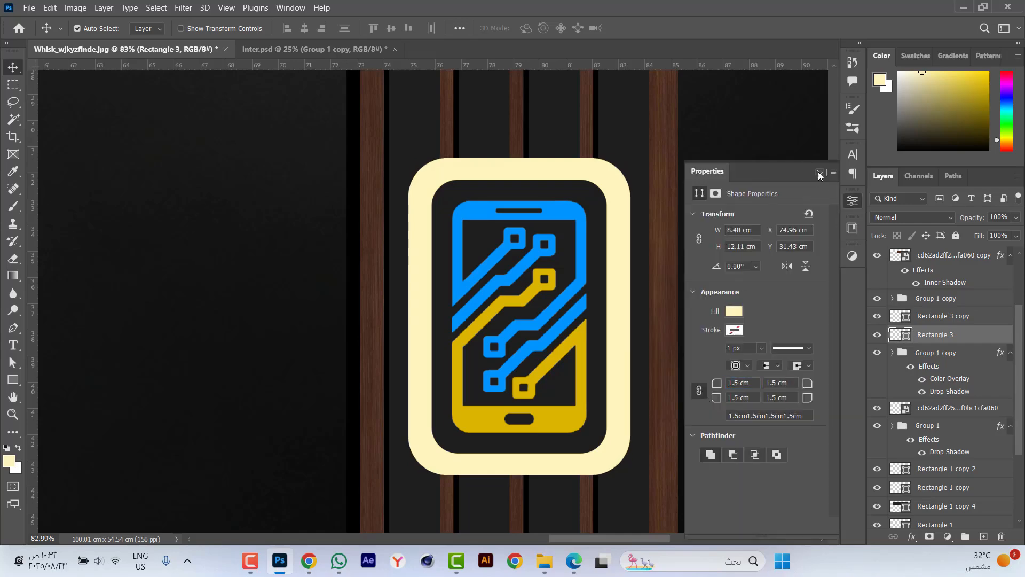
left_click(818, 172)
Duplicate the pillar's wood texture layer, raise the copy above the cream rounded rectangle and clip it to that shape.
scroll(609, 259, "down", 1)
left_click(659, 294)
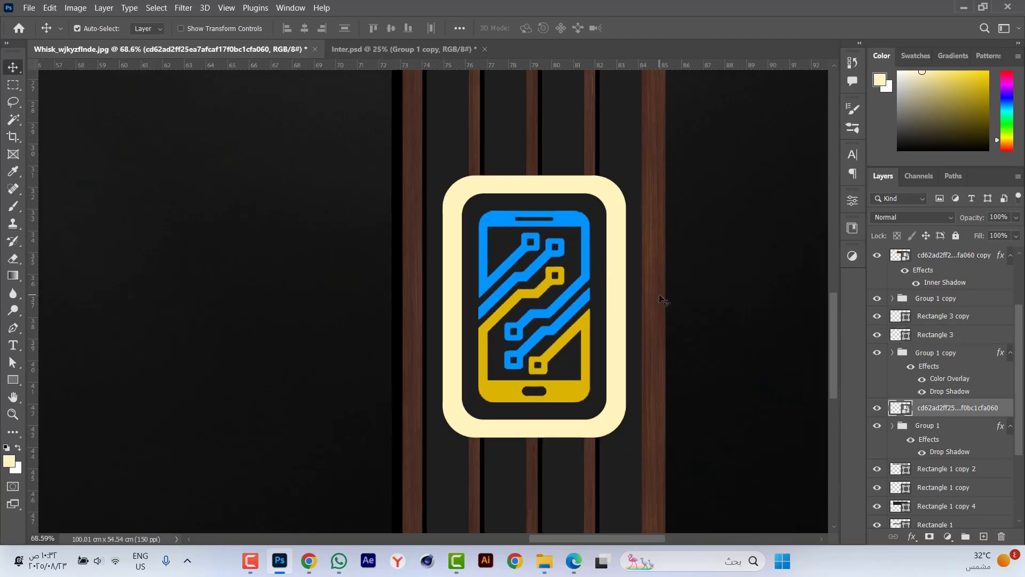
key("ctrl")
key("ctrl+j")
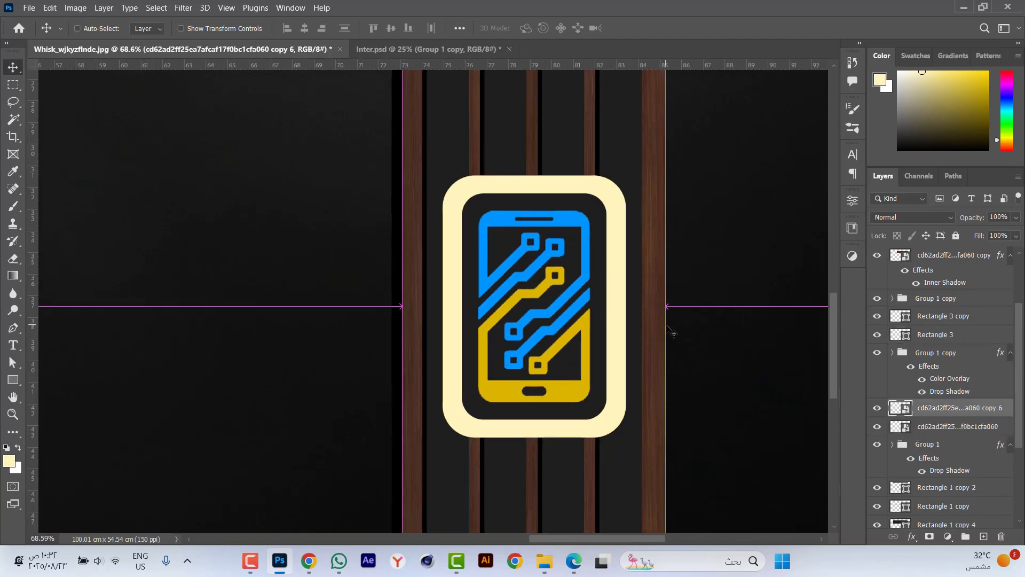
key("ctrl+bracketright")
key("ctrl+bracketright")
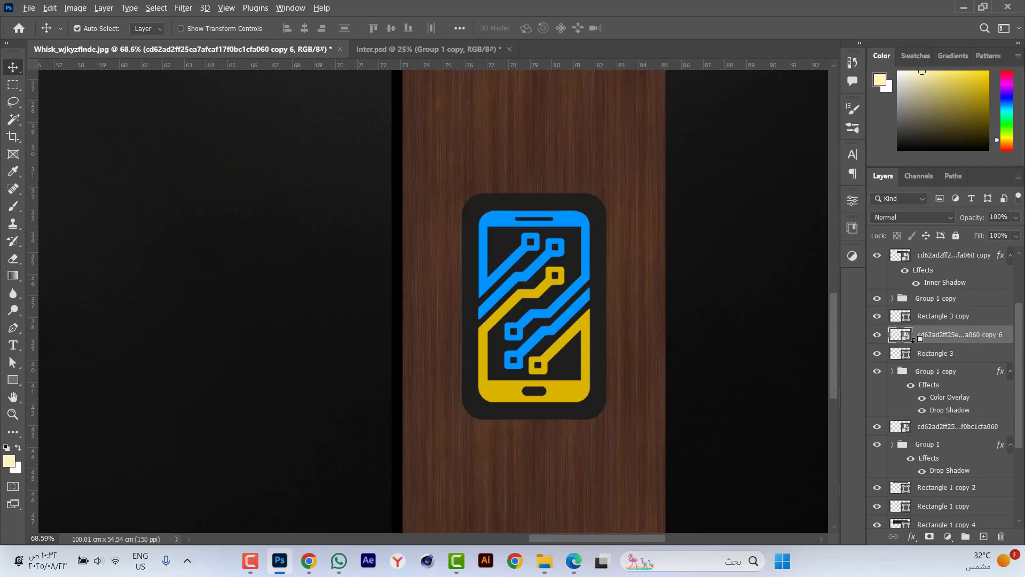
left_click(907, 343, "alt")
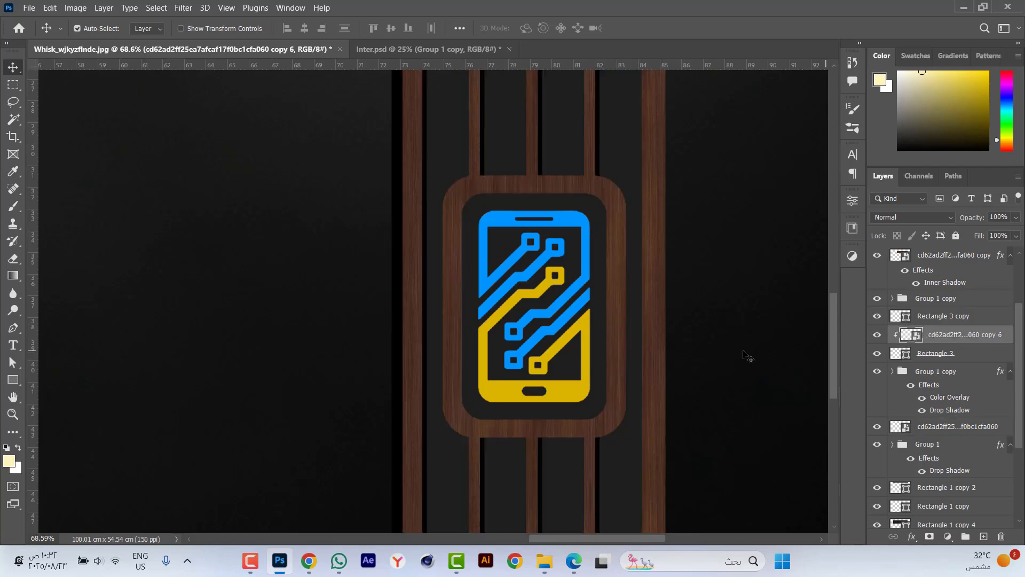
Copy the Inner Shadow layer style from the long sign's wood frame to the rounded rectangle around the phone logo.
scroll(483, 402, "down", 5)
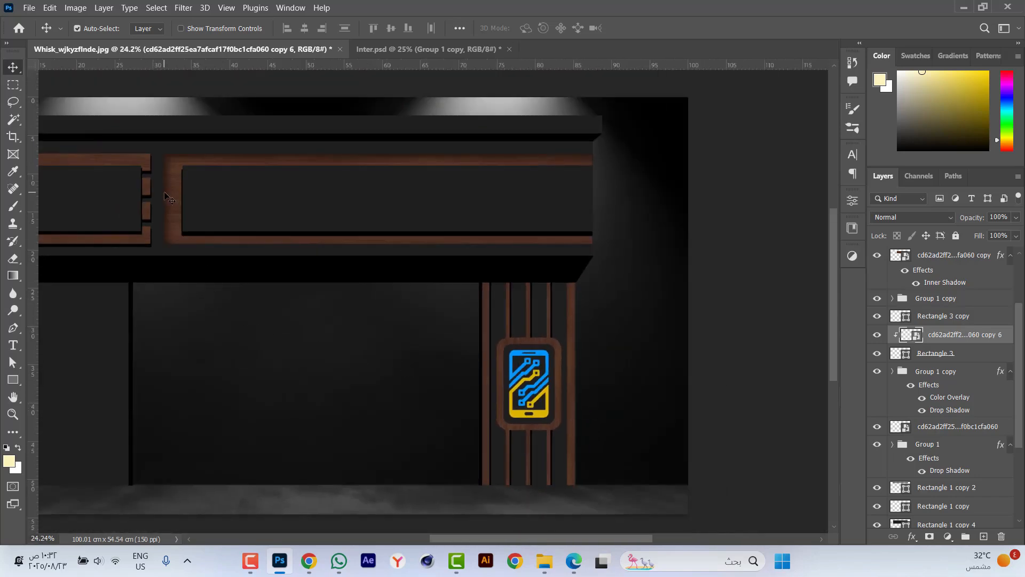
left_click(171, 205)
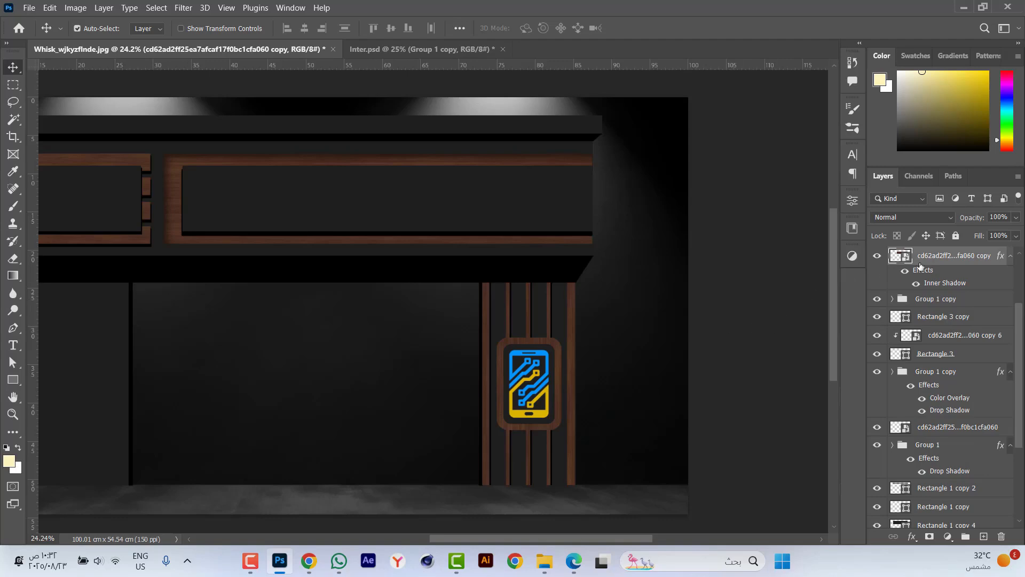
right_click(939, 262)
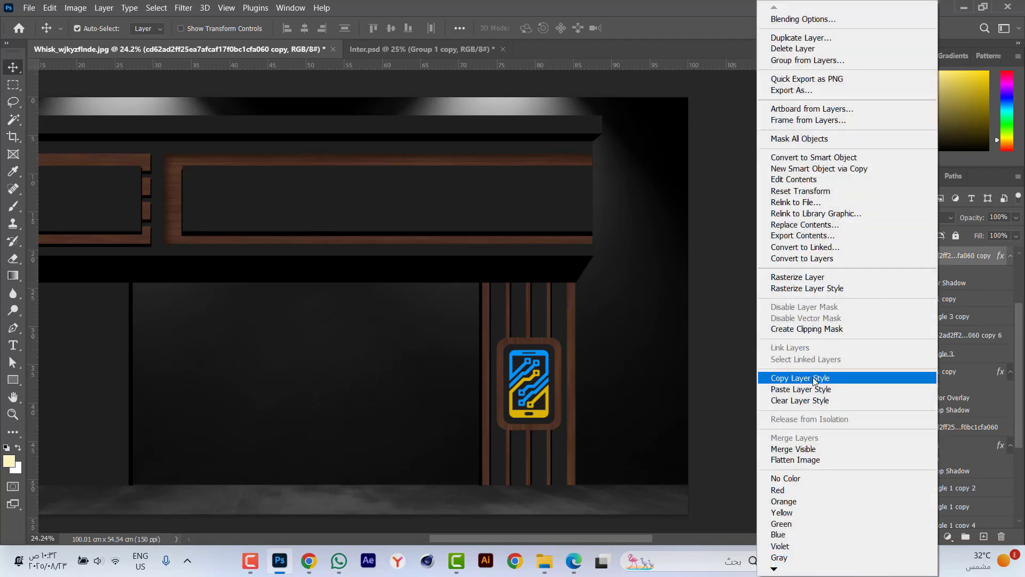
left_click(769, 378)
scroll(544, 406, "up", 5)
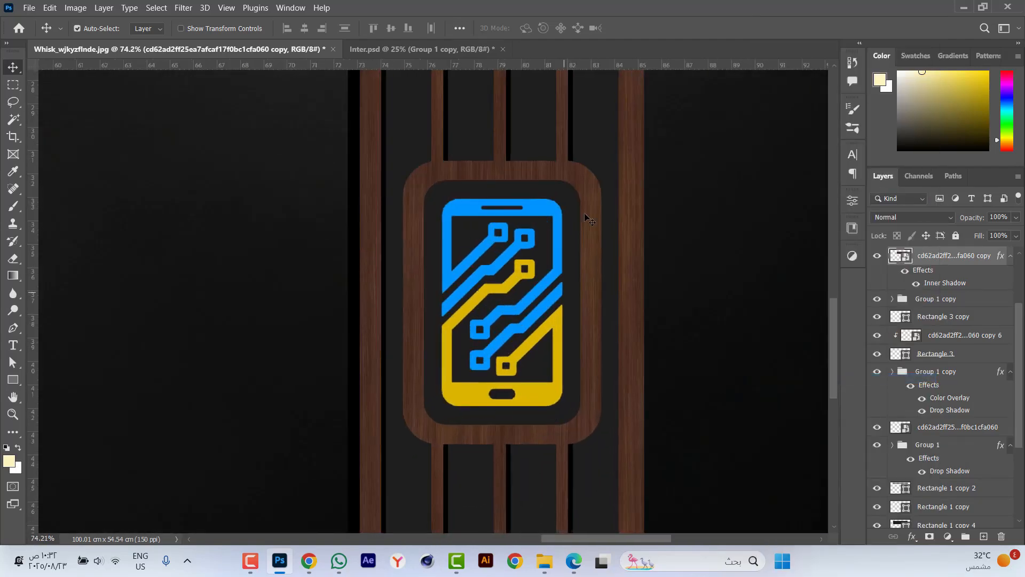
left_click(581, 175)
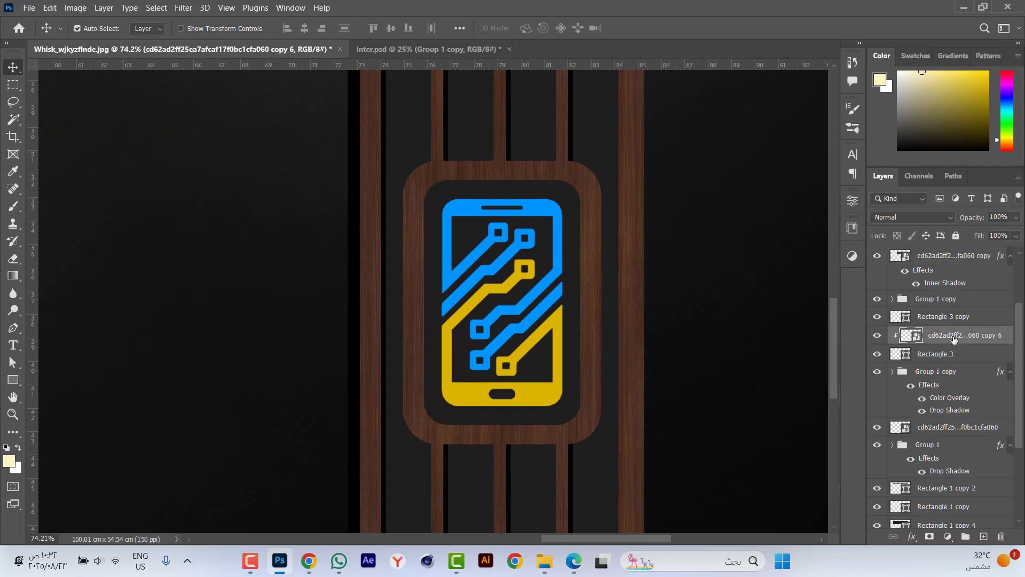
right_click(955, 340)
left_click(959, 354)
left_click(970, 356)
right_click(970, 357)
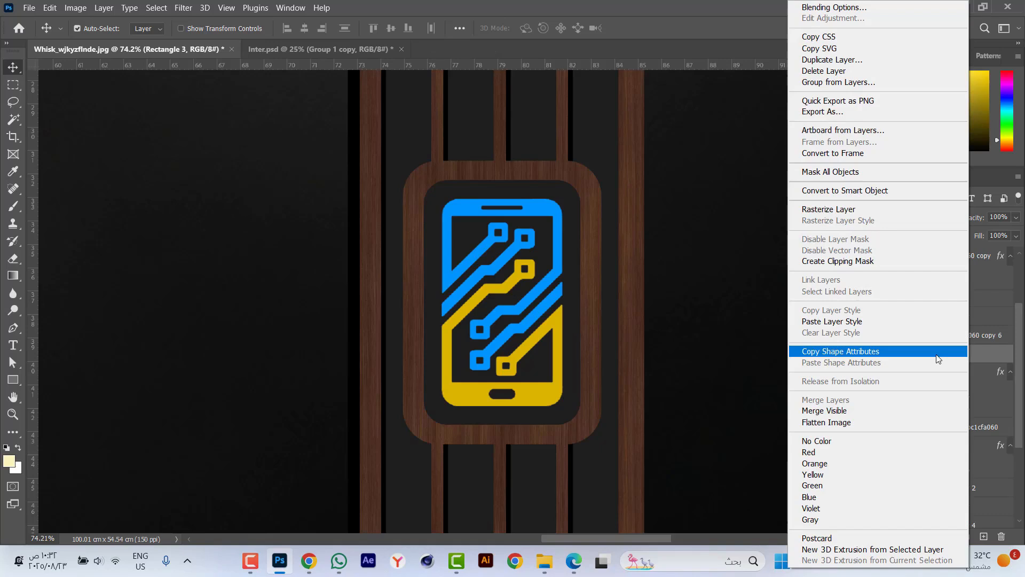
left_click(851, 322)
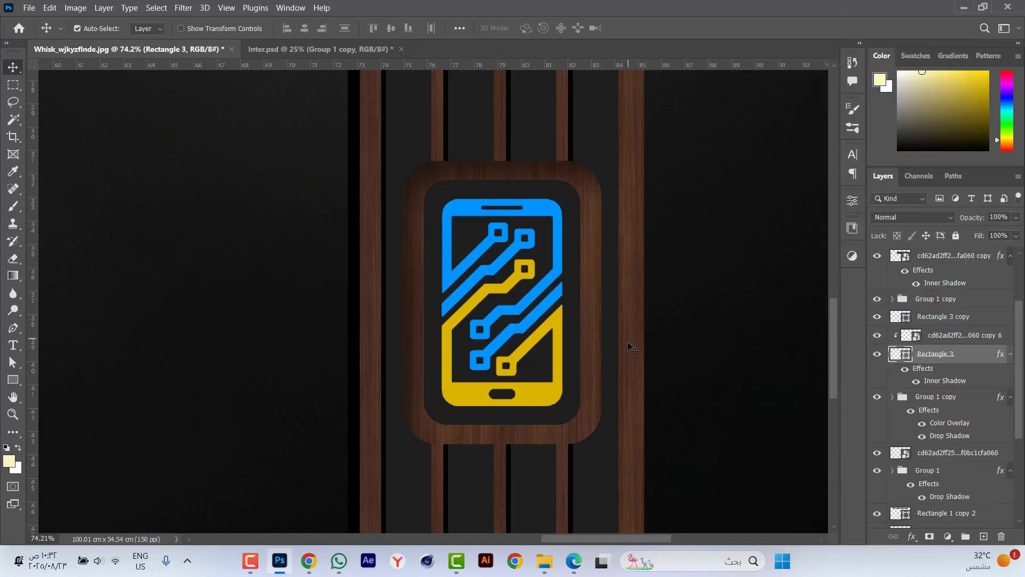
Set the logo frame's Inner Shadow size to 40 px and its distance to 30 px.
double_click(945, 380)
left_click(814, 329)
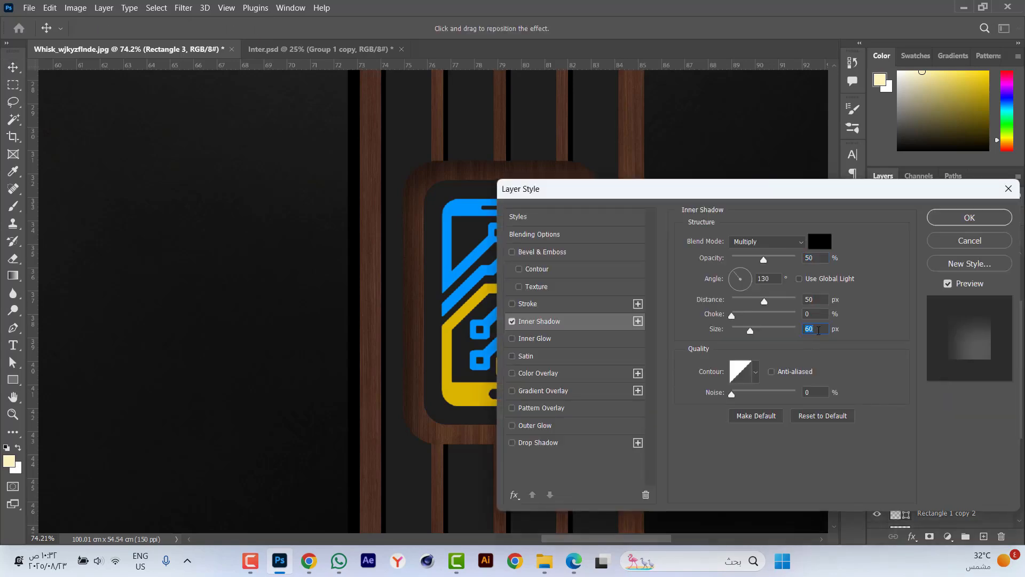
type("40")
type("30")
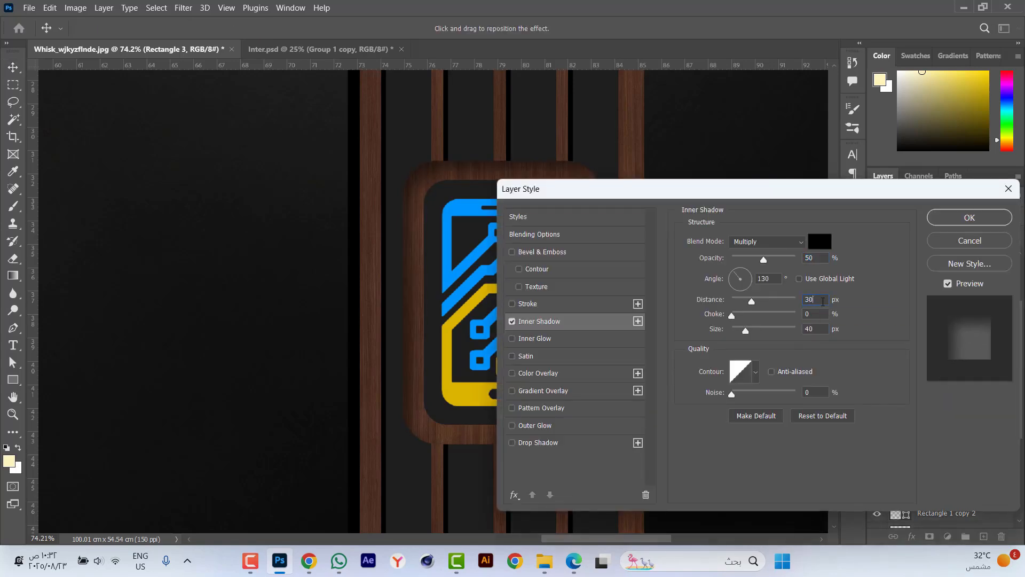
key("Return")
Add the text MOBILE SHOP on the long dark sign panel.
key("ctrl+minus")
key("ctrl+minus")
key("ctrl+minus")
key("ctrl+minus")
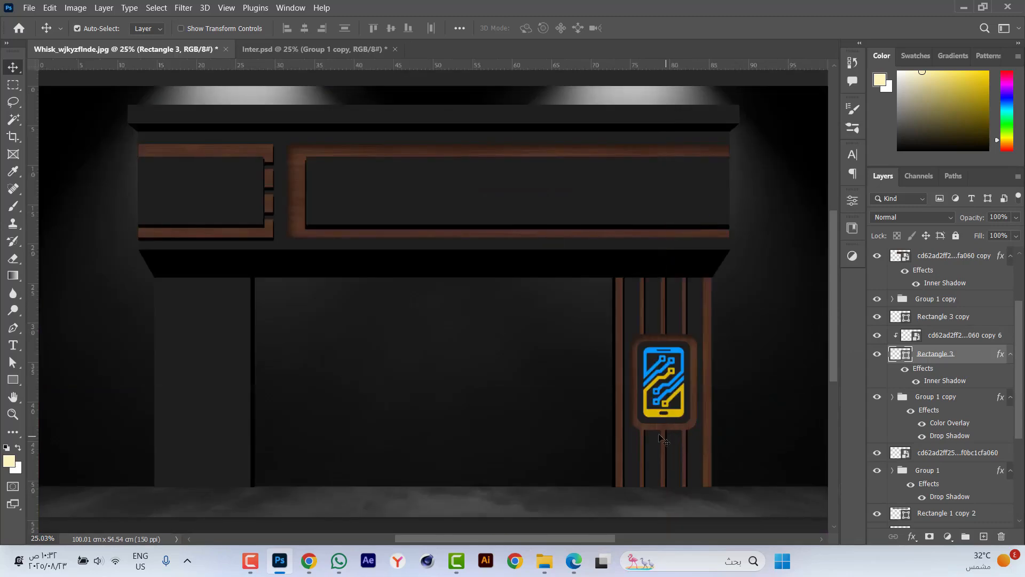
key("t")
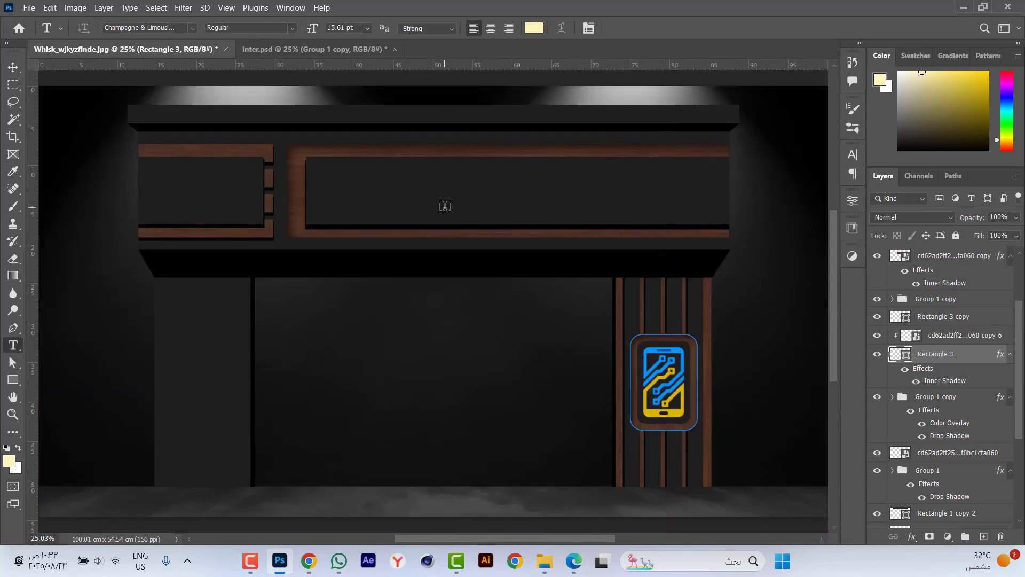
left_click(406, 211)
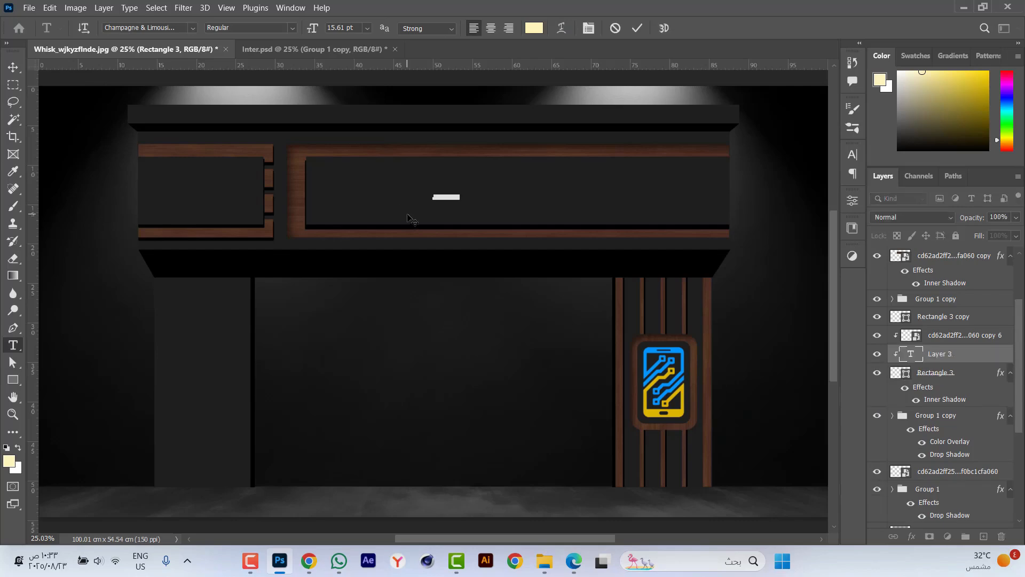
key("Caps_Lock")
type("SM")
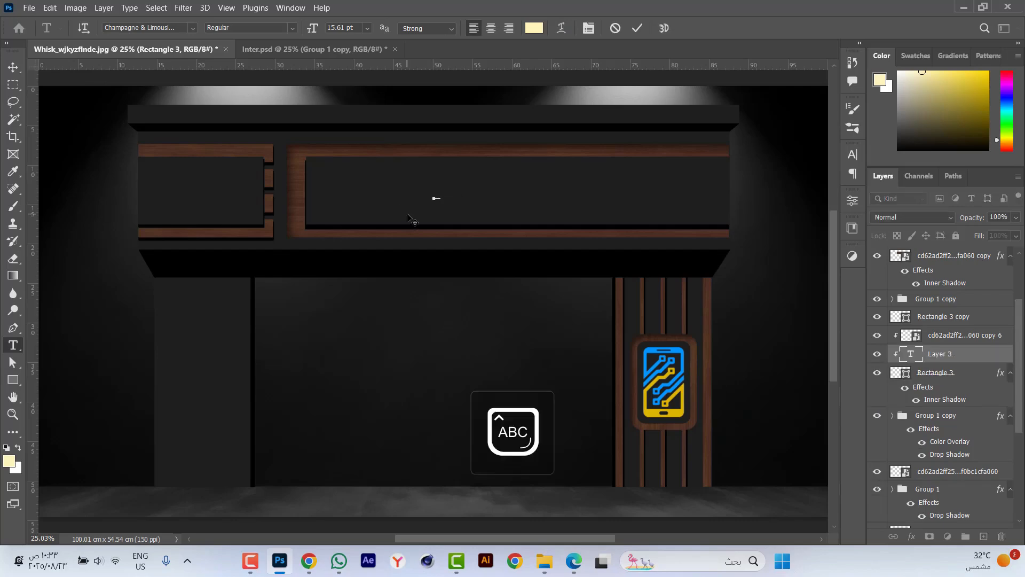
type("A")
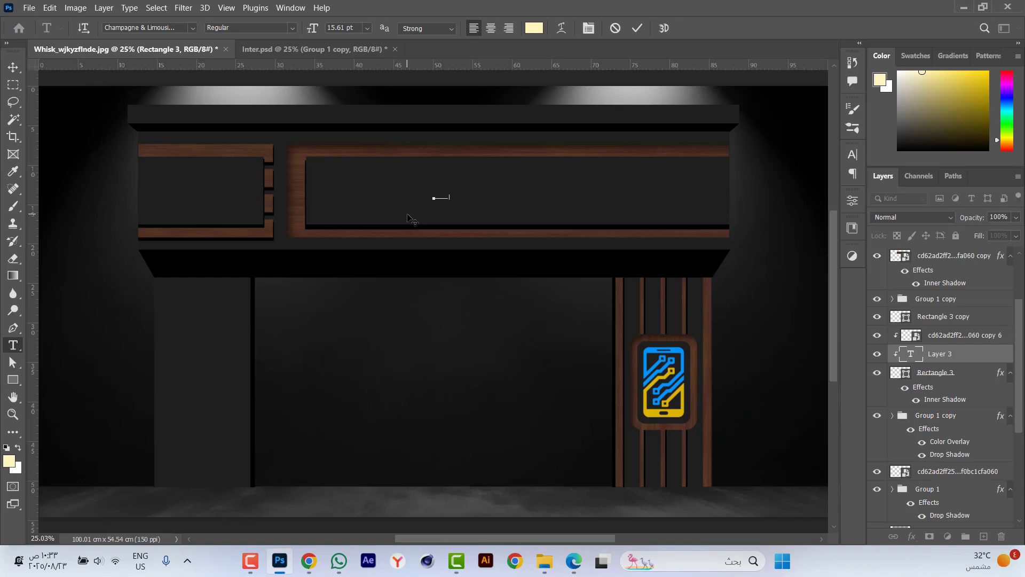
key("ctrl+Return")
key("v")
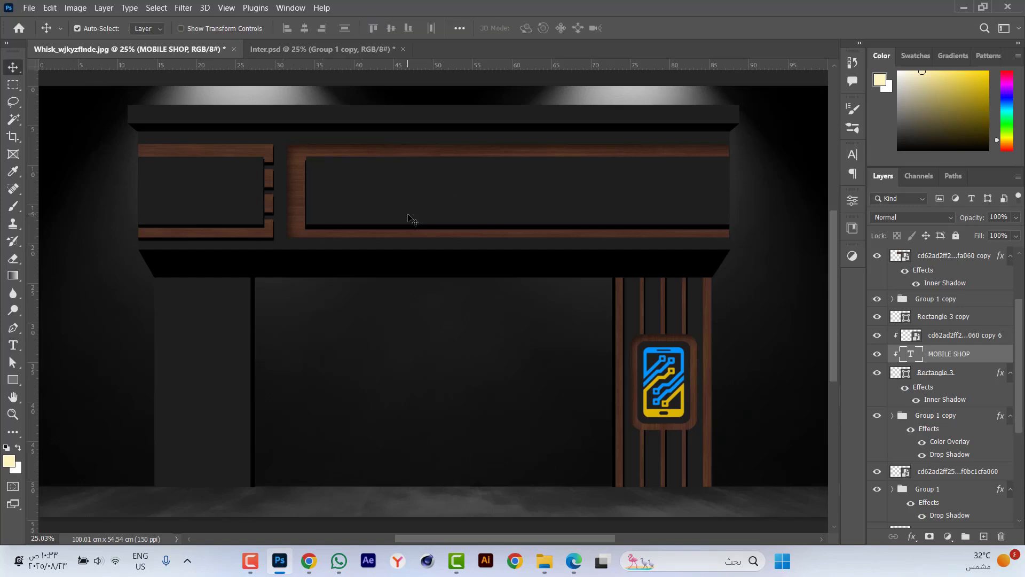
Bring the MOBILE SHOP text to the front of the layer stack and enlarge it to fill the long dark sign panel.
key("ctrl+]")
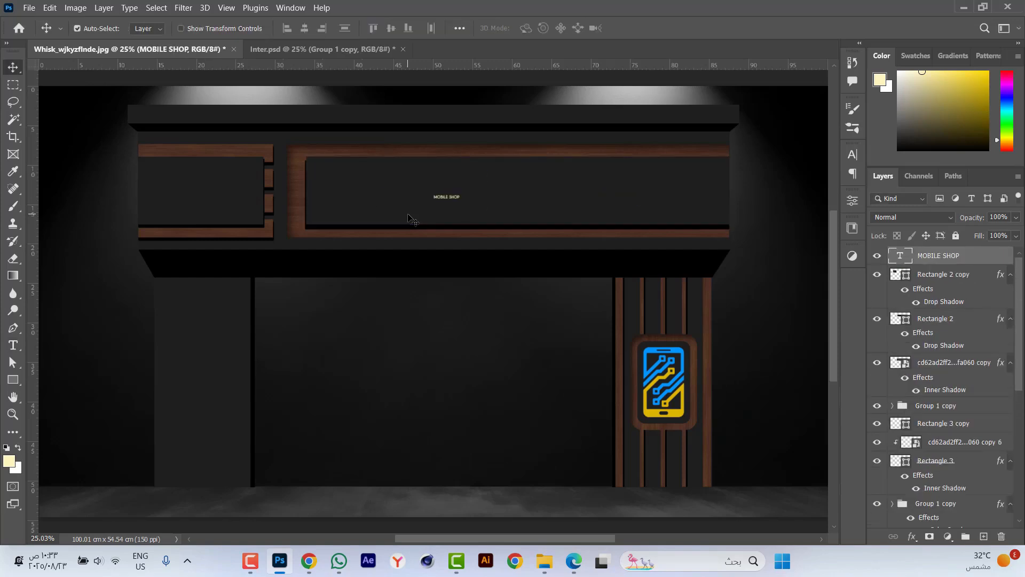
key("ctrl+t")
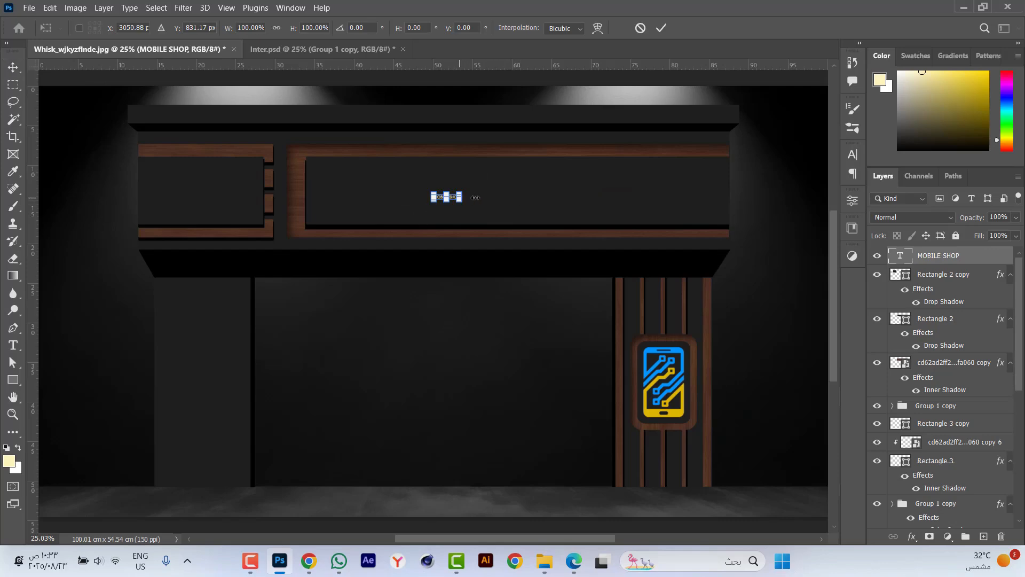
left_click_drag(475, 198, 703, 197)
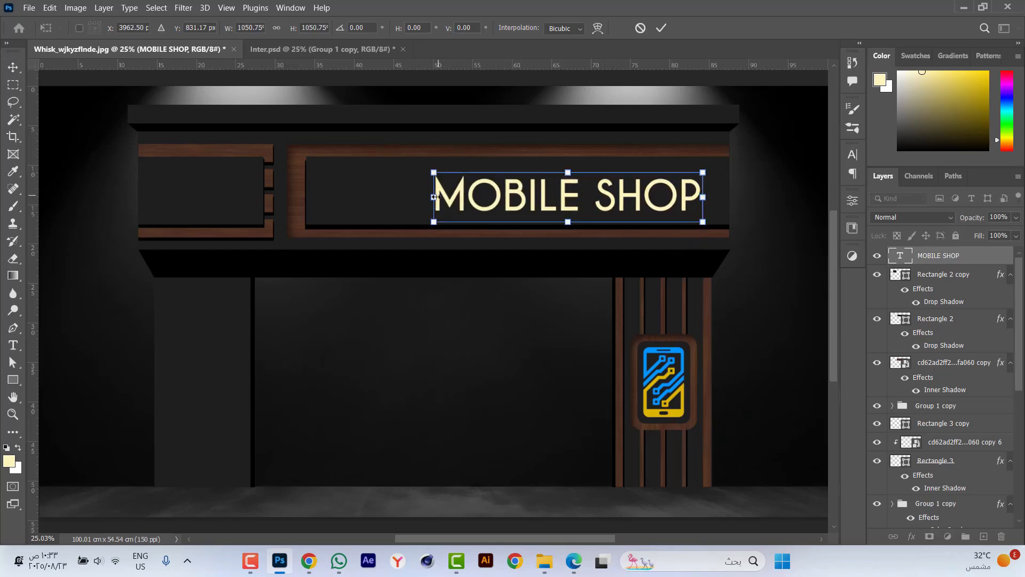
left_click_drag(436, 197, 346, 186)
left_click_drag(340, 186, 329, 192)
key("Return")
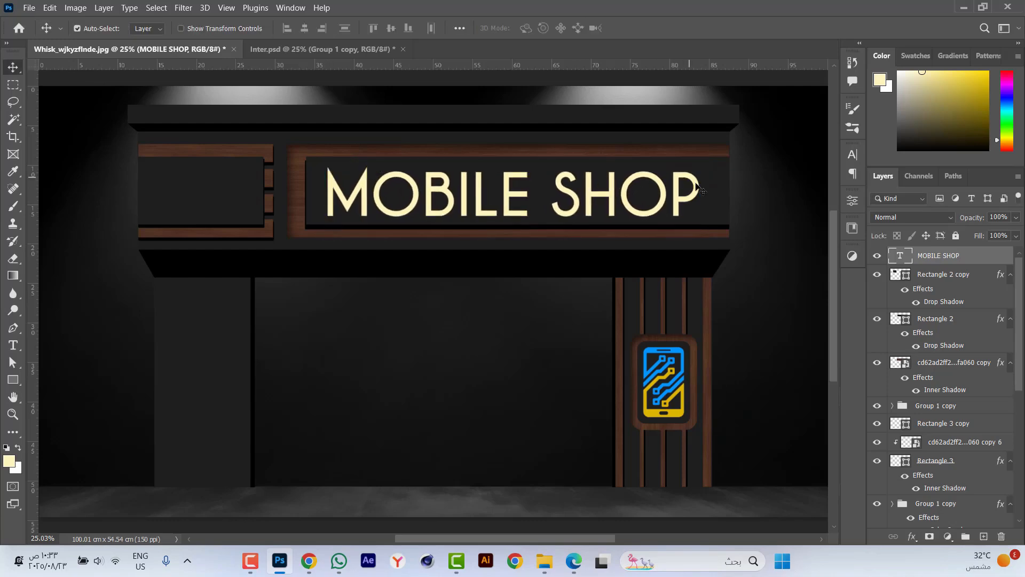
Center the enlarged MOBILE SHOP text horizontally and vertically on the long sign's dark rectangle.
left_click(936, 319, "ctrl")
left_click(305, 28)
left_click(391, 28)
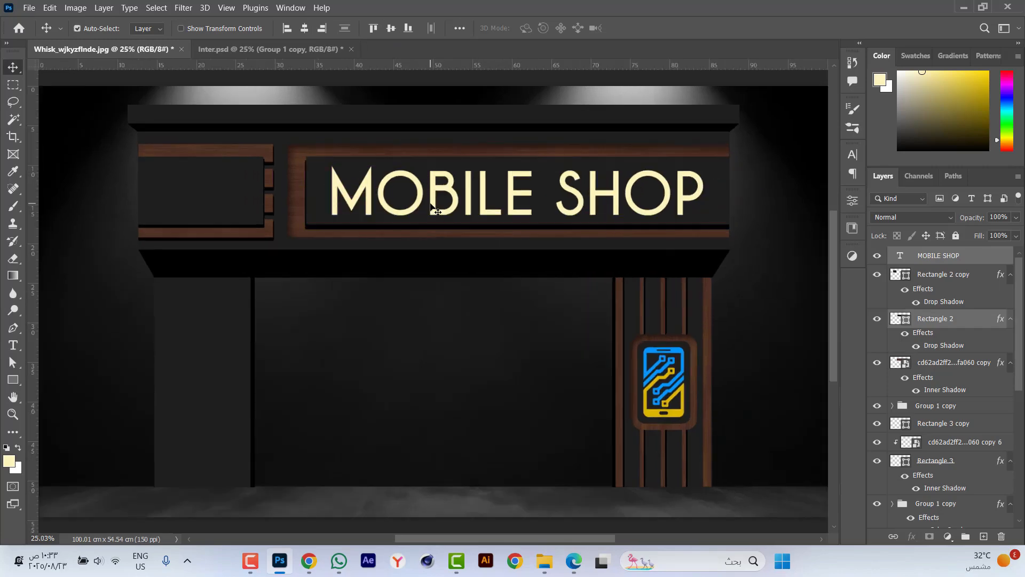
left_click(758, 180)
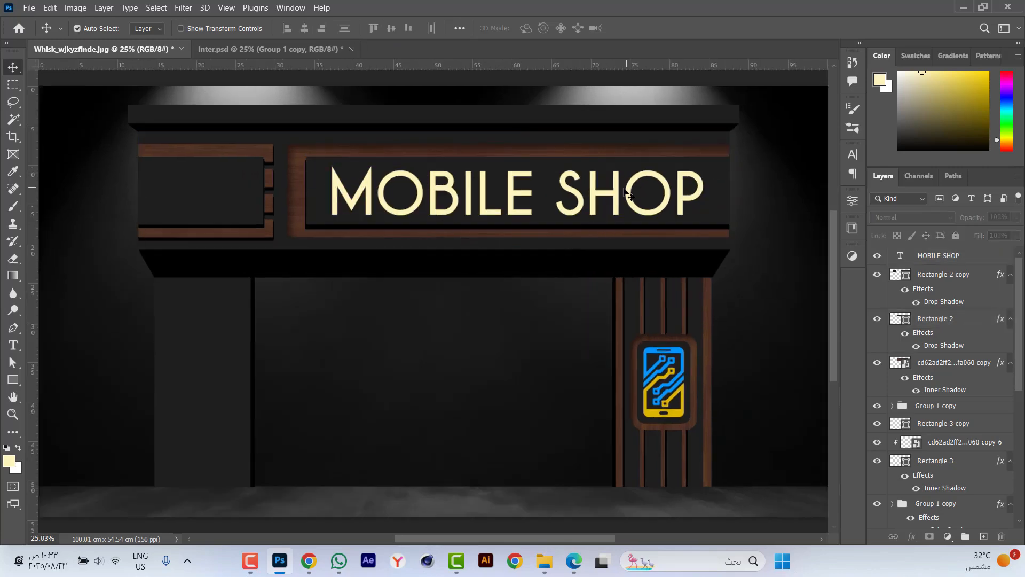
Shrink the MOBILE SHOP text slightly for more side margin and realign its center with the long dark panel.
left_click(614, 190)
key("ctrl+t")
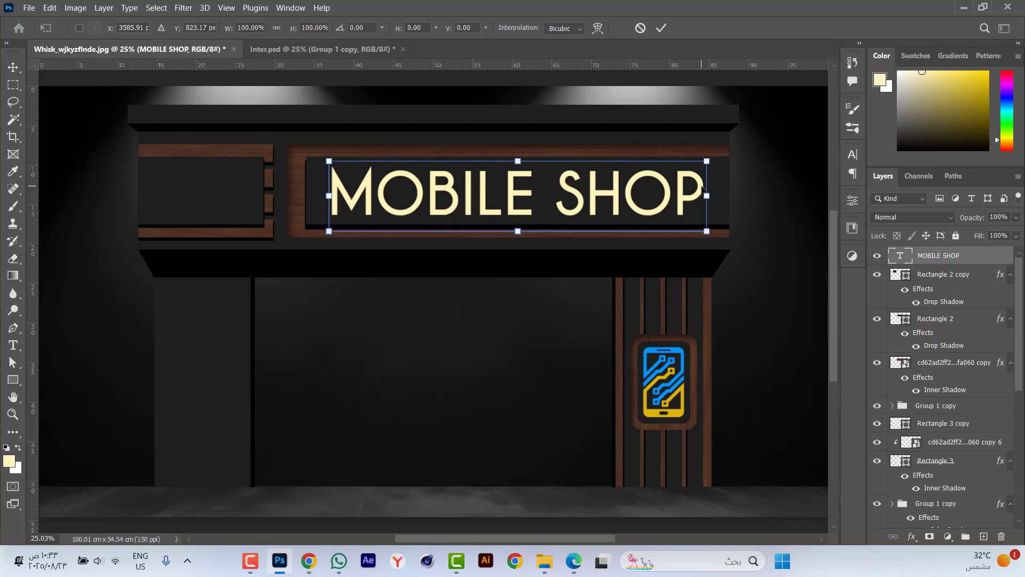
key("ctrl+plus")
left_click_drag(716, 200, 699, 200)
key("Return")
left_click(728, 200, "shift")
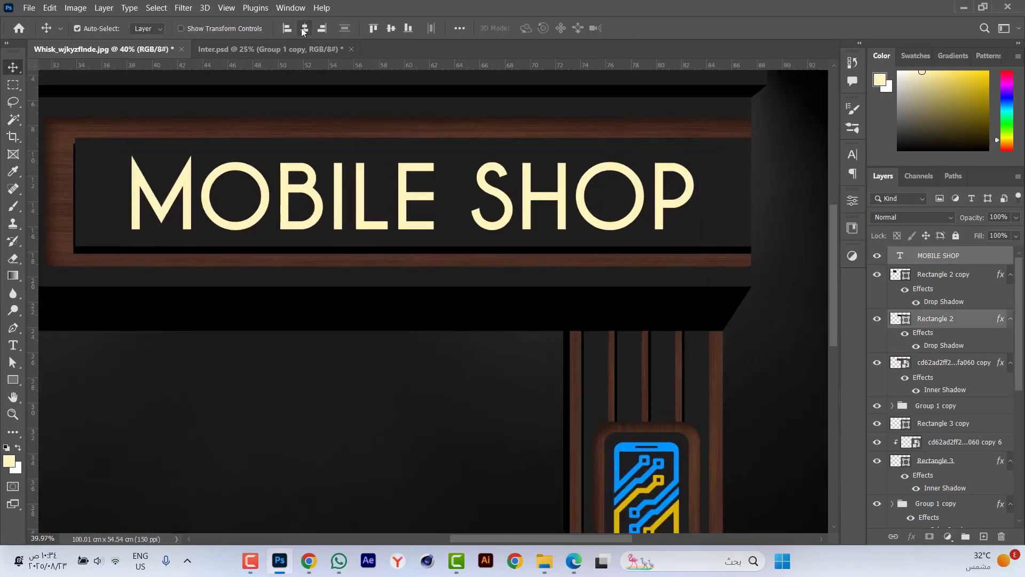
left_click(305, 28)
left_click(391, 28)
key("ctrl+0")
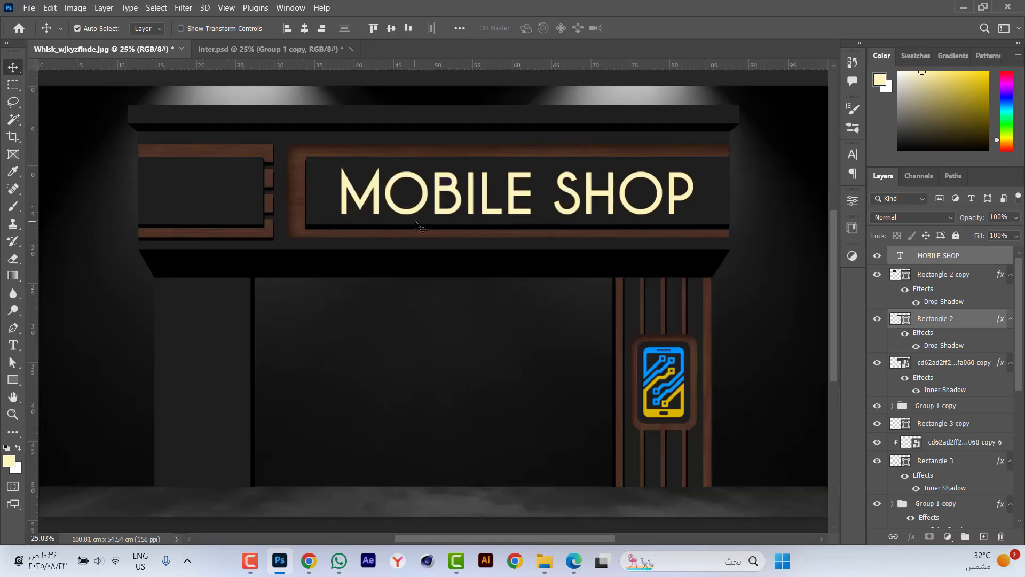
scroll(433, 222, "down", 1)
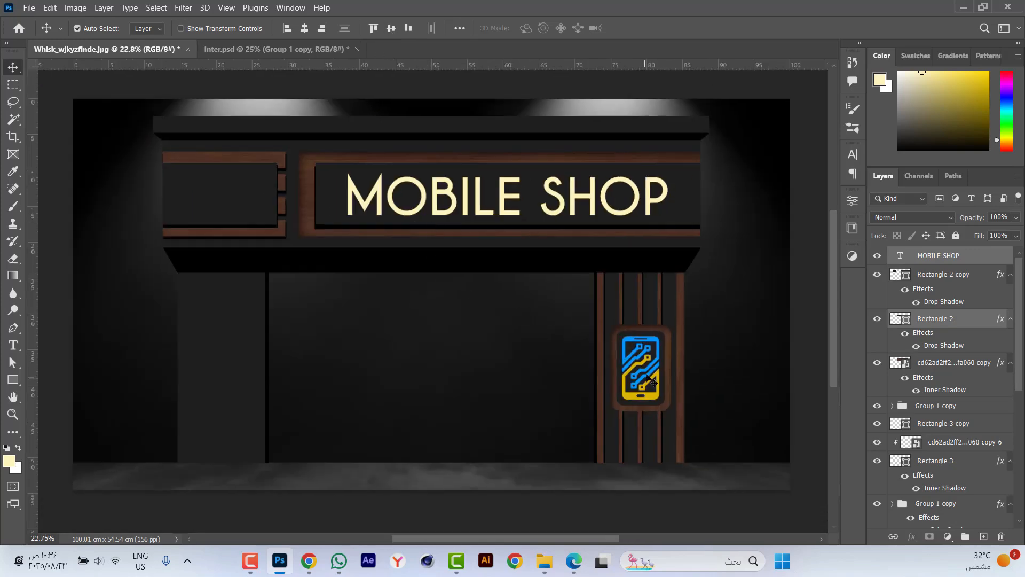
Duplicate the pillar's phone logo group onto the small left sign and raise the copy above the sign's panel layers.
left_click(877, 405)
left_click(877, 405)
left_click(889, 407)
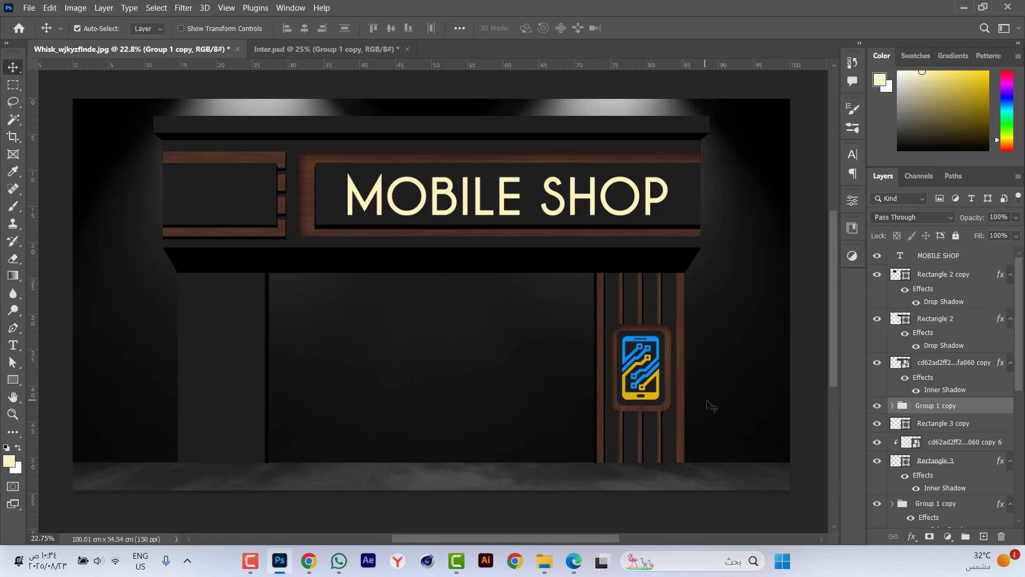
key("ctrl")
left_click_drag(732, 394, 195, 202)
key("ctrl+bracketright")
key("ctrl+bracketright")
key("ctrl+bracketright")
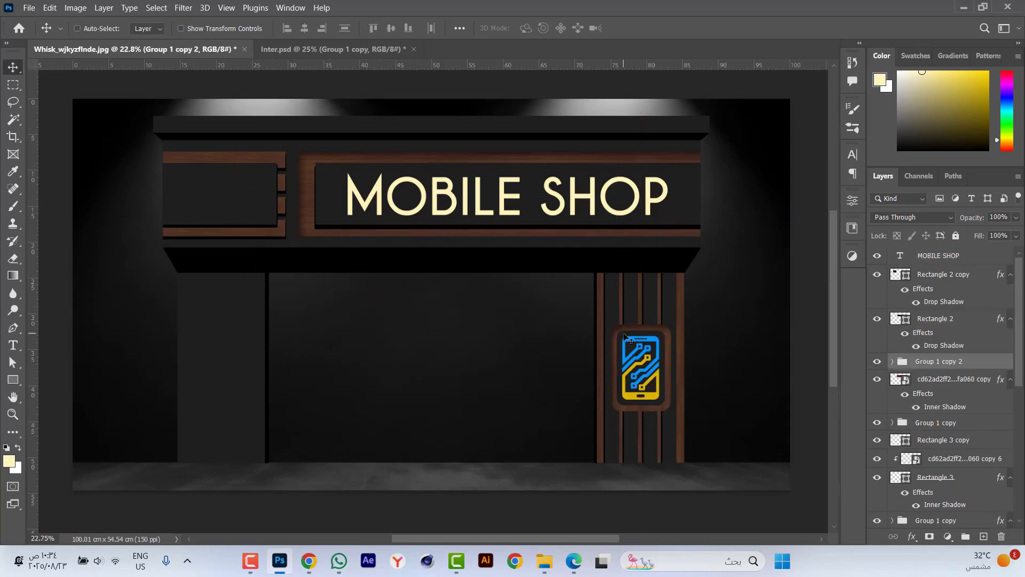
Scale down the copied phone logo to fit inside the small sign's dark panel and nudge it left.
key("ctrl+t")
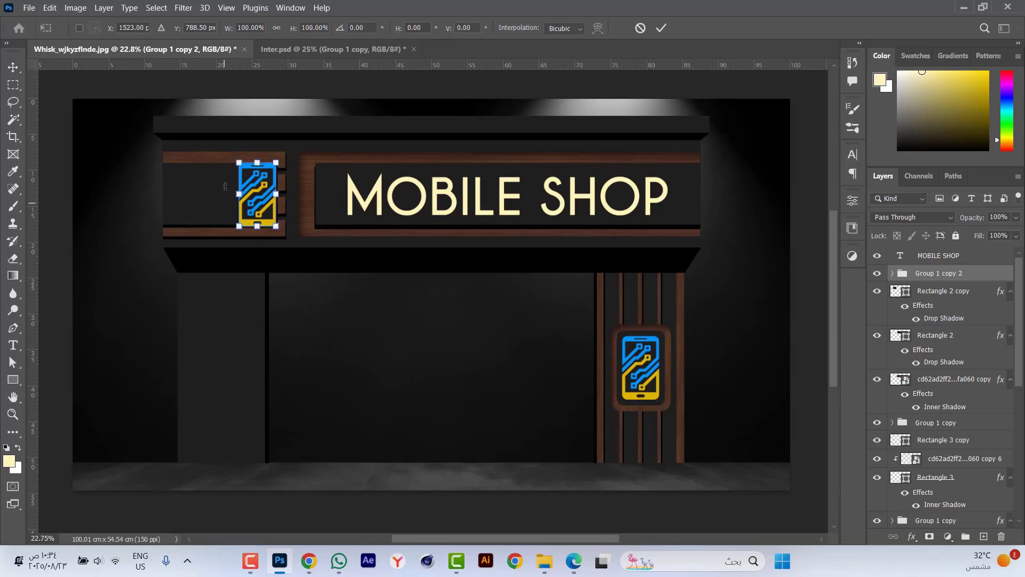
scroll(229, 181, "up", 6)
left_click_drag(439, 243, 424, 243)
key("Return")
key("Left")
key("Left")
key("Left")
key("Left")
key("Left")
key("Left")
key("Left")
key("Left")
key("Left")
key("Left")
key("Left")
key("Left")
key("Left")
key("Left")
key("Left")
key("Left")
key("Left")
key("Left")
key("Left")
key("Left")
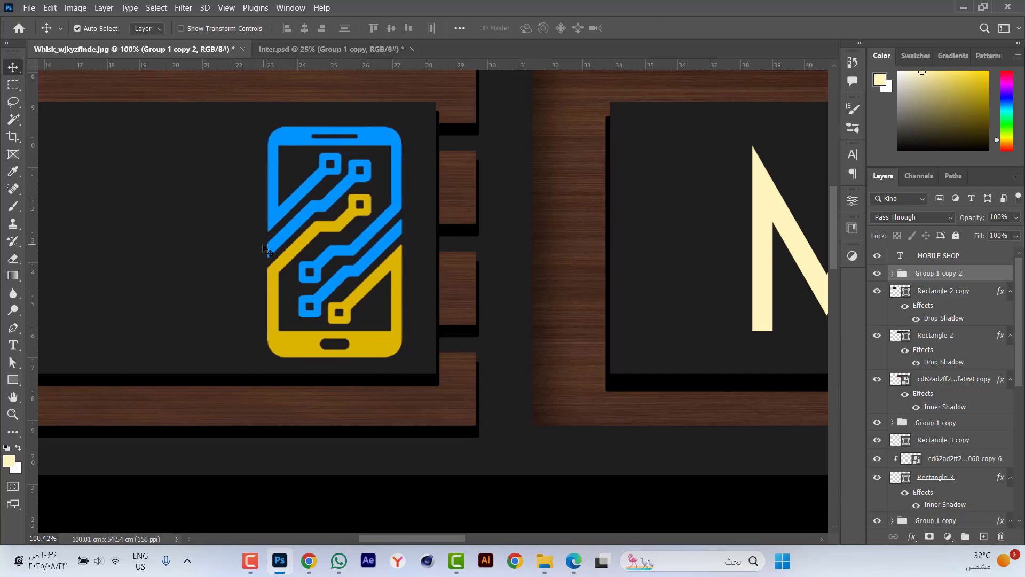
Align the copied phone logo's vertical center with the small sign's dark panel.
left_click(240, 221, "shift")
left_click(391, 28)
key("ctrl+0")
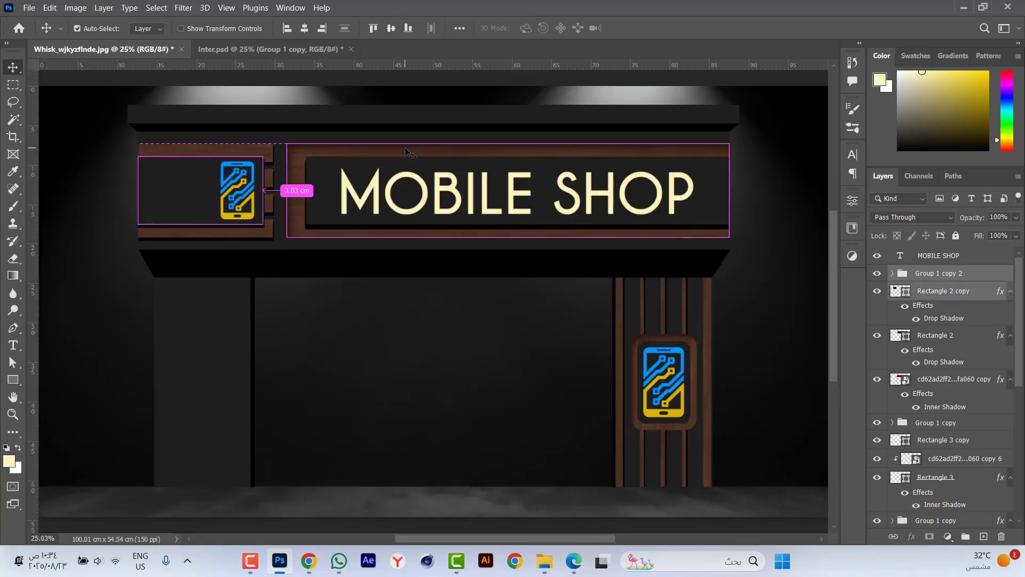
left_click(110, 202)
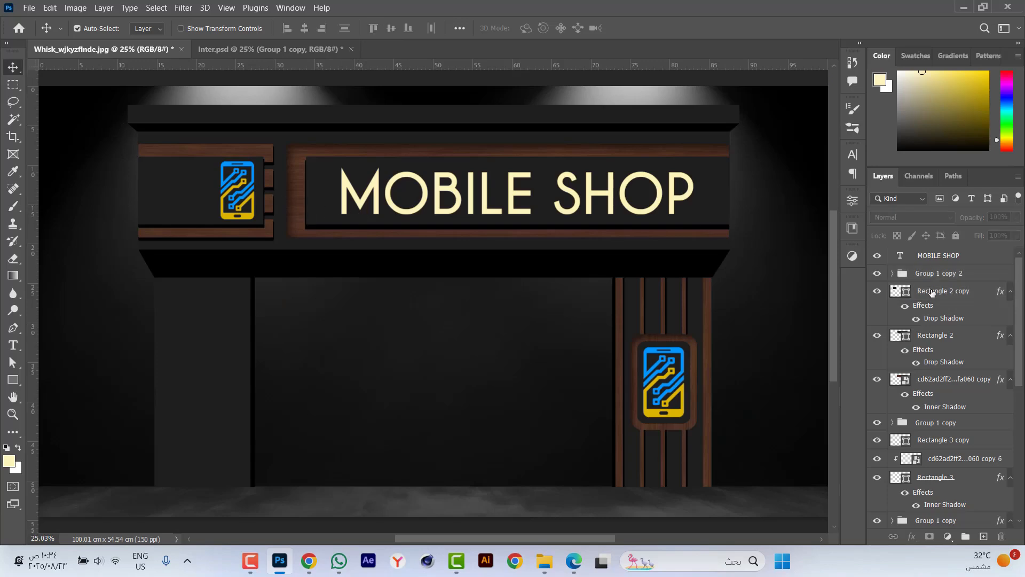
Scale the small sign's phone logo about its center to 89.86%.
left_click(899, 277)
key("ctrl+t")
scroll(239, 163, "up", 5)
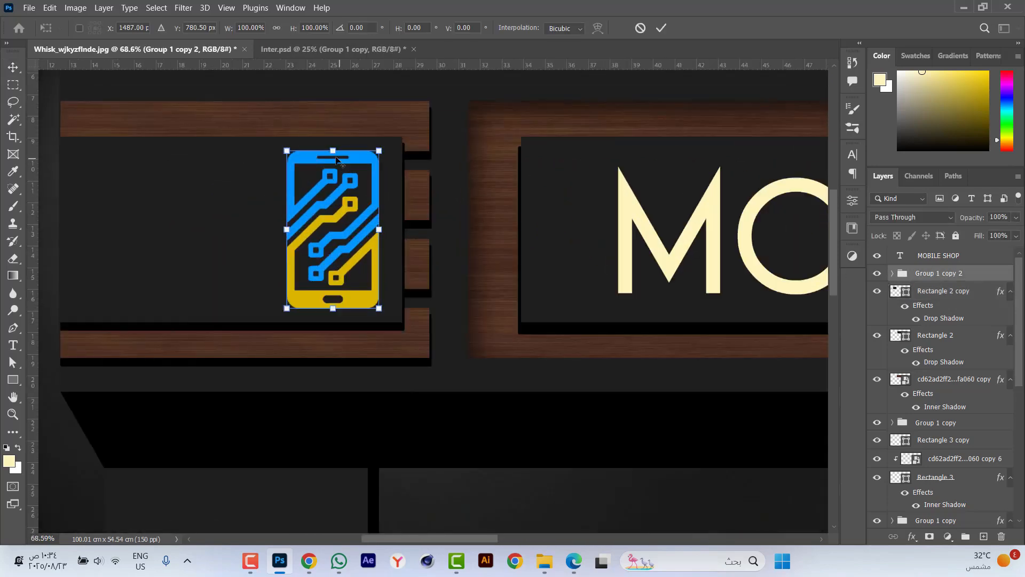
left_click_drag(334, 152, 334, 158)
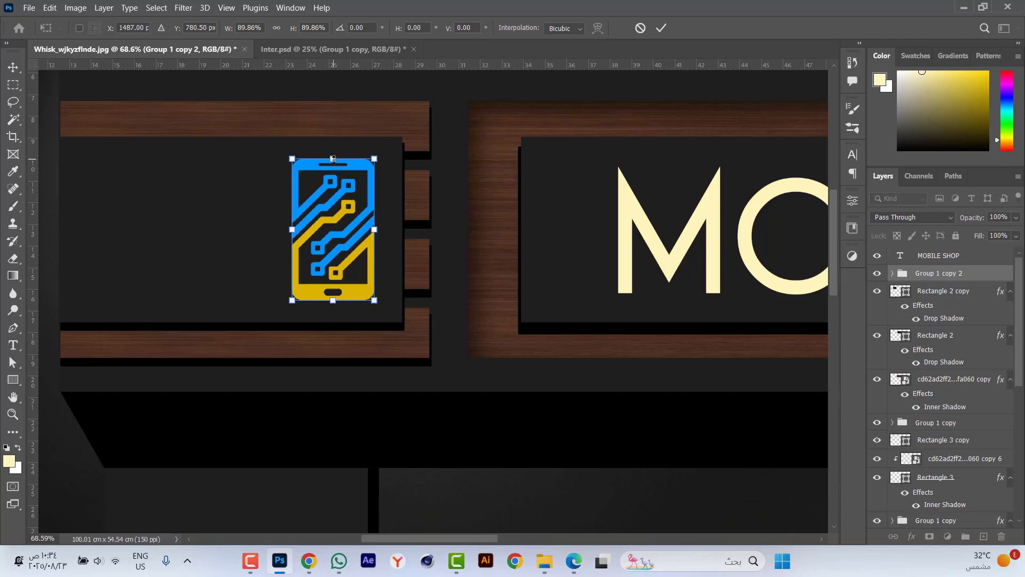
key("Return")
Duplicate the MOBILE SHOP text onto the small left sign and scale the copy to 31.59%.
scroll(438, 249, "down", 2)
left_click_drag(582, 210, 188, 205)
key("ctrl+t")
scroll(188, 205, "down", 2)
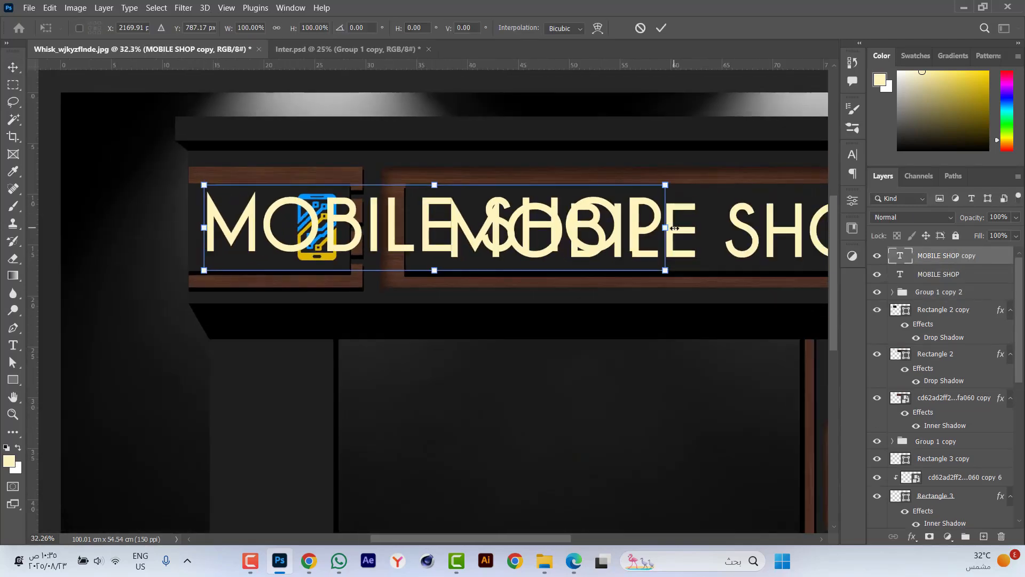
left_click_drag(473, 216, 359, 219)
key("Return")
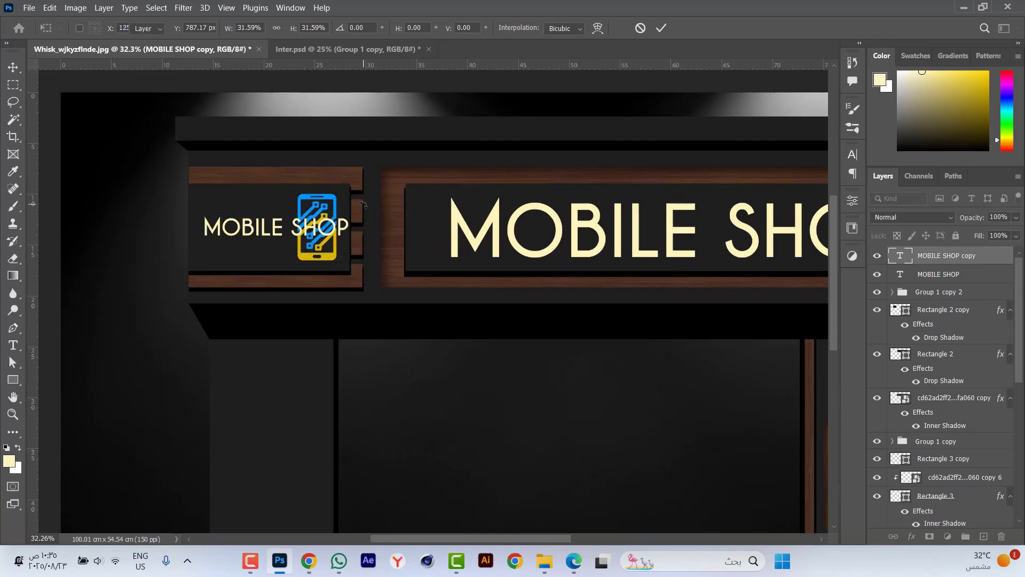
Break the small sign's text into two lines, MOBILE above SHOP, and set the word SHOP in Bold.
scroll(215, 191, "up", 2)
scroll(215, 191, "up", 2)
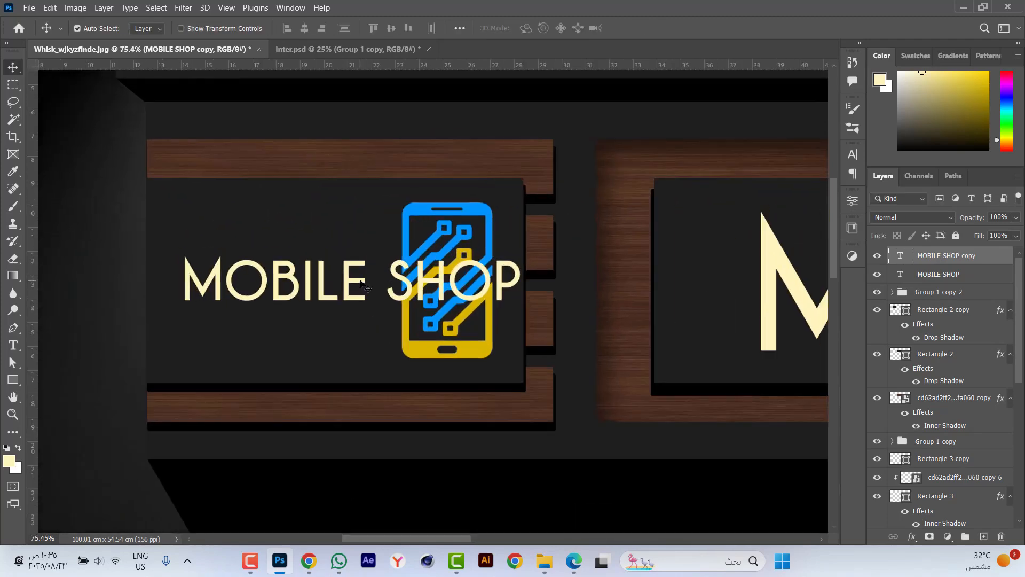
double_click(319, 244)
left_click(373, 279)
key("Return")
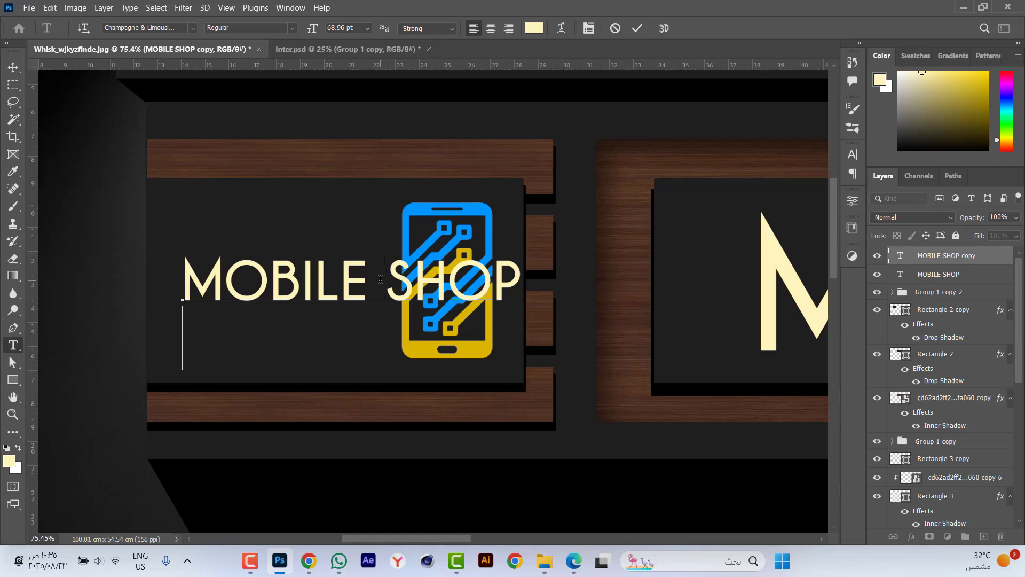
double_click(290, 334)
left_click(292, 27)
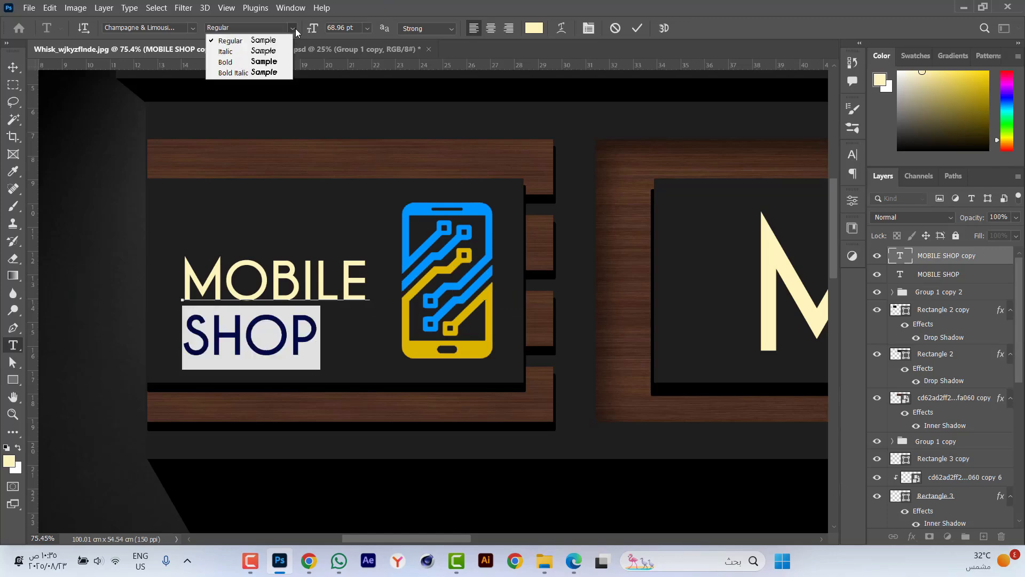
left_click(272, 63)
key("ctrl+Return")
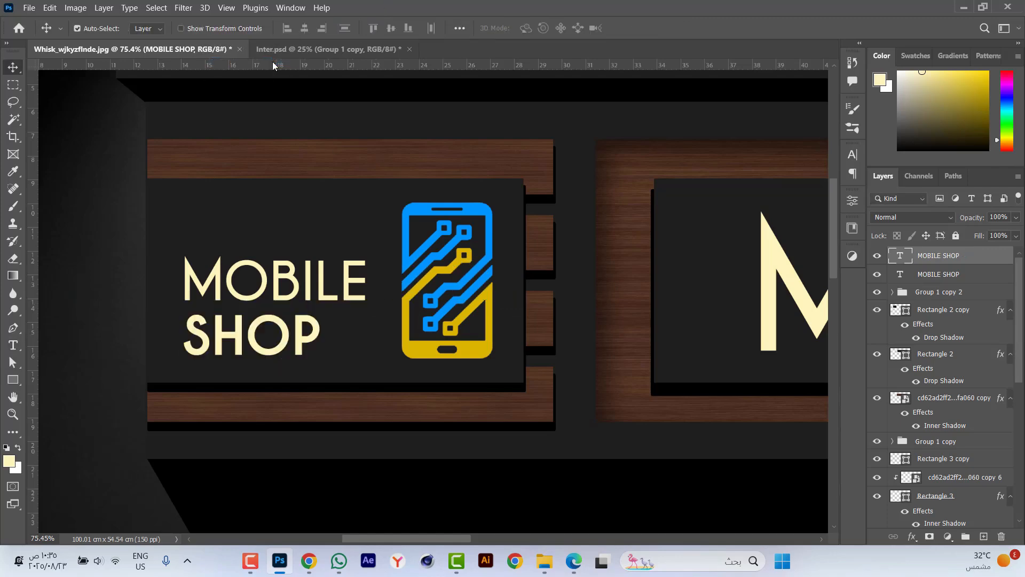
Center the two-line text vertically on the small dark panel and enlarge it slightly beside the phone logo.
left_click(306, 228, "shift")
left_click(391, 29)
scroll(445, 214, "down", 3)
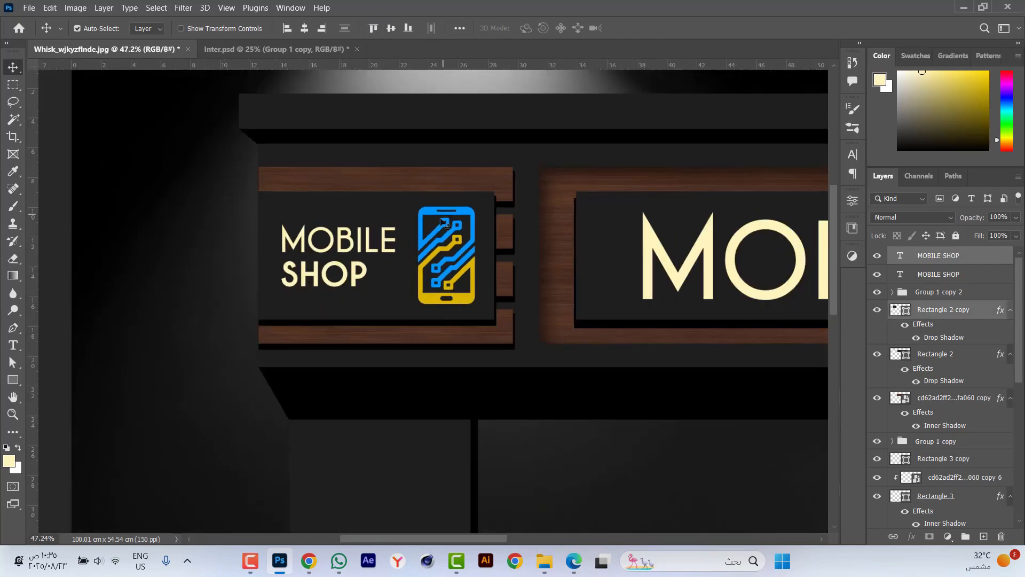
left_click(353, 243)
key("ctrl+t")
scroll(354, 243, "up", 3)
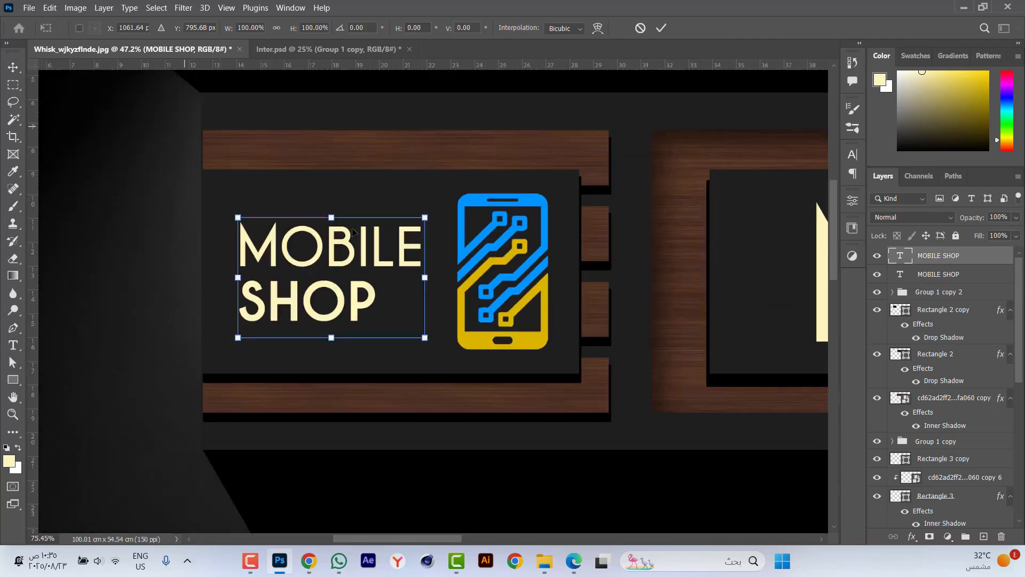
left_click_drag(448, 292, 470, 292)
key("Return")
scroll(470, 291, "down", 4)
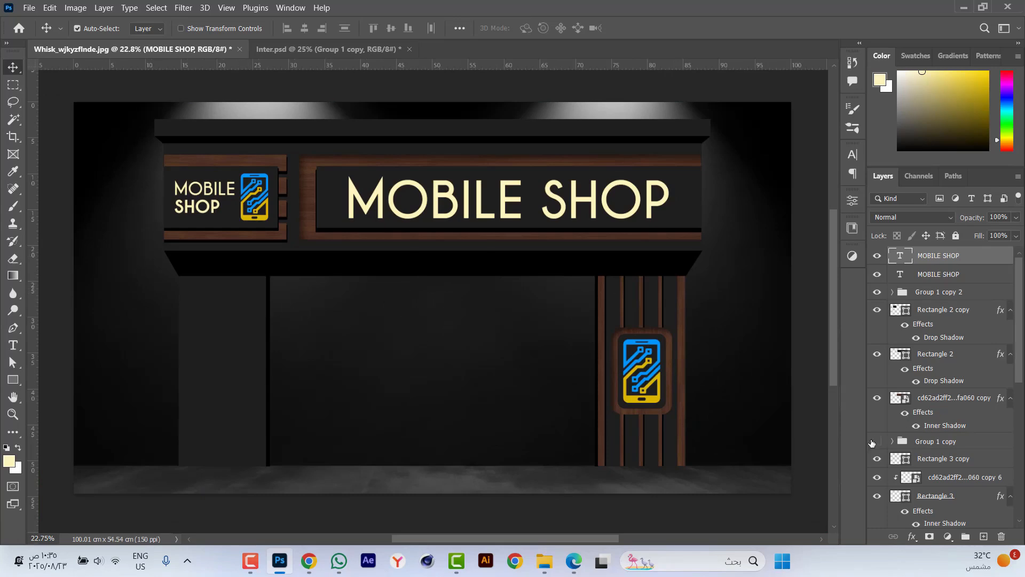
Duplicate the small sign's group of horizontal wood slats and move the original group down onto the left pillar.
left_click(873, 442)
scroll(876, 446, "down", 5)
left_click(877, 450)
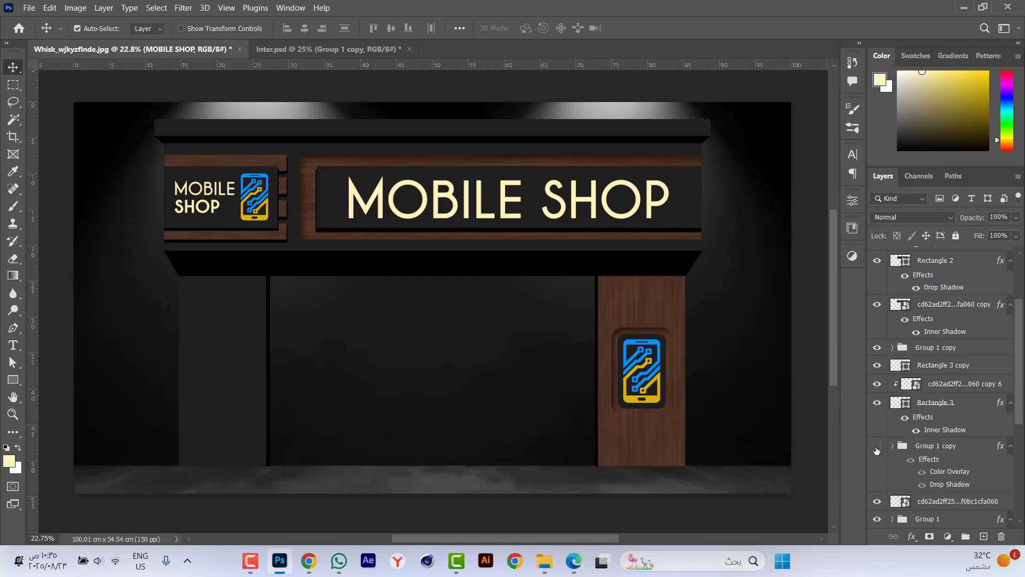
left_click(877, 449)
scroll(902, 443, "down", 3)
left_click(877, 427)
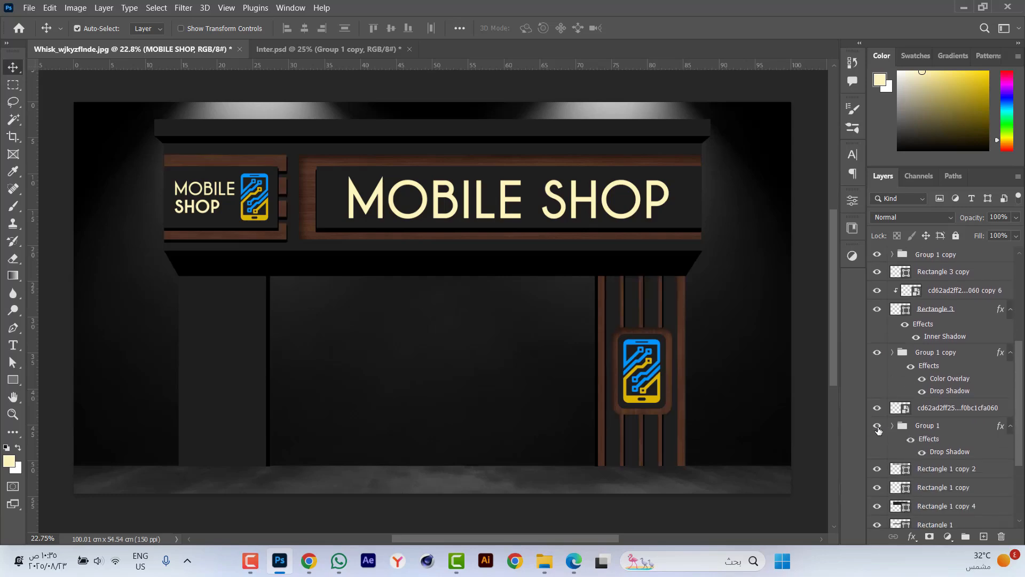
left_click(930, 427)
key("ctrl+j")
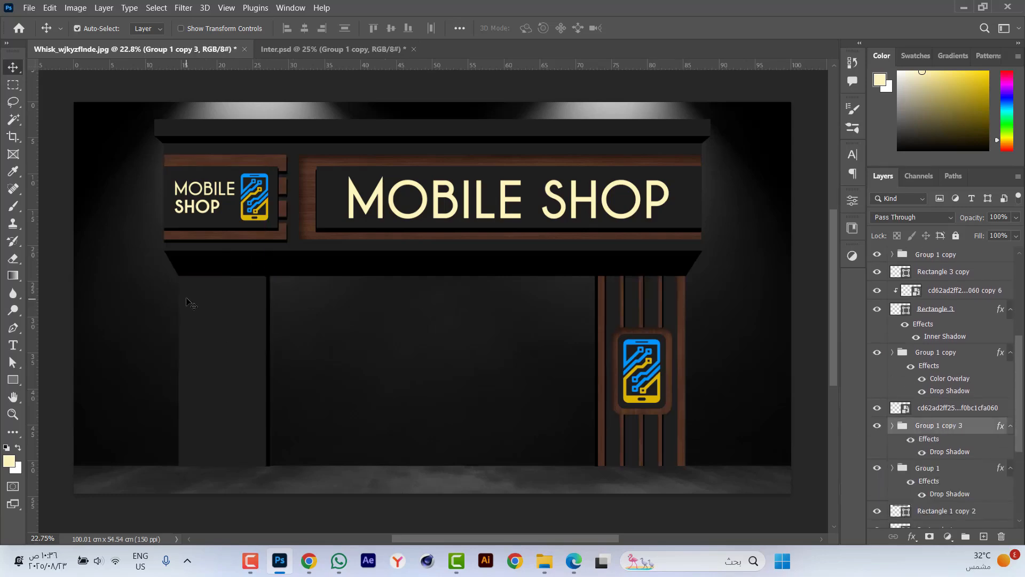
left_click(941, 479)
left_click_drag(239, 288, 229, 426)
Move the lowest slat down near the left pillar's base and take its layer out of the slat group, placing it below.
left_click(231, 367)
left_click(908, 421)
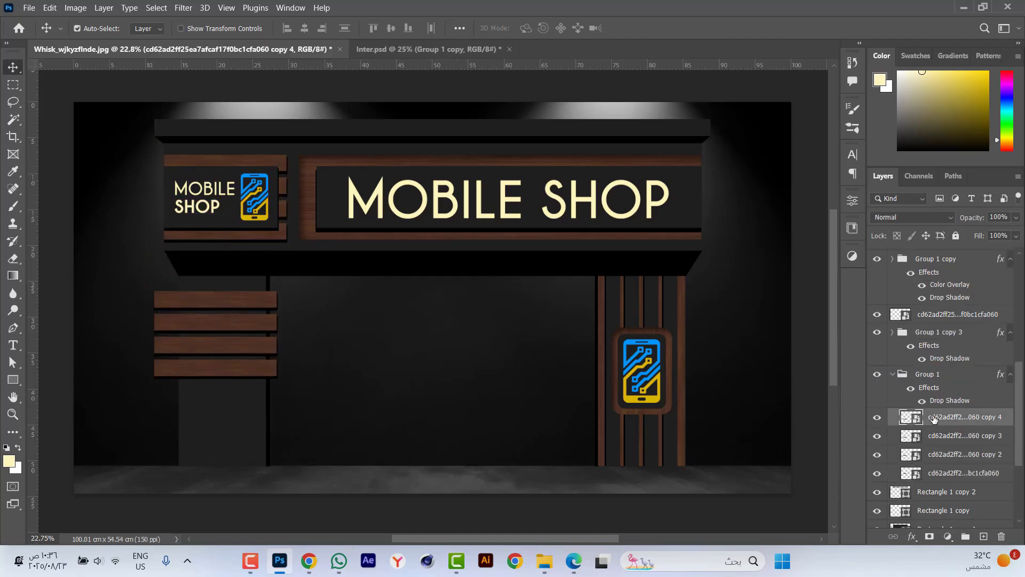
left_click_drag(243, 374, 226, 438)
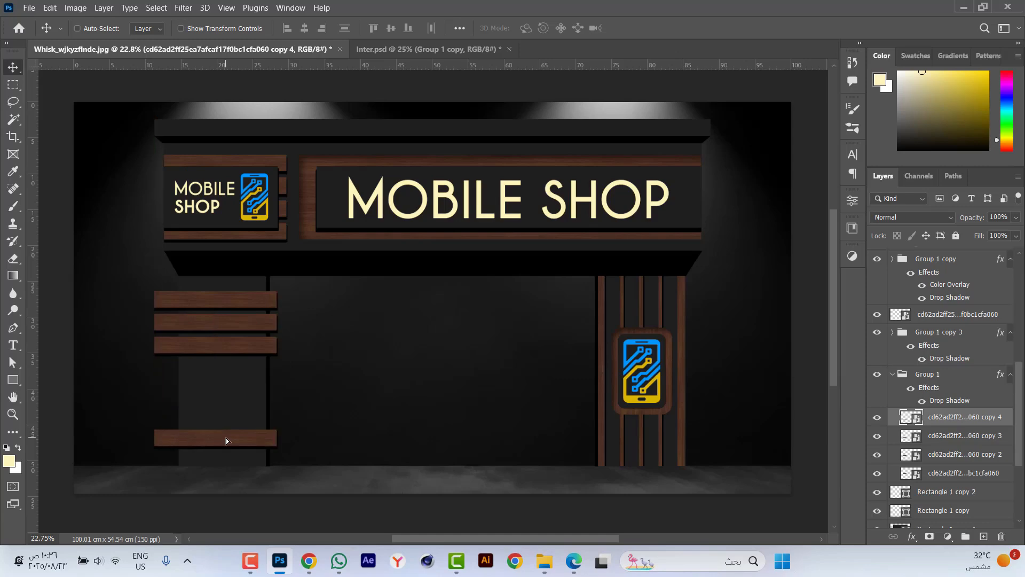
key("ctrl+bracketleft")
key("ctrl+bracketleft")
key("ctrl+bracketleft")
key("ctrl+bracketleft")
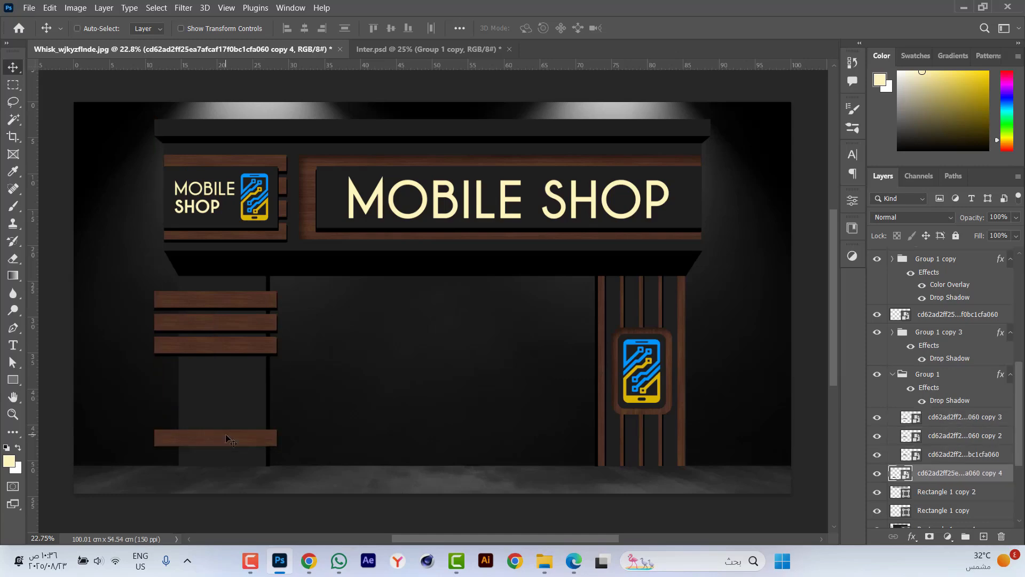
Resize the group of three remaining slats to match the left pillar's width and reduce its height.
left_click(892, 376)
left_click(919, 375)
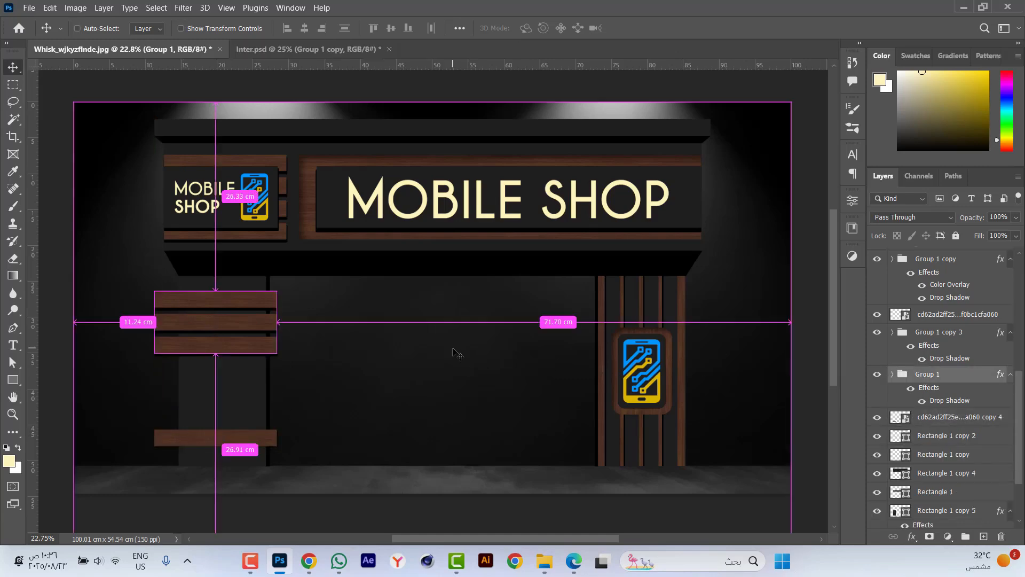
key("ctrl+t")
scroll(160, 327, "up", 8)
left_click_drag(549, 310, 512, 310)
left_click_drag(136, 304, 219, 304)
left_click_drag(369, 207, 369, 225)
key("Return")
key("ctrl+0")
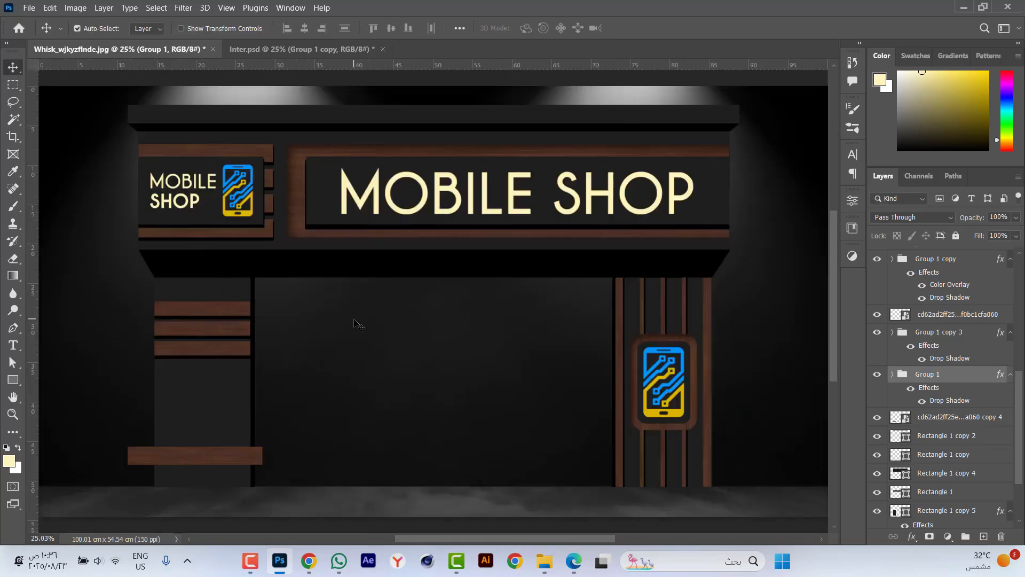
Nudge the group of three wood slats slightly upward on the left pillar.
key("shift+Up")
key("shift+Up")
key("shift+Up")
scroll(178, 392, "up", 5)
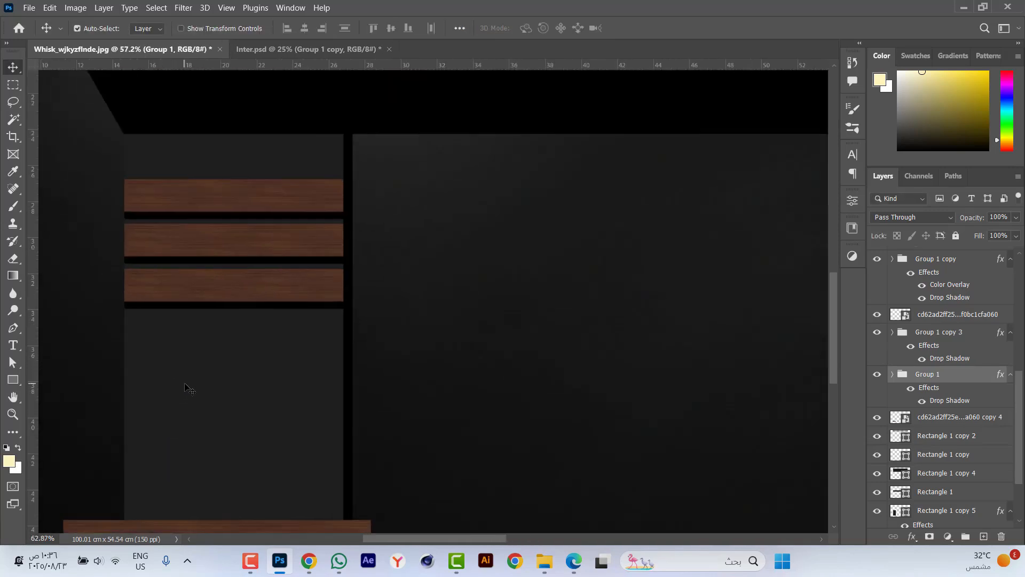
Resize the separate lower wood slat to the left pillar's width and down to the floor, about 12.16 by 5.71 cm.
scroll(337, 231, "down", 4)
left_click(294, 383)
key("ctrl+t")
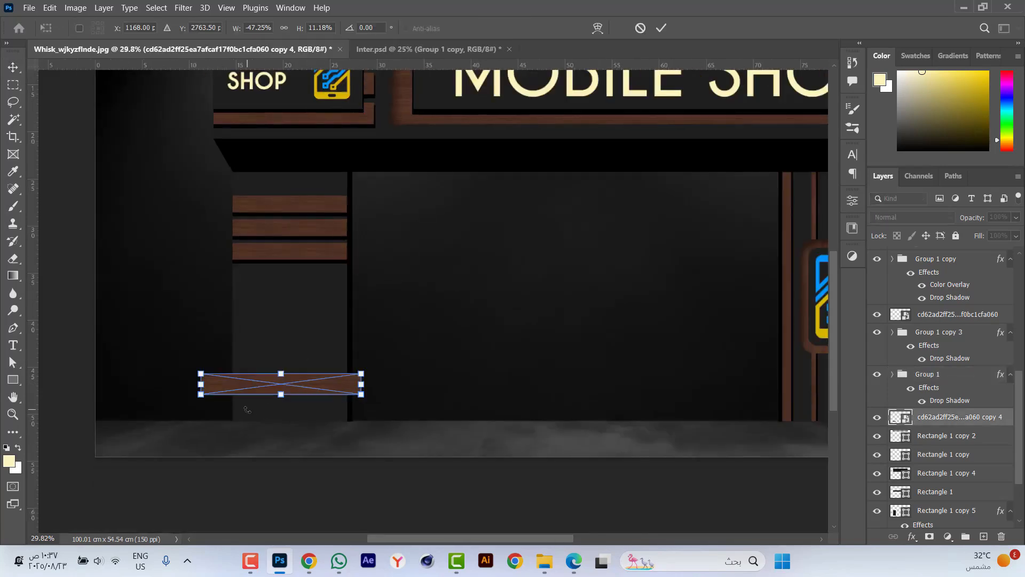
scroll(295, 387, "up", 4)
left_click_drag(539, 348, 499, 348)
left_click_drag(110, 347, 194, 348)
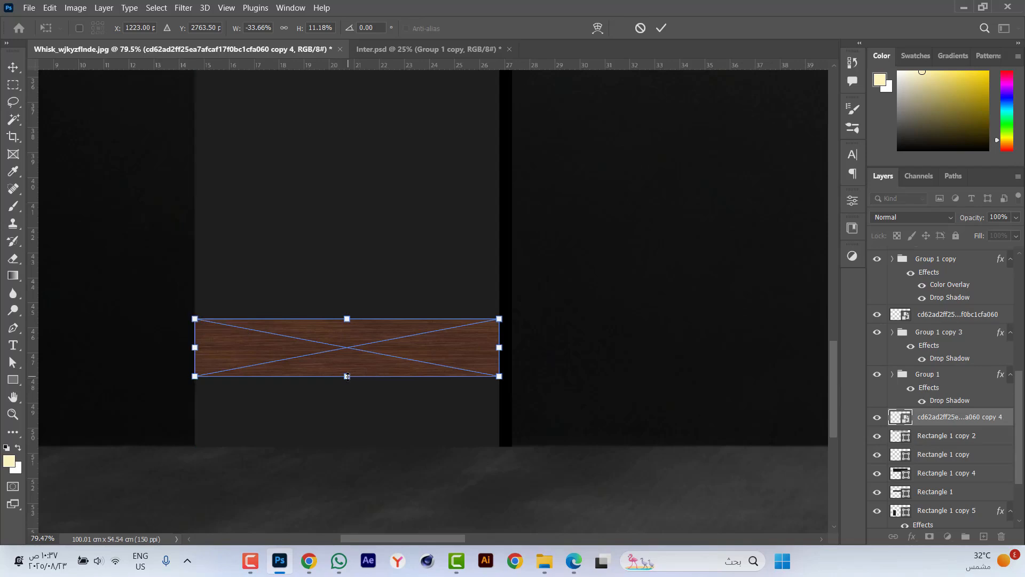
left_click_drag(347, 376, 344, 445)
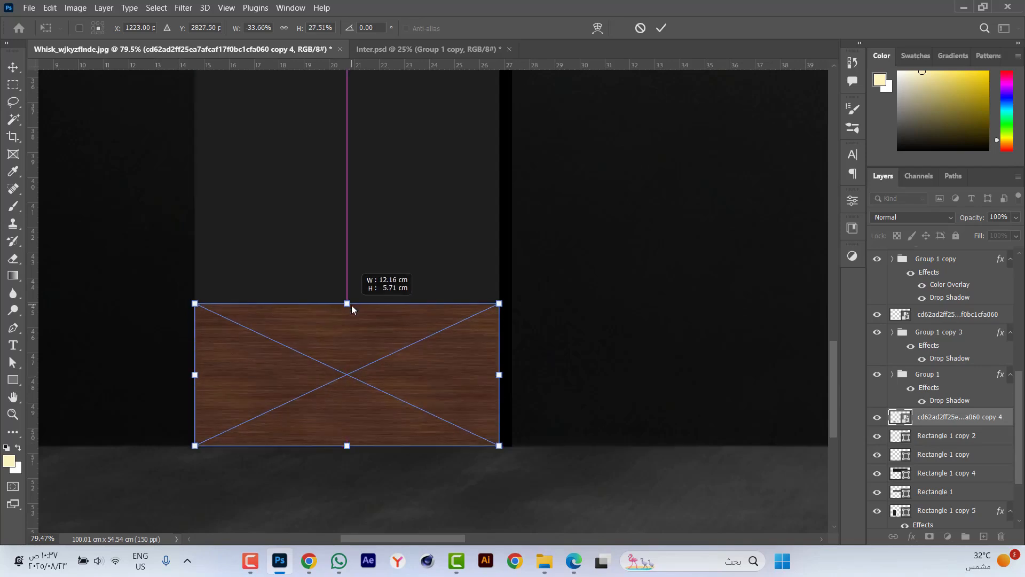
key("Return")
key("ctrl+0")
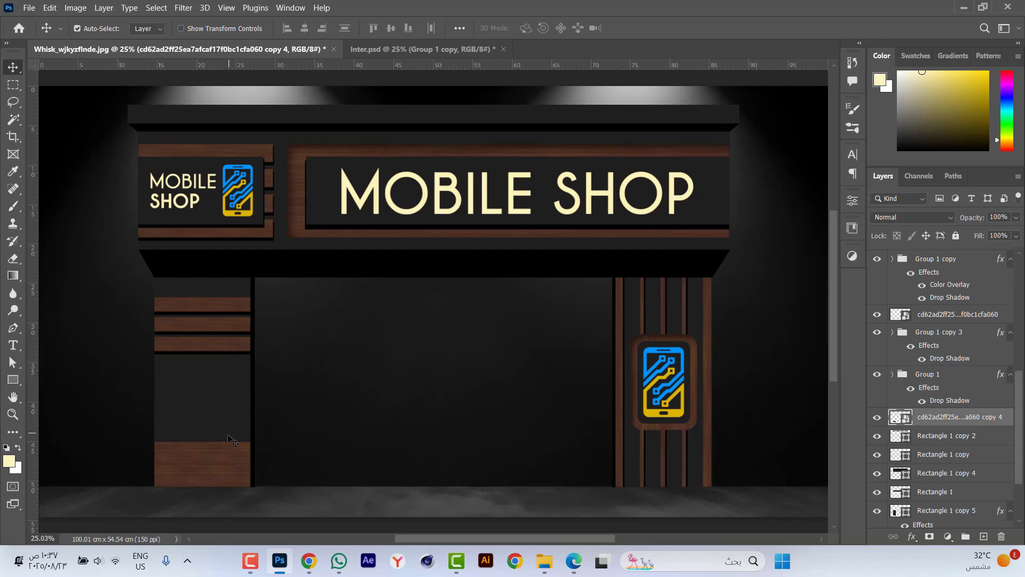
Copy the drop shadow style from the left pillar's slat group onto the wooden base panel's layer.
left_click(243, 314)
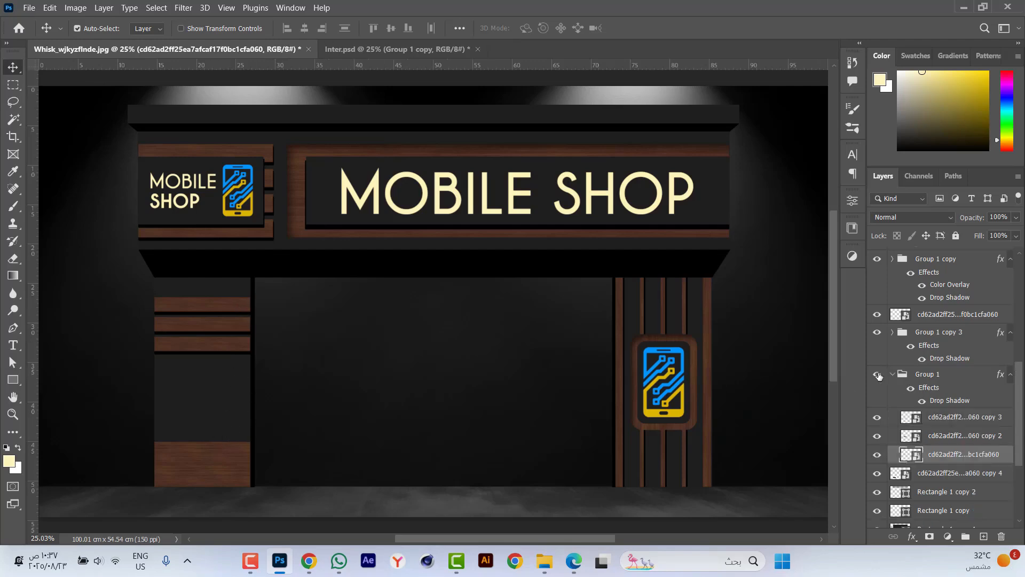
left_click(908, 375)
right_click(954, 382)
left_click(953, 380)
left_click(940, 416)
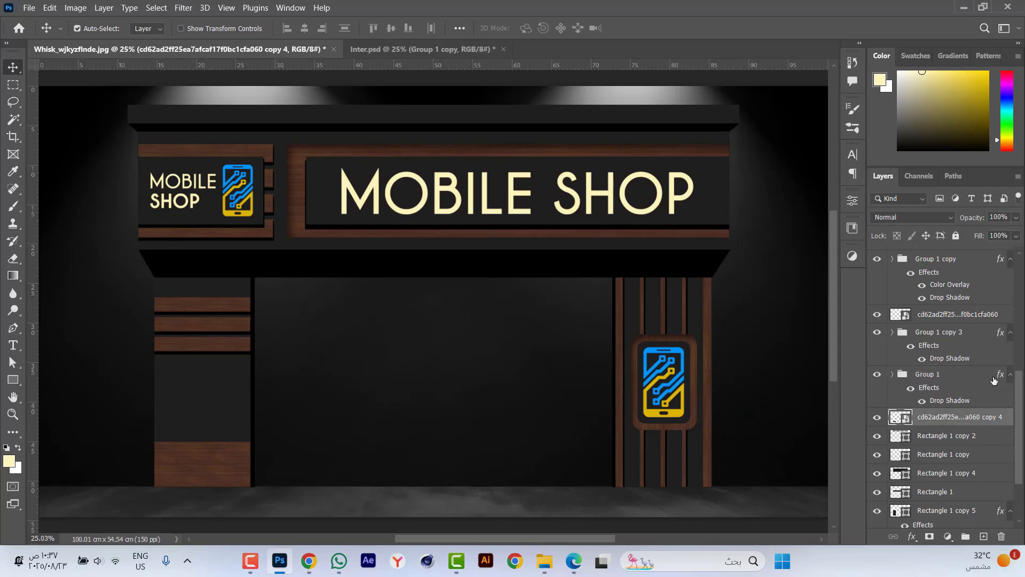
right_click(962, 417)
left_click(796, 393)
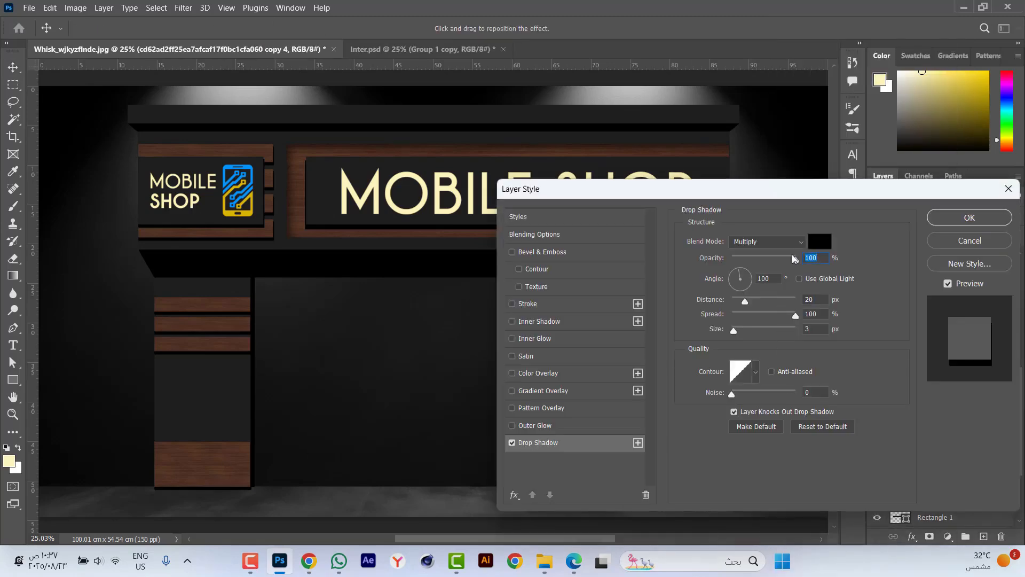
Set the base panel's drop shadow to an angle of -100° and a distance of 10 px.
type("-10")
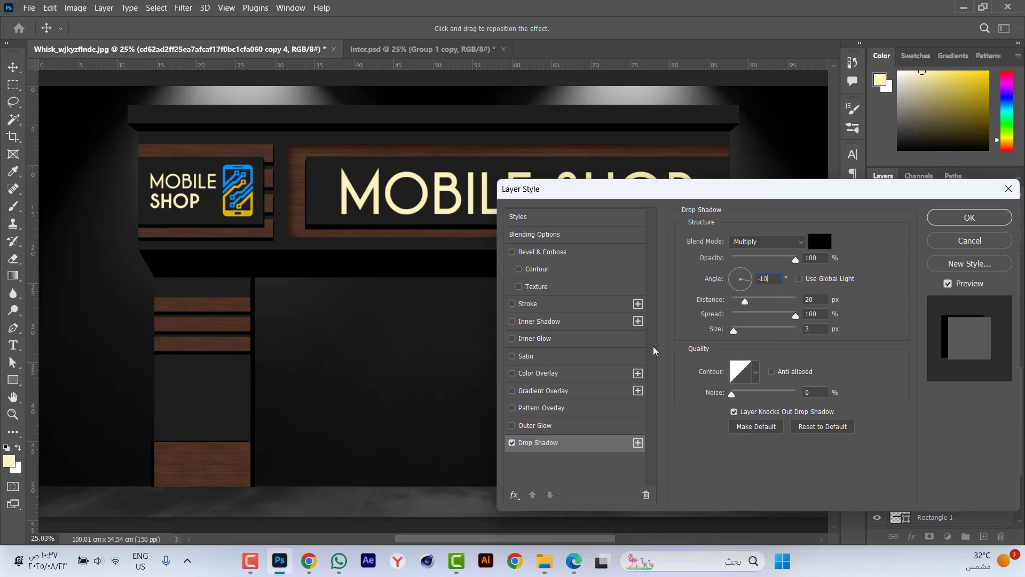
type("0")
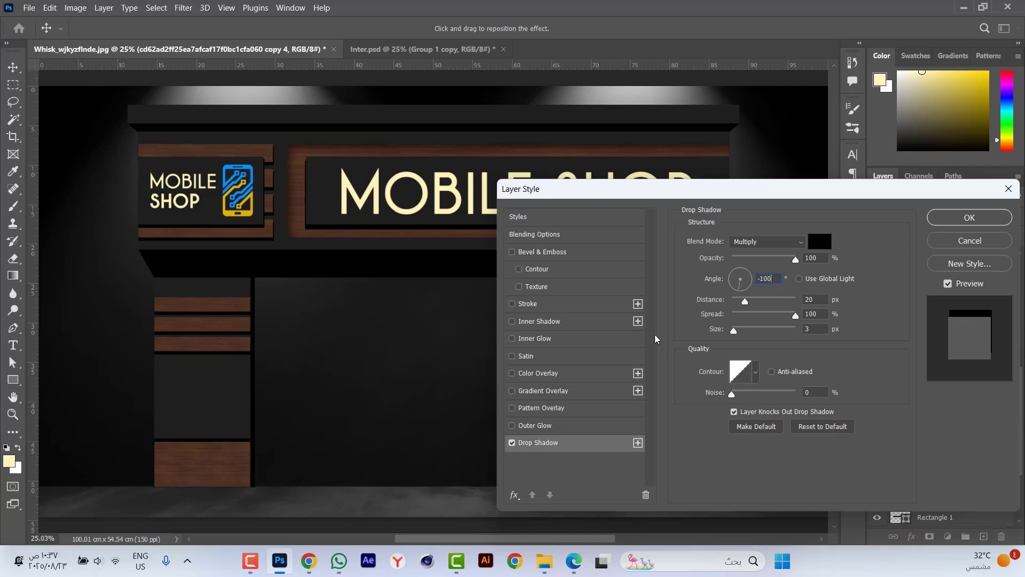
type("10")
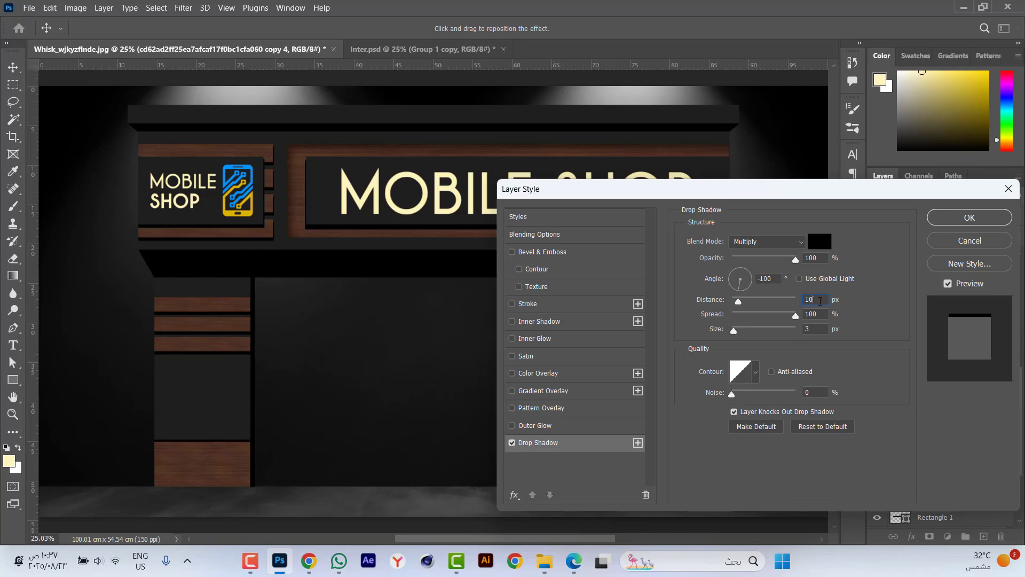
key("Return")
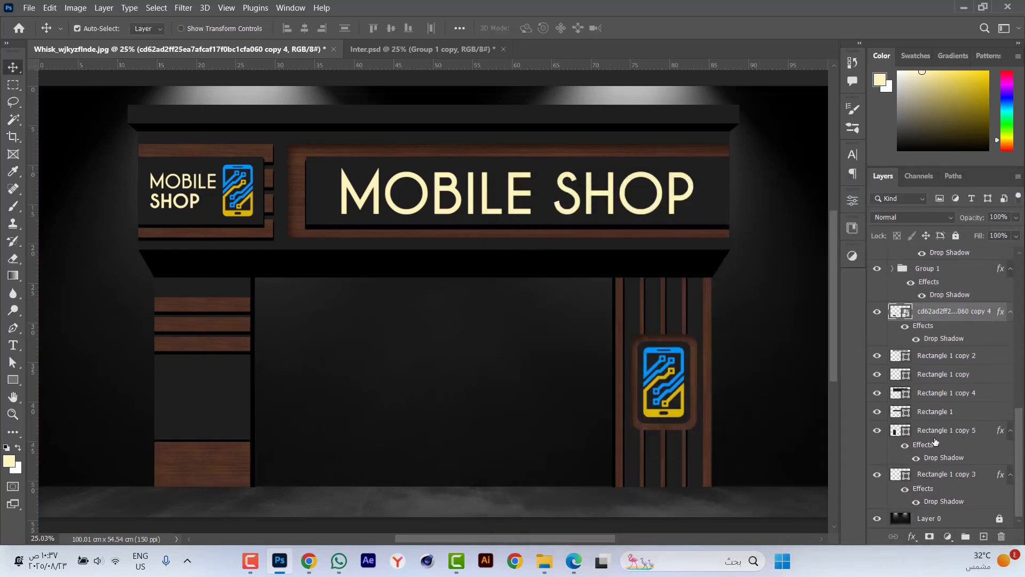
Select the facade's background layer, Layer 0, and open the storefront image a5fe19c302 from File Explorer as a separate document with its background layer unlocked.
left_click(930, 504)
left_click(927, 519)
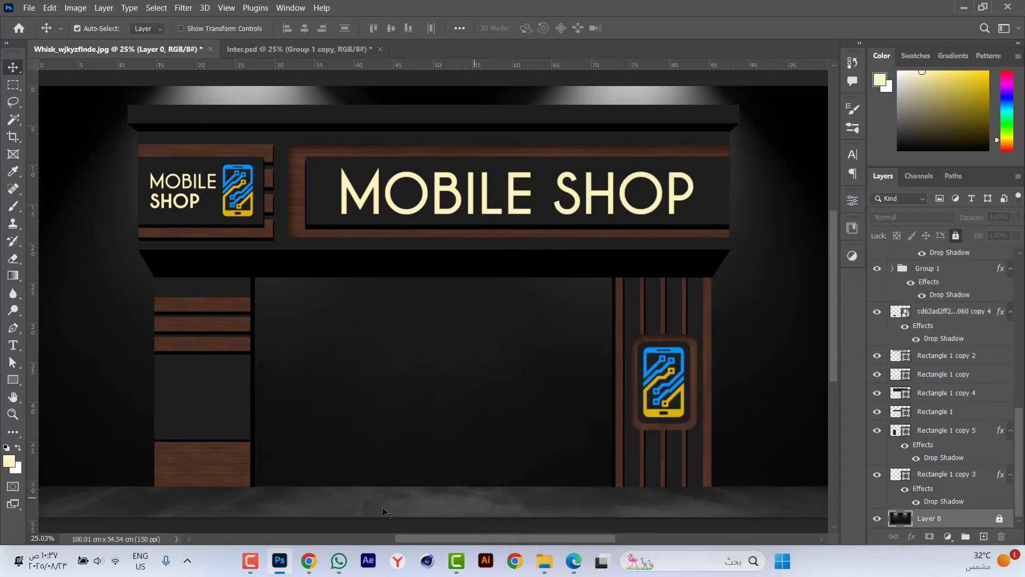
left_click(543, 560)
left_click(715, 140)
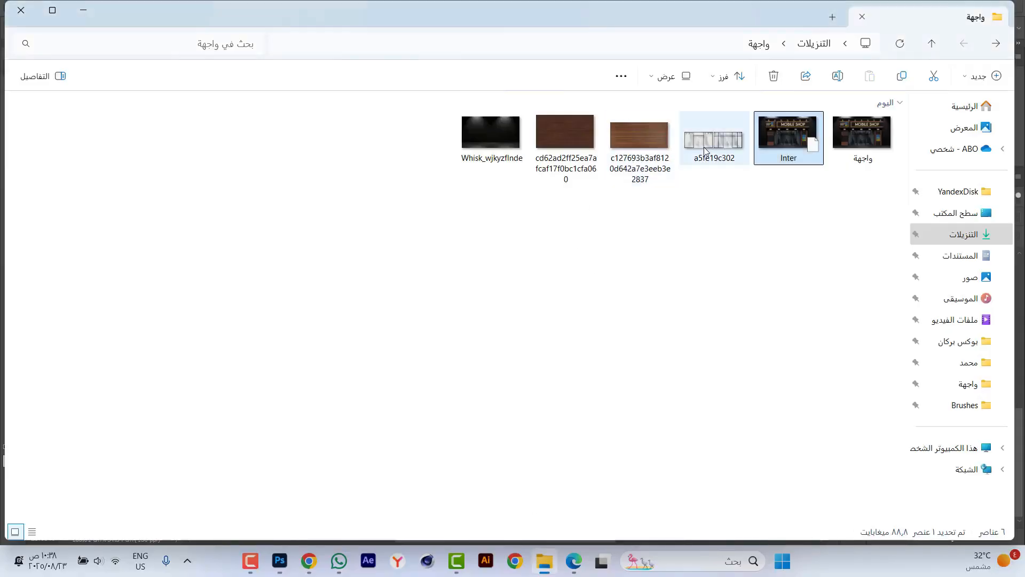
left_click_drag(715, 140, 566, 2)
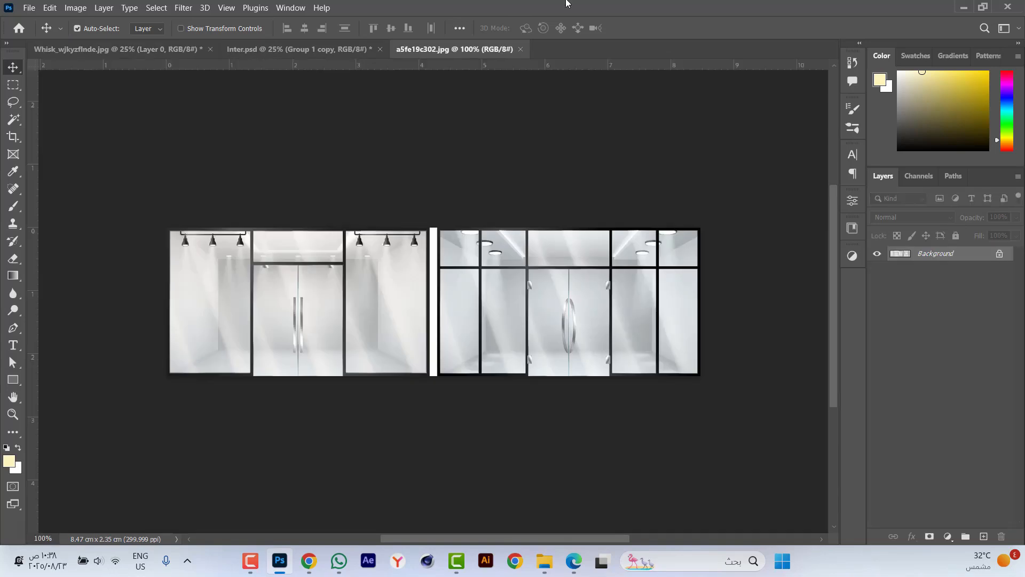
left_click(1001, 254)
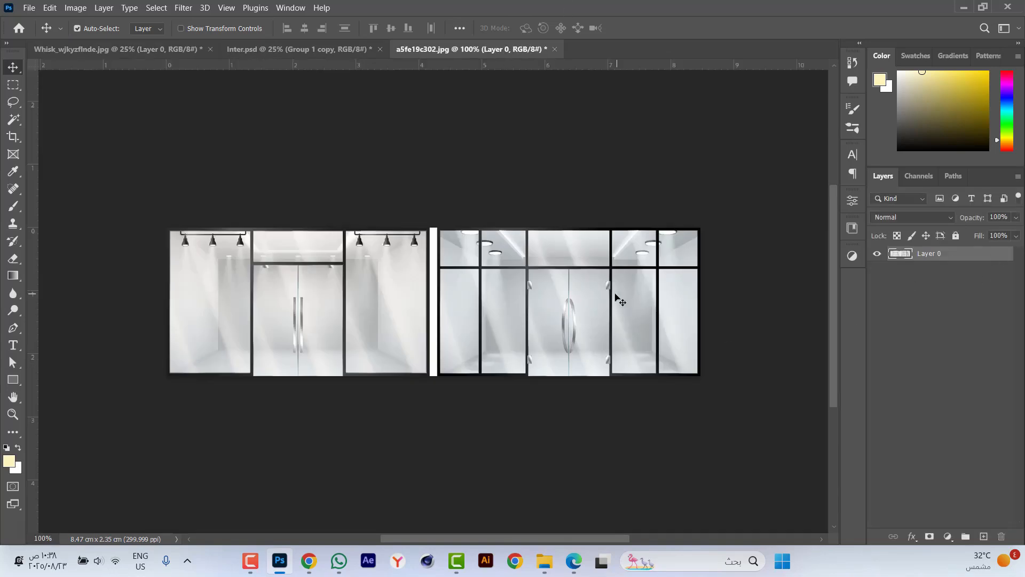
Select the black-framed storefront with the curved door handles using a rectangular marquee and separate it onto its own layer.
scroll(571, 315, "up", 5)
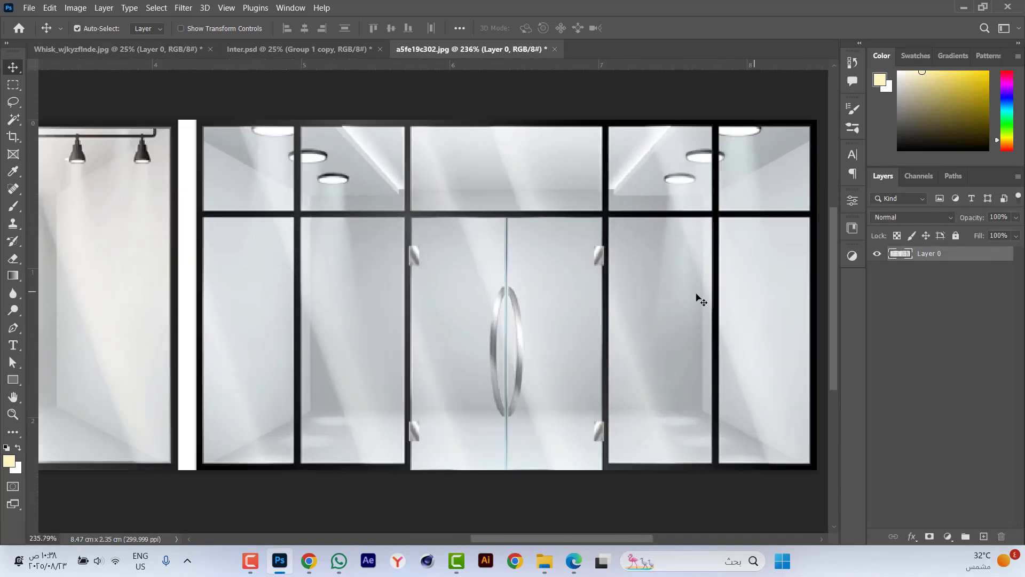
key("m")
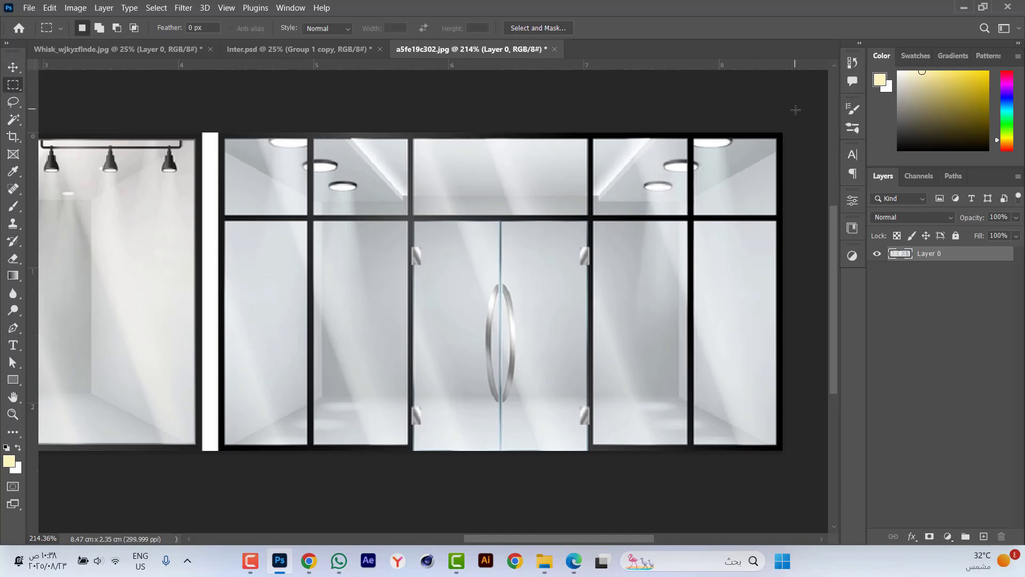
left_click_drag(796, 110, 221, 460)
scroll(194, 332, "up", 2)
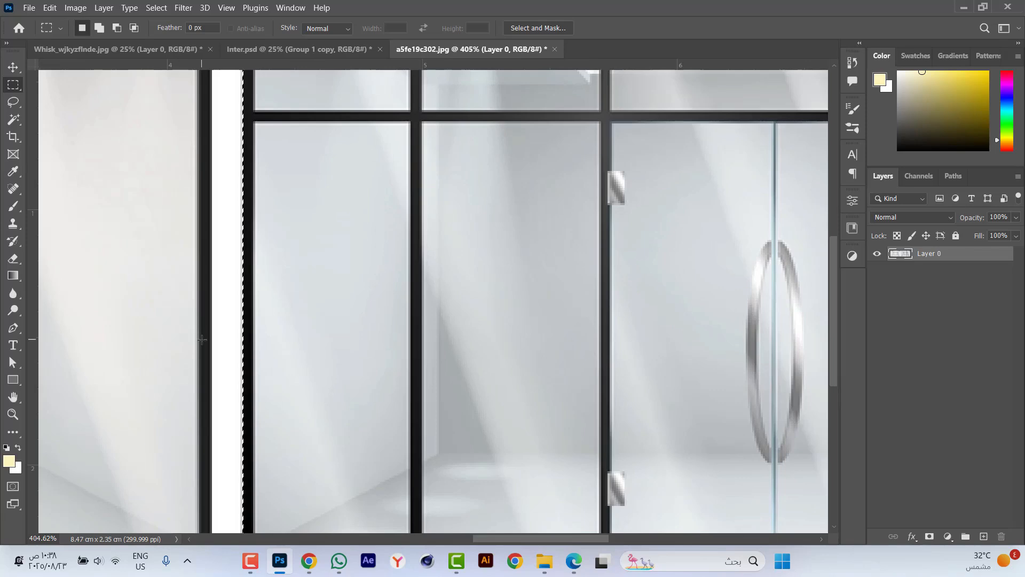
scroll(294, 321, "down", 3)
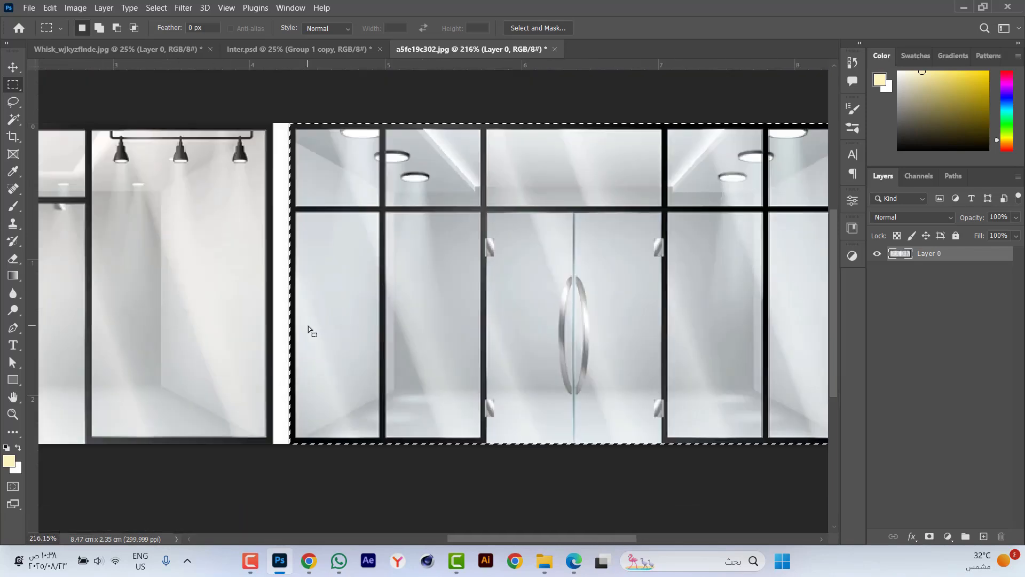
scroll(309, 325, "down", 2)
right_click(520, 240)
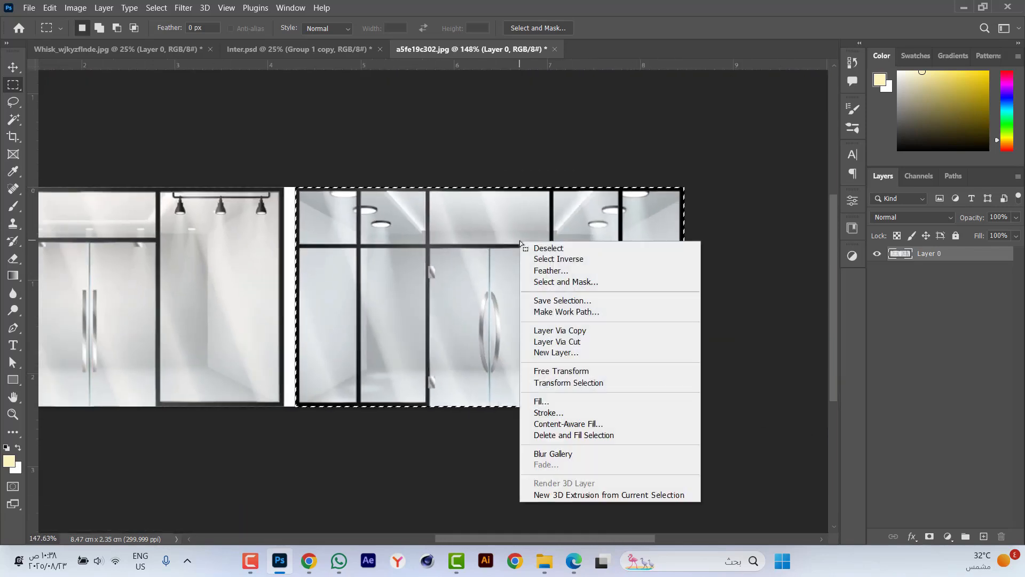
left_click(577, 342)
Move the separated storefront layer into the Whisk_wjkyzflnde facade document, placing it between the two pillars.
key("v")
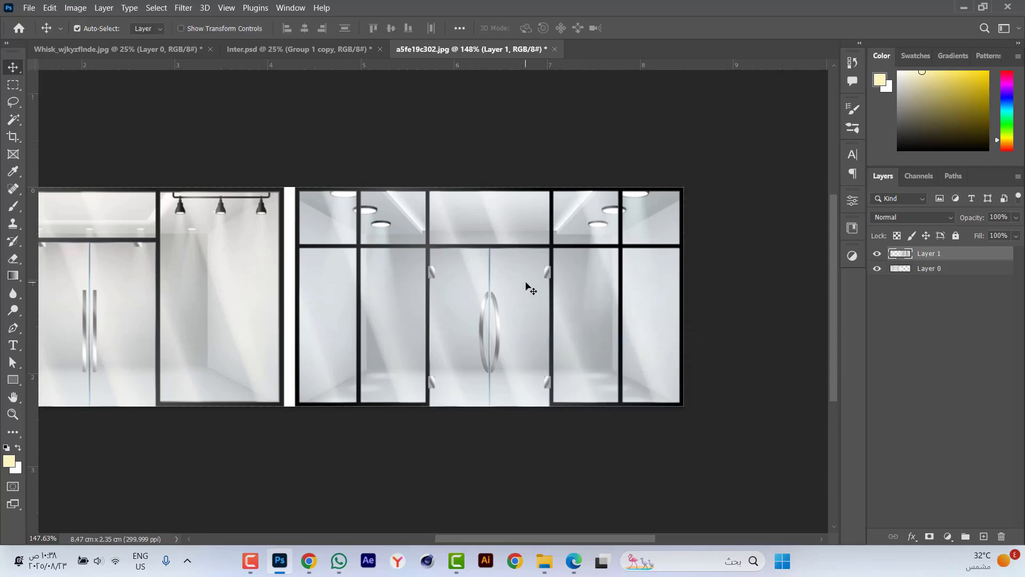
left_click_drag(531, 288, 200, 49)
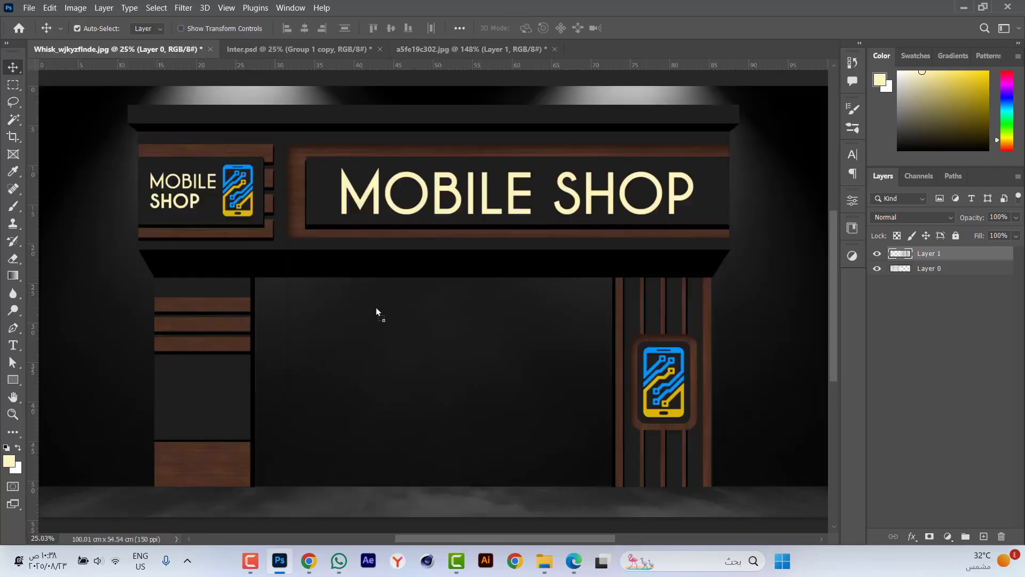
left_click_drag(401, 329, 401, 329)
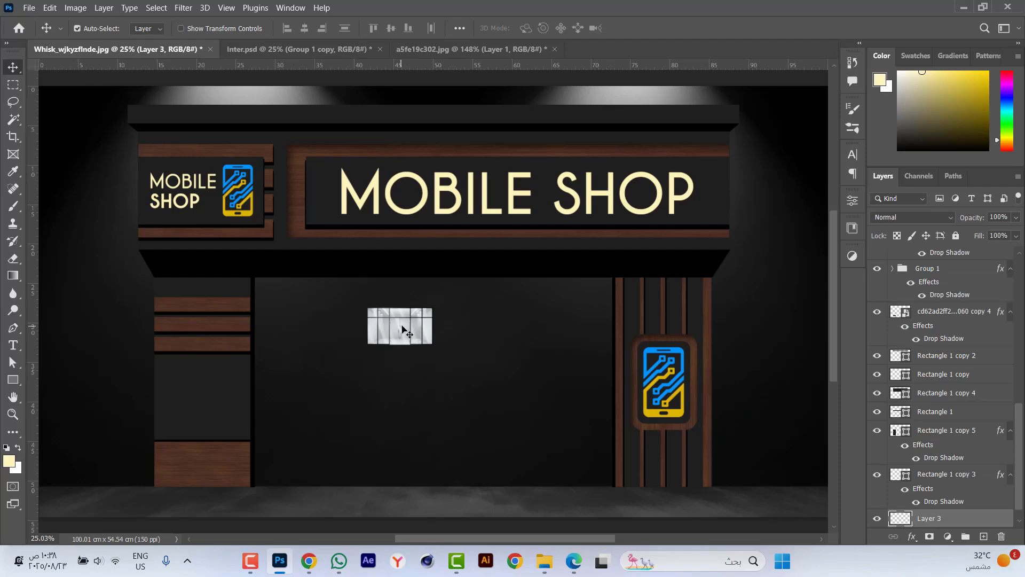
Scale the glass storefront to about 555% width and 563% height so it fills the opening between the pillars, from canopy to floor.
scroll(500, 317, "down", 2)
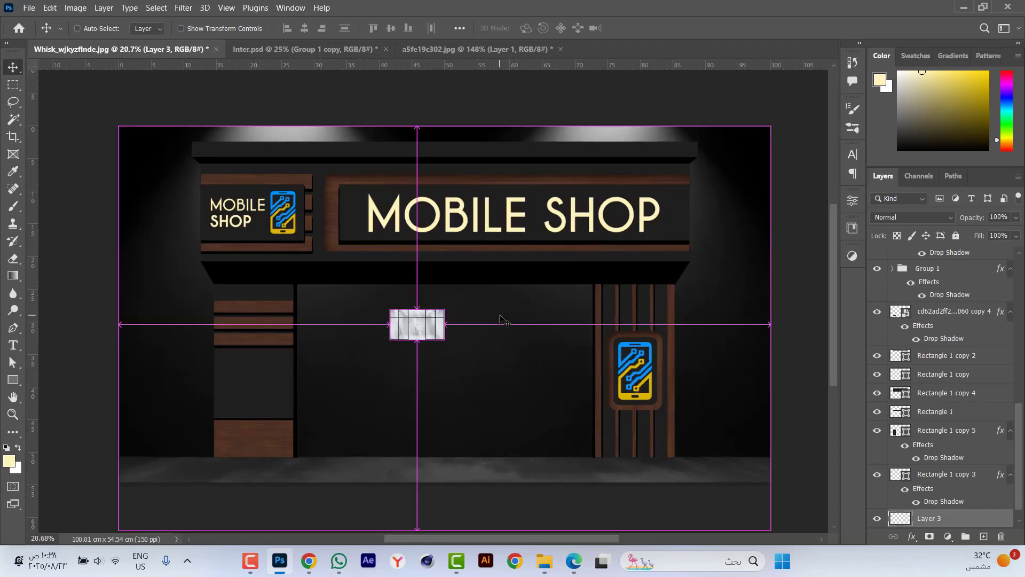
key("ctrl+t")
left_click_drag(445, 325, 606, 327)
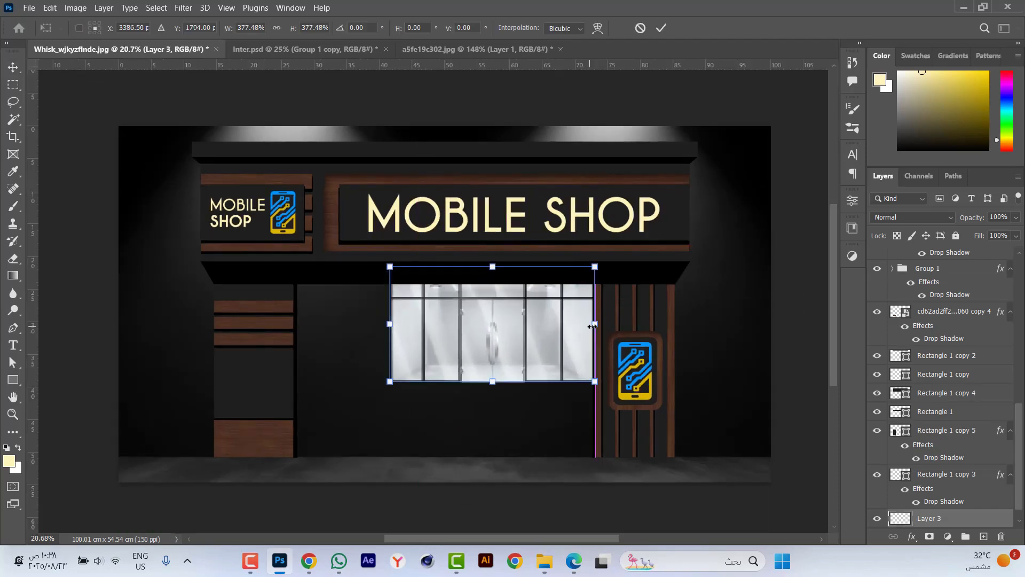
left_click_drag(390, 323, 292, 289)
scroll(295, 320, "up", 5)
scroll(301, 309, "down", 5)
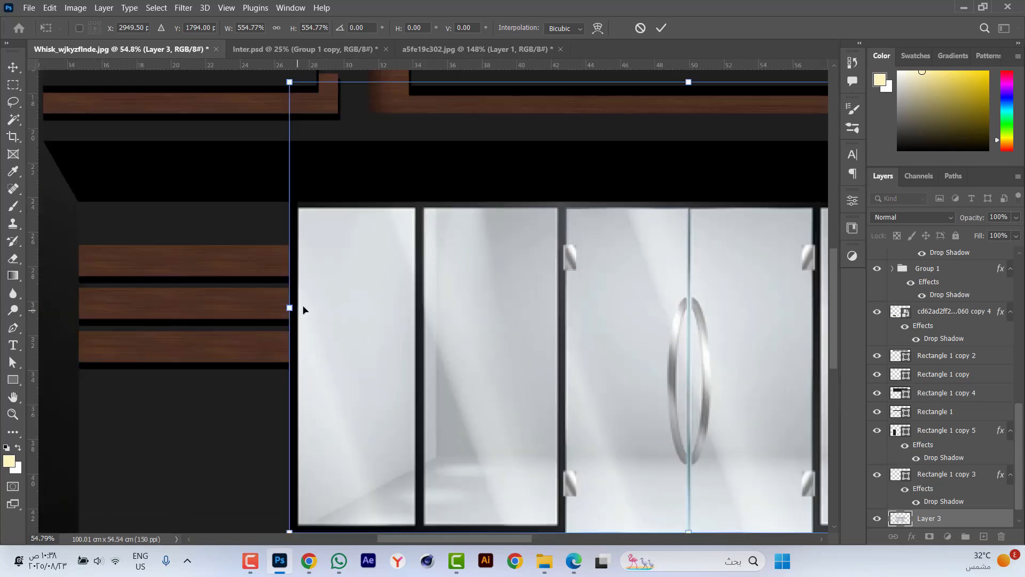
scroll(689, 318, "up", 4)
scroll(706, 310, "down", 3)
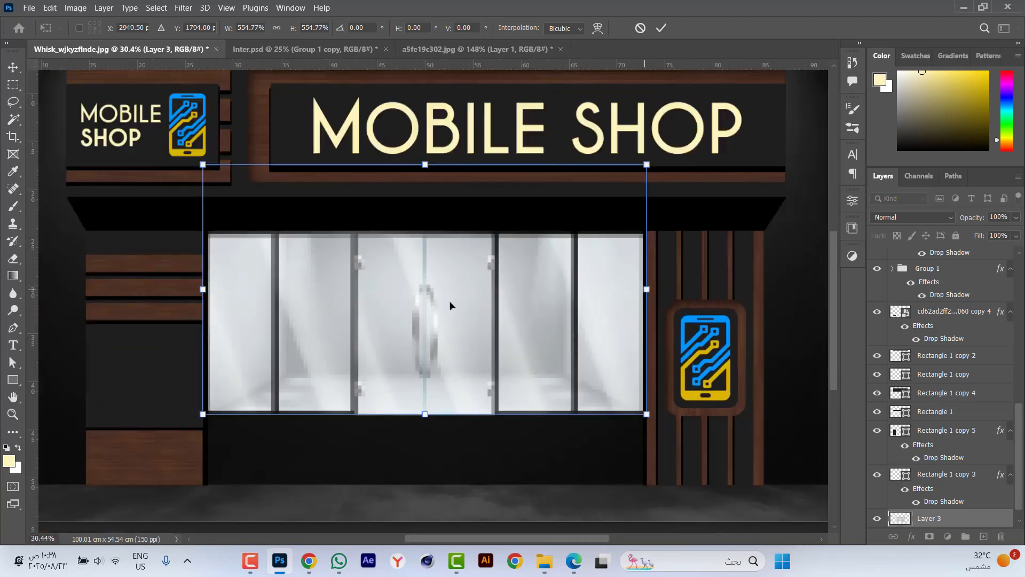
left_click_drag(437, 297, 437, 366)
left_click_drag(426, 235, 427, 225)
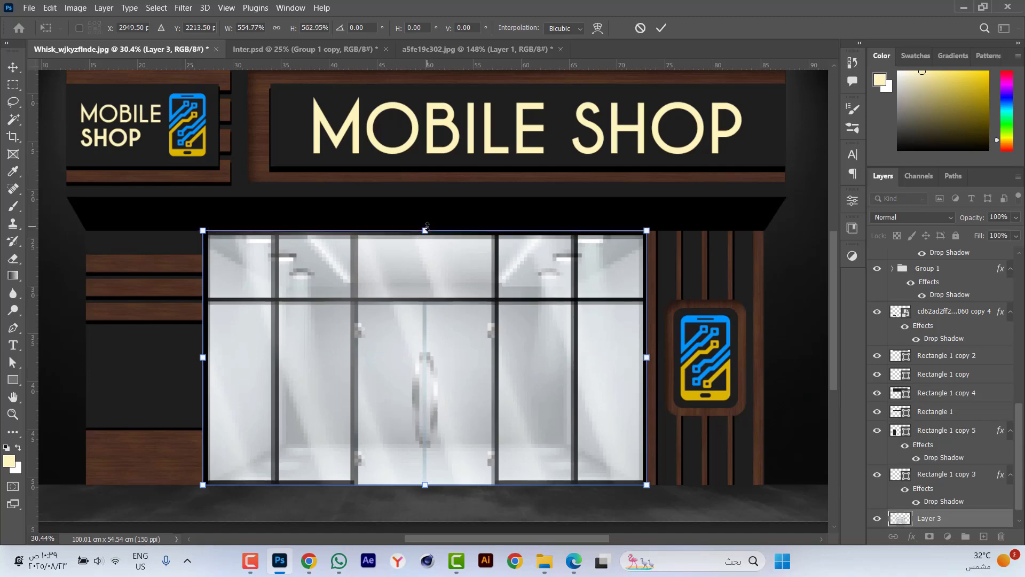
key("Return")
Add a new layer above the glass storefront layer and set the foreground colour to RGB 30, 30, 30.
scroll(428, 348, "down", 1)
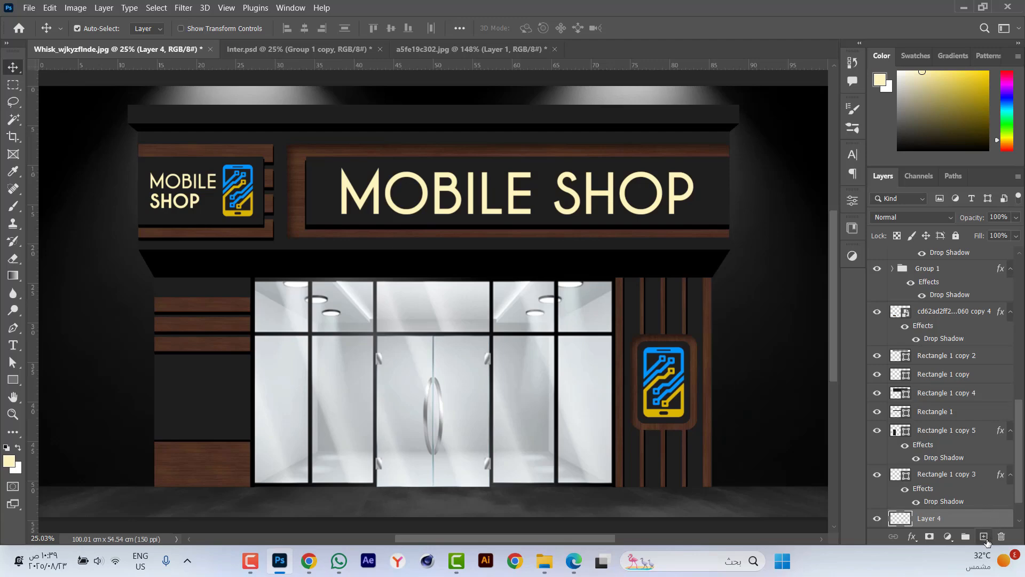
scroll(945, 480, "down", 2)
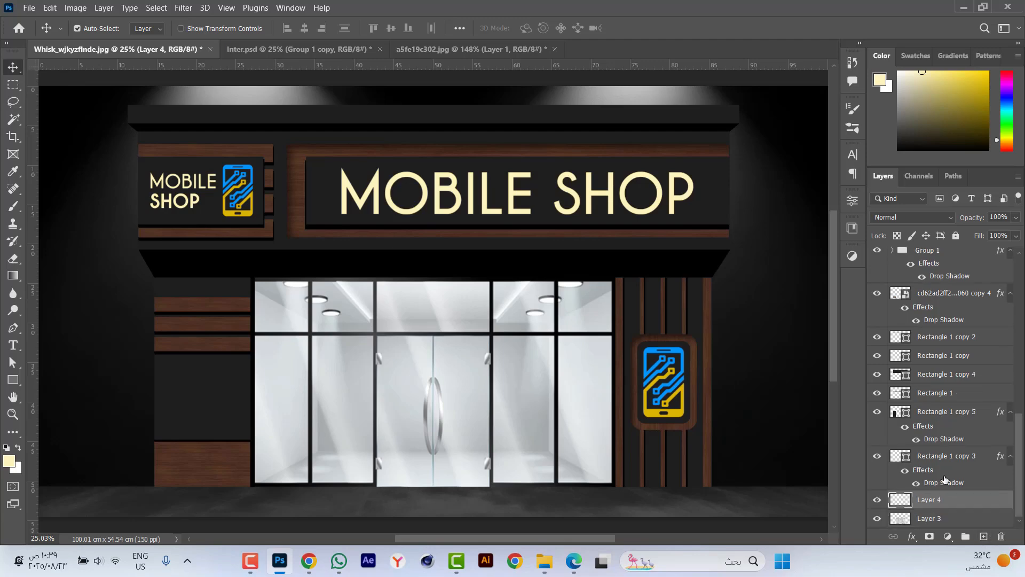
left_click(11, 463)
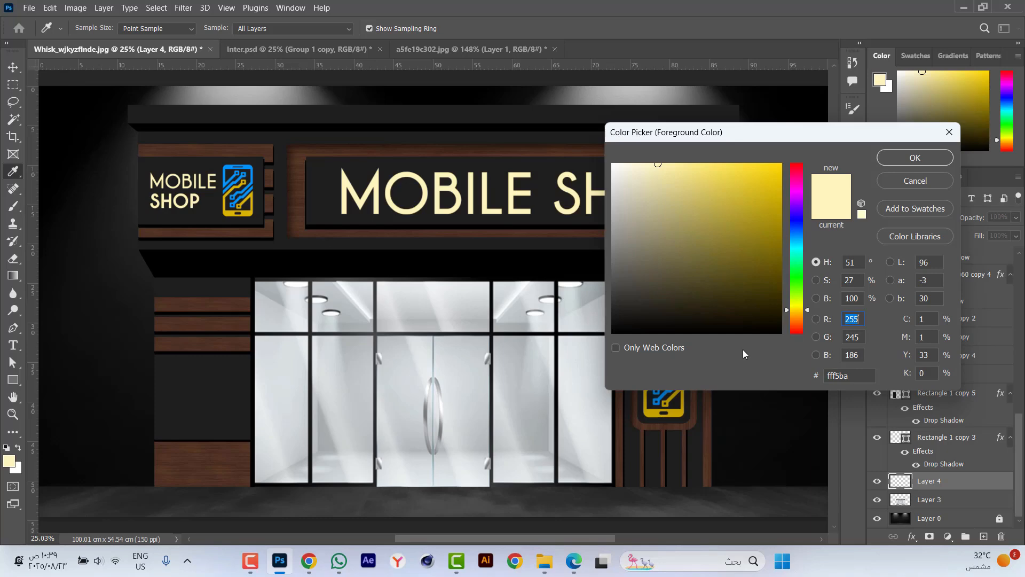
type("30")
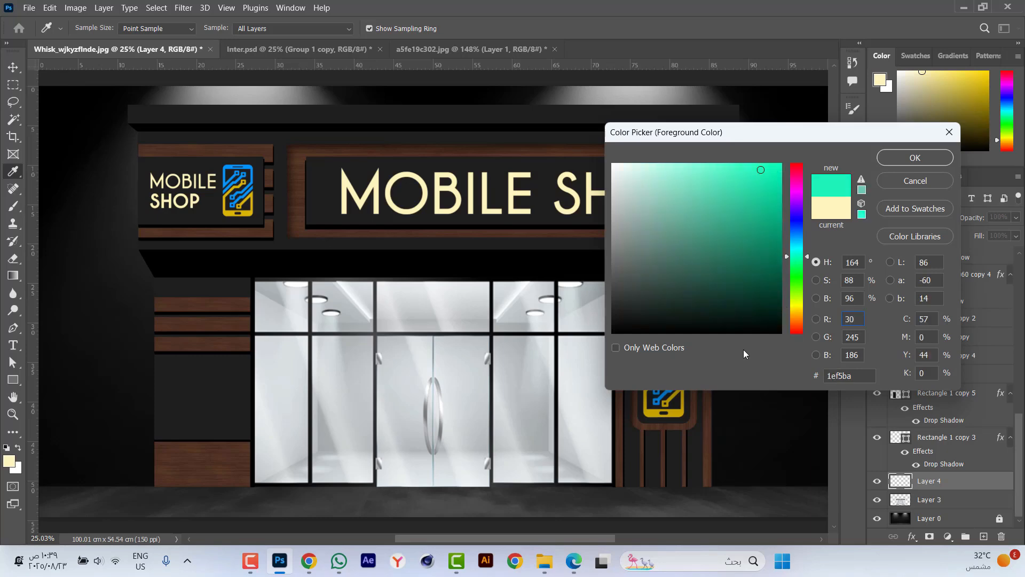
key("Tab")
type("30")
key("Tab")
type("30")
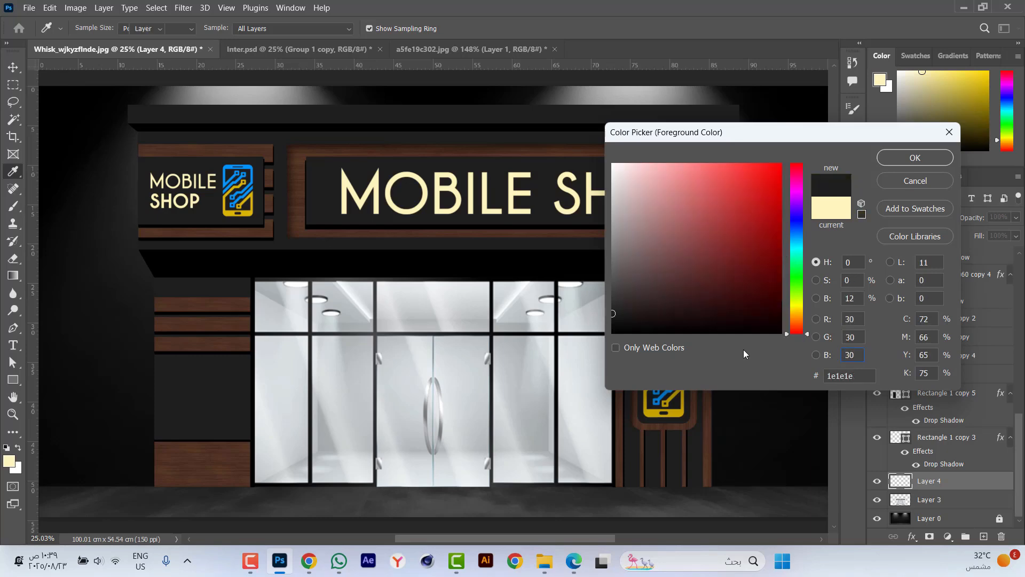
key("Return")
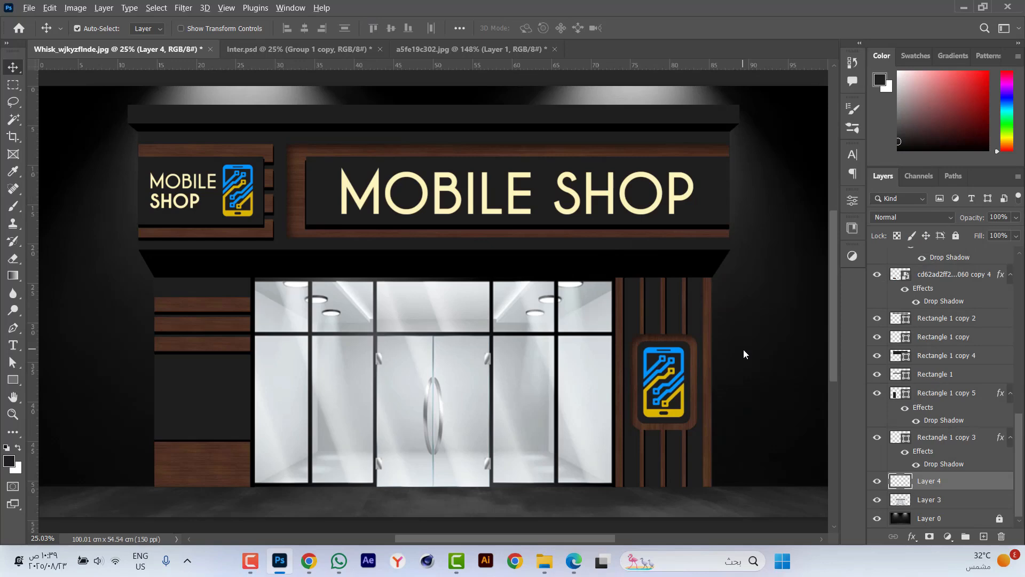
Fill the new layer with the dark grey foreground colour and clip it to the glass storefront layer.
key("alt+BackSpace")
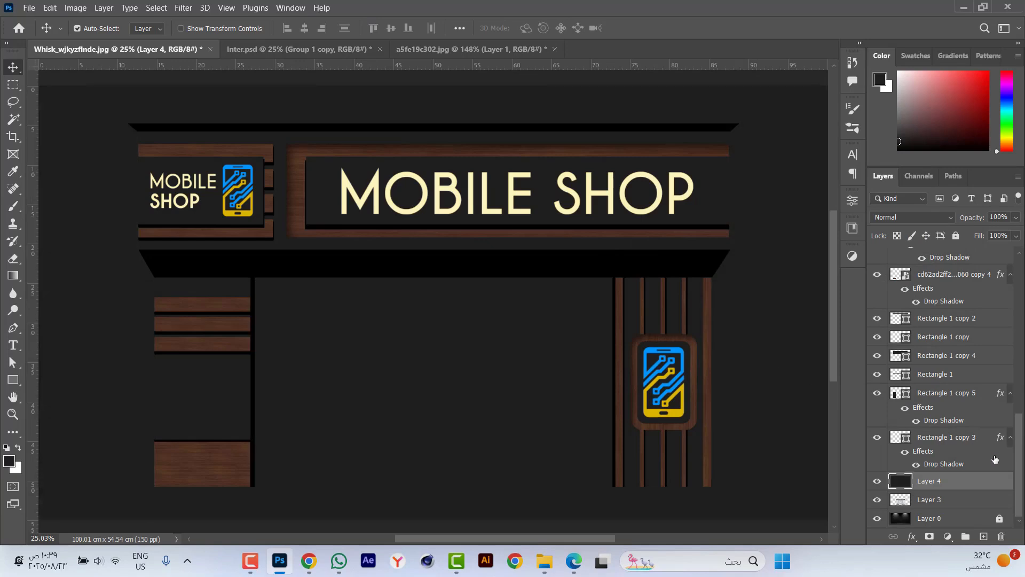
left_click(901, 489, "alt")
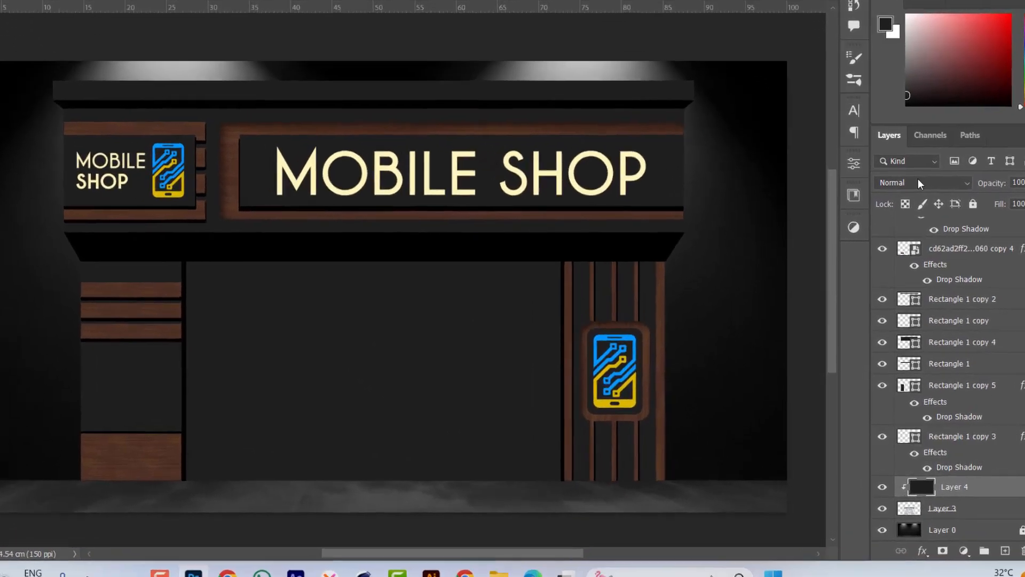
Open the blend mode choices for the clipped dark grey layer.
left_click(911, 217)
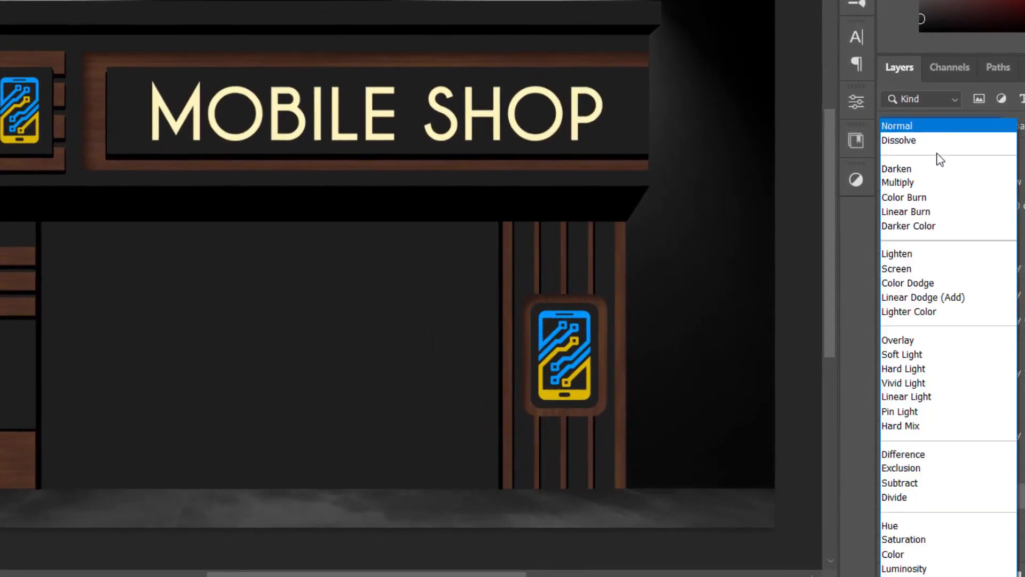
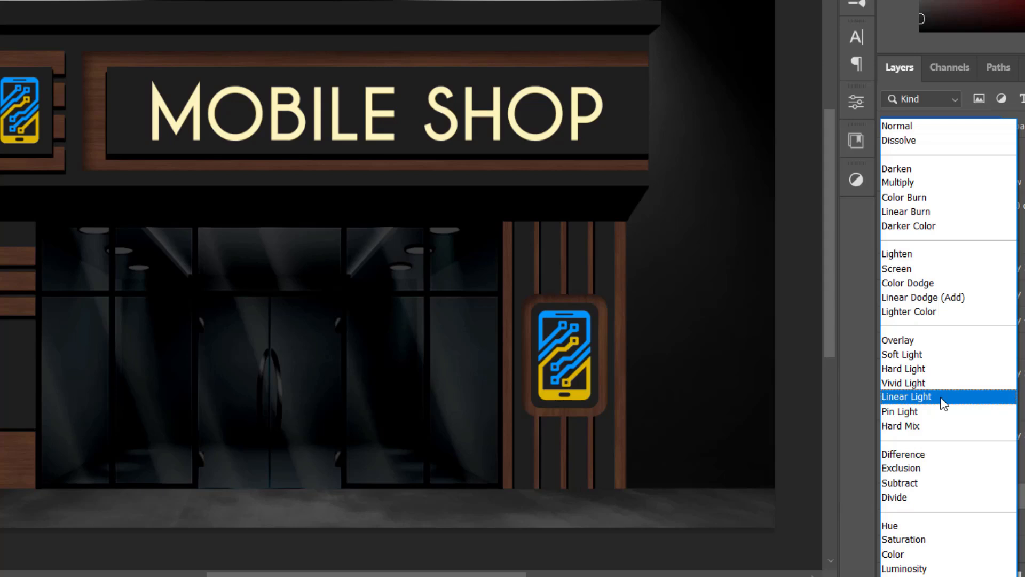
Set the clipped dark grey layer to Linear Light blending at 60% opacity.
left_click(943, 397)
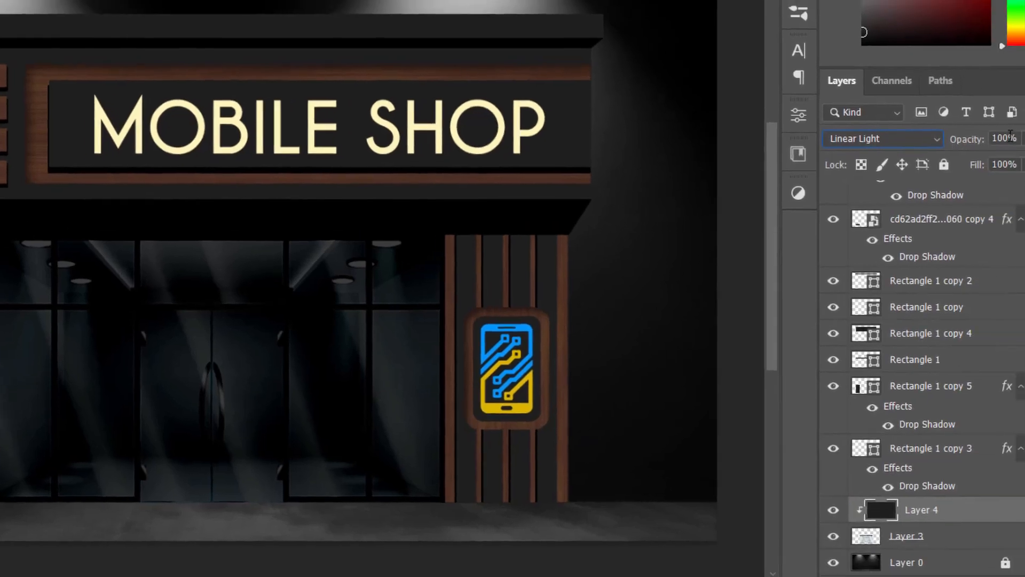
type("70")
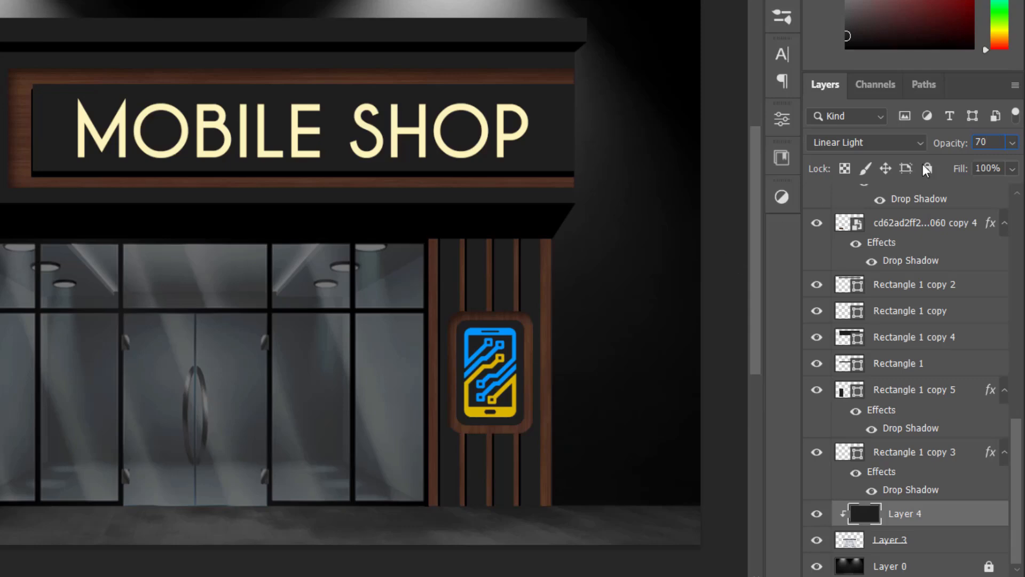
key("Return")
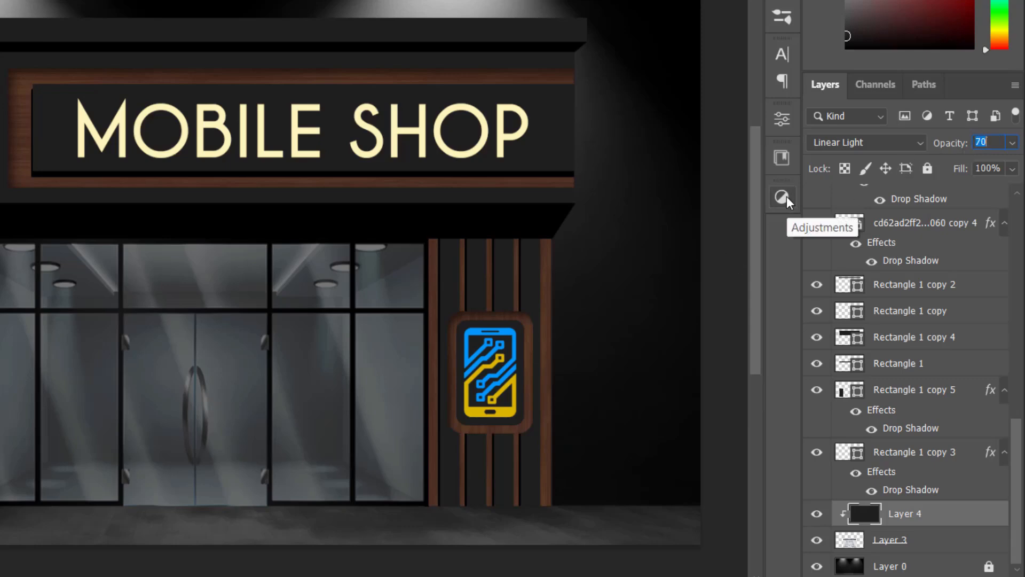
type("80")
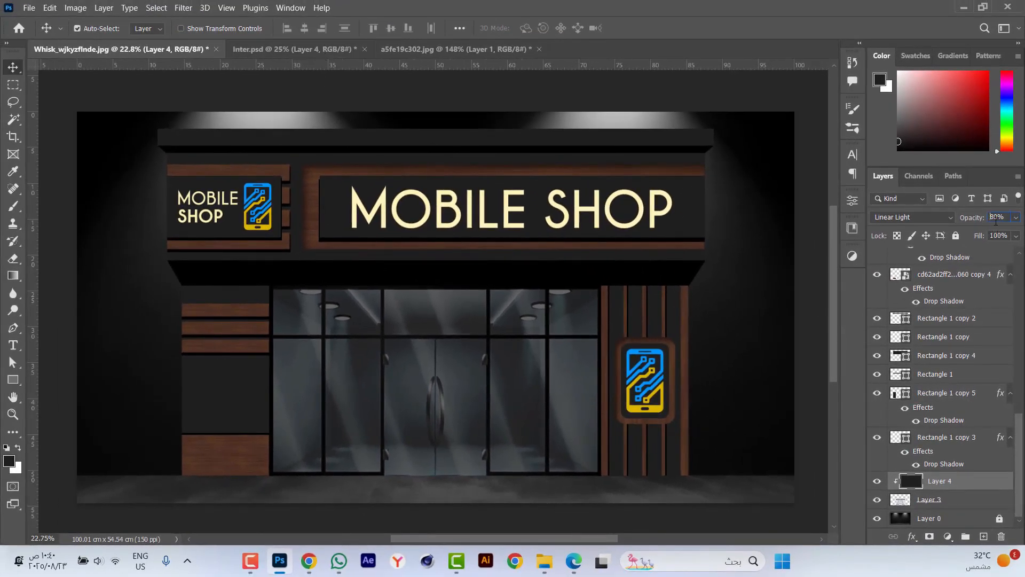
left_click(996, 218)
type("60")
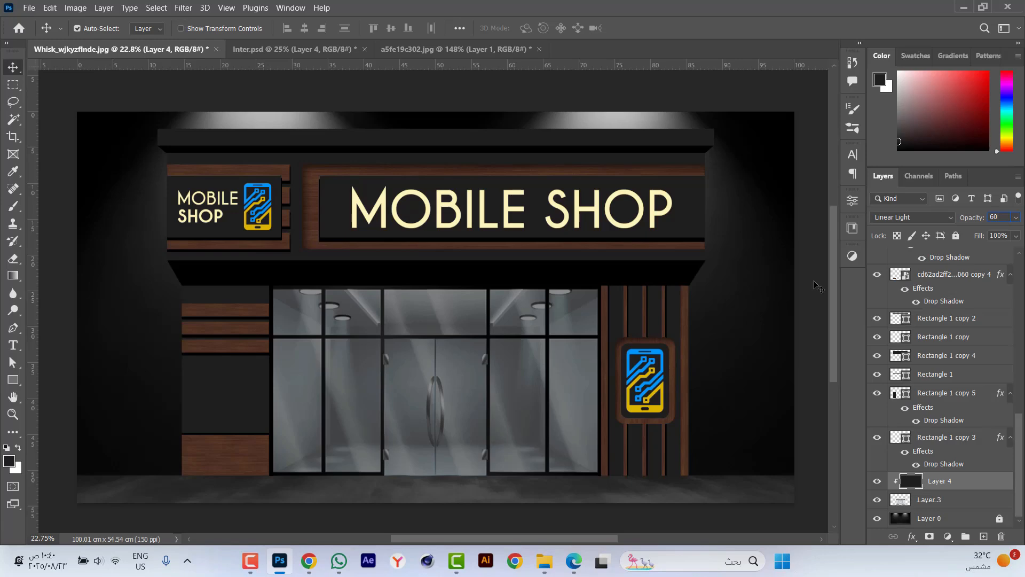
Darken the glass storefront layer with Curves, moving the black point to input 95 and a midtone point to input 190, output 82.
left_click(963, 500)
key("ctrl")
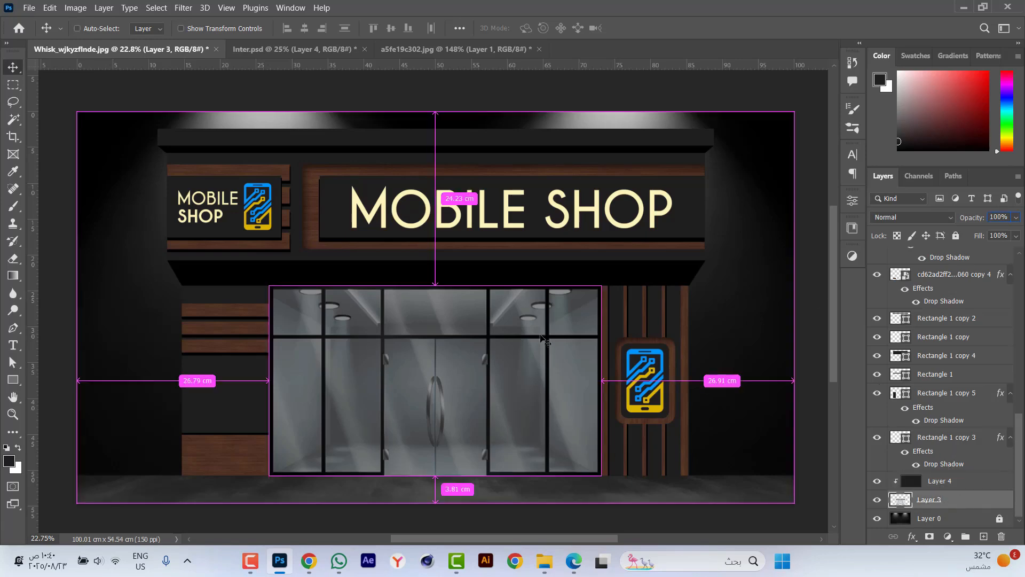
key("ctrl+m")
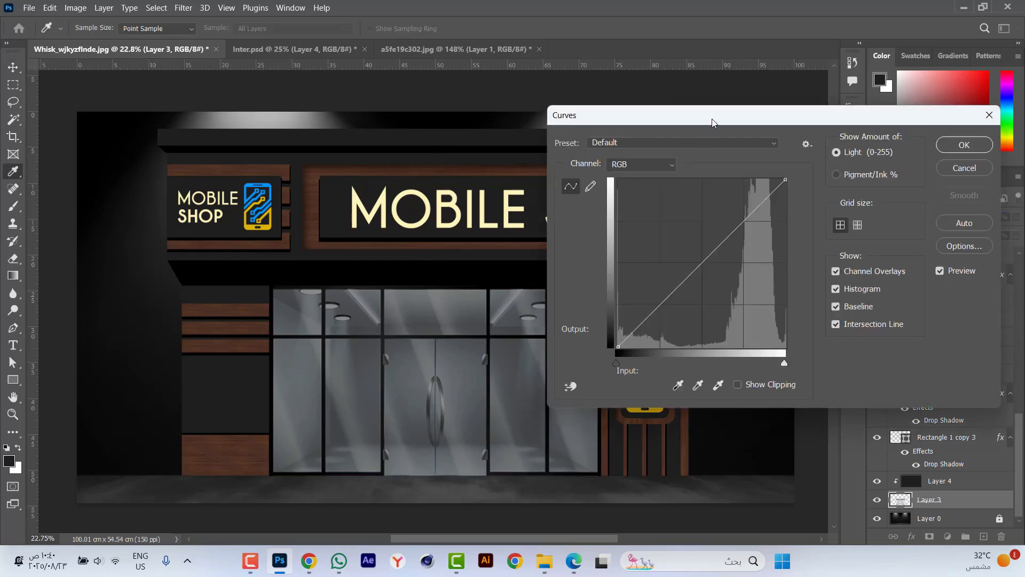
left_click_drag(712, 118, 759, 131)
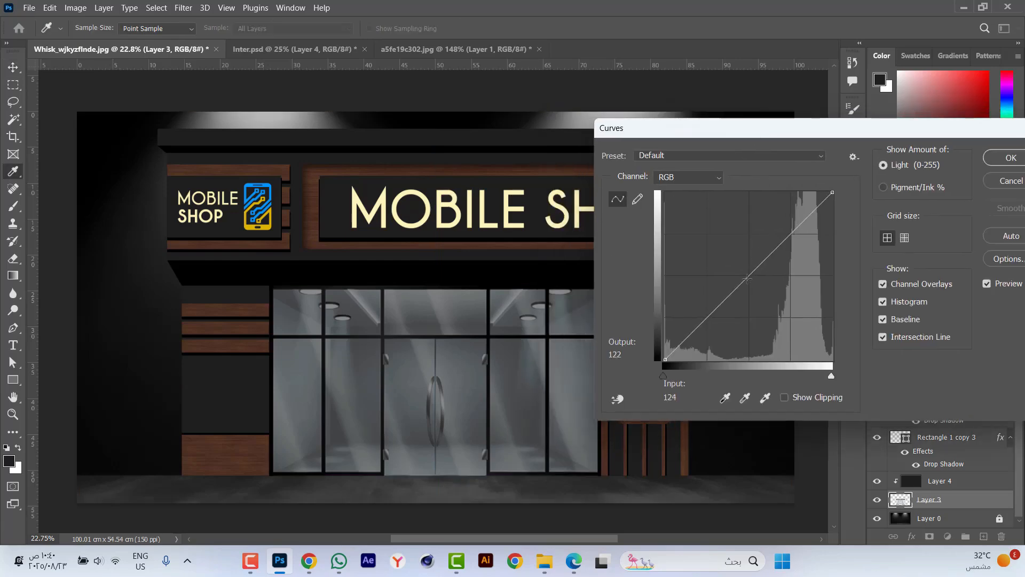
left_click_drag(746, 278, 765, 297)
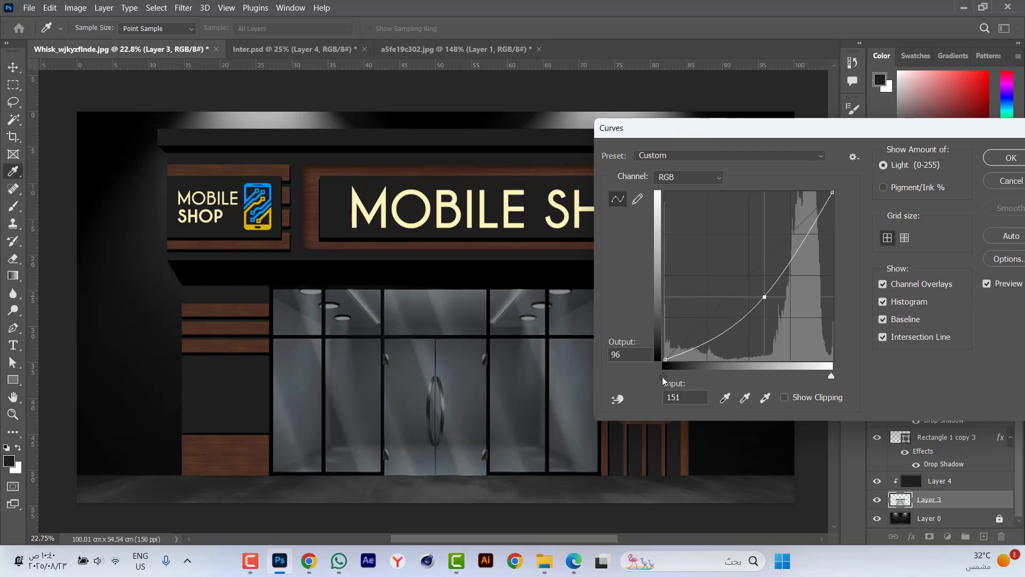
left_click_drag(662, 376, 726, 383)
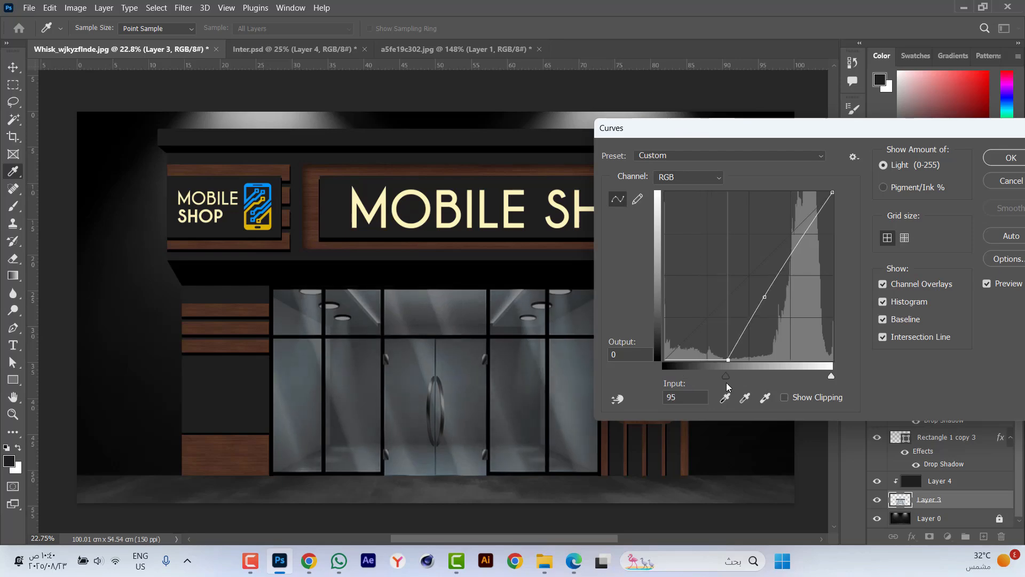
left_click_drag(766, 299, 791, 309)
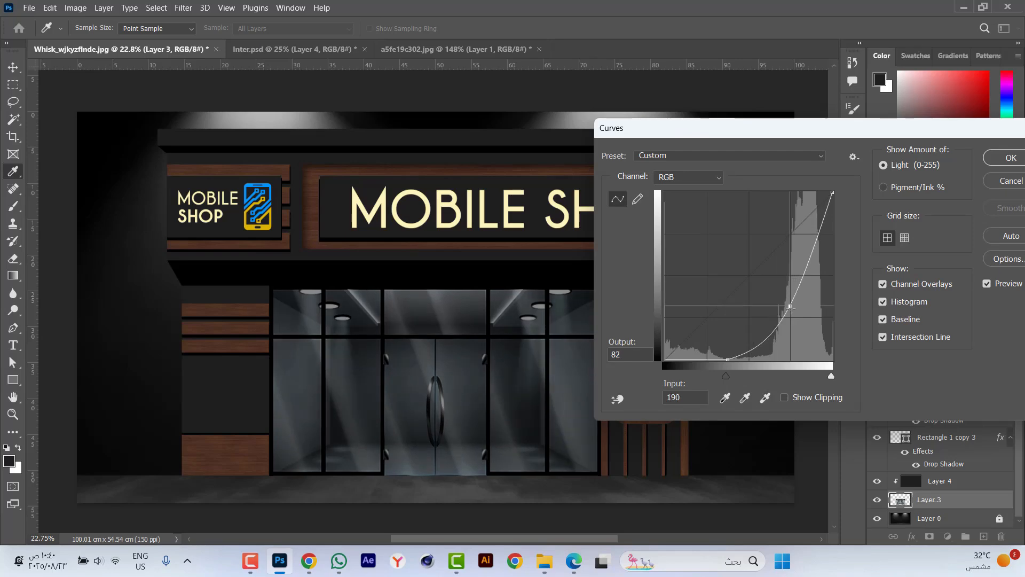
left_click(1009, 158)
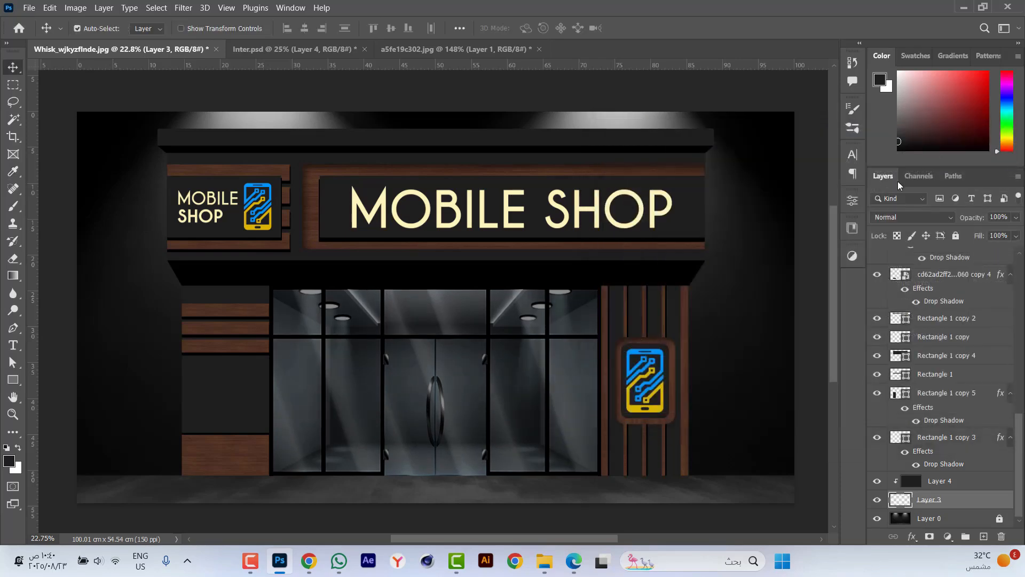
Duplicate the dark rectangle behind the large MOBILE SHOP lettering and remove the drop shadow from the copy.
key("ctrl+0")
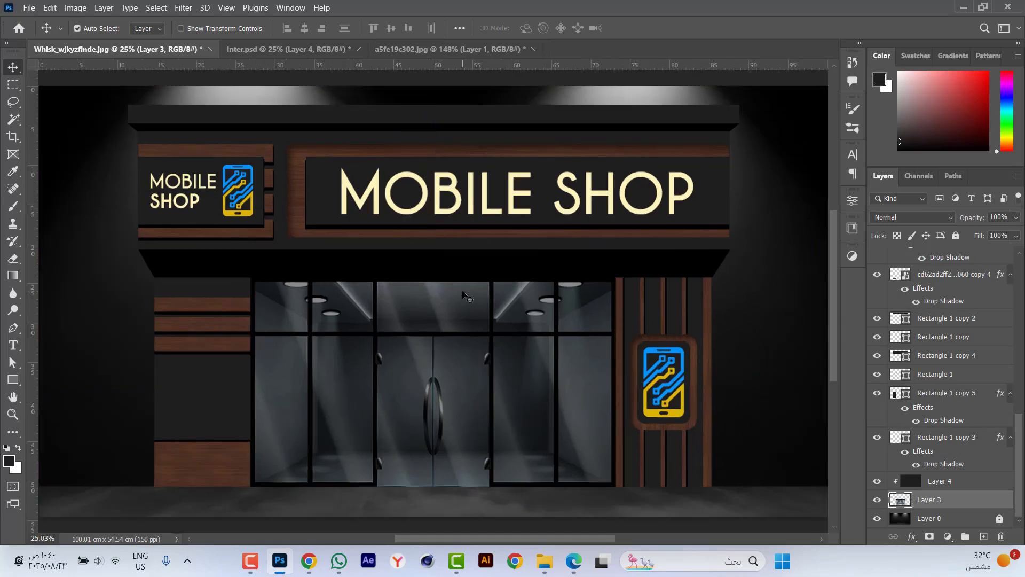
scroll(414, 394, "down", 1)
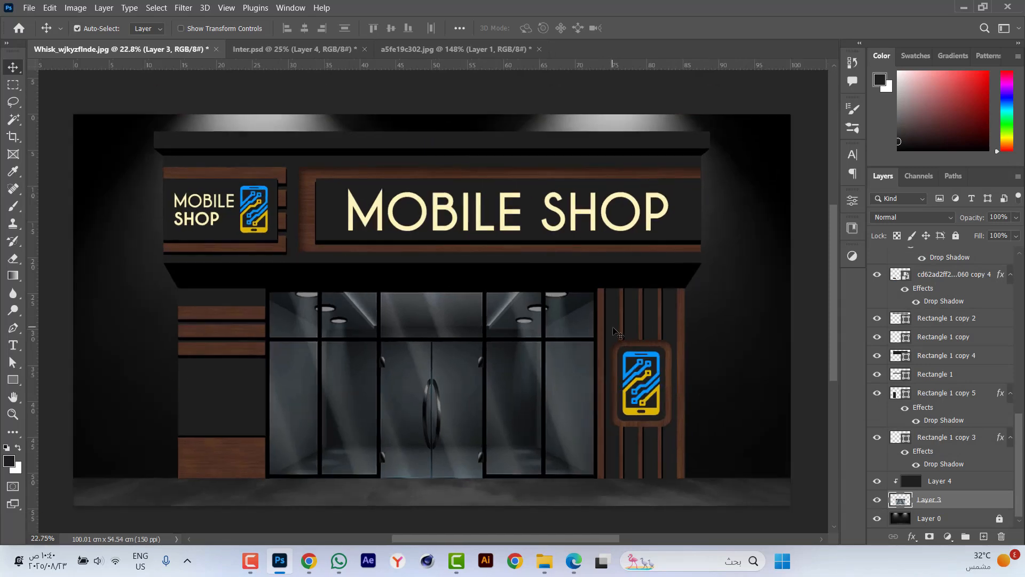
scroll(605, 324, "down", 1)
left_click(809, 290)
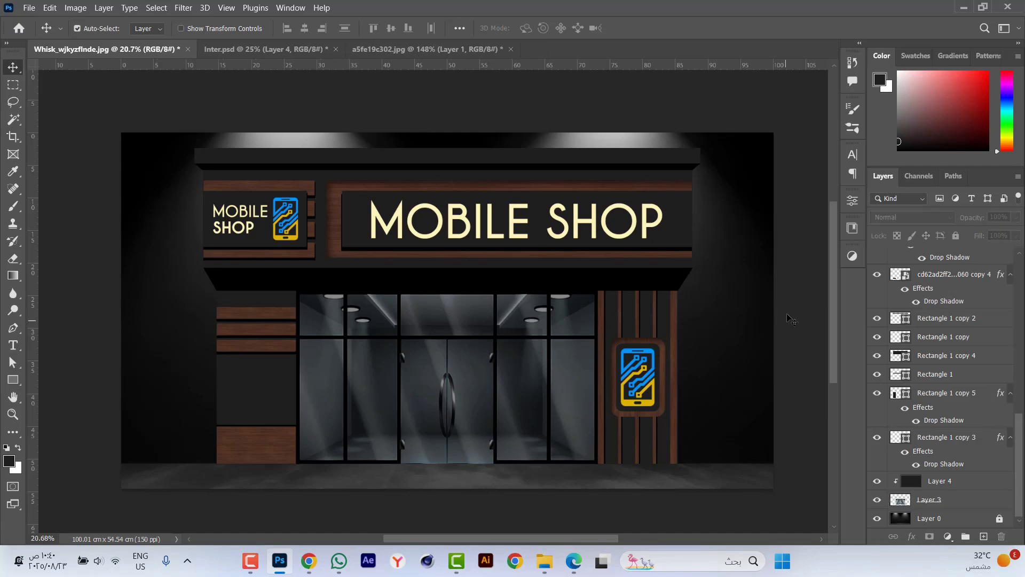
scroll(645, 208, "up", 2)
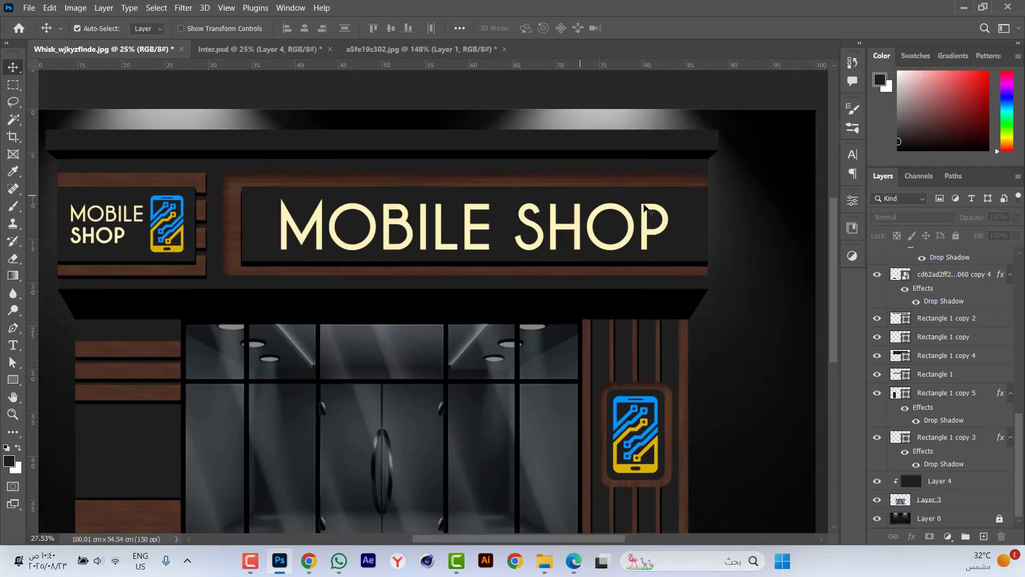
left_click(698, 231)
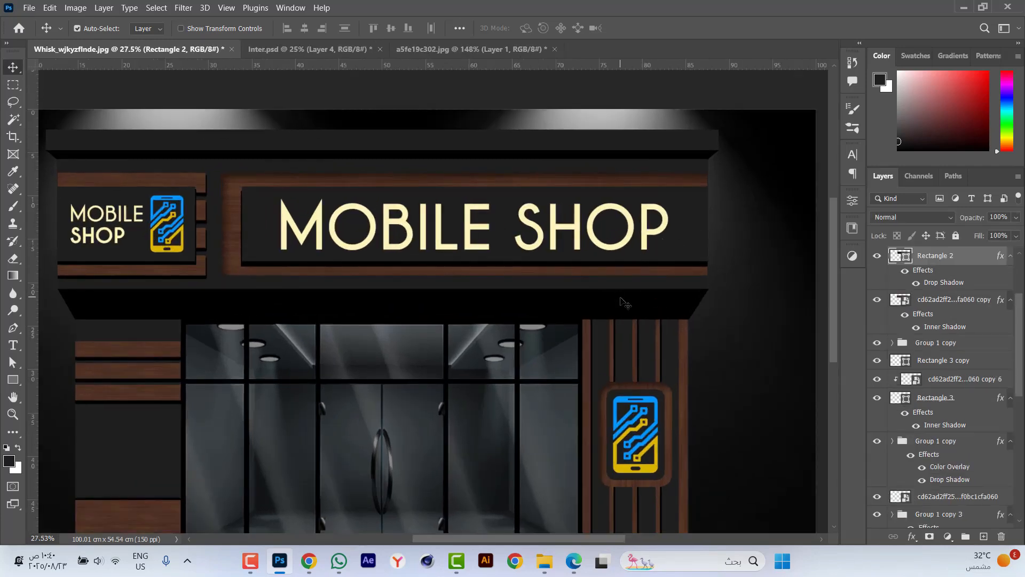
key("ctrl")
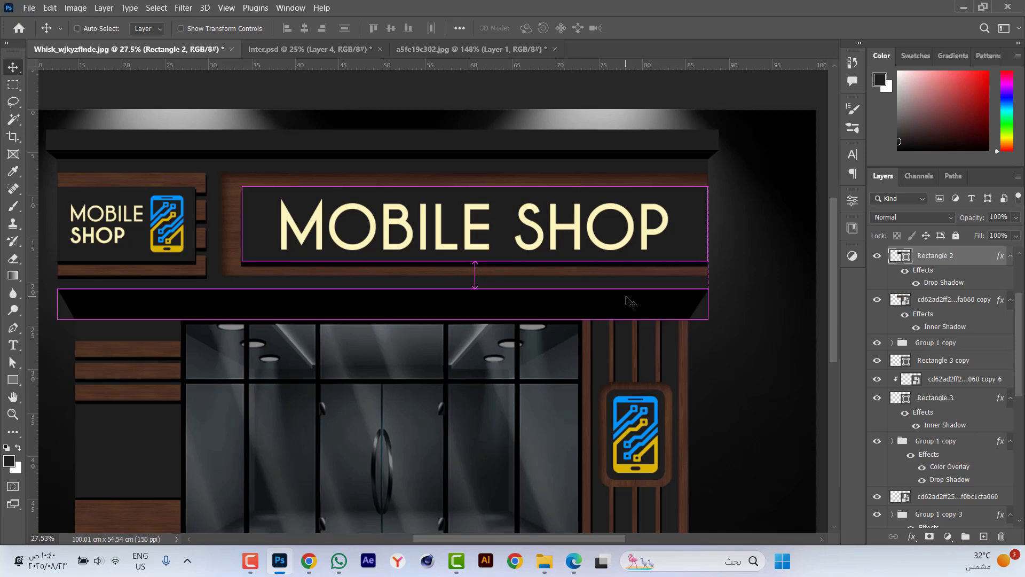
key("ctrl+j")
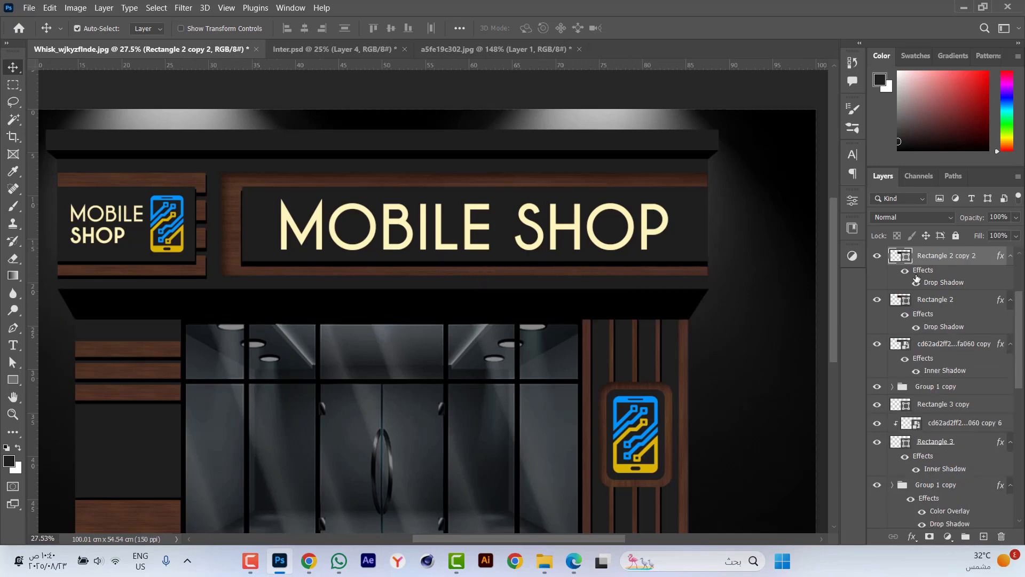
left_click_drag(919, 273, 1001, 536)
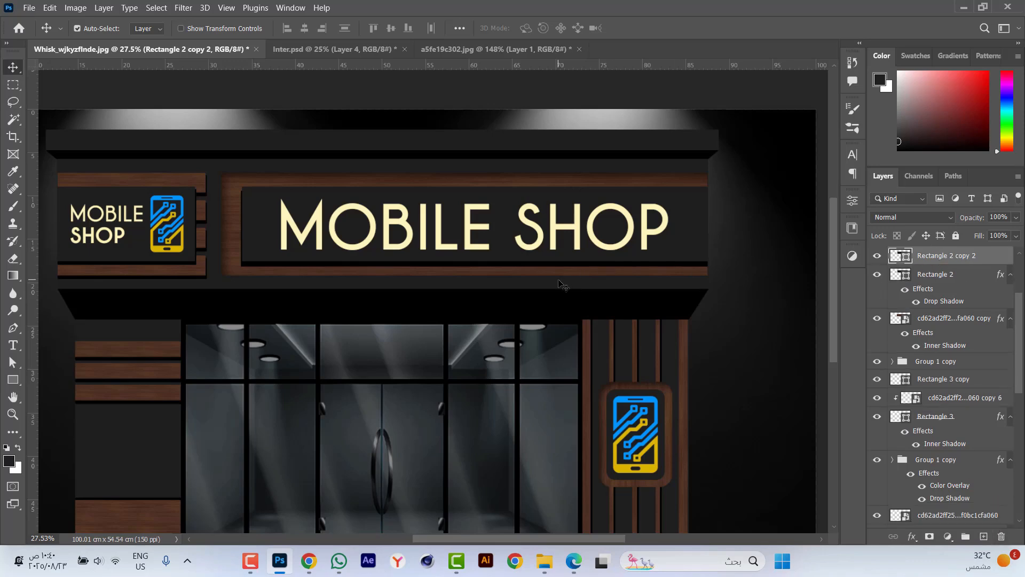
Remove the duplicated sign rectangle's fill and give it a light cream stroke from the recently used colours.
key("u")
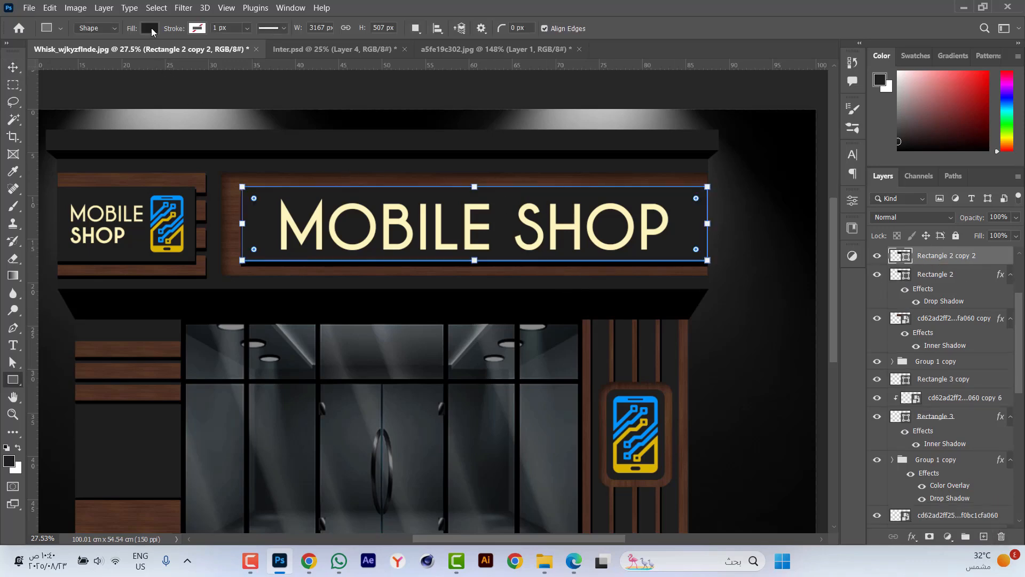
left_click(151, 27)
left_click(72, 54)
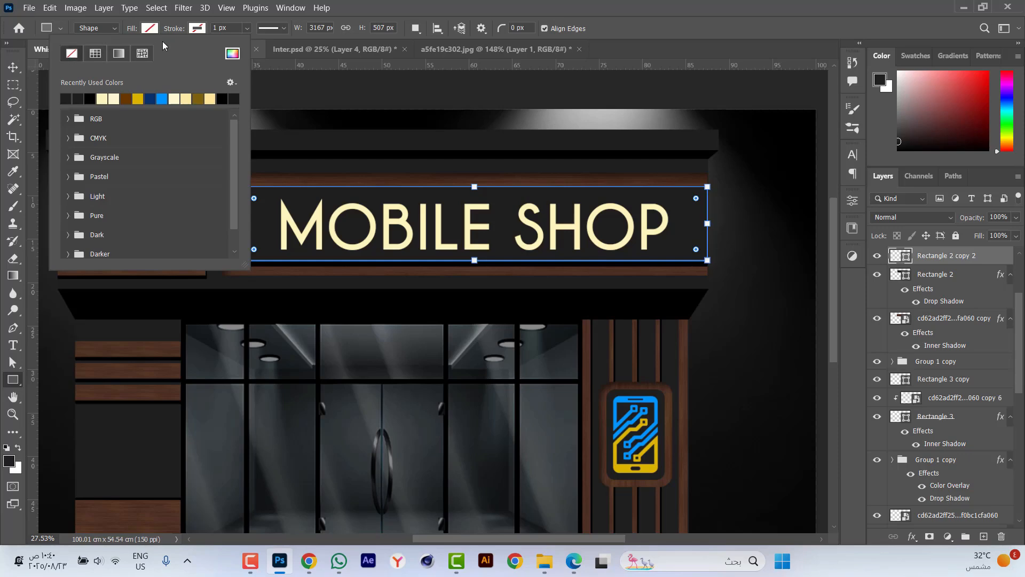
left_click(192, 30)
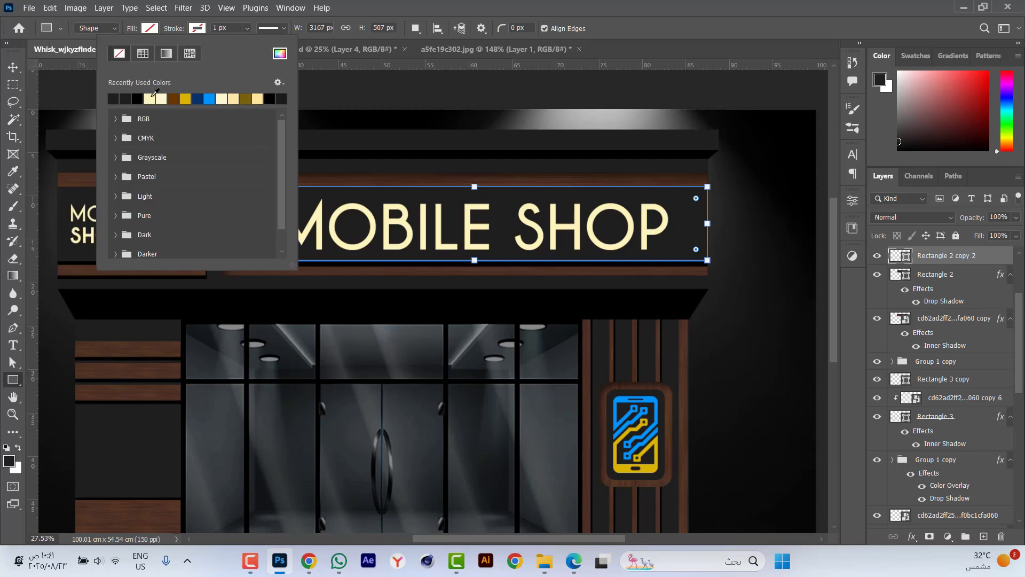
left_click(163, 99)
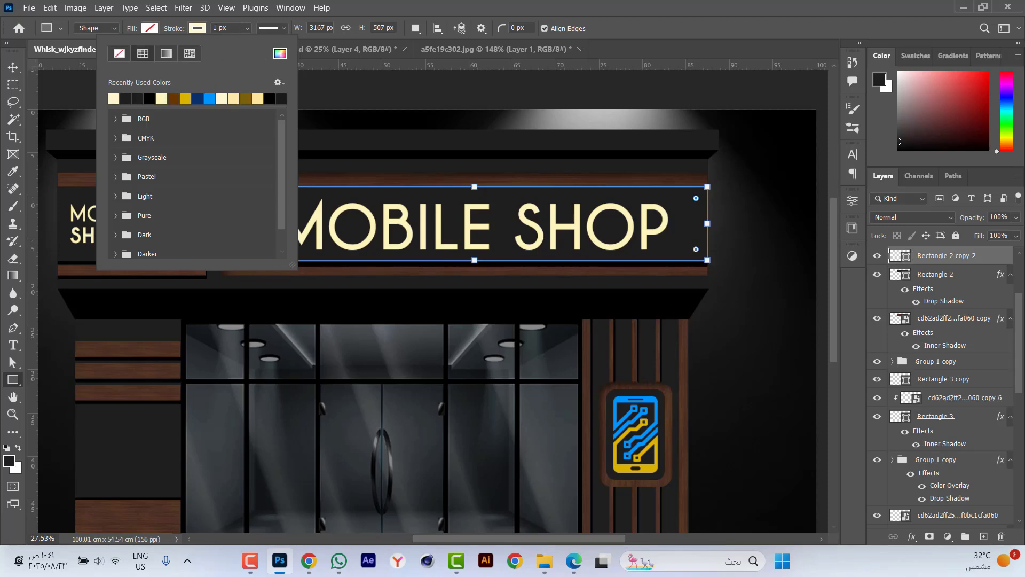
Set the sign outline's stroke width to 7 px and align the stroke to the outside of the rectangle.
left_click(216, 28)
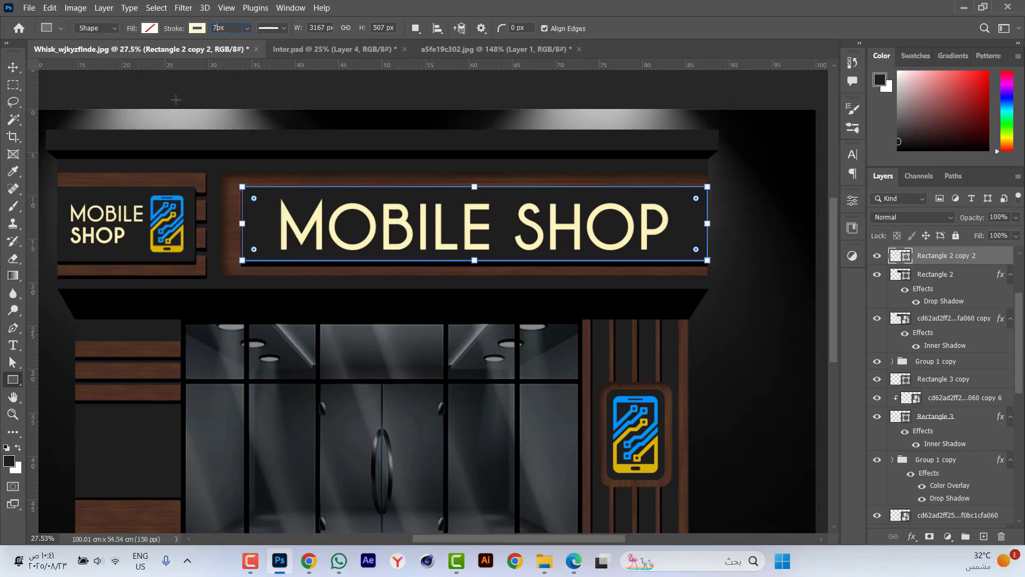
key("Return")
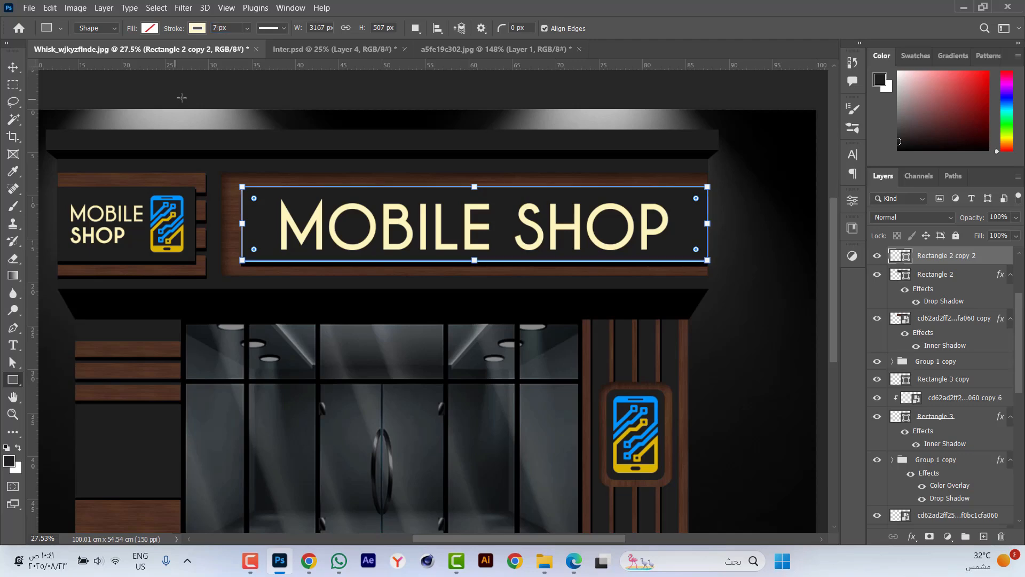
left_click(285, 27)
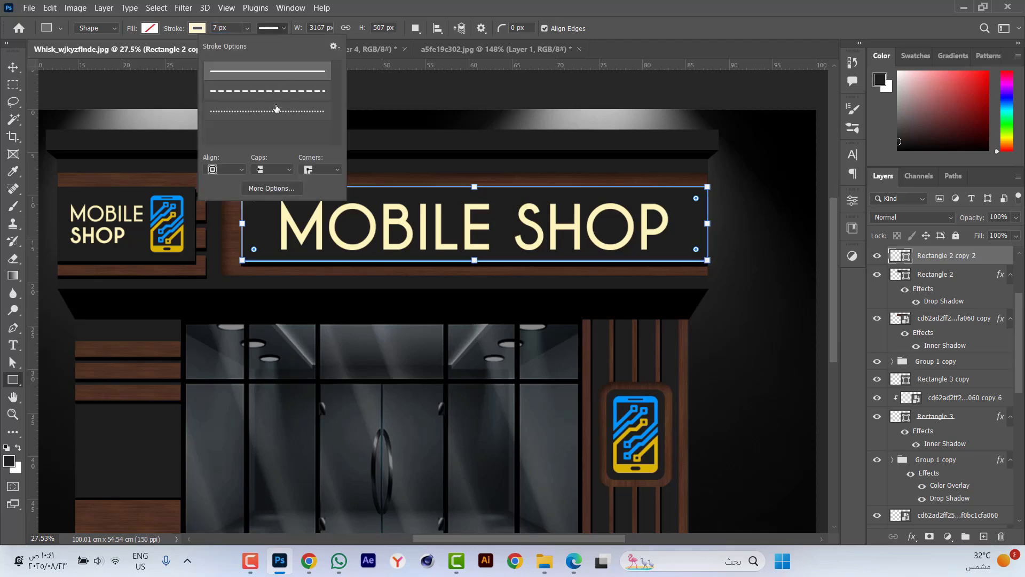
left_click(242, 170)
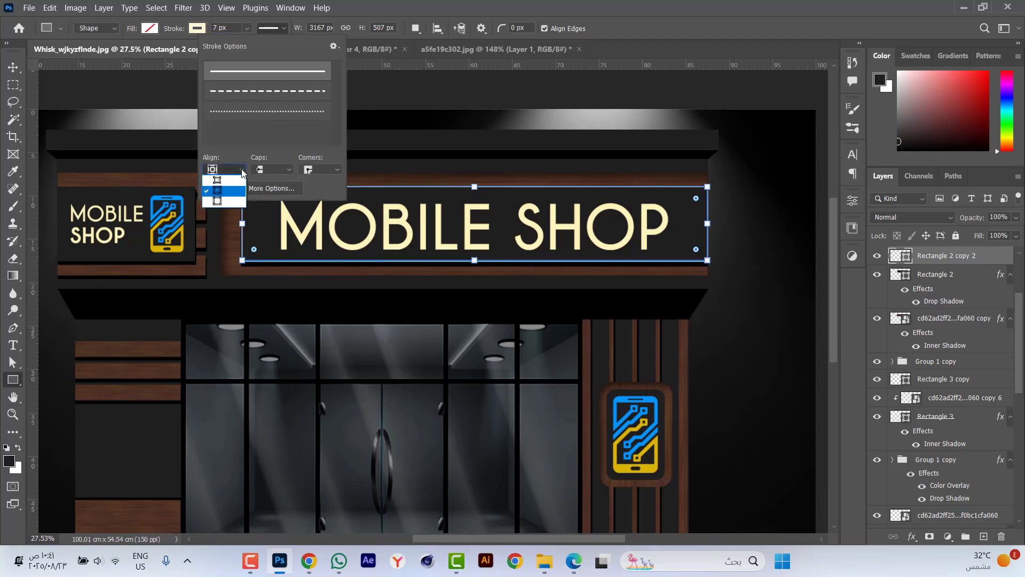
left_click(226, 200)
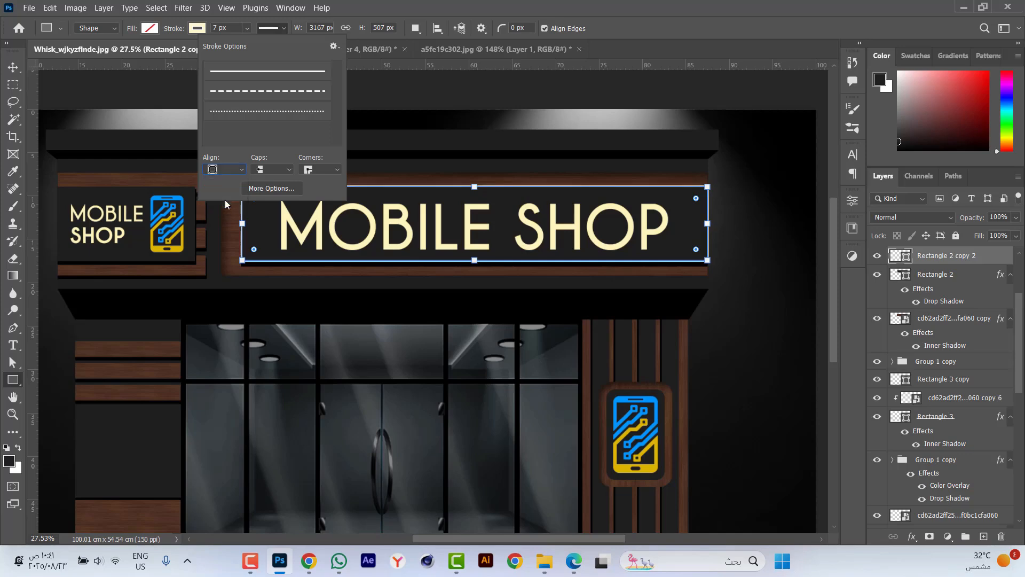
left_click(188, 304)
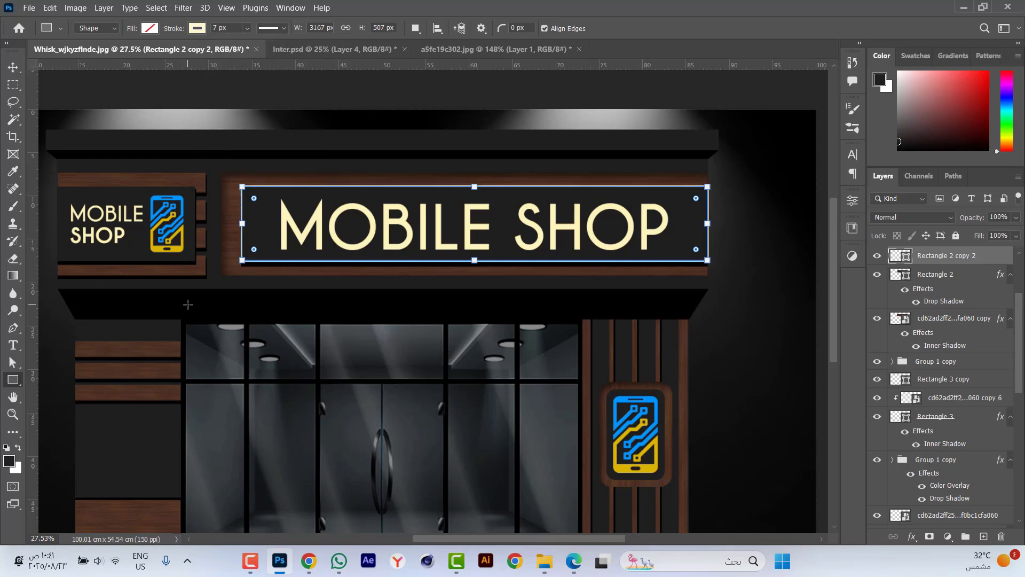
key("Return")
key("v")
Add a layer mask to the large sign's cream outline and hide its right-hand vertical edge with a rectangular selection.
scroll(670, 215, "up", 6)
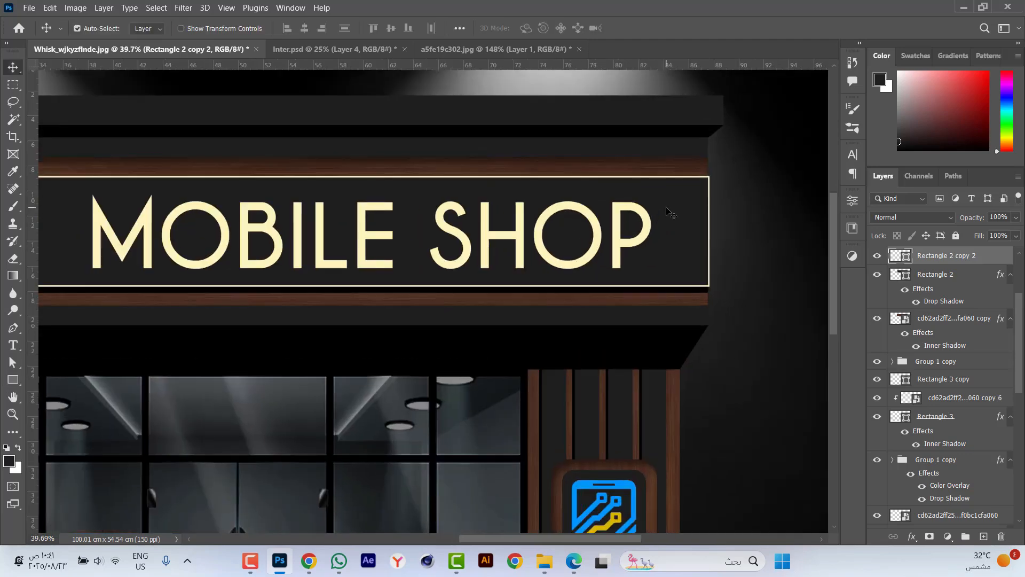
scroll(753, 205, "up", 6)
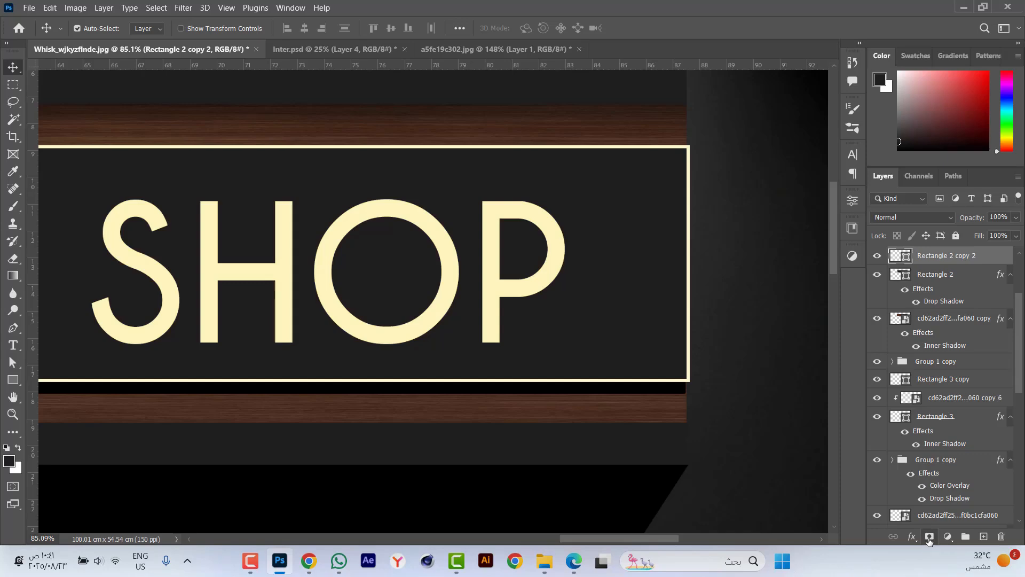
left_click(929, 536)
key("m")
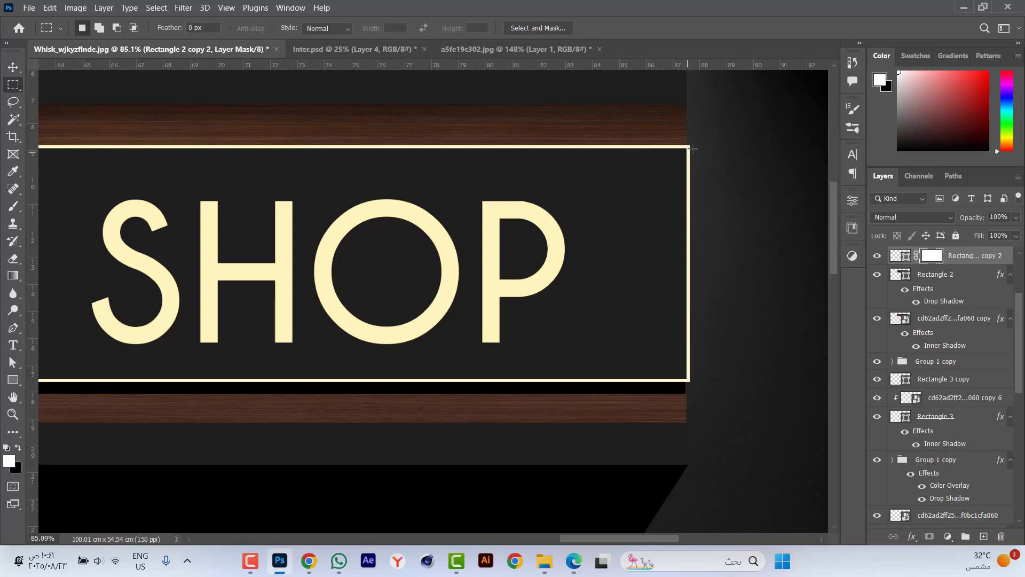
left_click_drag(752, 108, 687, 421)
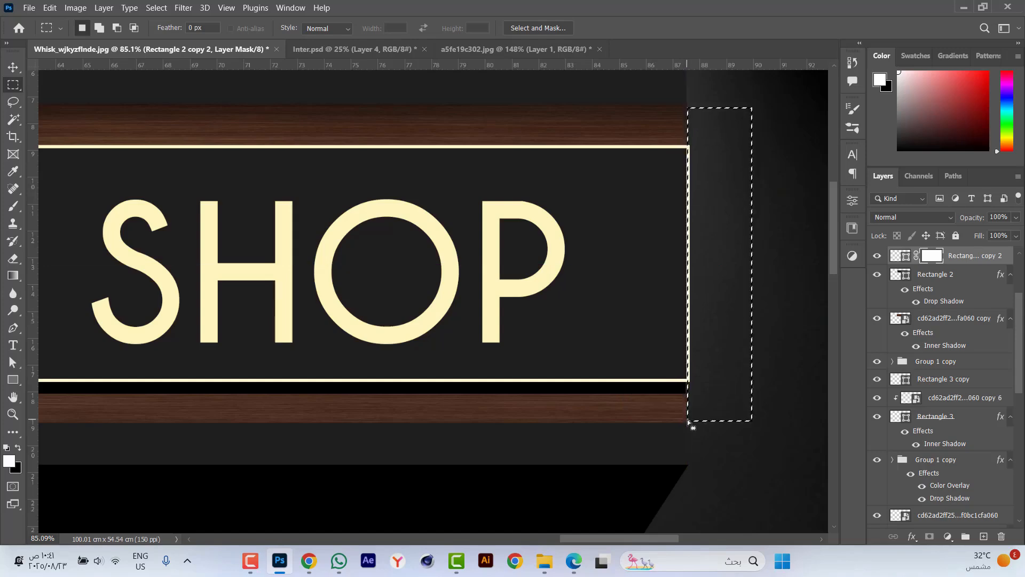
key("Left")
key("Left")
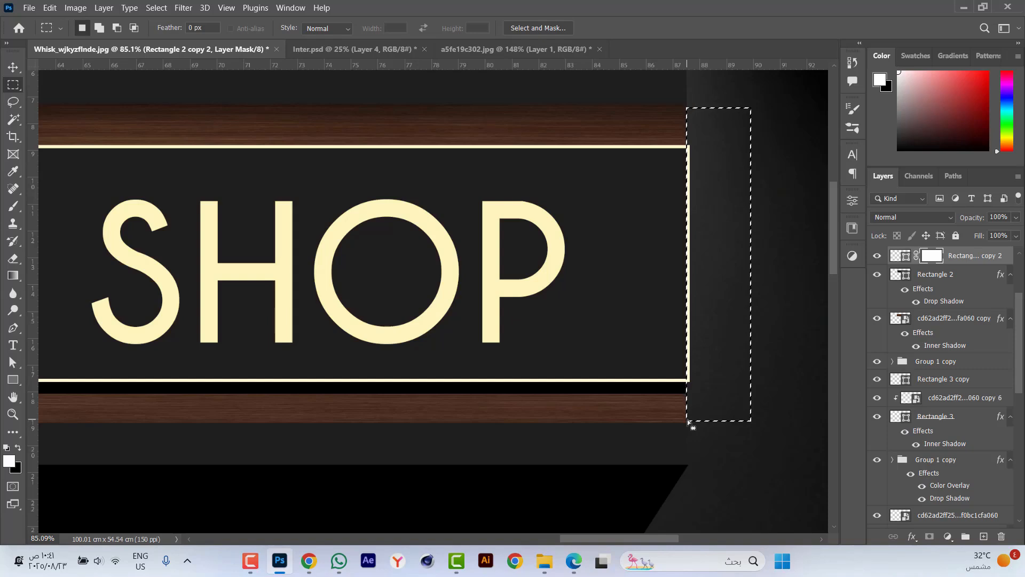
key("Delete")
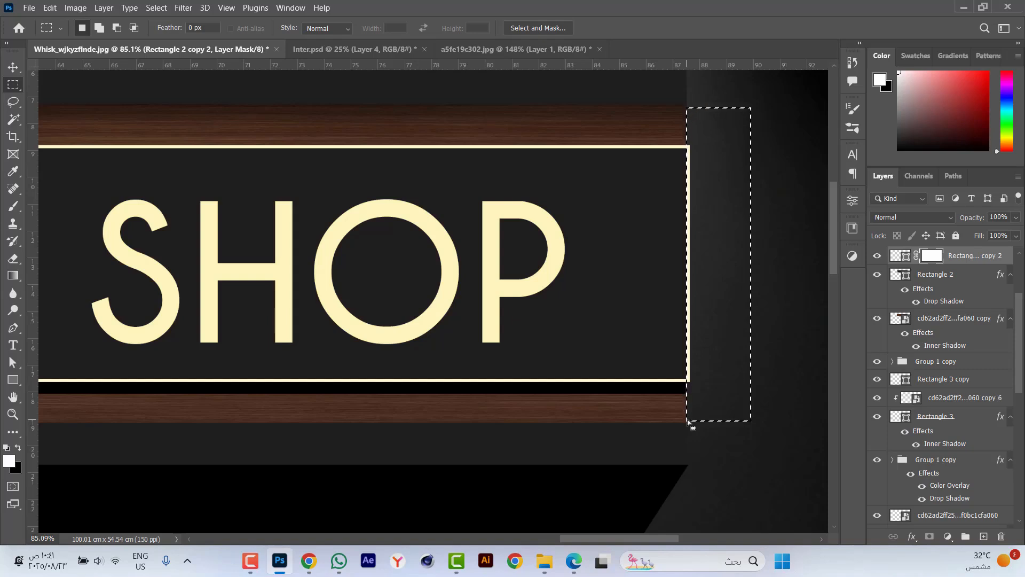
key("ctrl+d")
key("v")
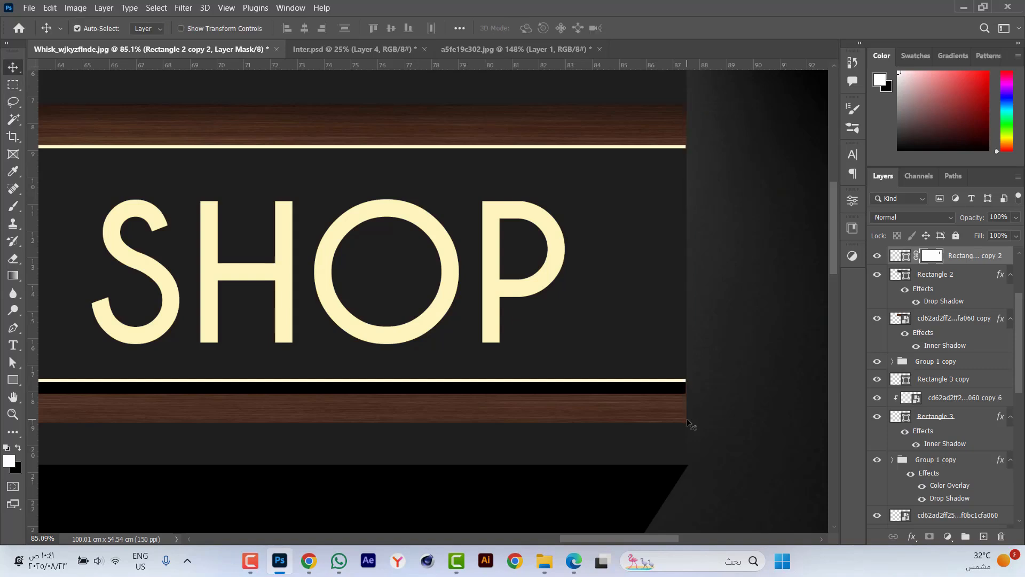
scroll(731, 278, "down", 4)
scroll(732, 279, "down", 3)
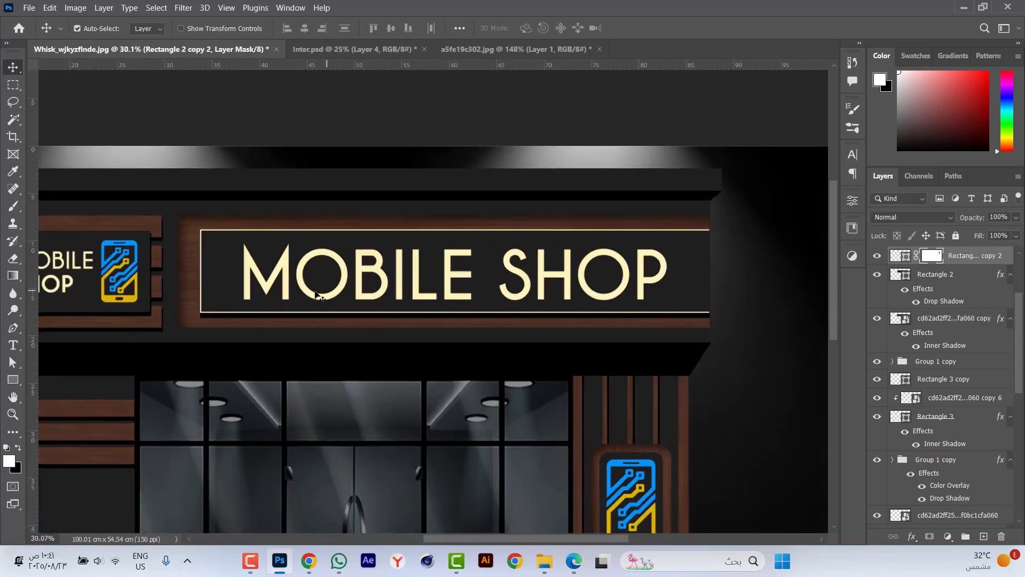
Add an Outer Glow to the large sign's outline layer and set the glow colour to dark gold 795f06.
scroll(568, 295, "up", 1)
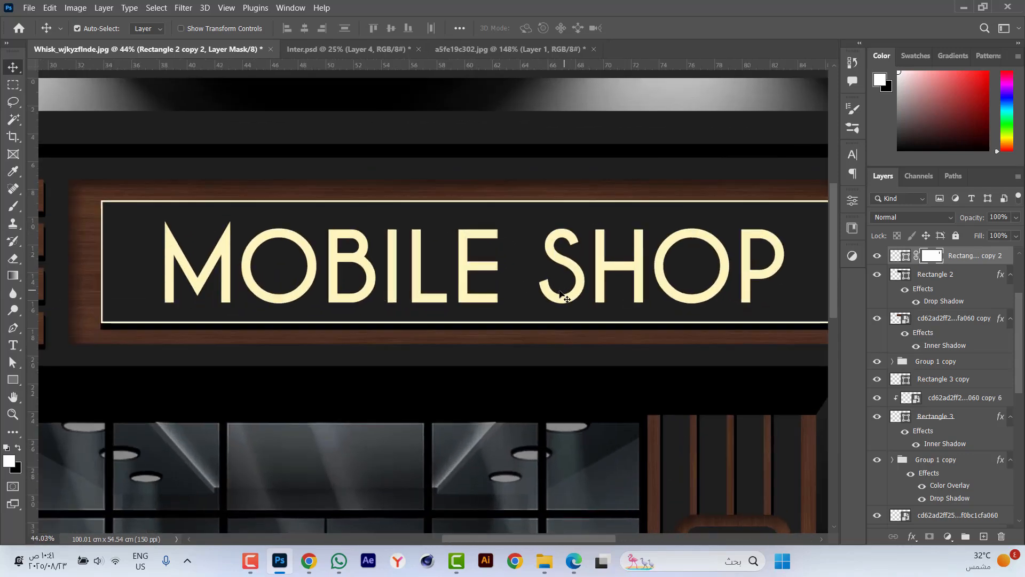
left_click(897, 258)
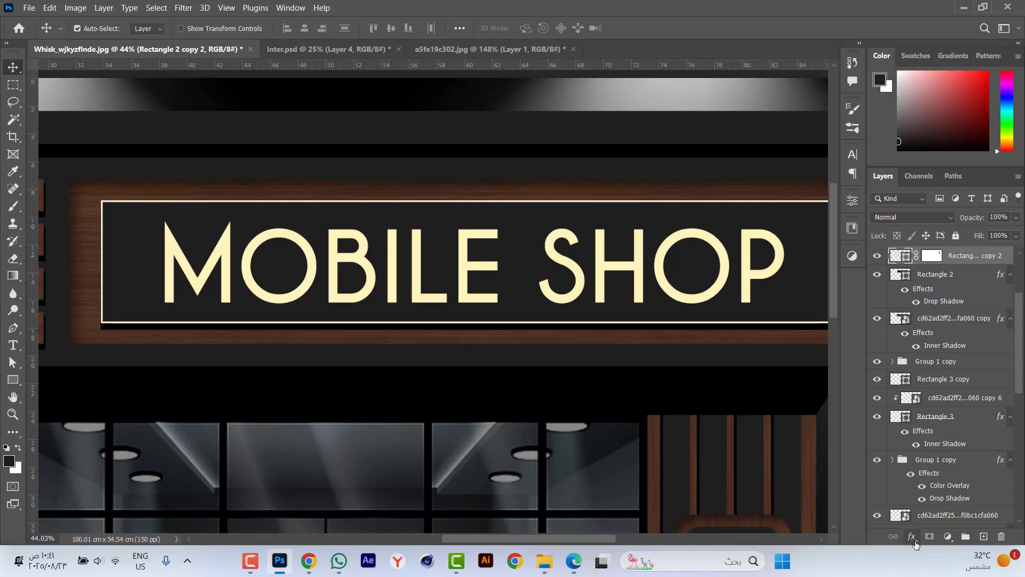
left_click(913, 537)
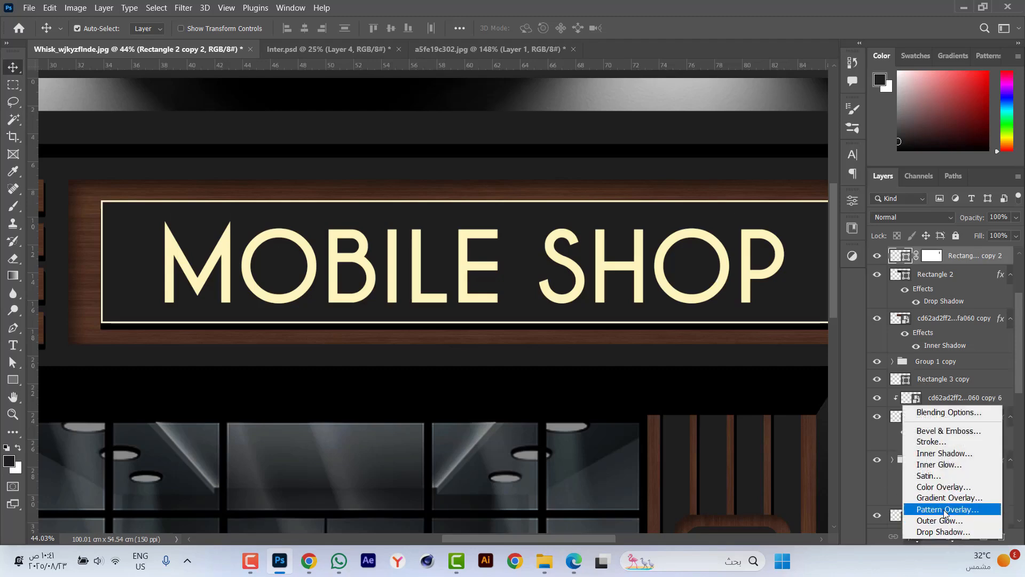
left_click(963, 413)
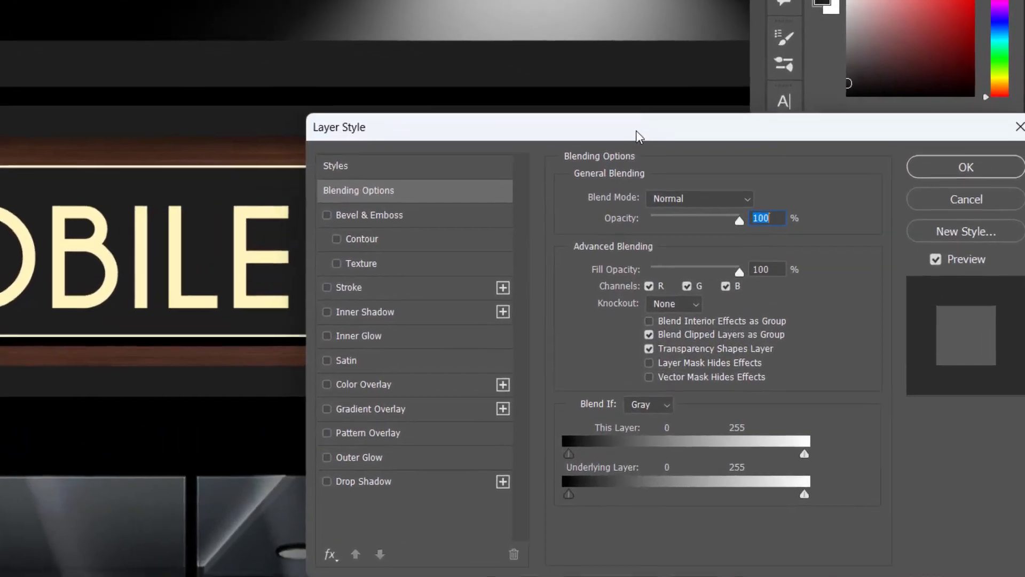
left_click(358, 458)
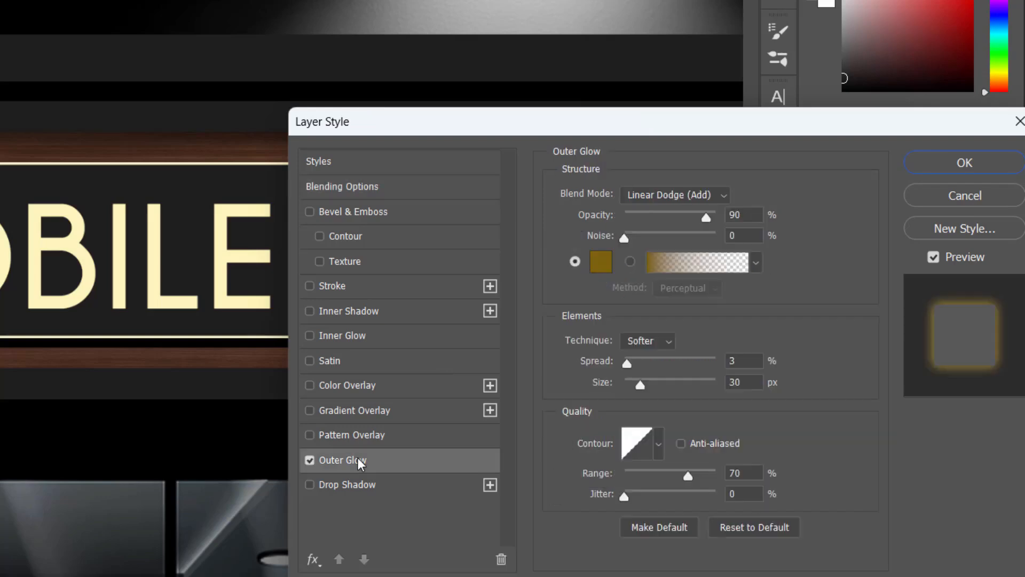
left_click(601, 265)
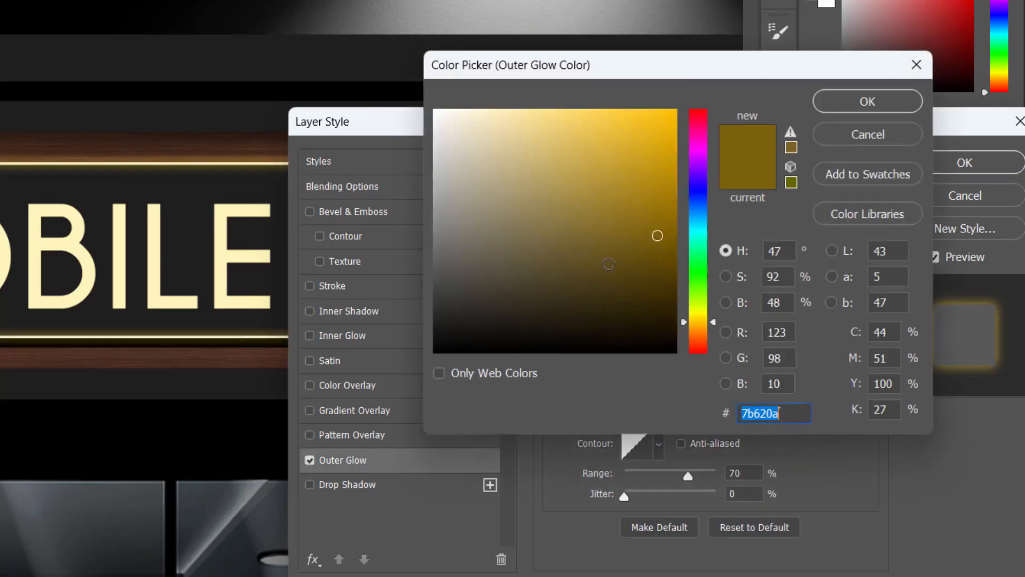
left_click_drag(658, 236, 665, 236)
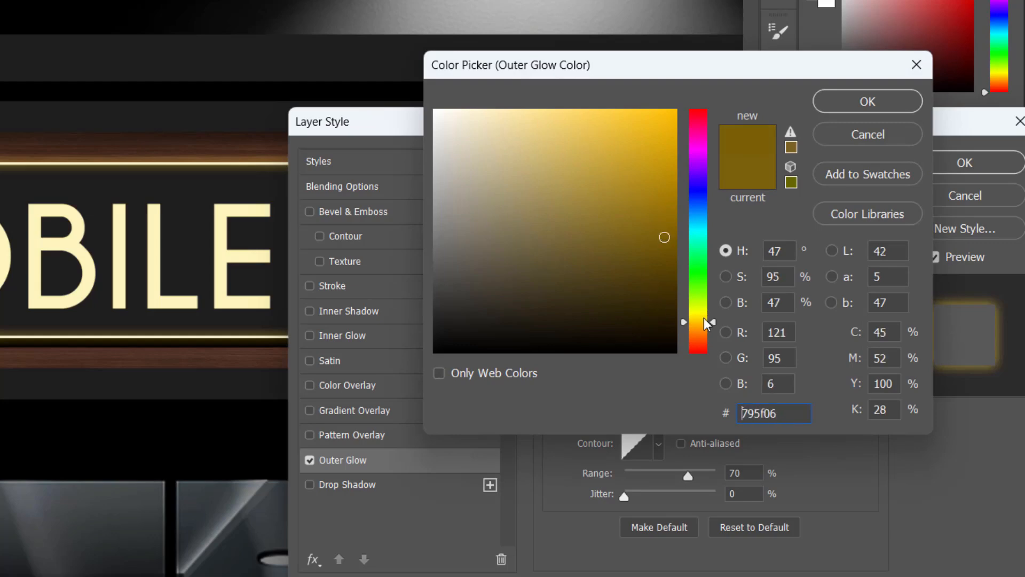
left_click(891, 110)
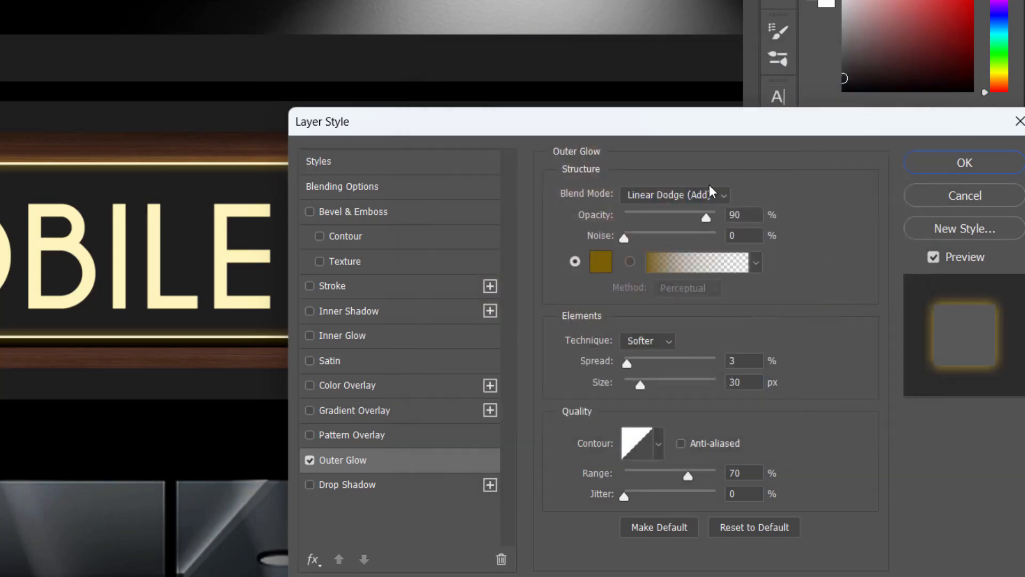
Set the outline's Outer Glow to Linear Dodge (Add) with a 60 px size and 7% spread, and apply it.
left_click(698, 191)
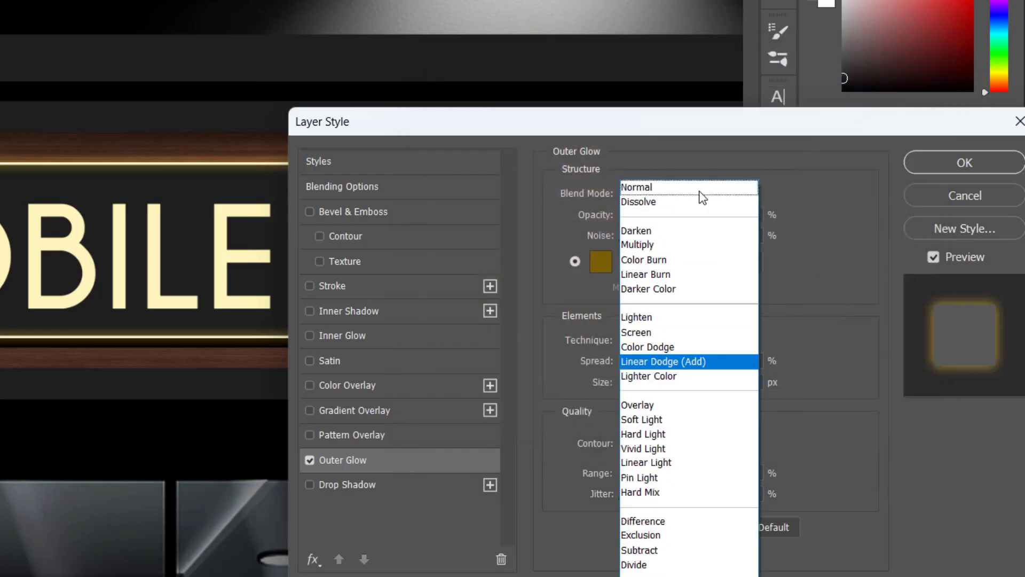
left_click(661, 360)
left_click(752, 381)
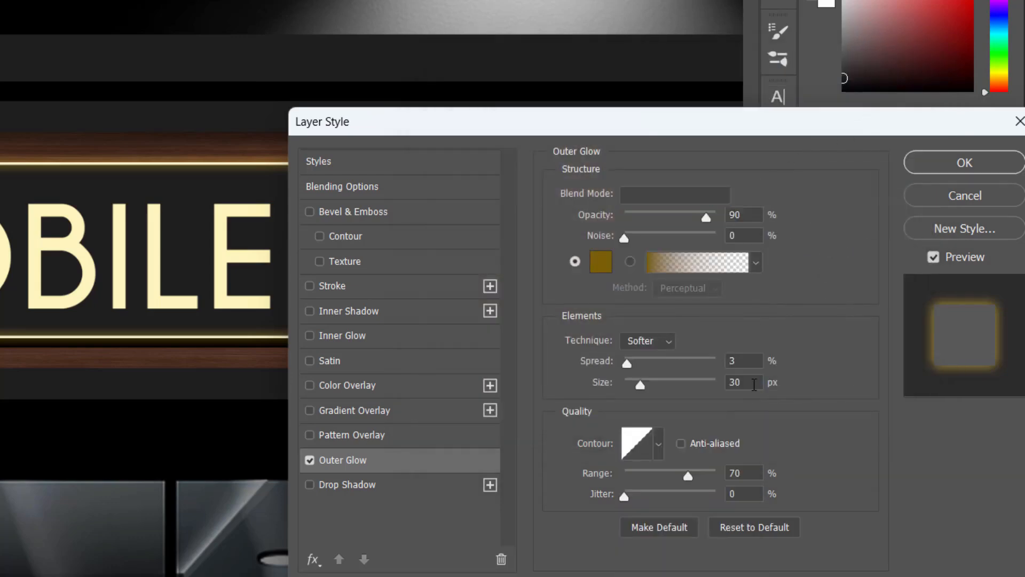
type("60")
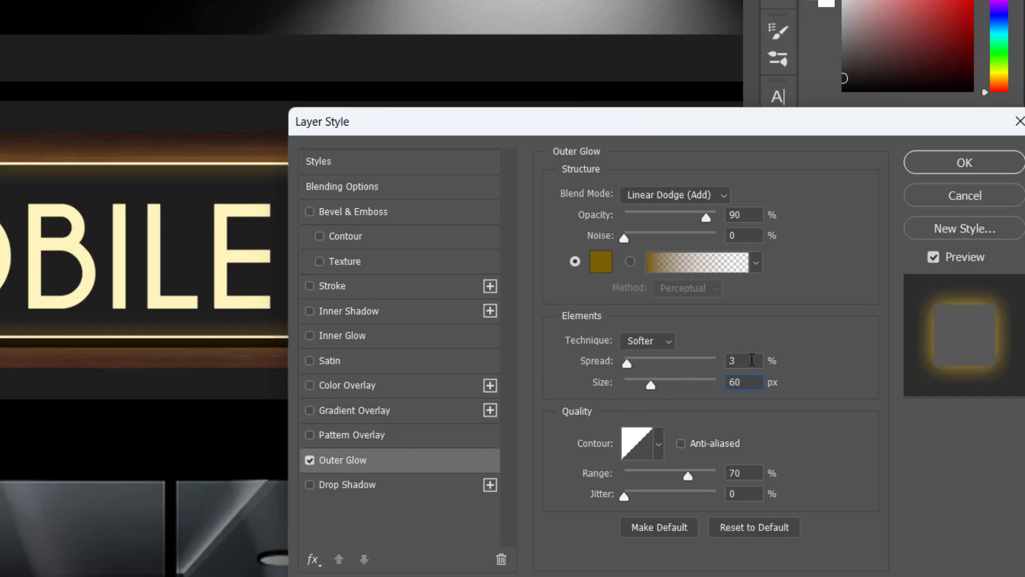
type("10")
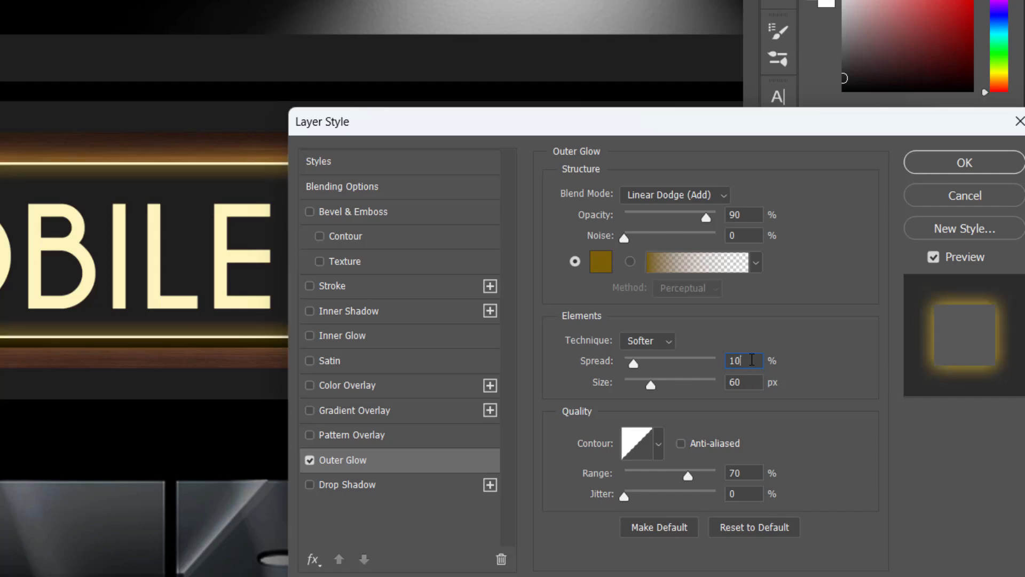
double_click(761, 362)
type("7")
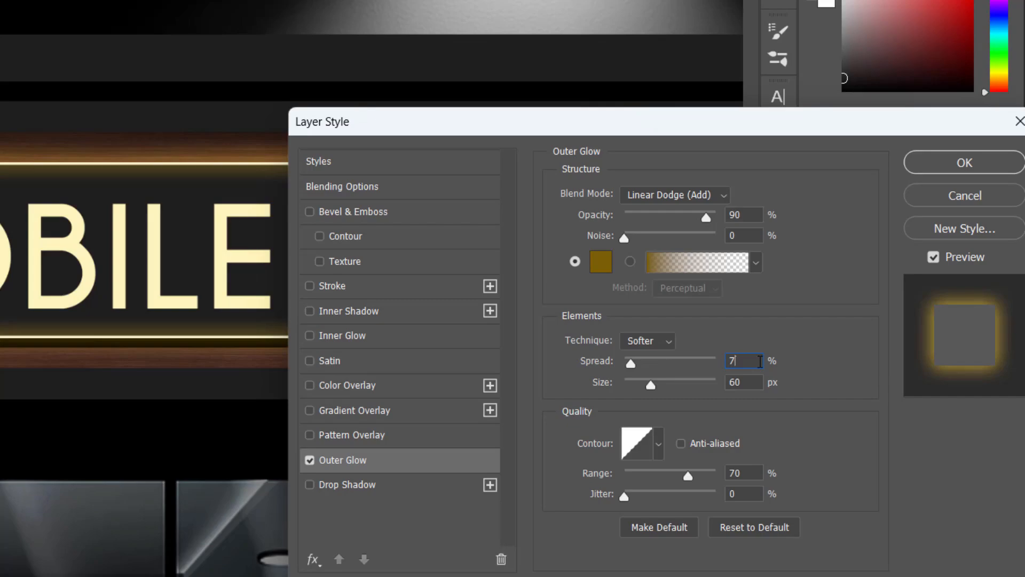
key("Return")
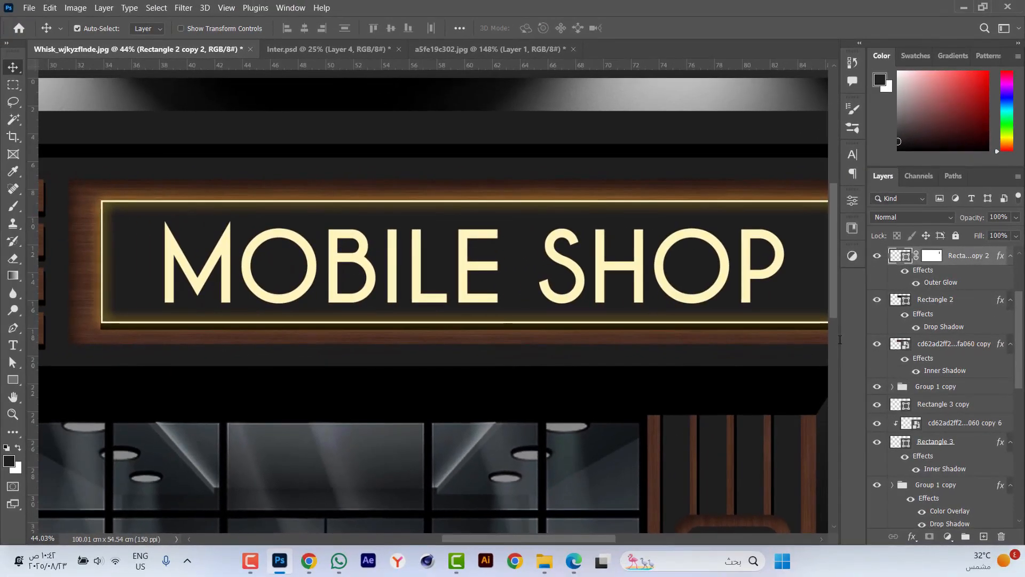
key("ctrl+0")
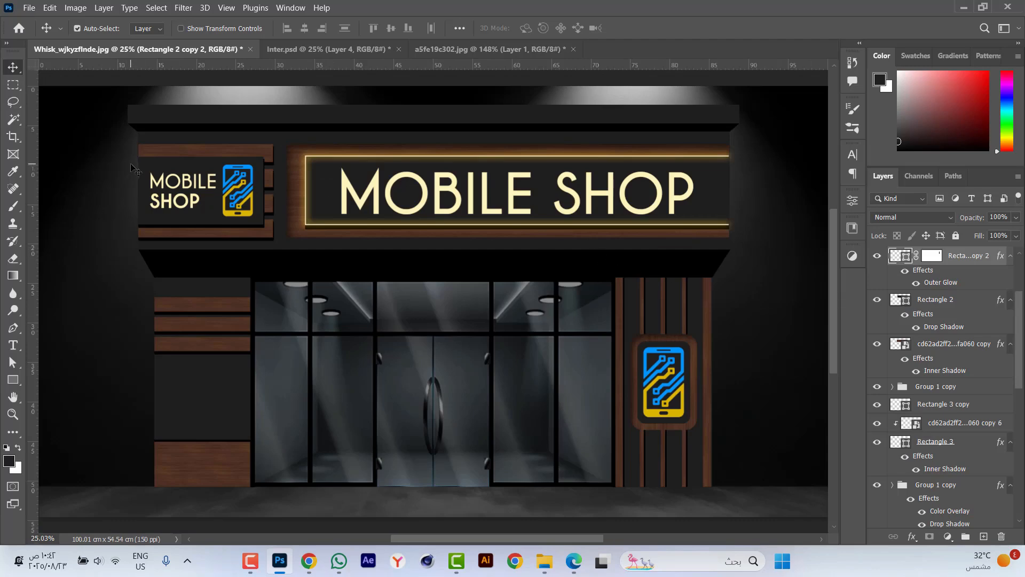
Duplicate the dark rectangle behind the small MOBILE SHOP sign and remove the drop shadow from the copy.
scroll(131, 165, "up", 3)
scroll(214, 187, "up", 2)
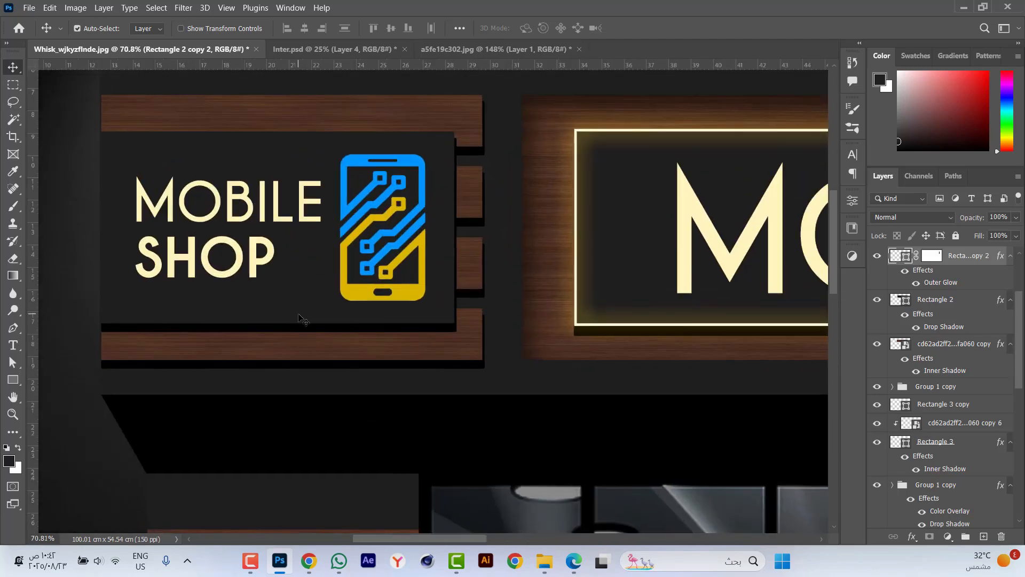
left_click(291, 332)
key("ctrl+j")
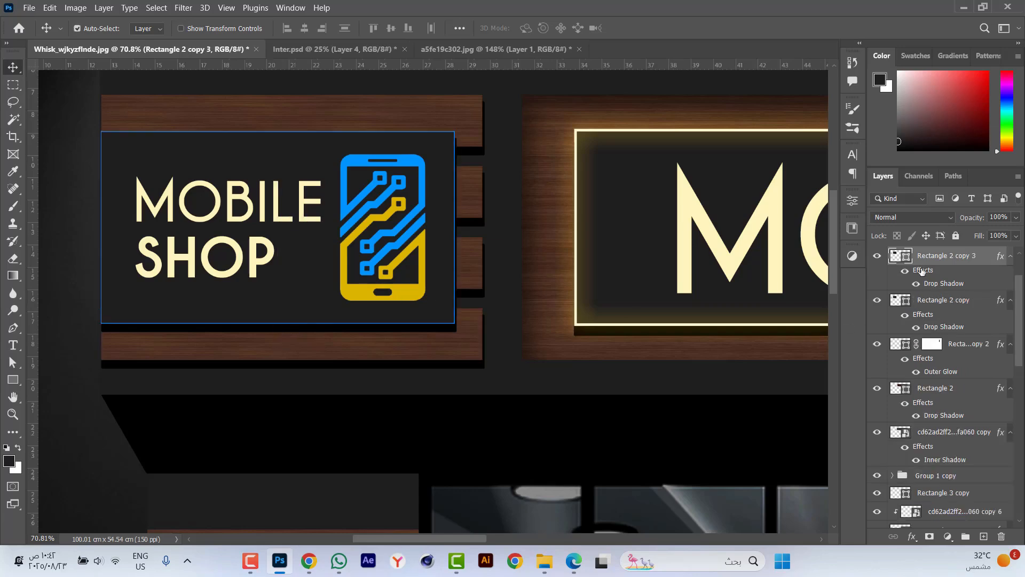
left_click_drag(991, 520, 1002, 537)
Remove the fill of the small sign's duplicated rectangle and give it a cream stroke from the recently used colours.
key("u")
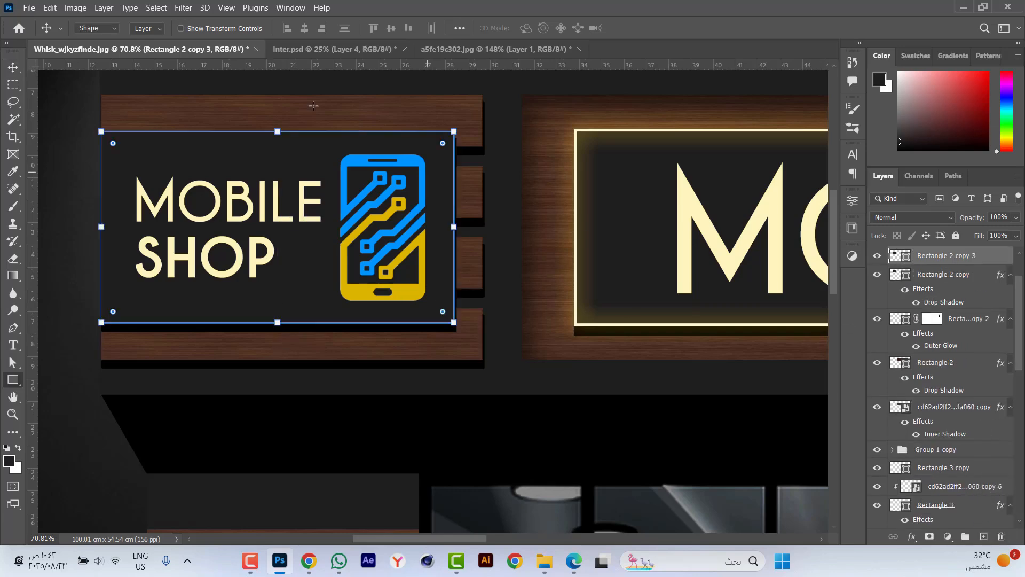
left_click(151, 28)
left_click(196, 29)
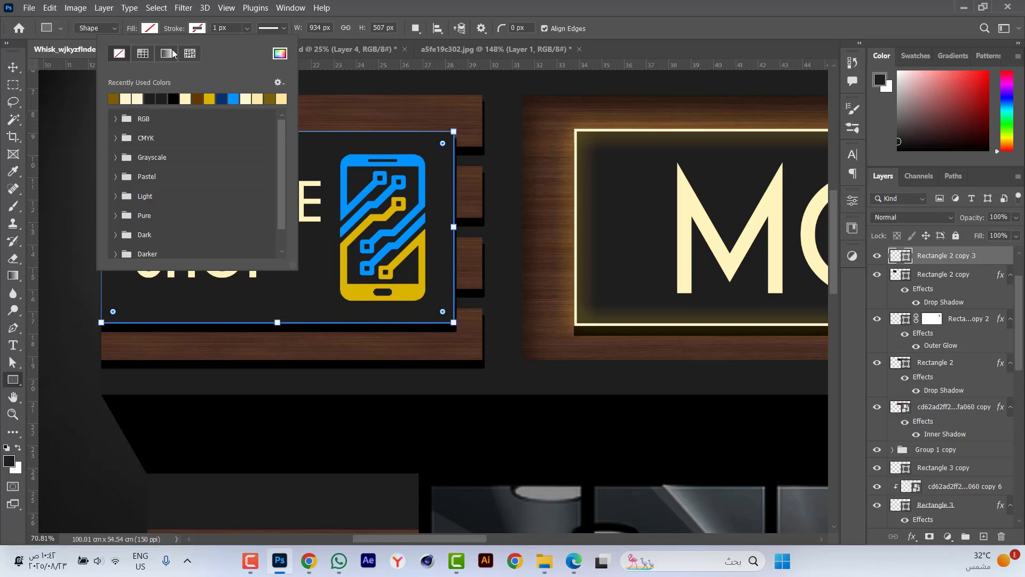
left_click(128, 94)
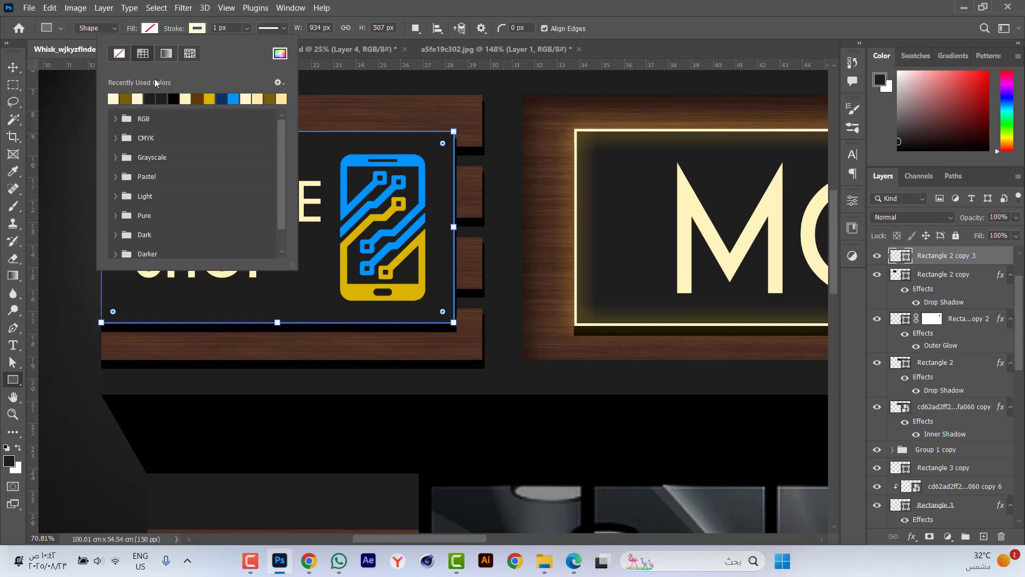
Set the small sign outline's stroke width to 7 px and align the stroke to the outside.
left_click(216, 28)
type("7")
key("Return")
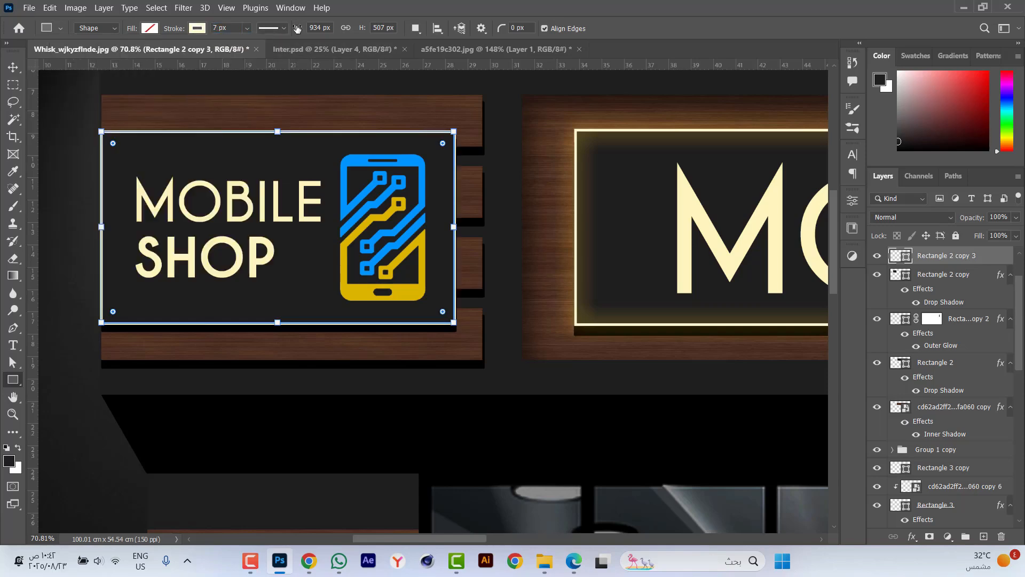
left_click(280, 27)
left_click(239, 168)
left_click(230, 199)
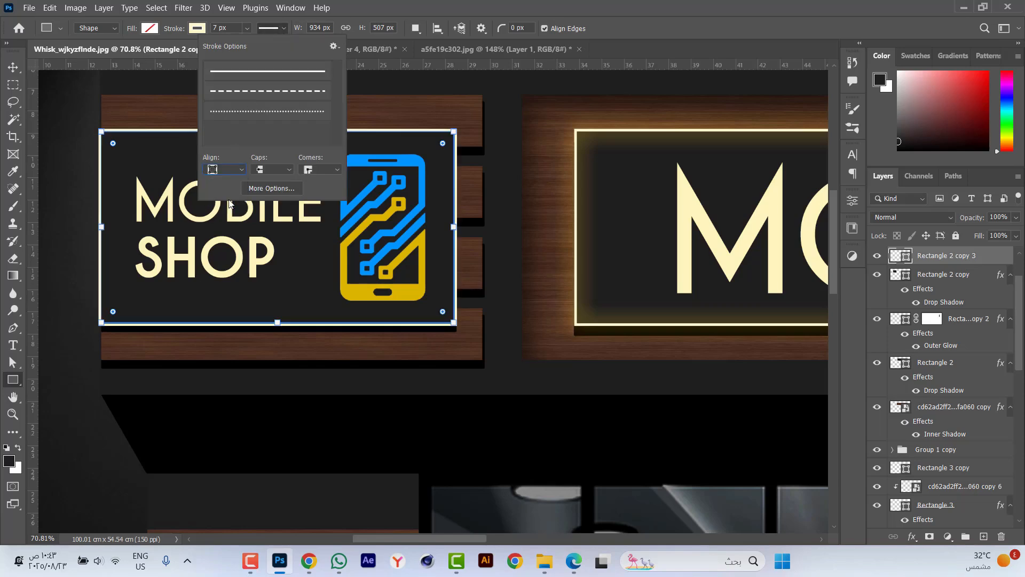
left_click(149, 233)
key("Return")
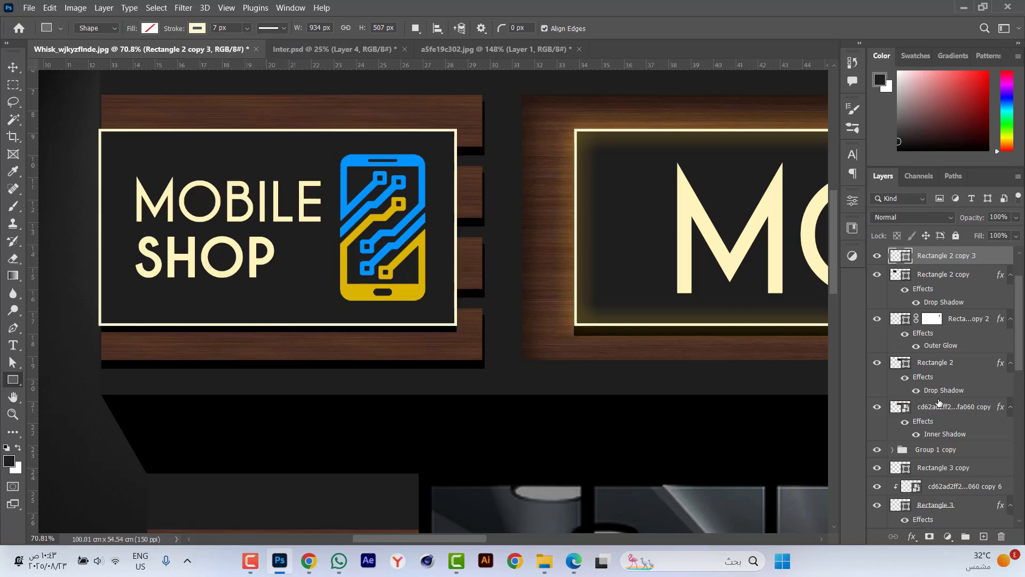
Mask the small sign's cream outline to hide its left vertical edge where it overhangs the facade.
left_click(929, 536)
key("m")
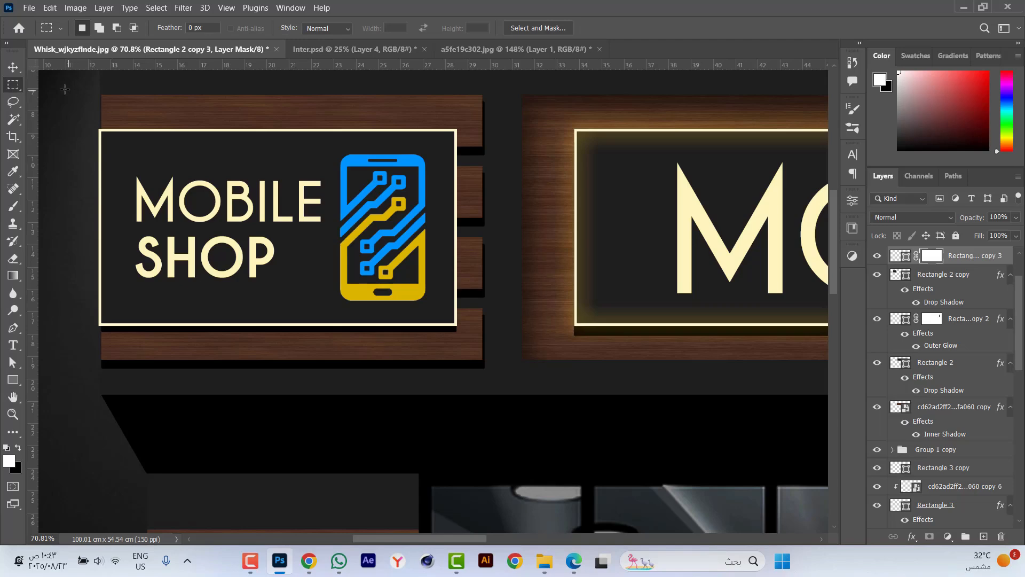
left_click_drag(64, 89, 102, 376)
scroll(53, 259, "up", 6)
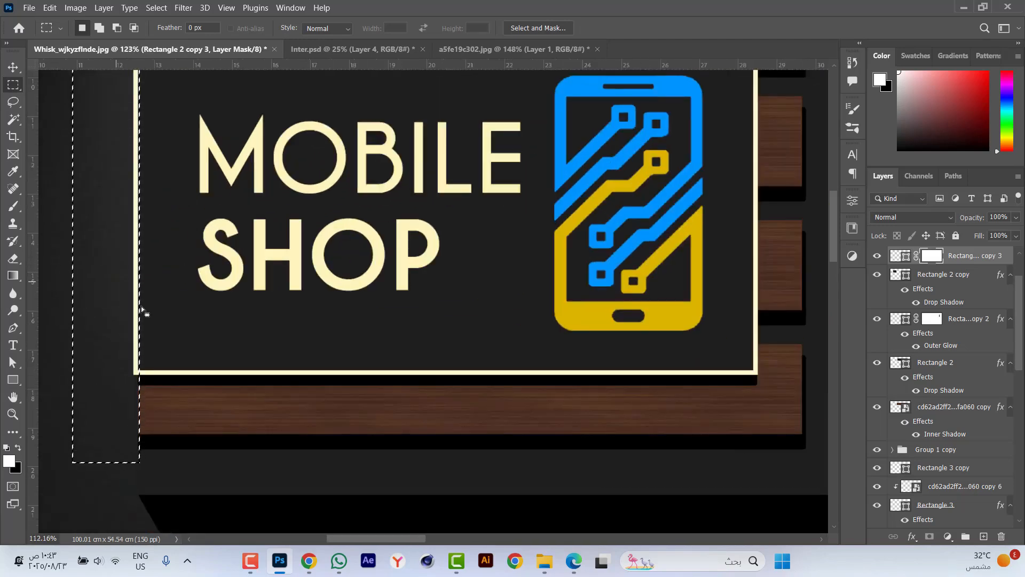
scroll(133, 309, "down", 3)
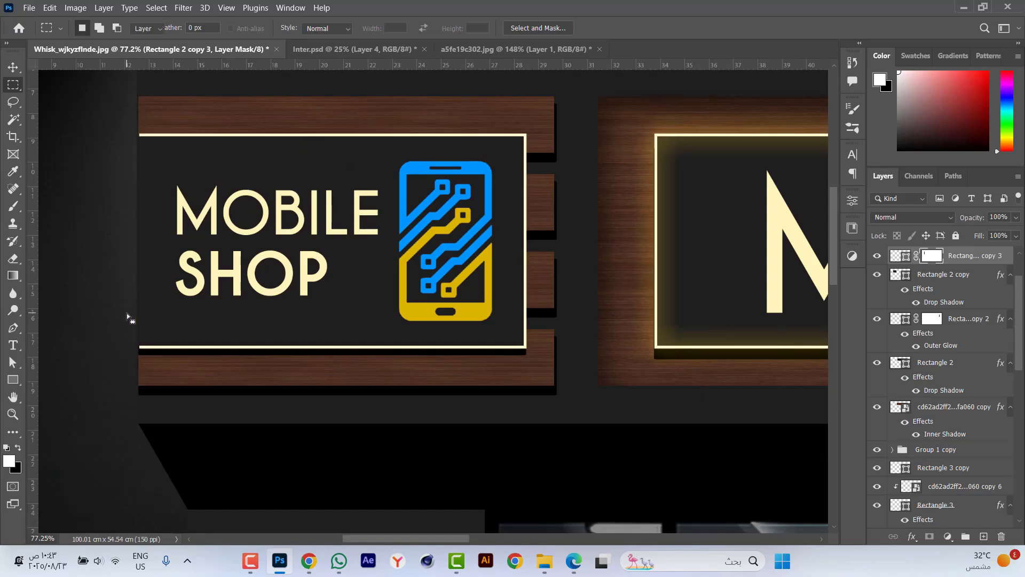
Copy the outer glow layer style from the large sign's cream outline and paste it onto the small sign's outline.
key("v")
right_click(902, 321)
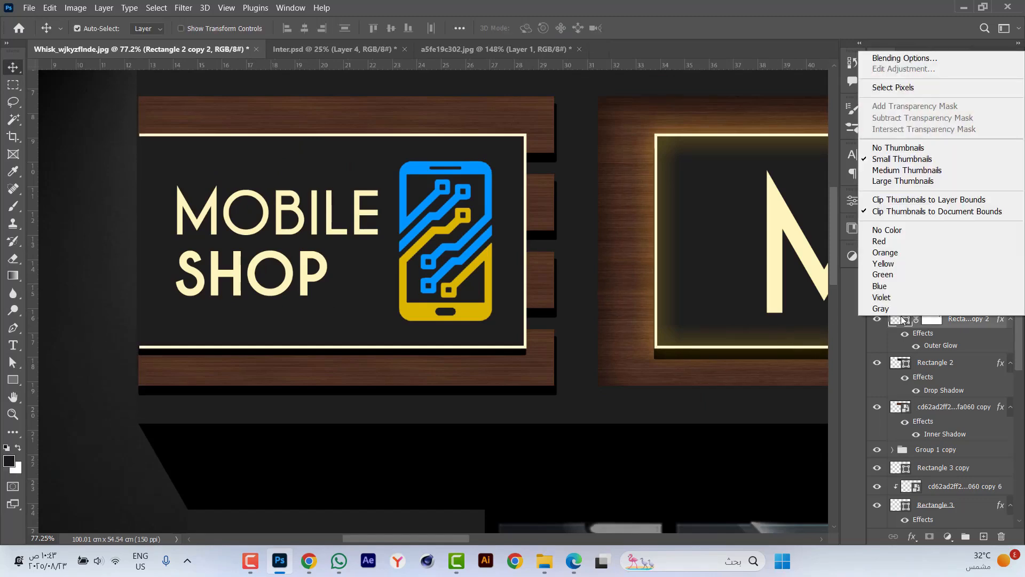
right_click(968, 322)
left_click(862, 310)
left_click(967, 255)
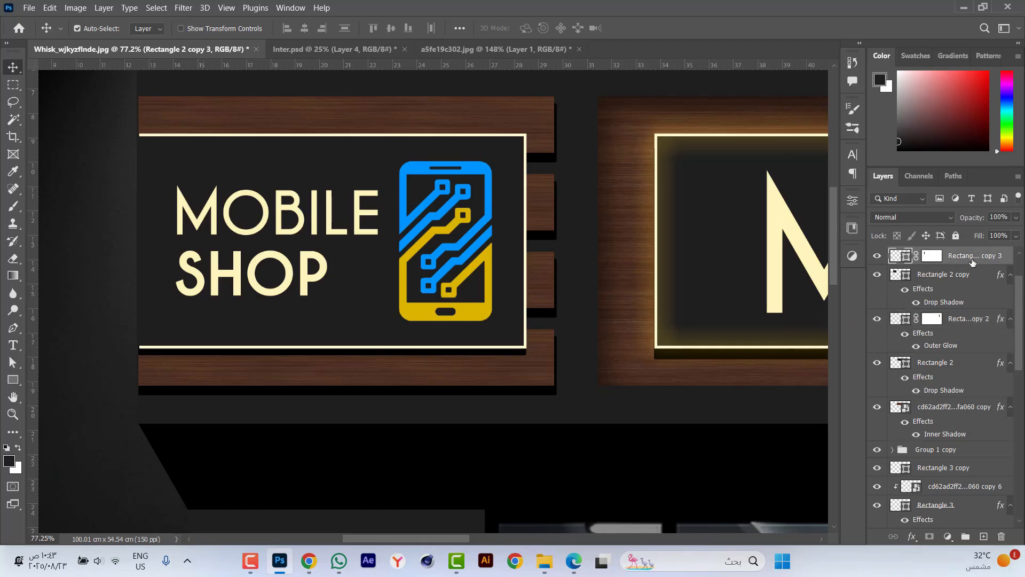
right_click(967, 255)
left_click(857, 321)
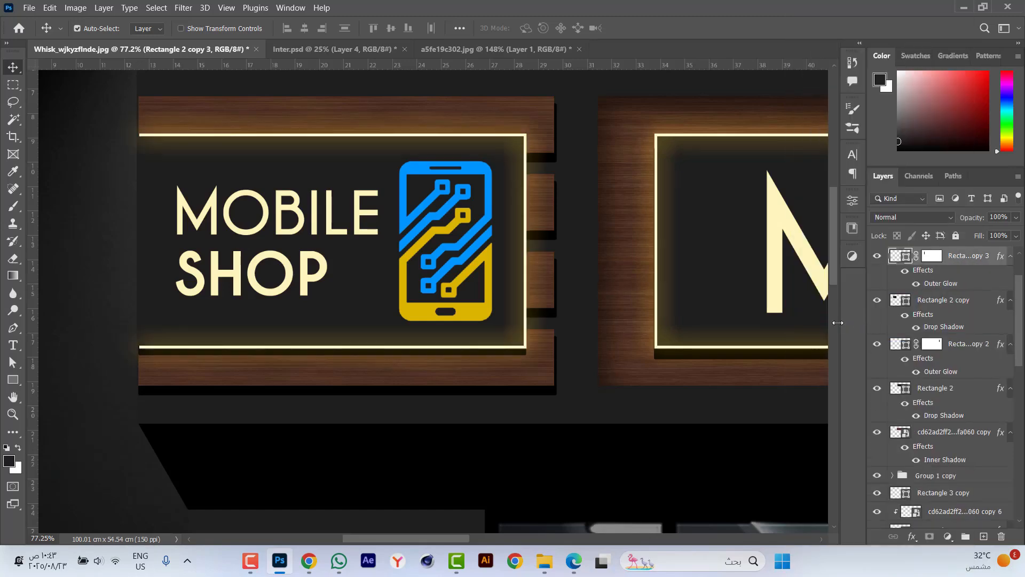
Duplicate the dark rounded rectangle behind the phone icon on the slatted pillar.
key("ctrl+0")
scroll(727, 427, "up", 10)
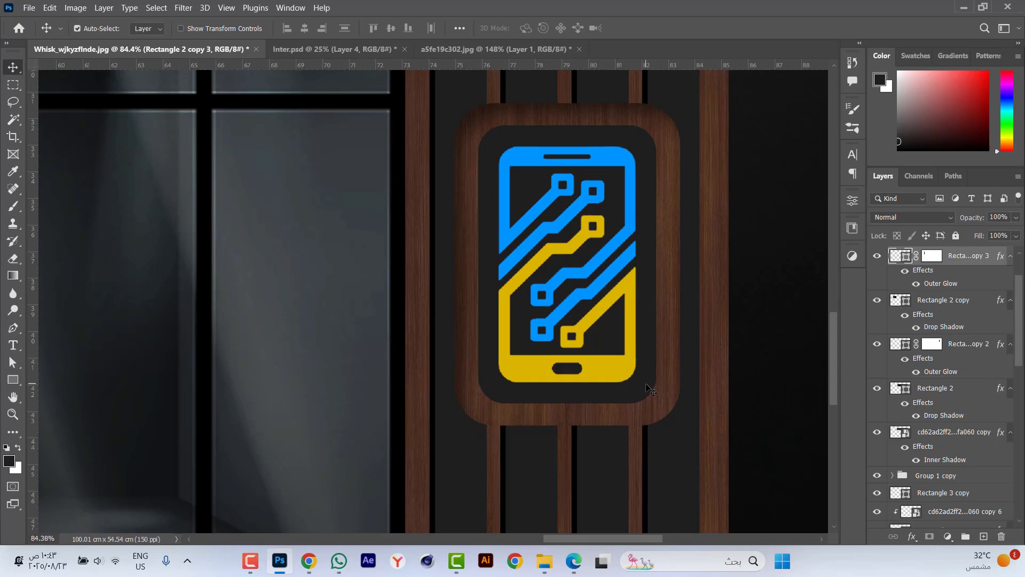
left_click(646, 385)
key("ctrl")
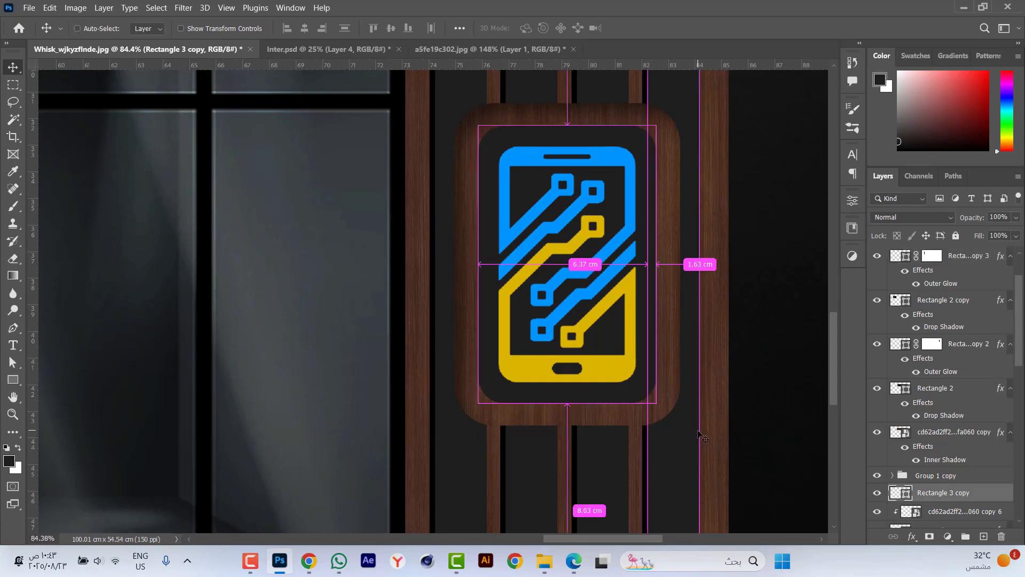
key("ctrl+j")
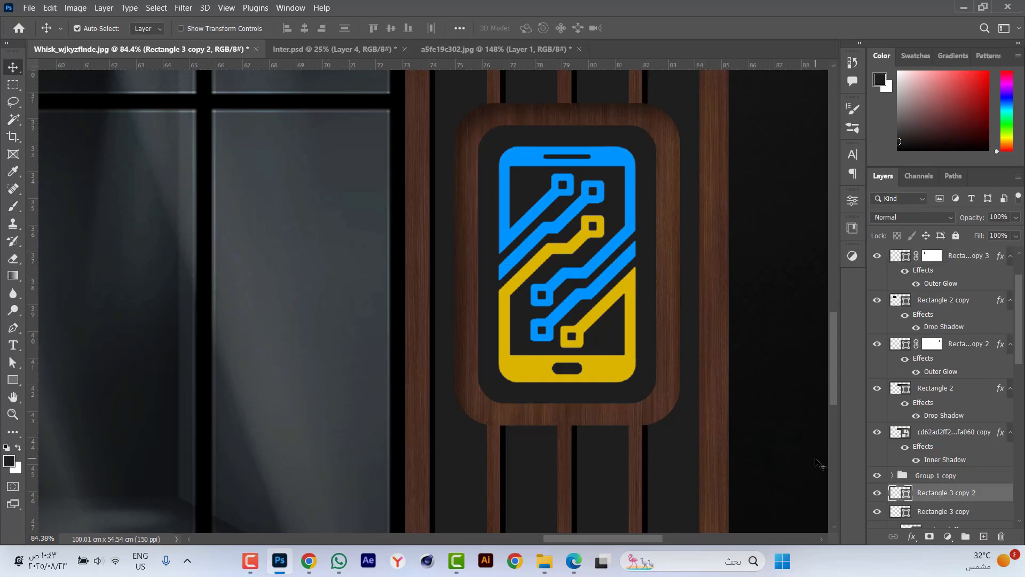
Remove the fill of the duplicated rounded rectangle and give it a cream stroke from the recently used colours.
key("u")
left_click(149, 28)
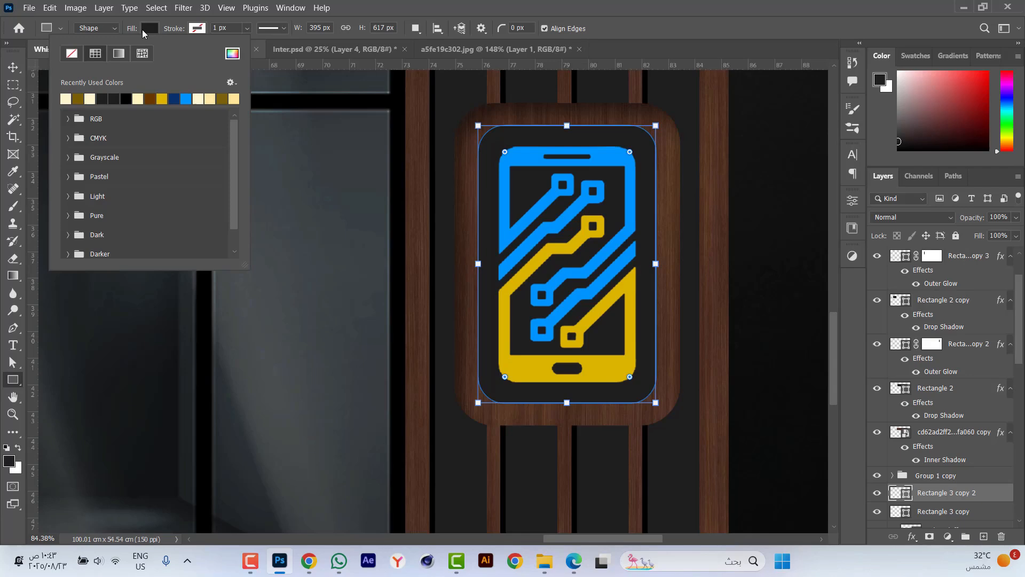
left_click(71, 53)
left_click(197, 27)
left_click(115, 96)
Set the rounded outline's stroke width to 7 px and align the stroke to the outside.
left_click(214, 27)
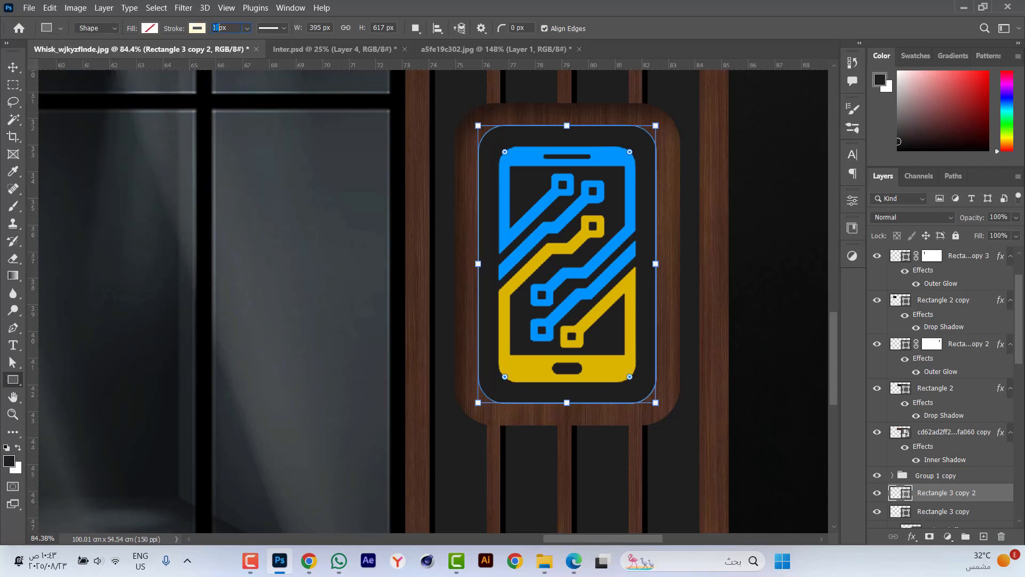
type("7")
key("Return")
left_click(273, 29)
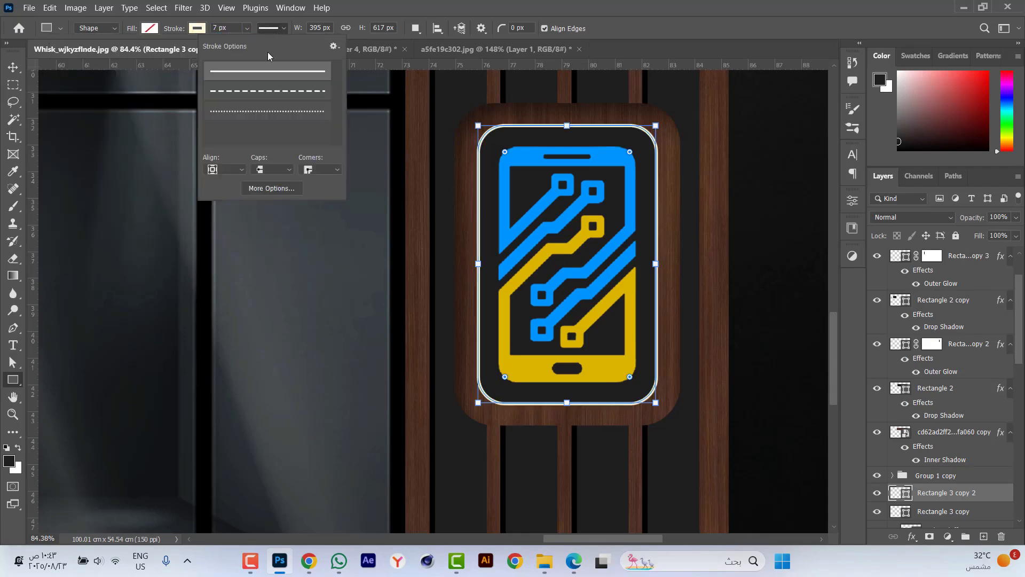
left_click(223, 202)
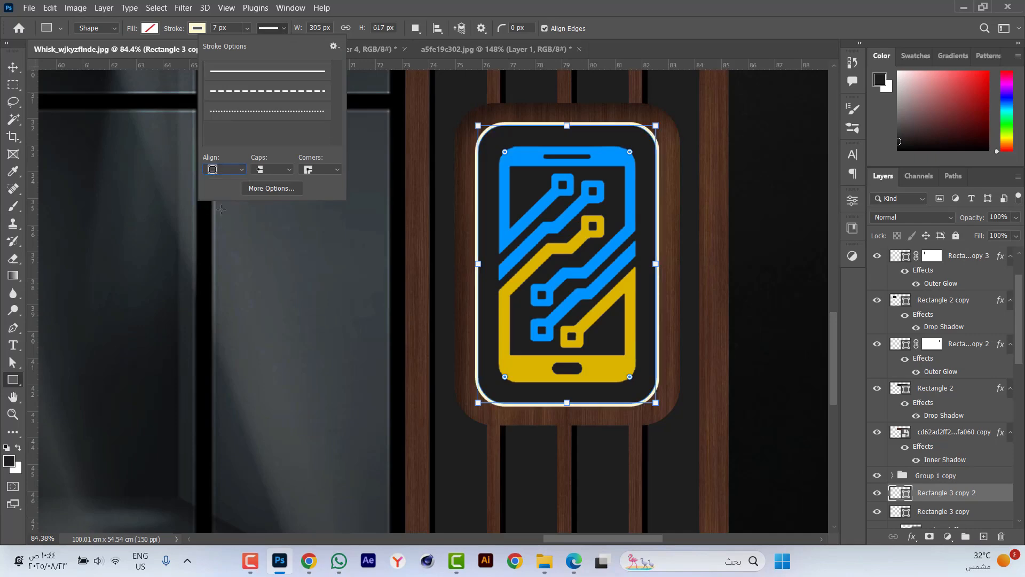
left_click(181, 280)
key("Return")
Paste the copied outer glow layer style onto the rounded cream outline around the pillar's phone icon.
right_click(943, 498)
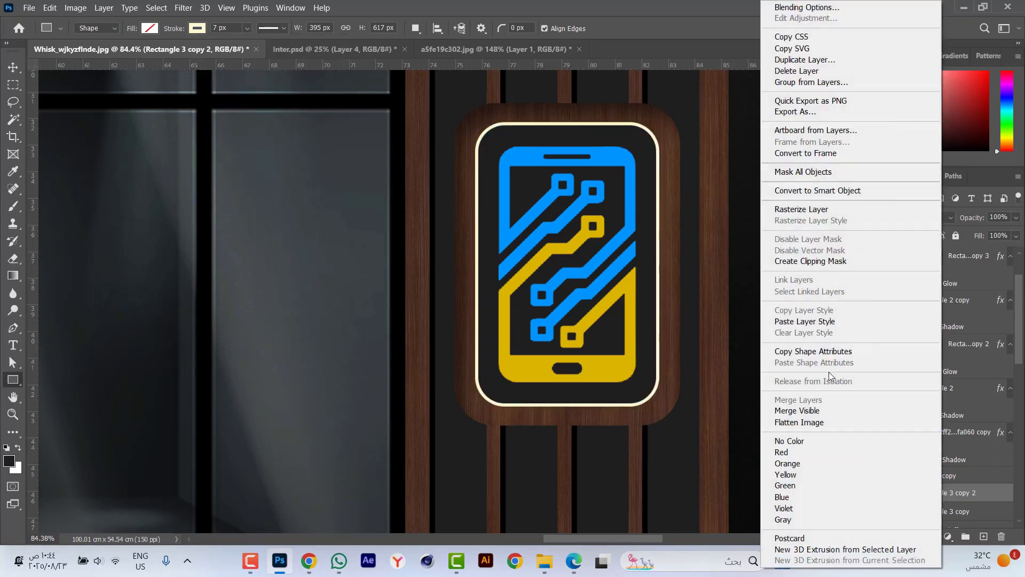
left_click(829, 322)
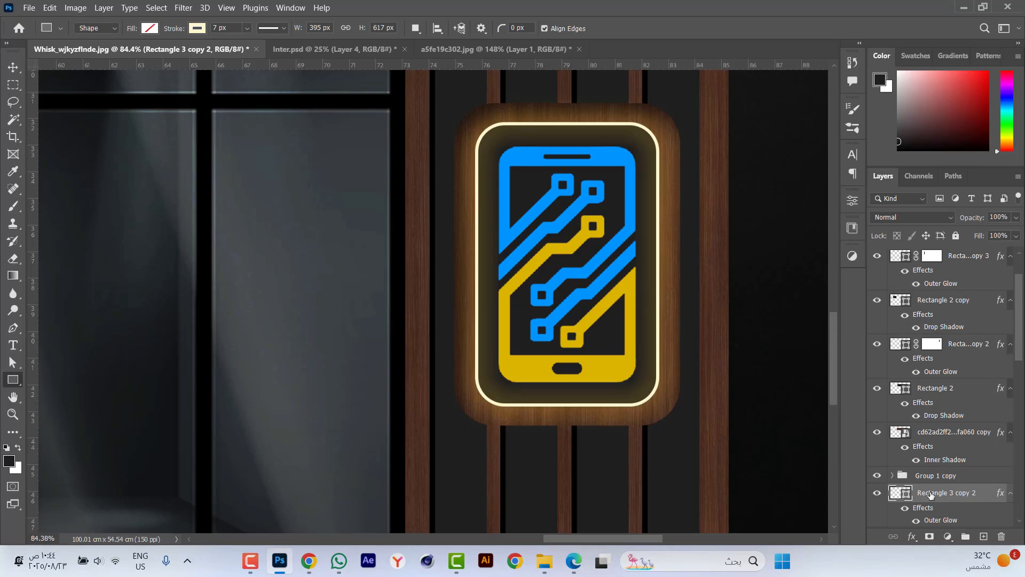
scroll(935, 495, "down", 1)
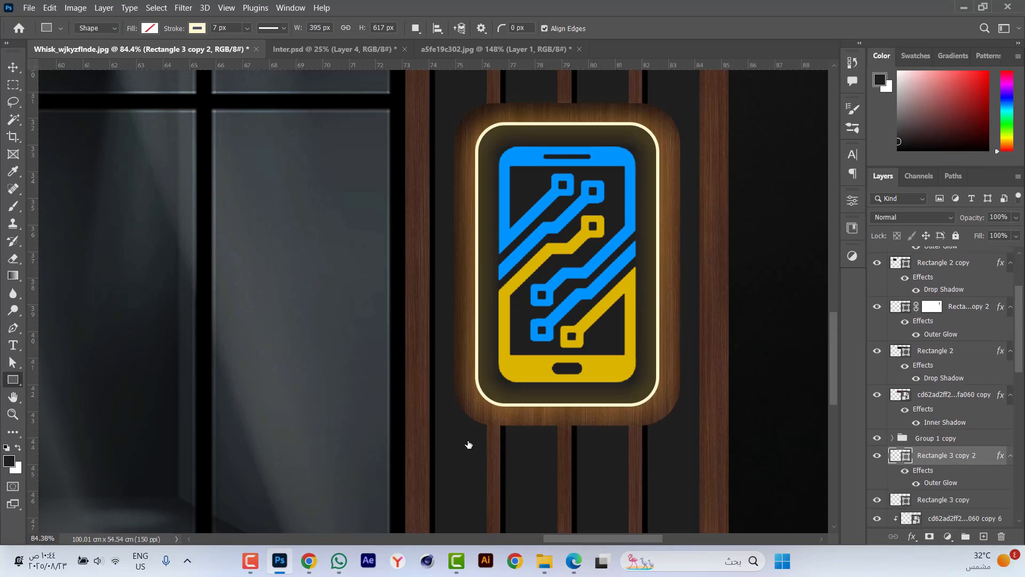
Set the rounded outline's outer glow to a size of 40 px and a spread of 5%.
double_click(941, 483)
left_click_drag(780, 171, 870, 198)
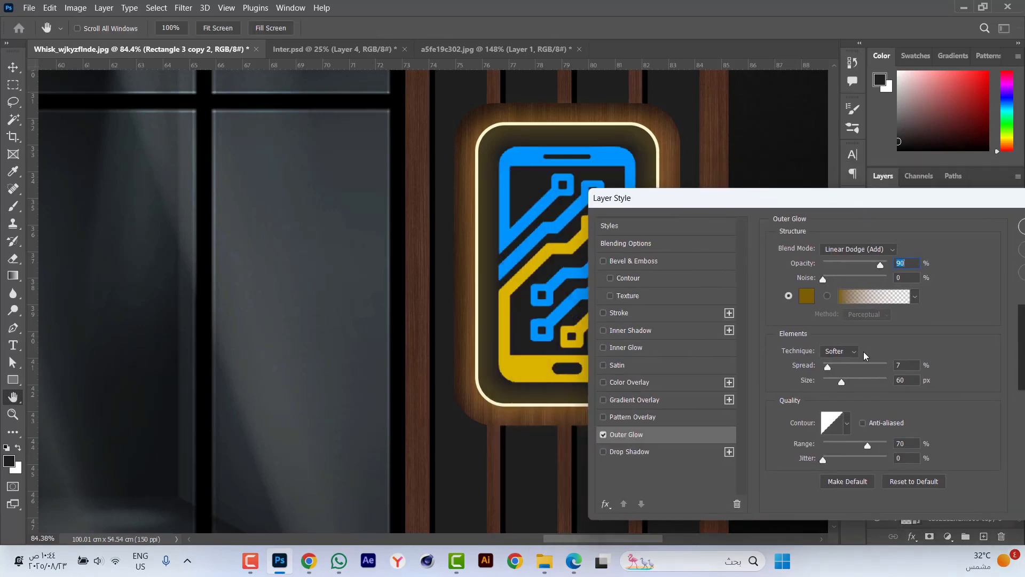
double_click(902, 380)
type("40")
double_click(906, 364)
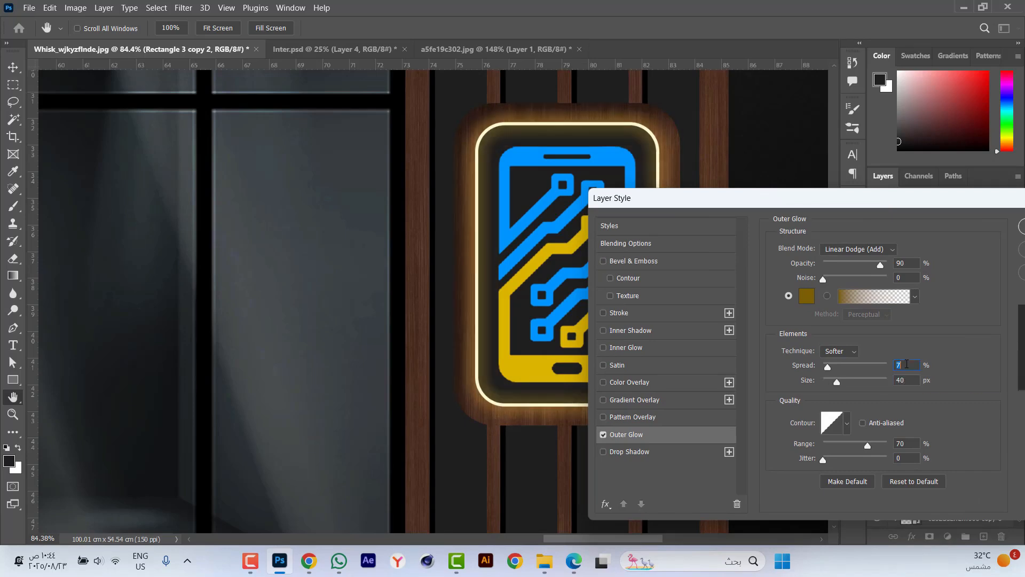
type("5")
key("Return")
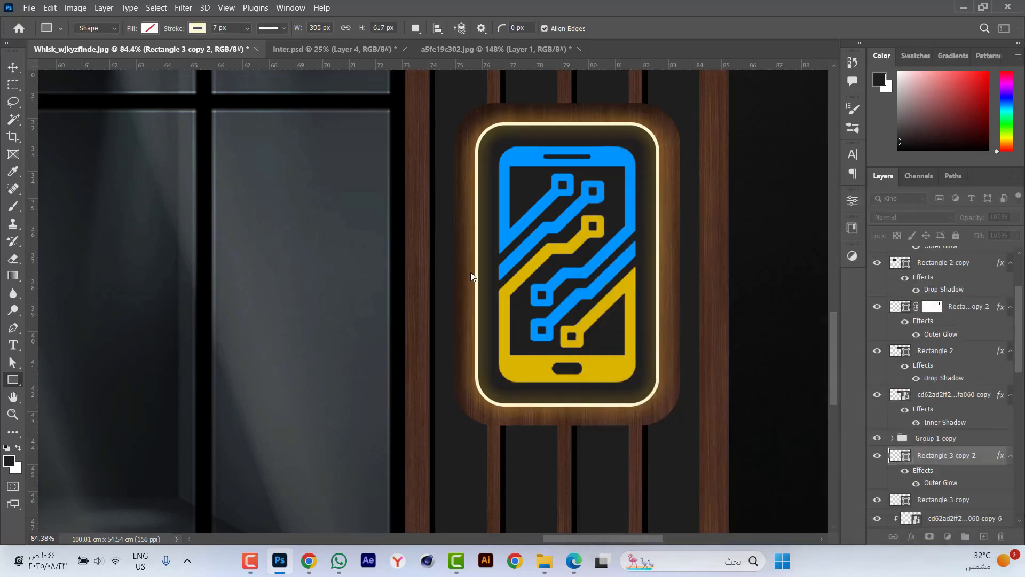
Paste the copied outer glow layer style onto the large sign's MOBILE SHOP text.
key("v")
key("ctrl+0")
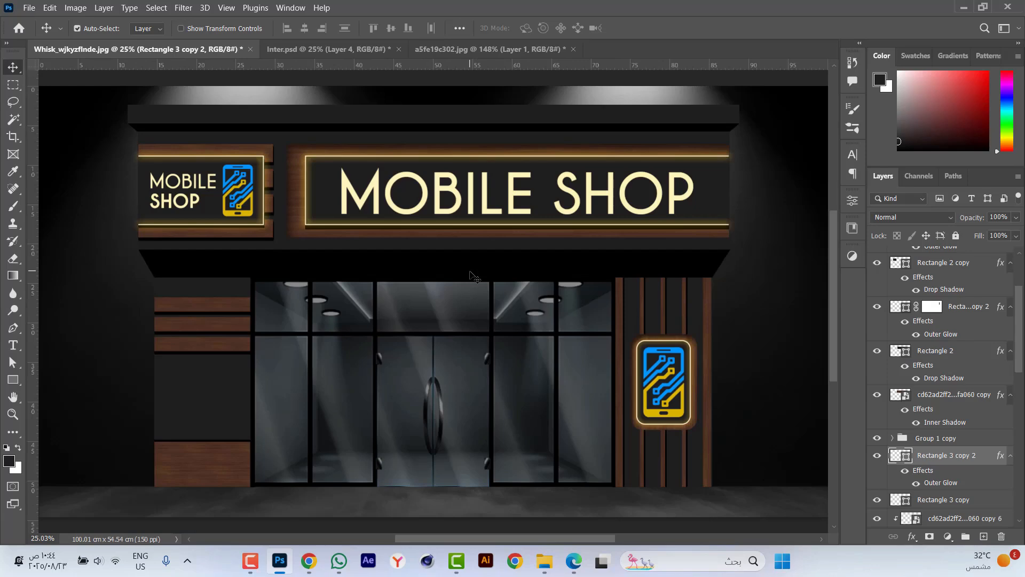
scroll(480, 184, "up", 3)
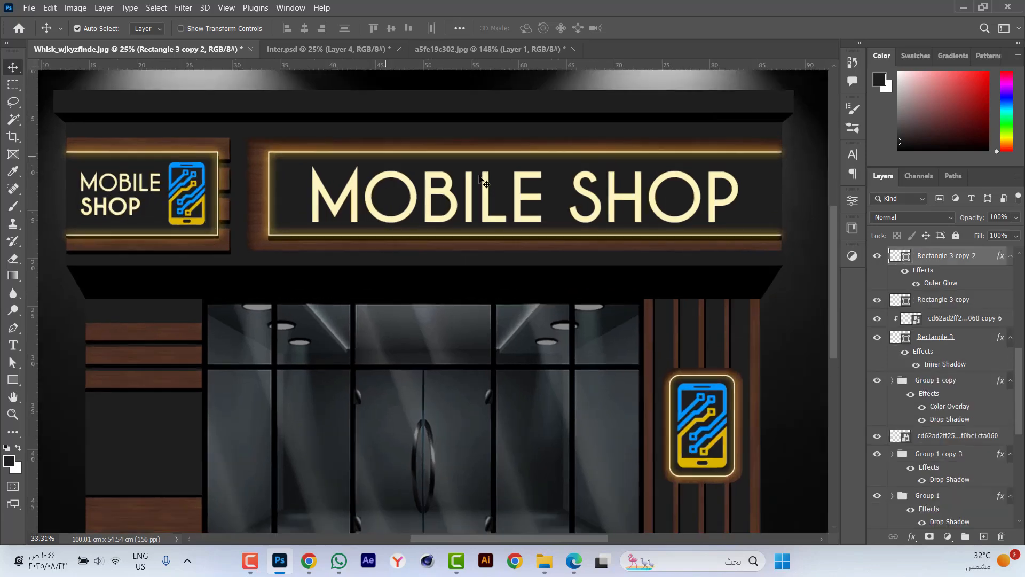
left_click(491, 197)
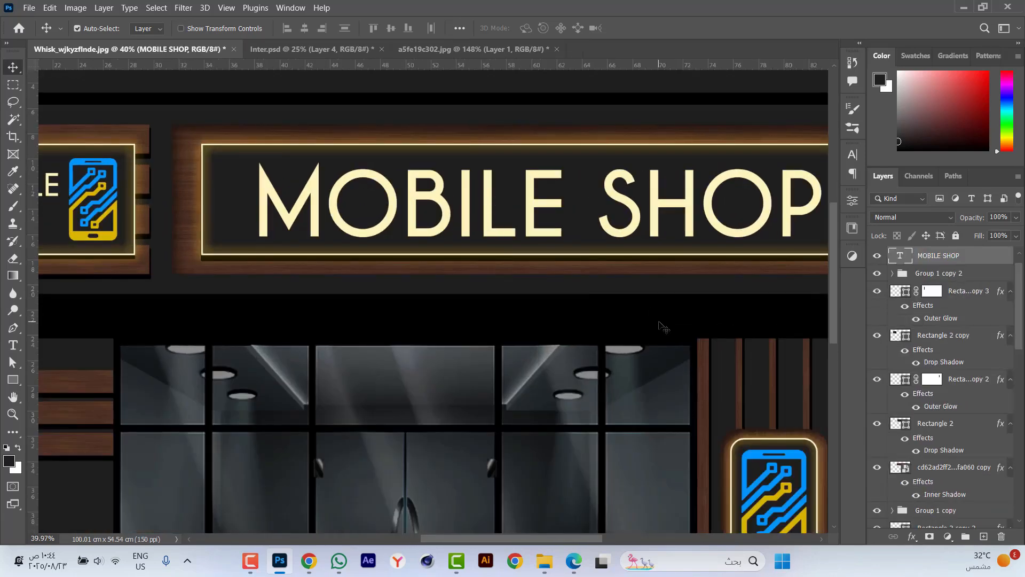
right_click(986, 260)
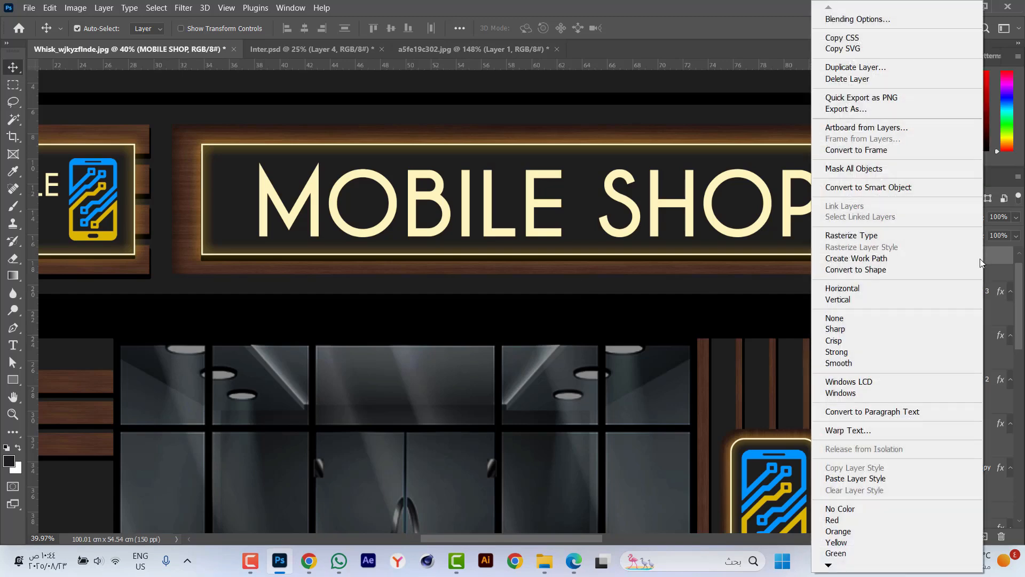
left_click(880, 479)
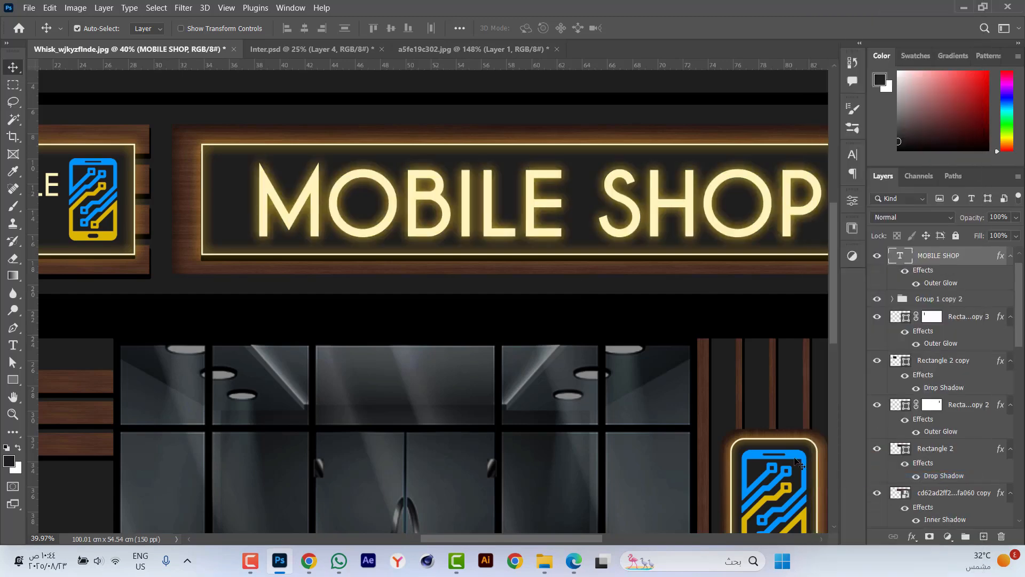
Set the large text's outer glow to size 40 px, spread 3% and opacity 80%.
double_click(942, 283)
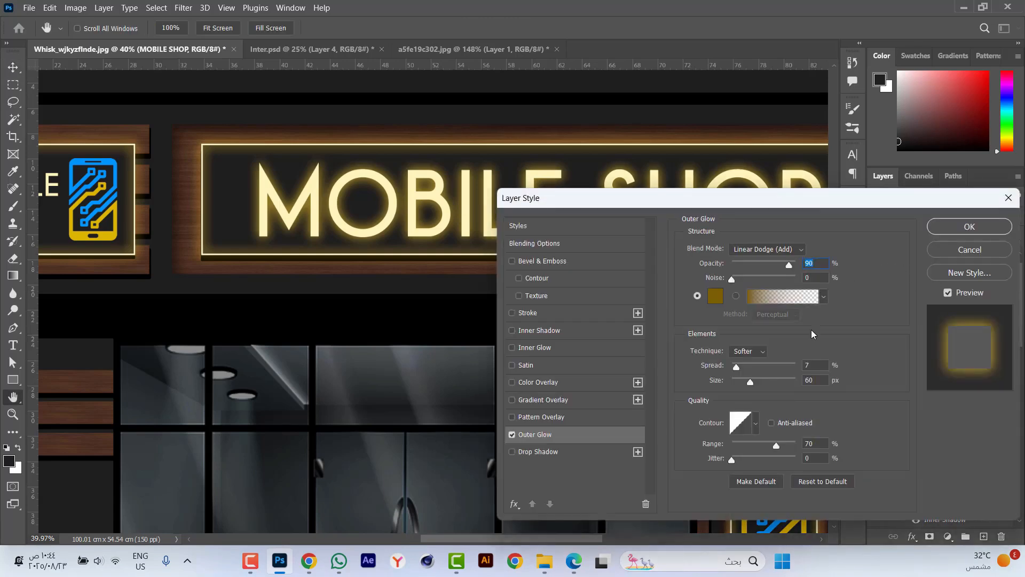
left_click(820, 378)
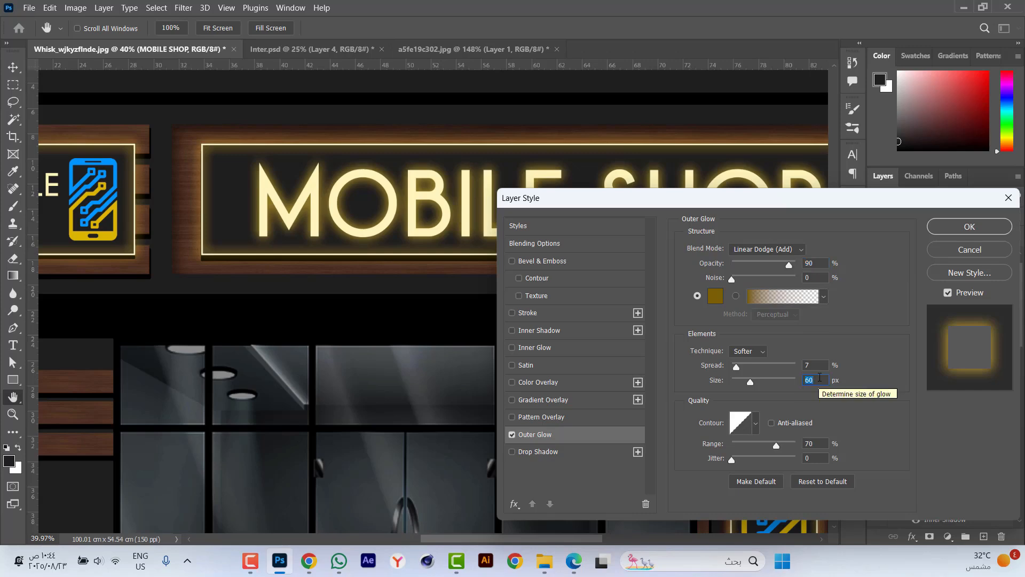
type("40")
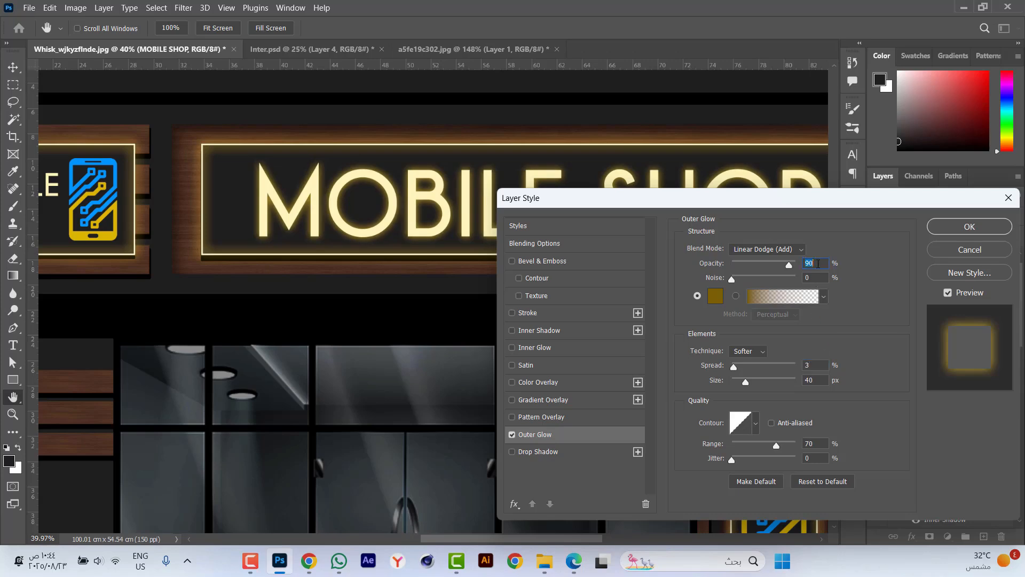
type("80")
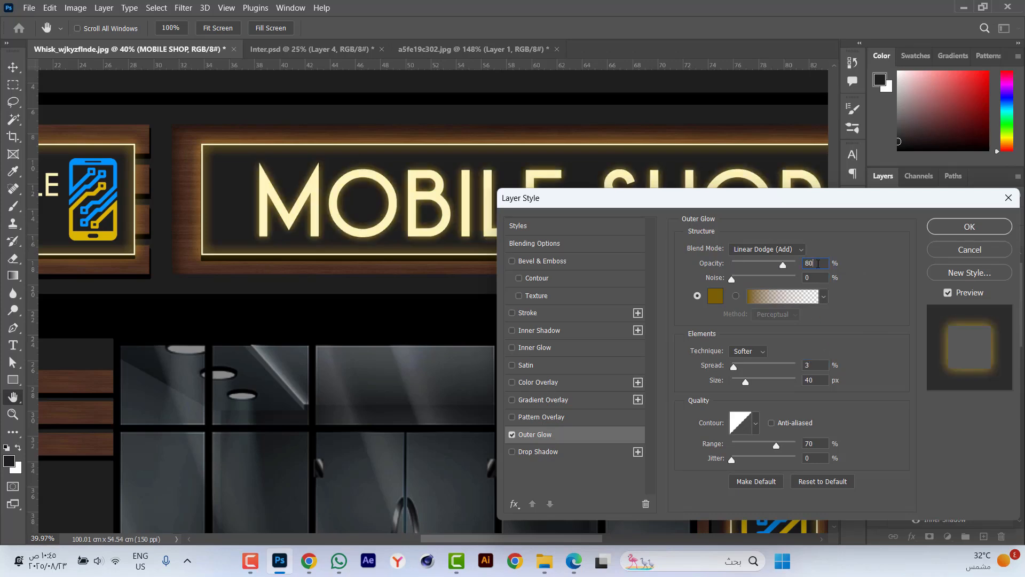
key("Return")
Copy the large text's layer style and paste it onto the small sign's MOBILE SHOP text.
key("ctrl+0")
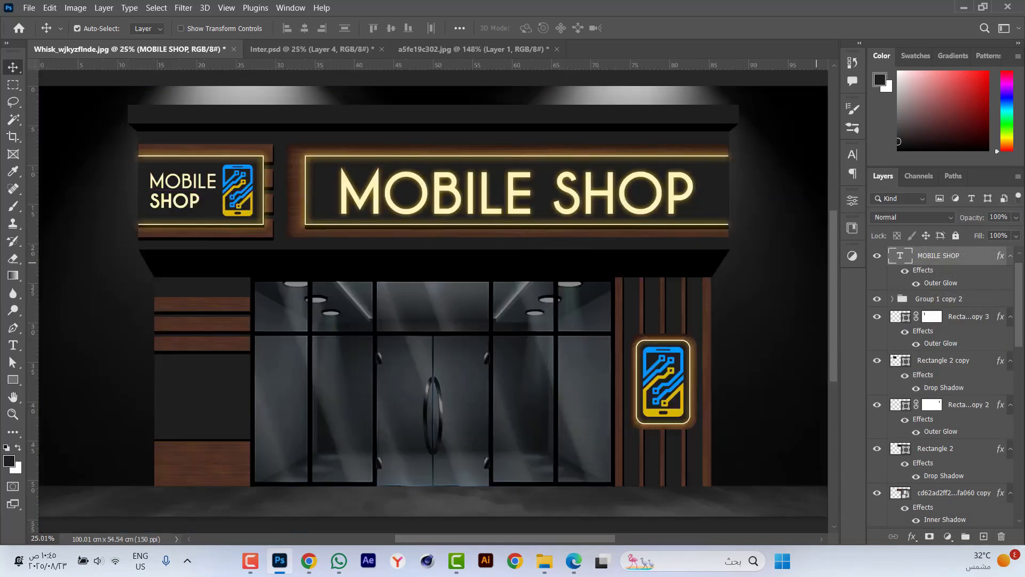
right_click(950, 257)
left_click(828, 469)
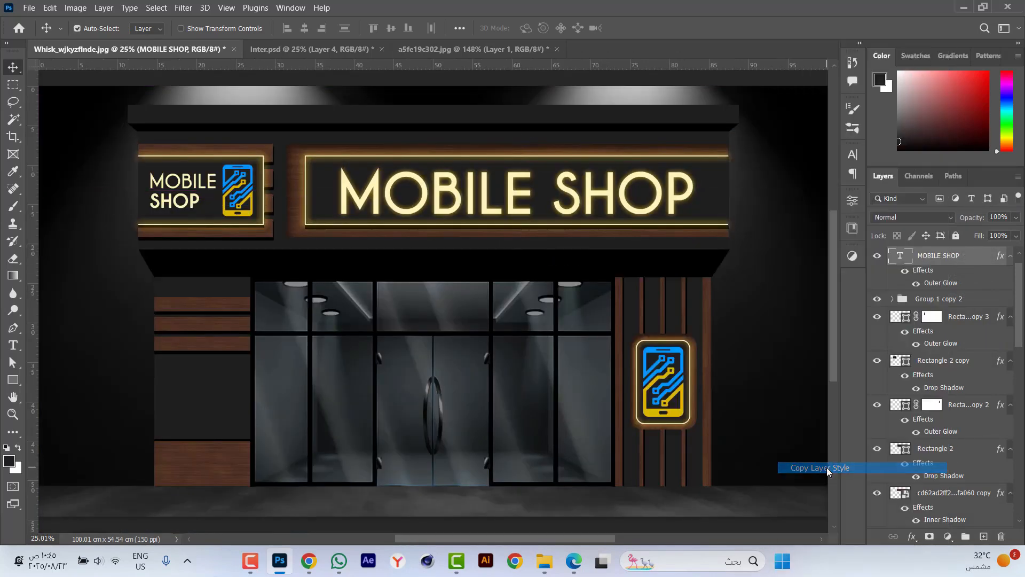
scroll(162, 204, "up", 3)
key("ctrl+j")
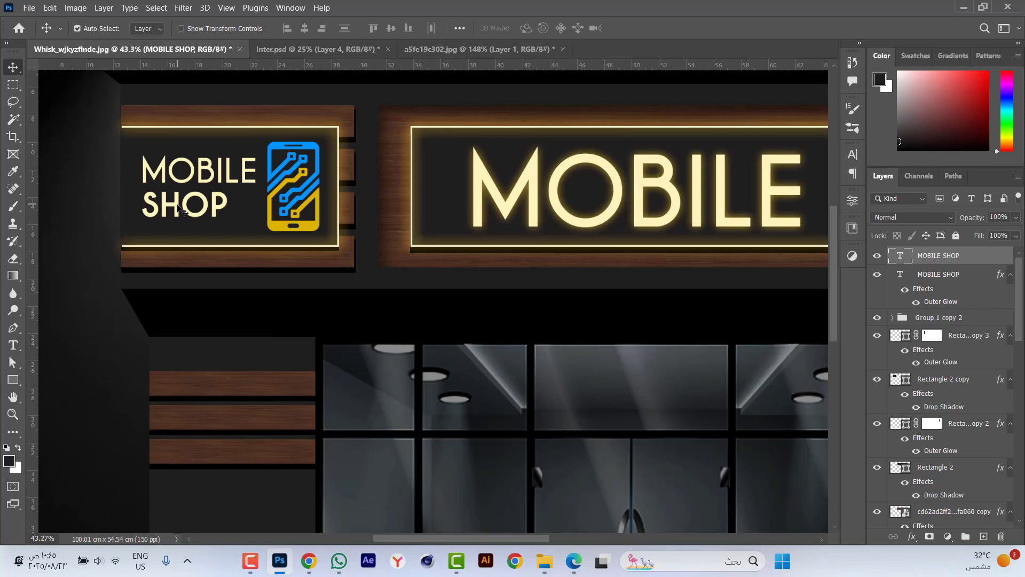
right_click(970, 262)
left_click(838, 480)
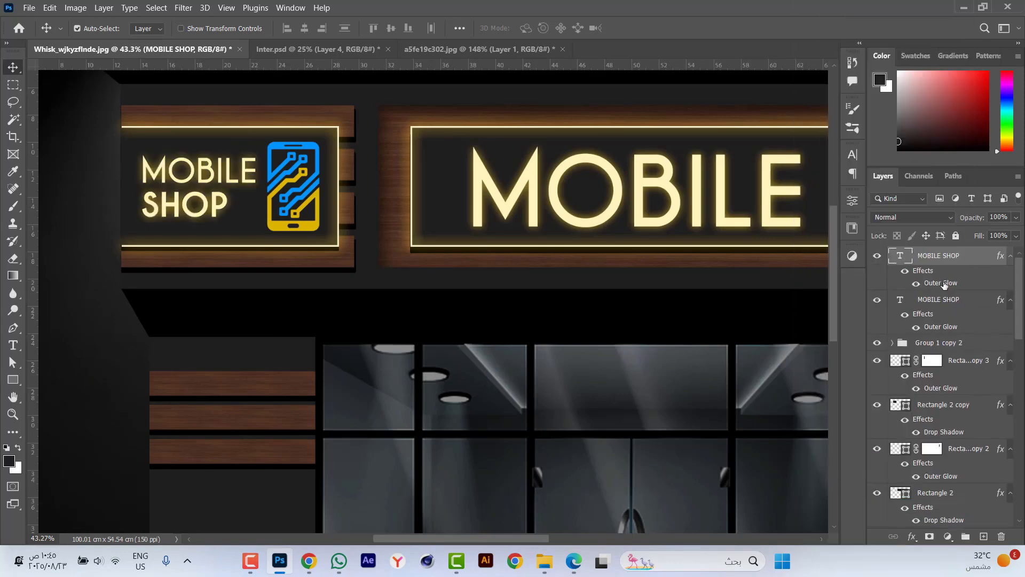
Reduce the small sign text's outer glow size to 30 px.
double_click(944, 284)
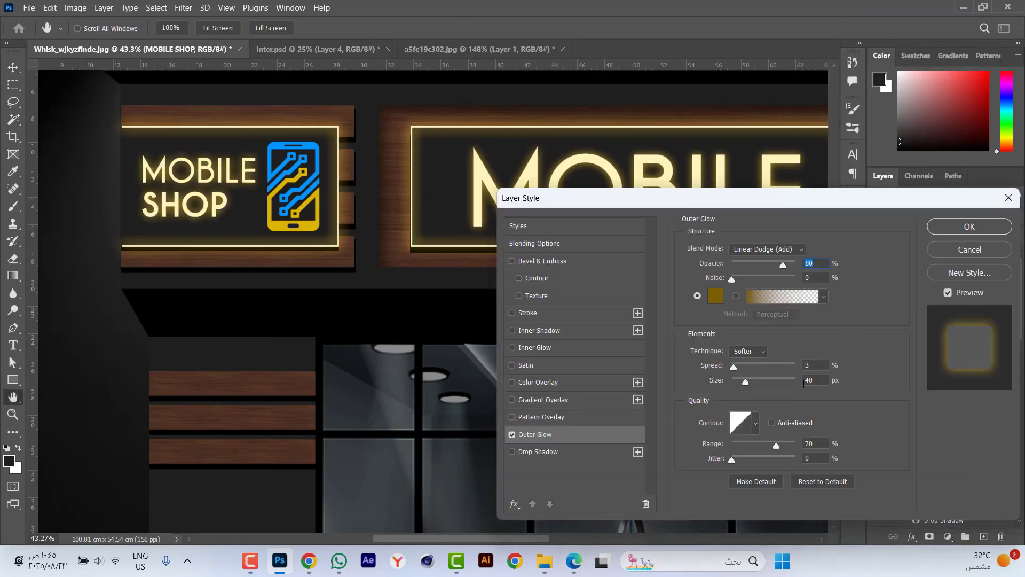
double_click(817, 380)
type("3")
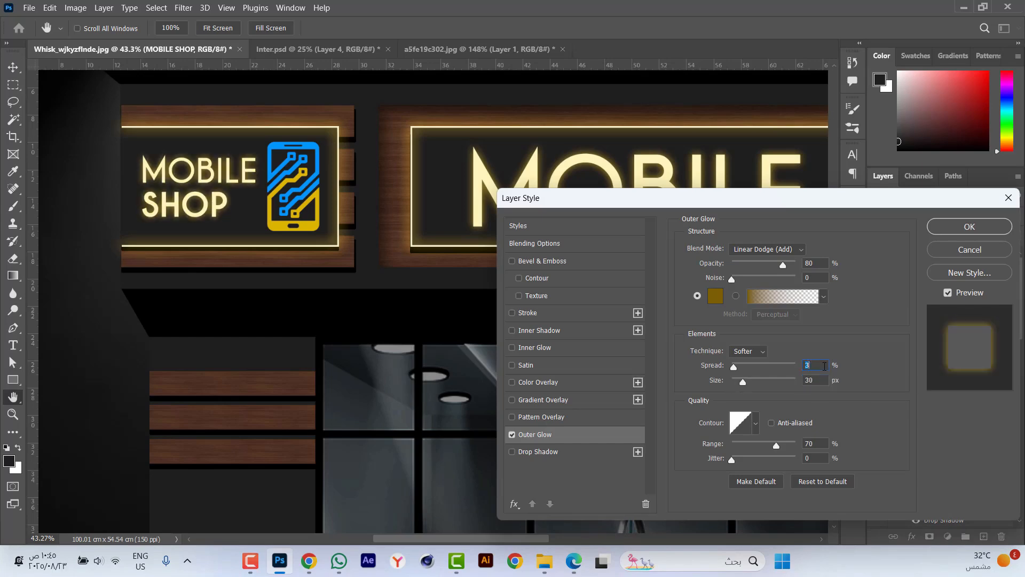
key("Return")
Turn on the outer glow effects of the blue and yellow parts of the small sign's phone icon, and collapse its group.
key("ctrl+0")
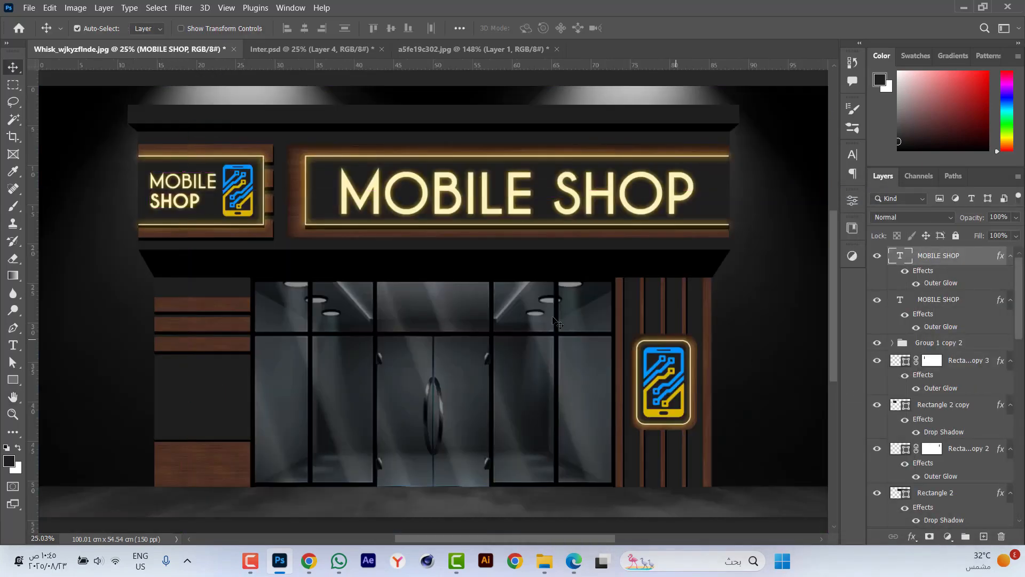
scroll(201, 169, "up", 3)
scroll(191, 183, "up", 3)
left_click(337, 155)
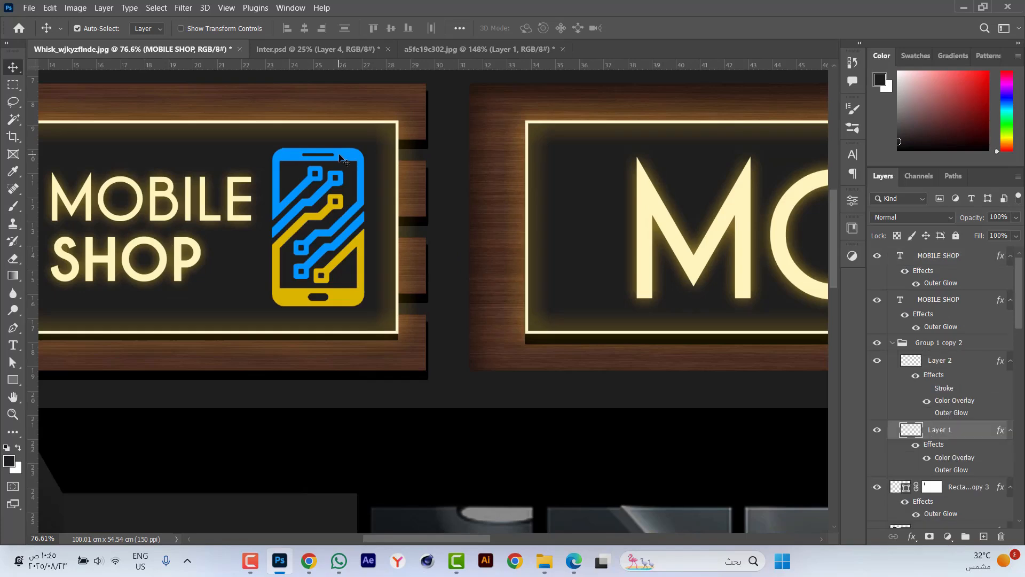
left_click(928, 472)
left_click(346, 302)
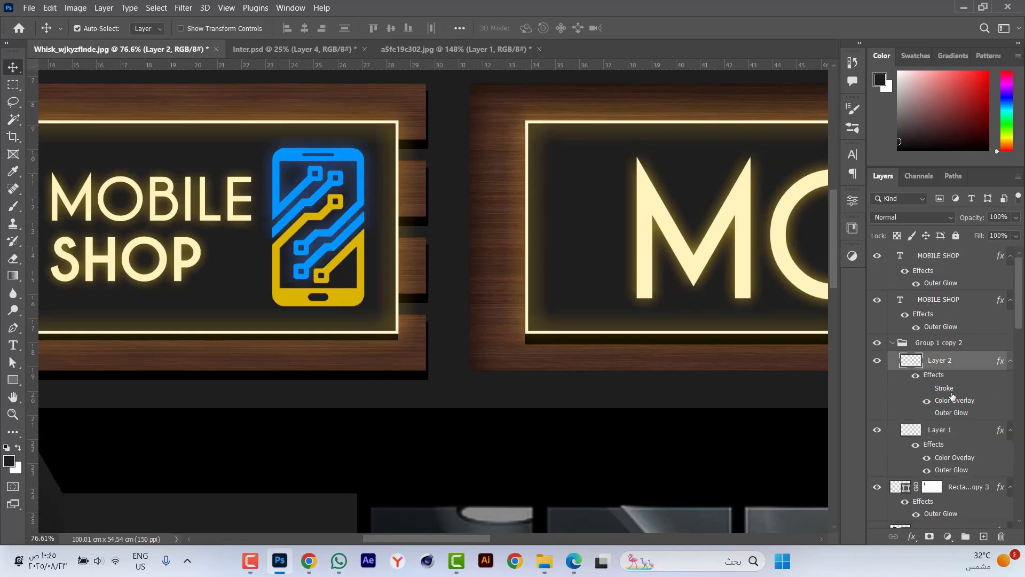
left_click(928, 416)
left_click(893, 344)
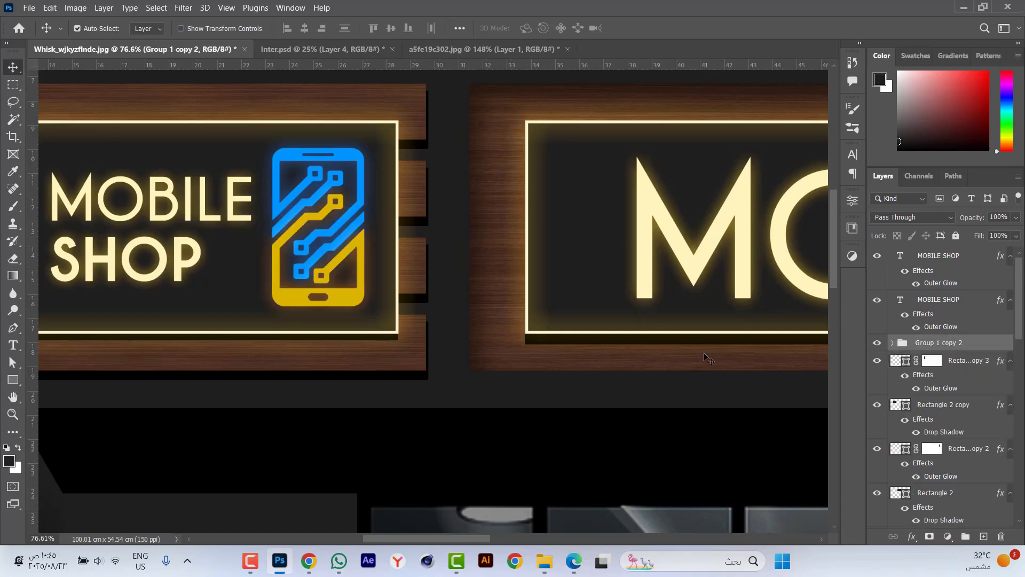
Turn on the outer glow effects of the blue and yellow parts of the pillar sign's phone icon, and collapse its group.
scroll(261, 225, "down", 4)
scroll(270, 228, "down", 3)
scroll(675, 366, "up", 10)
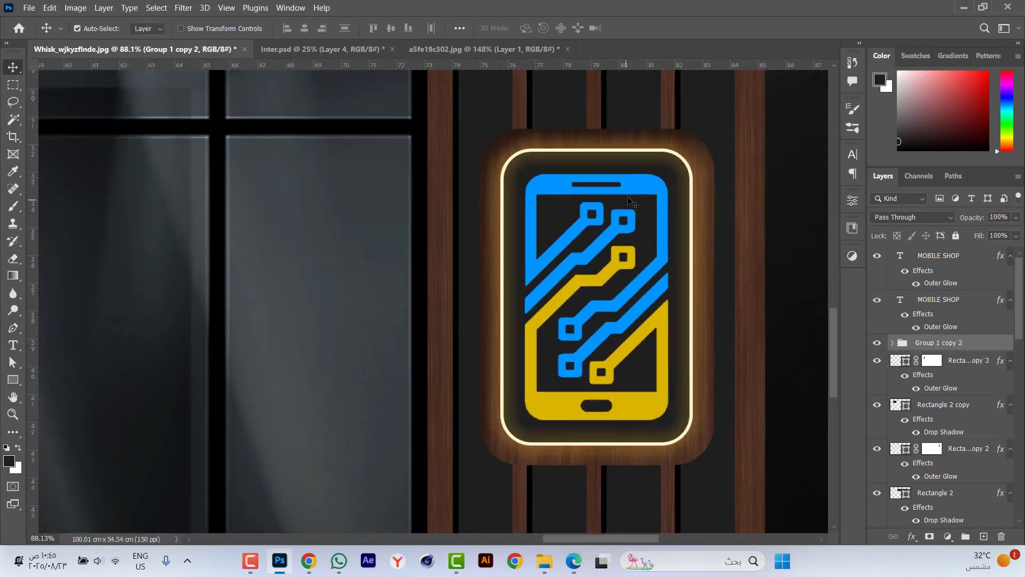
left_click(633, 187)
scroll(919, 427, "down", 3)
left_click(927, 343)
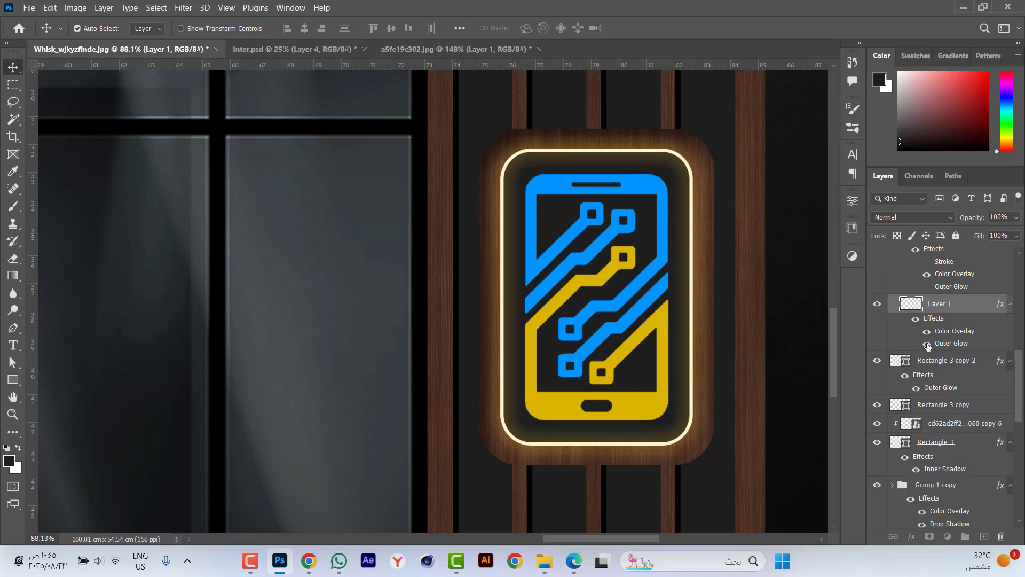
left_click(633, 409)
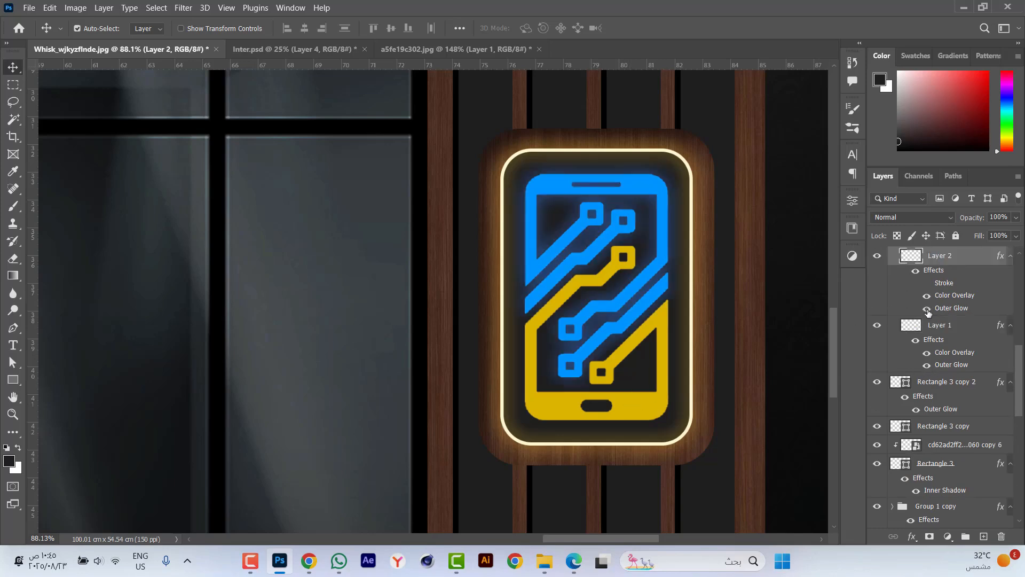
left_click(928, 310)
scroll(898, 261, "up", 3)
left_click(893, 370)
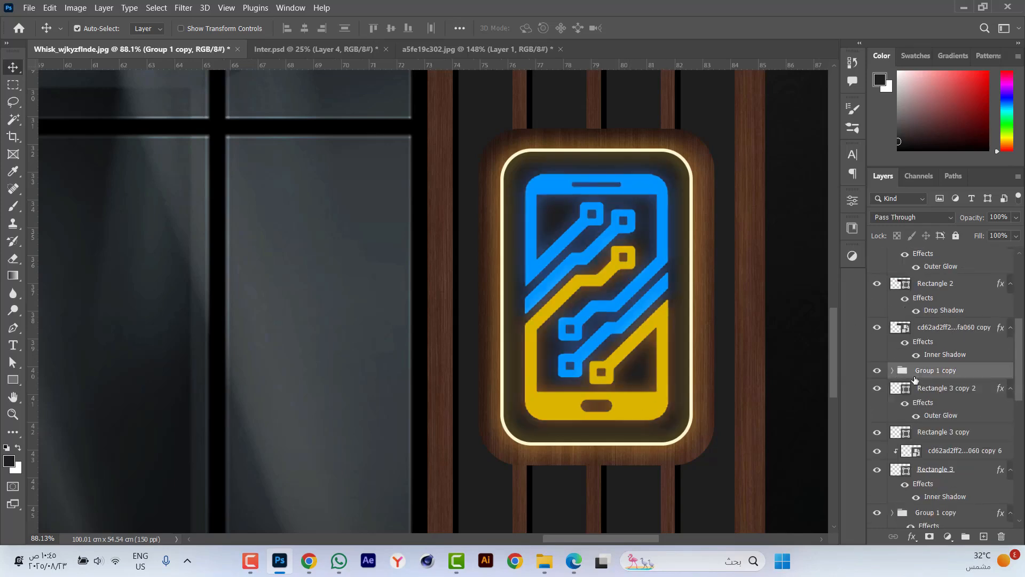
Draw a flat ellipse of about 87 × 20 px on the black underside of the top canopy, near its right end.
scroll(915, 379, "up", 4)
key("ctrl+0")
scroll(490, 345, "down", 2)
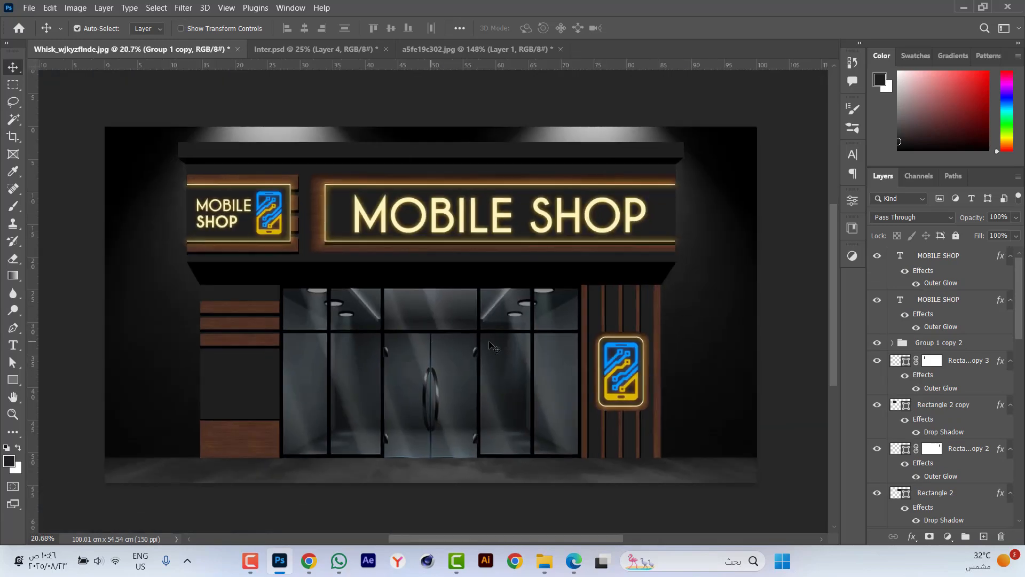
left_click(775, 299)
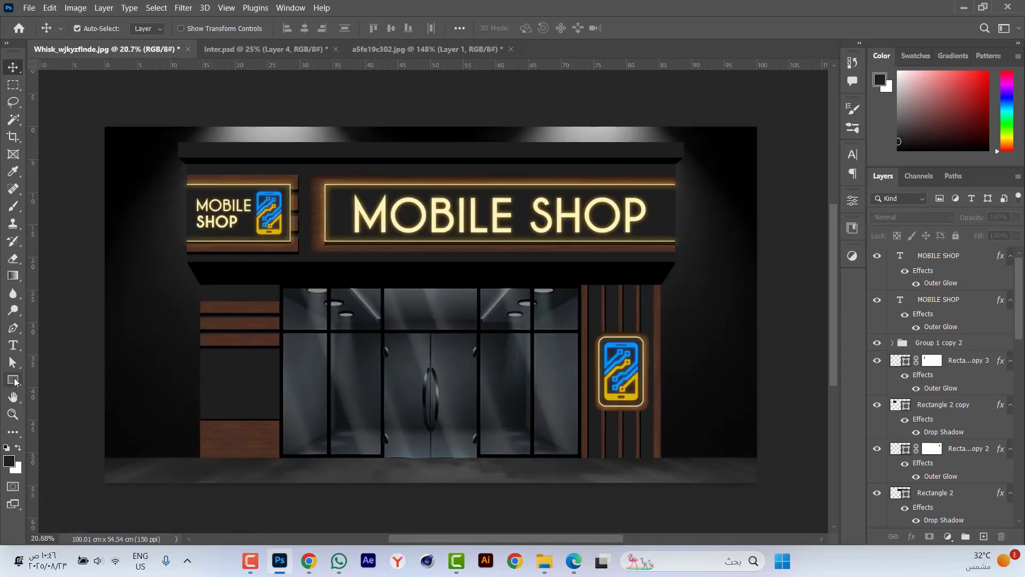
left_click(14, 380)
left_click(64, 392)
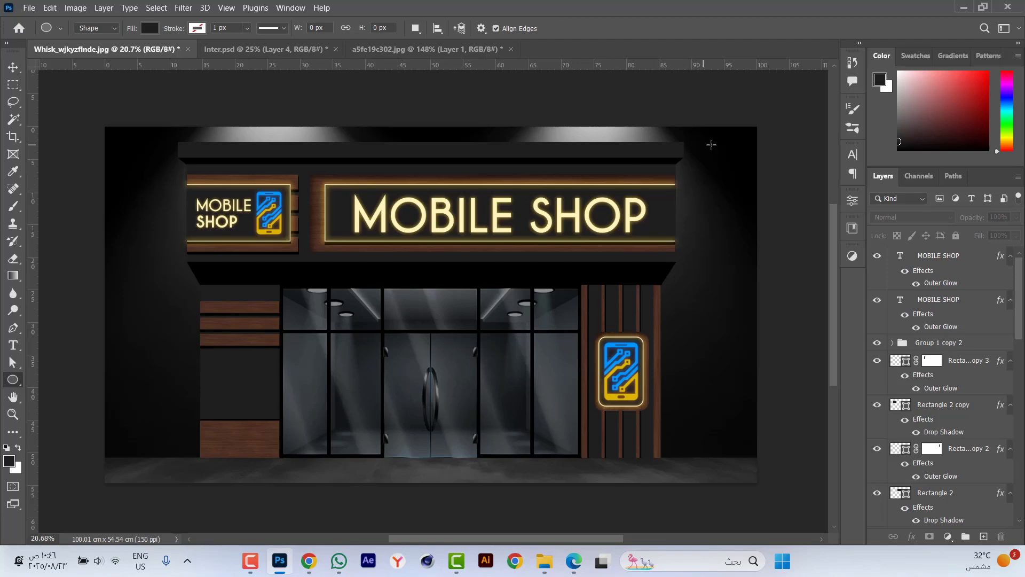
scroll(713, 146, "up", 2)
scroll(628, 160, "up", 5)
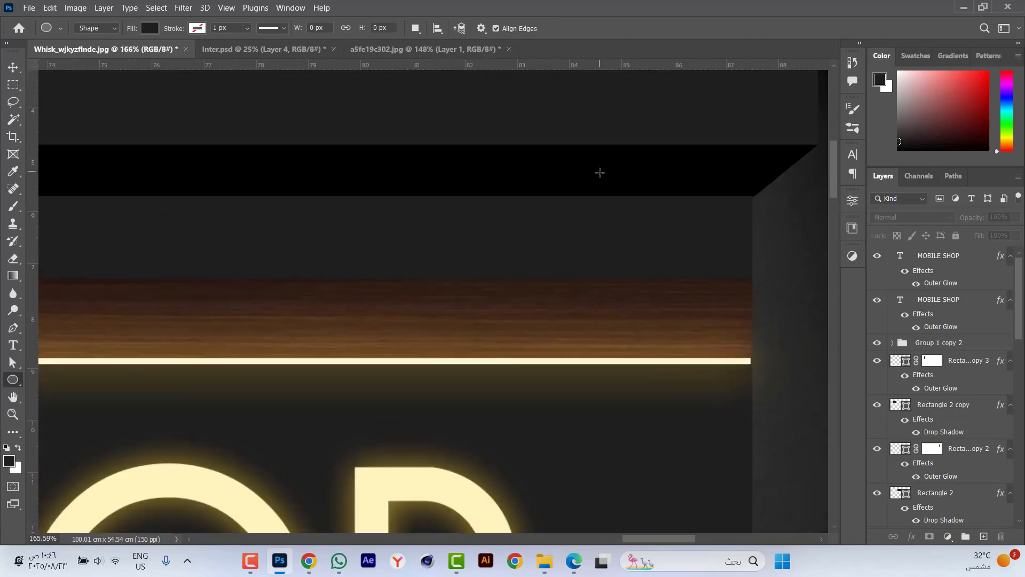
left_click_drag(599, 172, 676, 156)
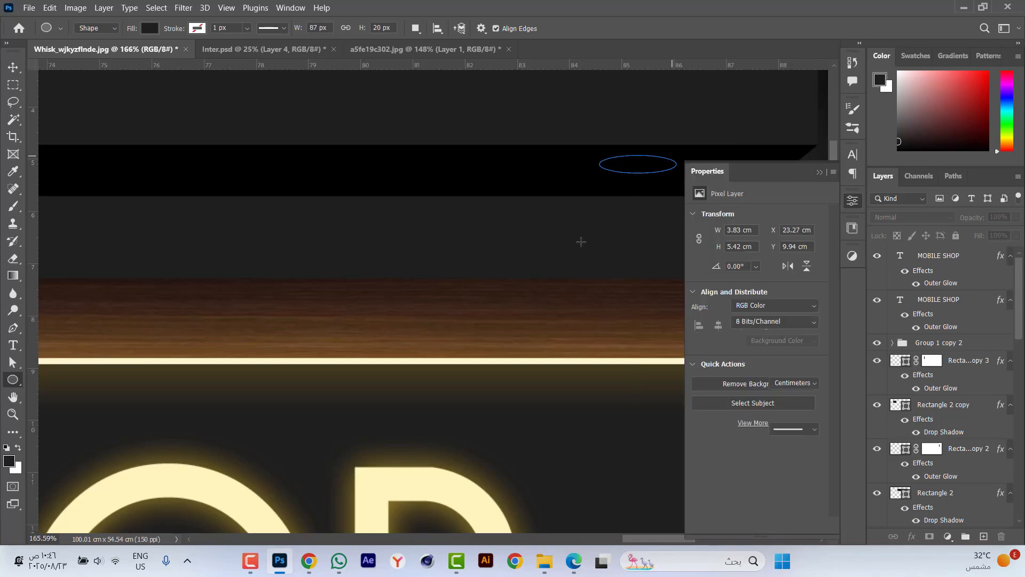
Fill the ellipse with the cream colour #fff5ba sampled from the large MOBILE SHOP text.
scroll(549, 172, "down", 3)
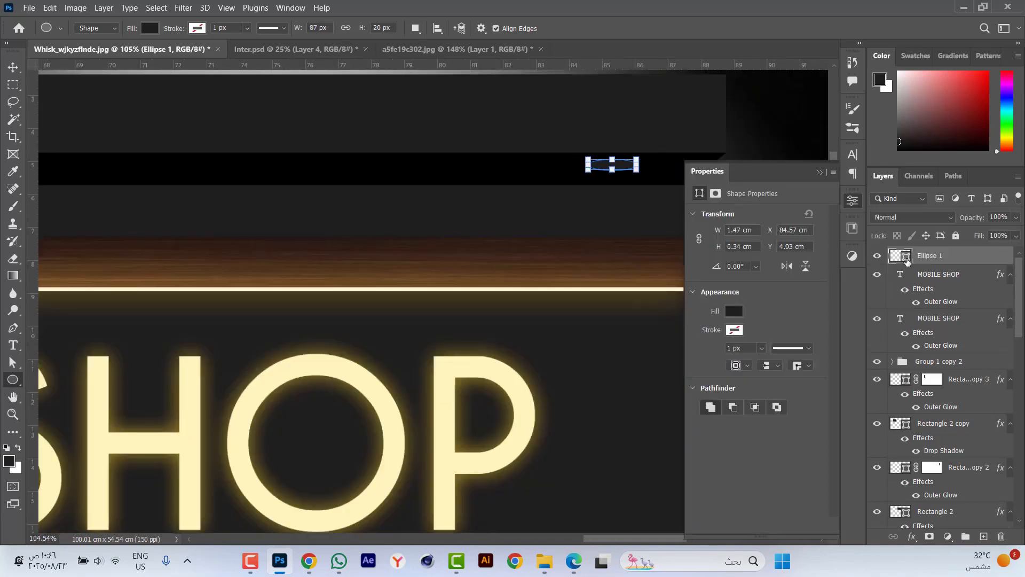
double_click(906, 259)
left_click(355, 378)
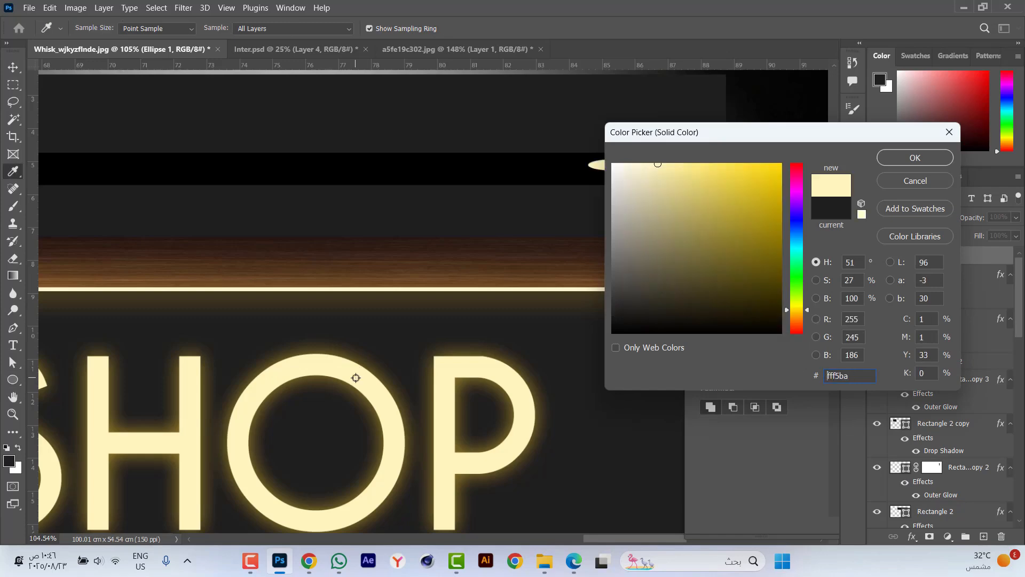
left_click(914, 160)
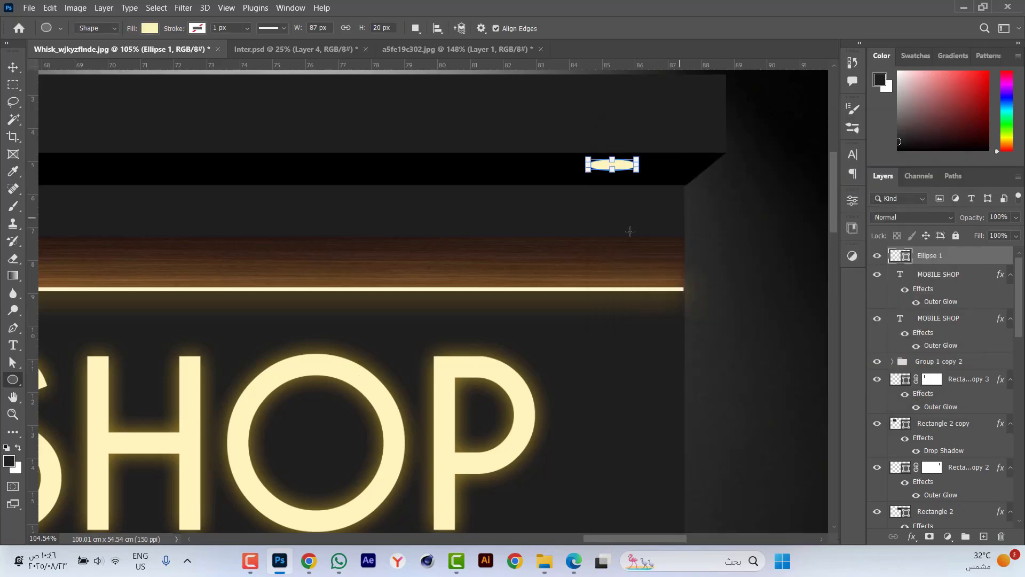
key("Escape")
Centre the ellipse vertically on the canopy's black underside and shift it slightly inward from the right end.
key("v")
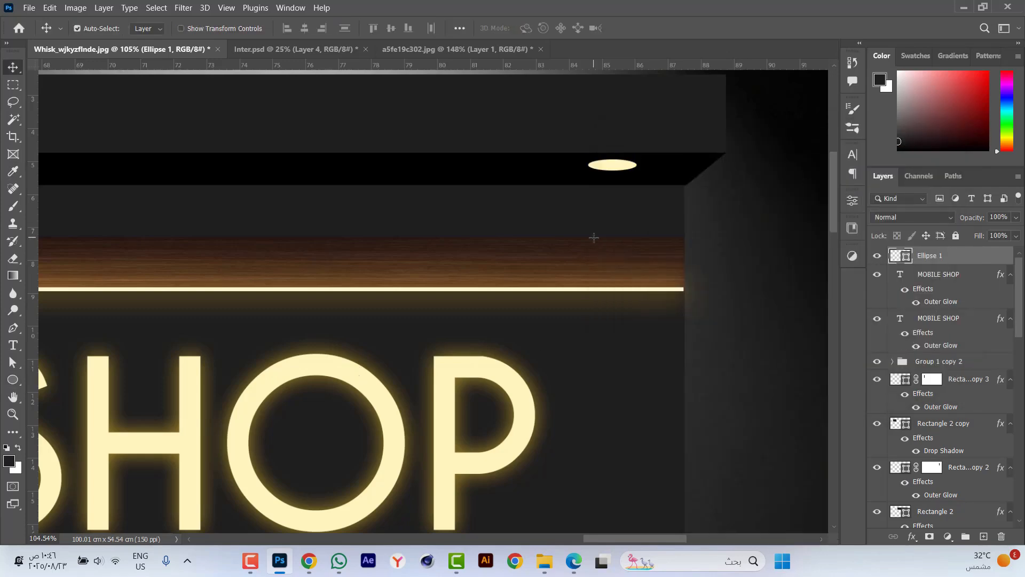
left_click(543, 171, "shift")
left_click(391, 28)
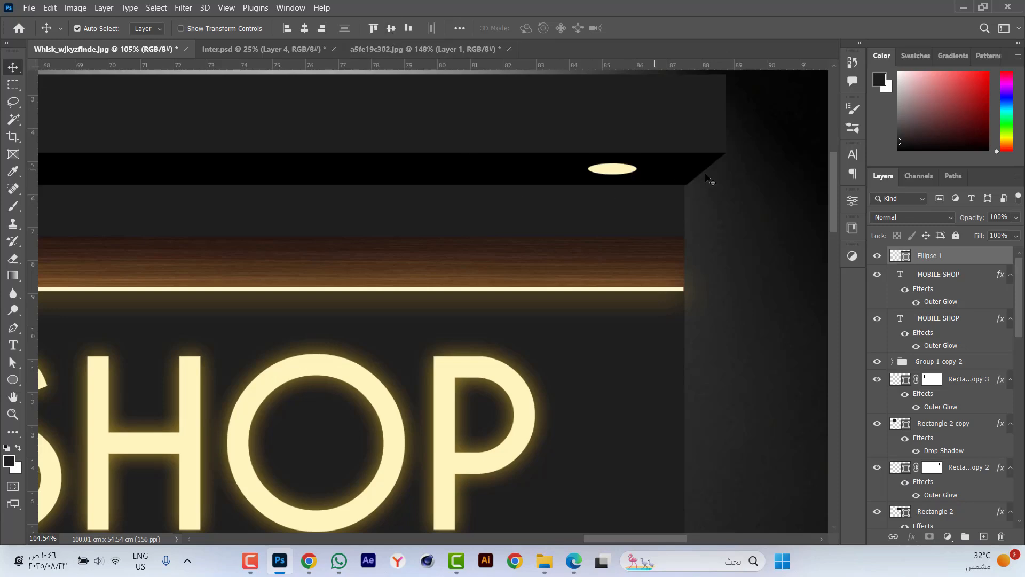
left_click(755, 196)
left_click_drag(620, 172, 570, 170)
left_click(760, 205)
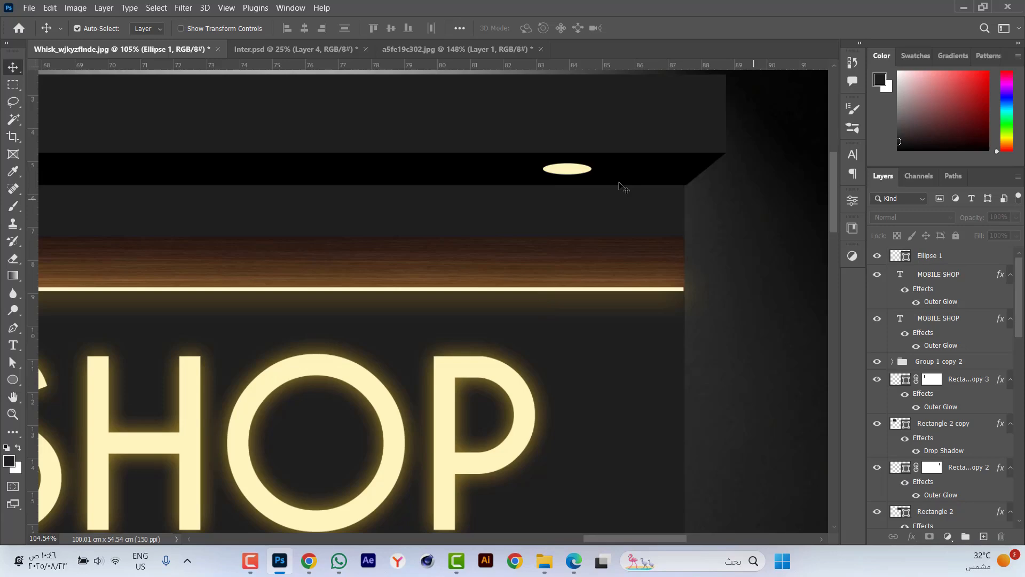
Copy the large MOBILE SHOP text's layer style and paste it onto the ellipse.
left_click(574, 171)
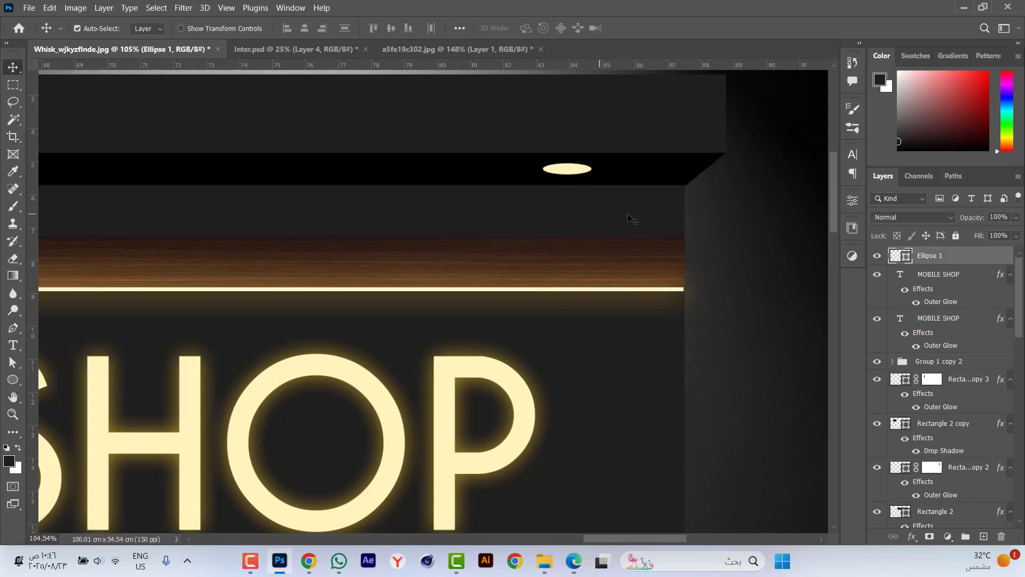
left_click(475, 368)
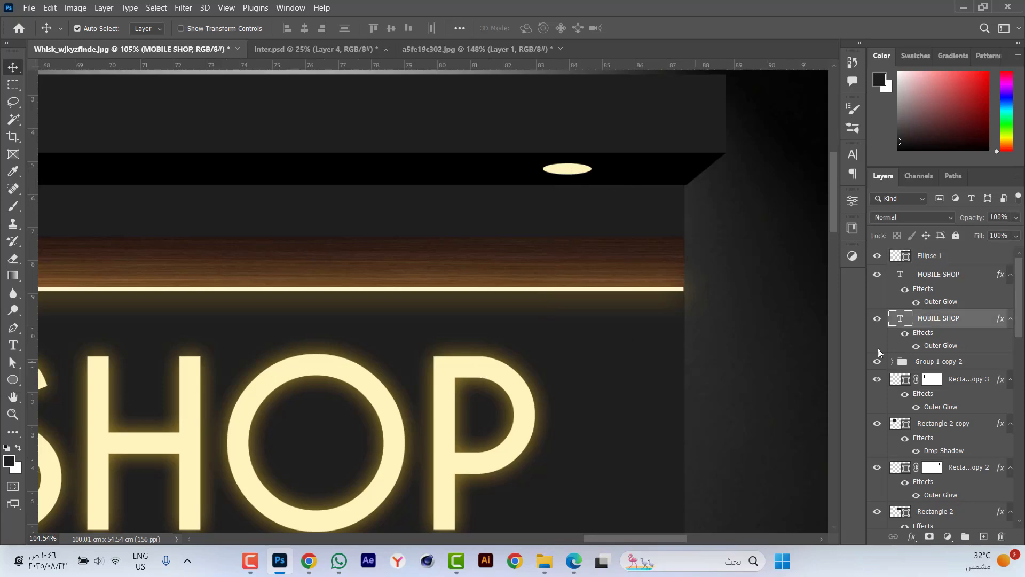
right_click(977, 318)
left_click(849, 466)
left_click(581, 174)
right_click(968, 257)
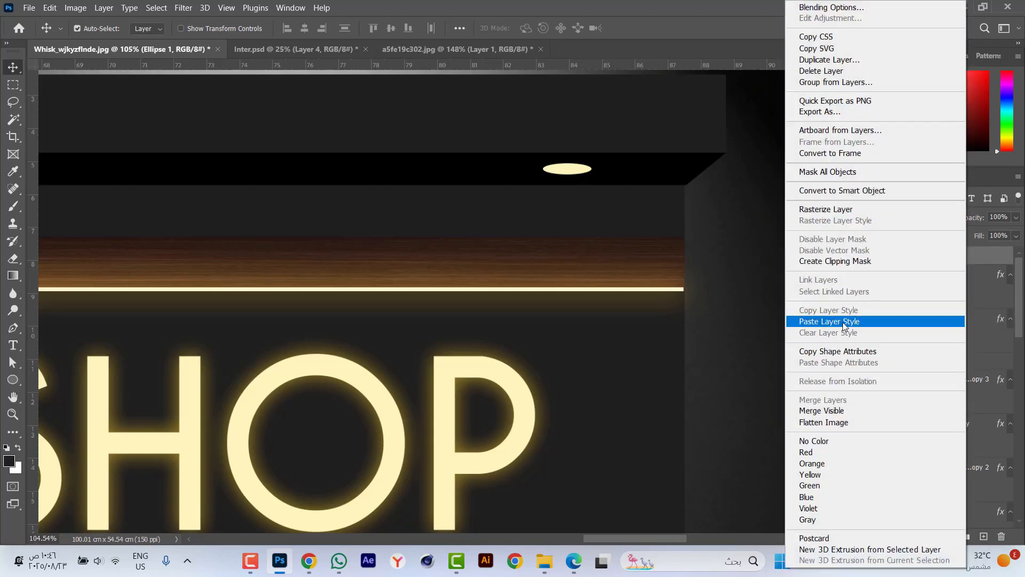
left_click(842, 322)
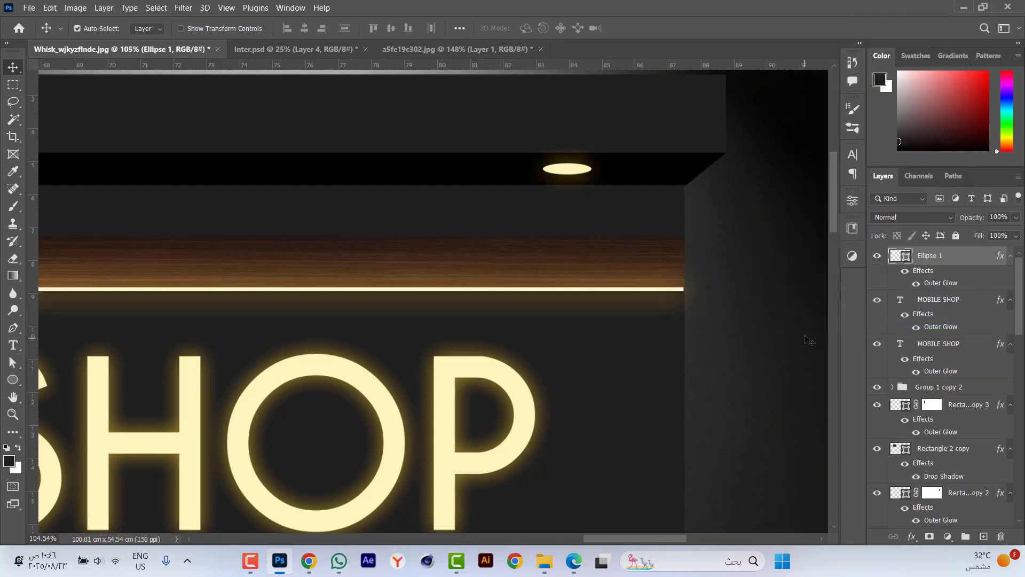
Reduce the ellipse's outer glow size to 25 px.
double_click(945, 283)
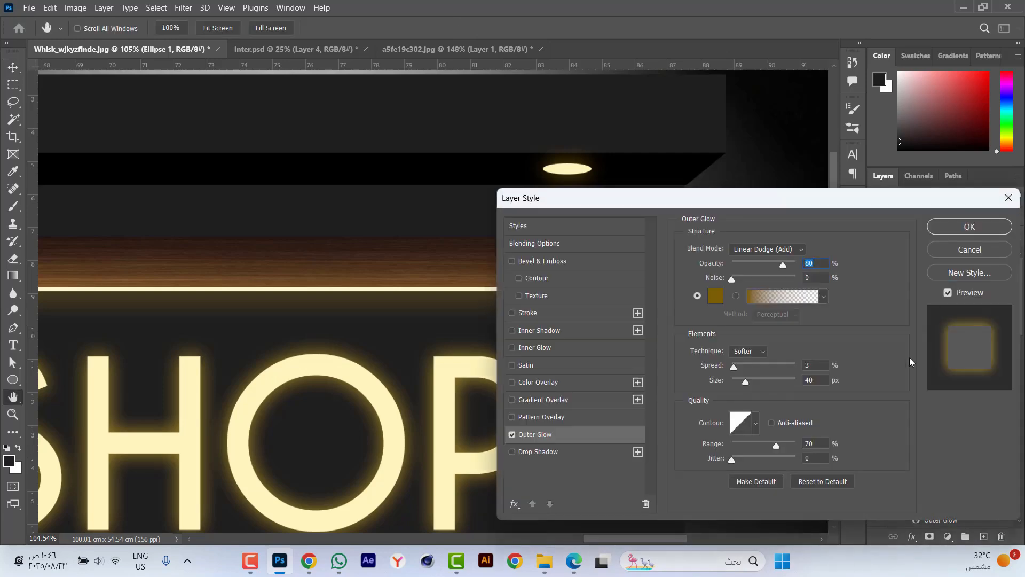
double_click(811, 381)
type("30")
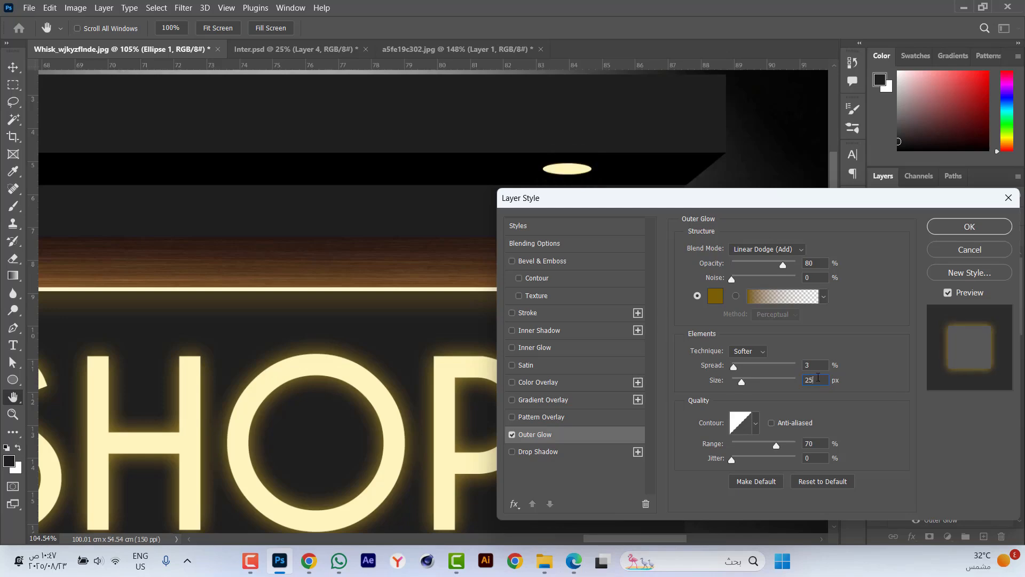
key("Return")
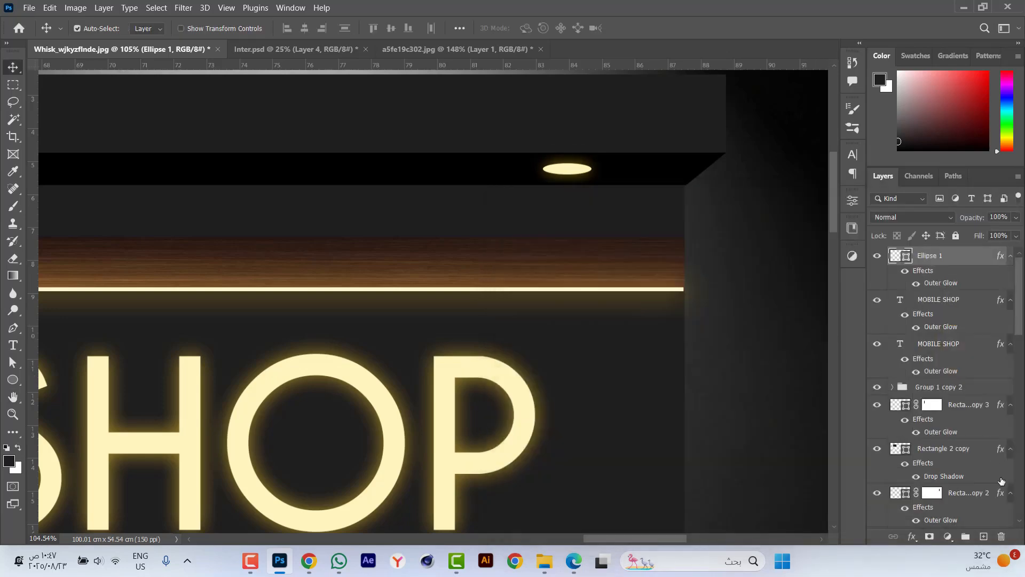
Add a new layer above the ellipse and choose the third 1456 px light brush from the IES_Brushs_JayVickery set.
left_click(984, 536)
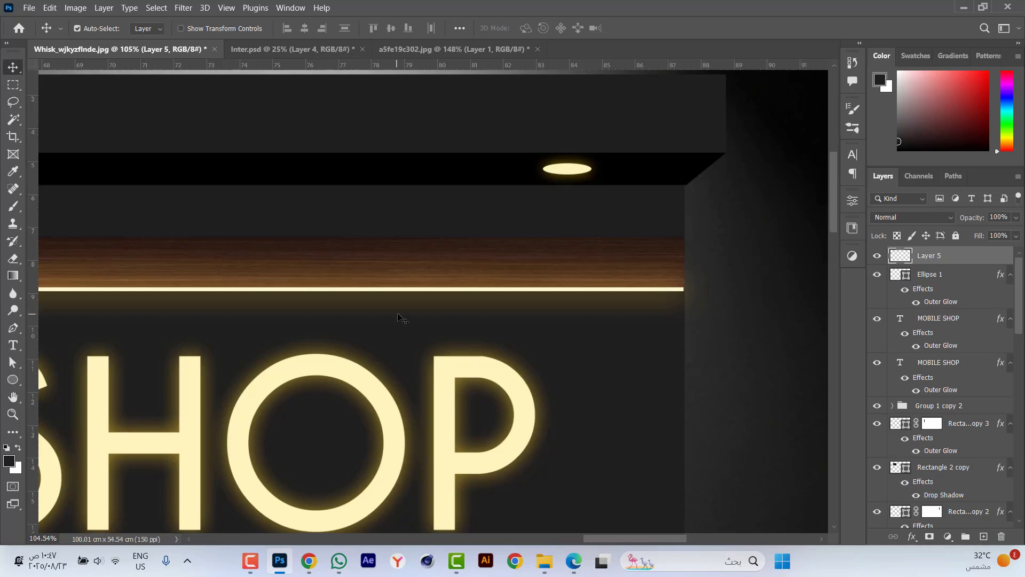
left_click(14, 206)
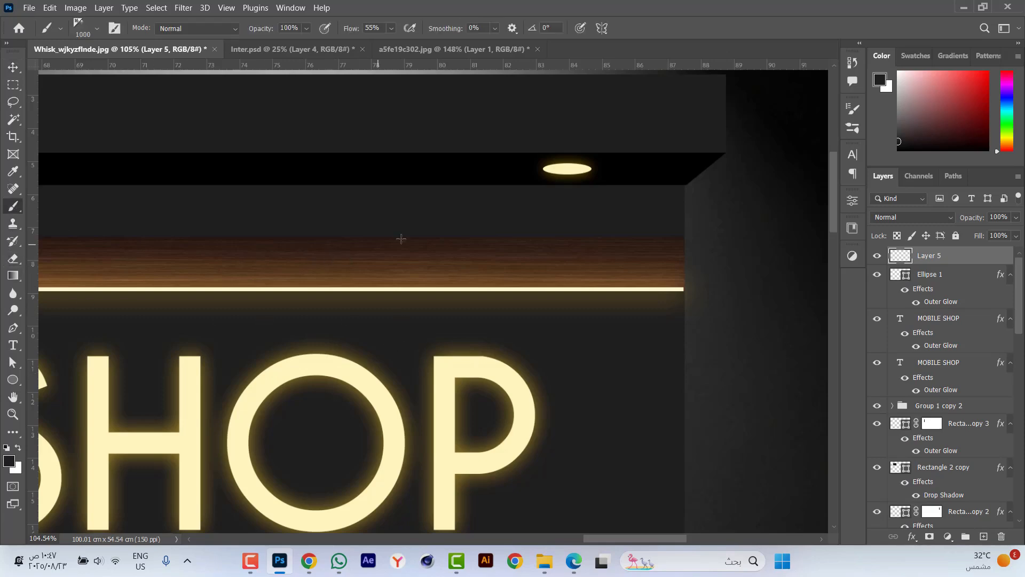
right_click(425, 221)
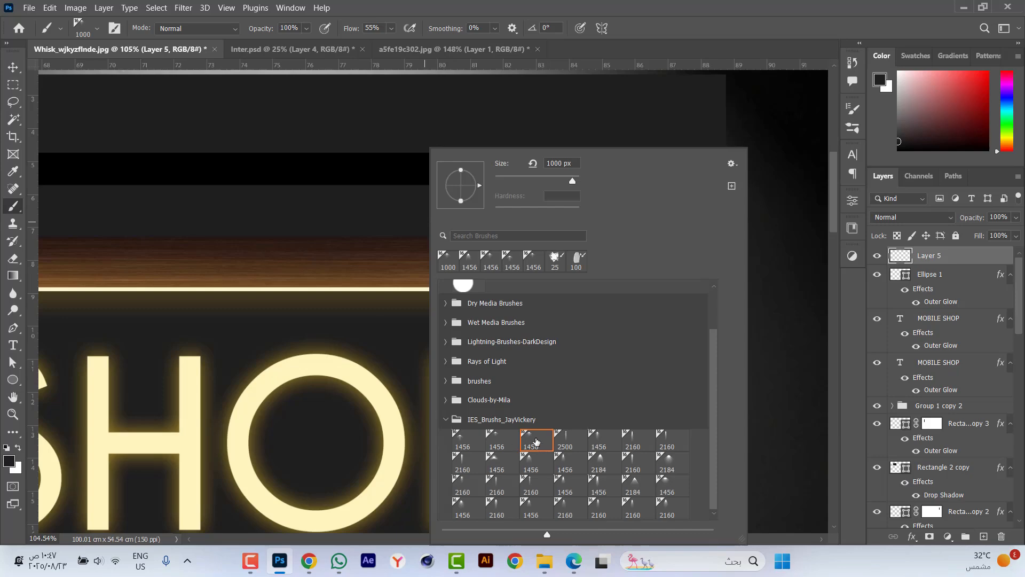
left_click(535, 438)
Try stamping a white light beam below the ellipse lamp, and undo the stamp.
left_click(19, 449)
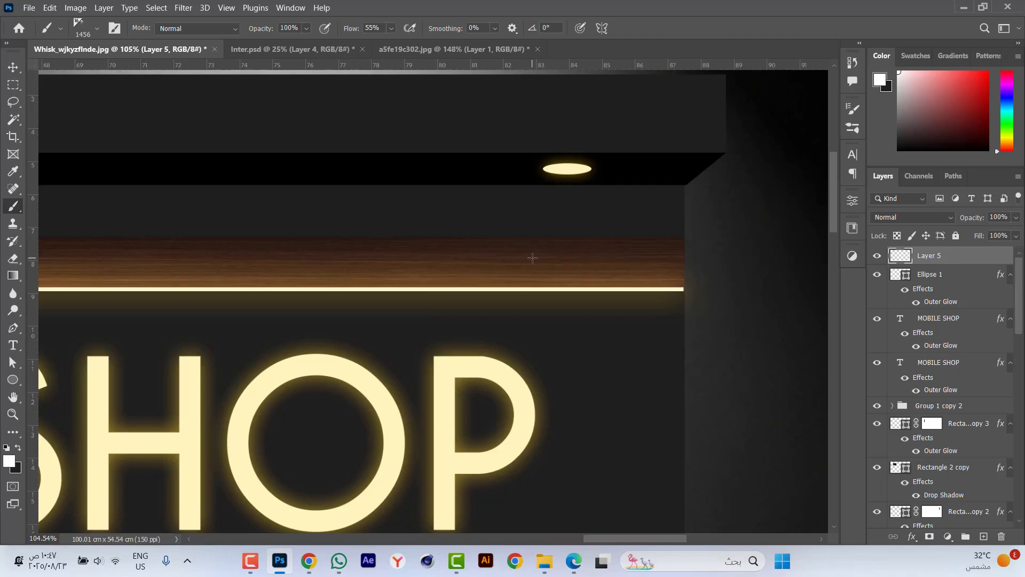
key("Caps_Lock")
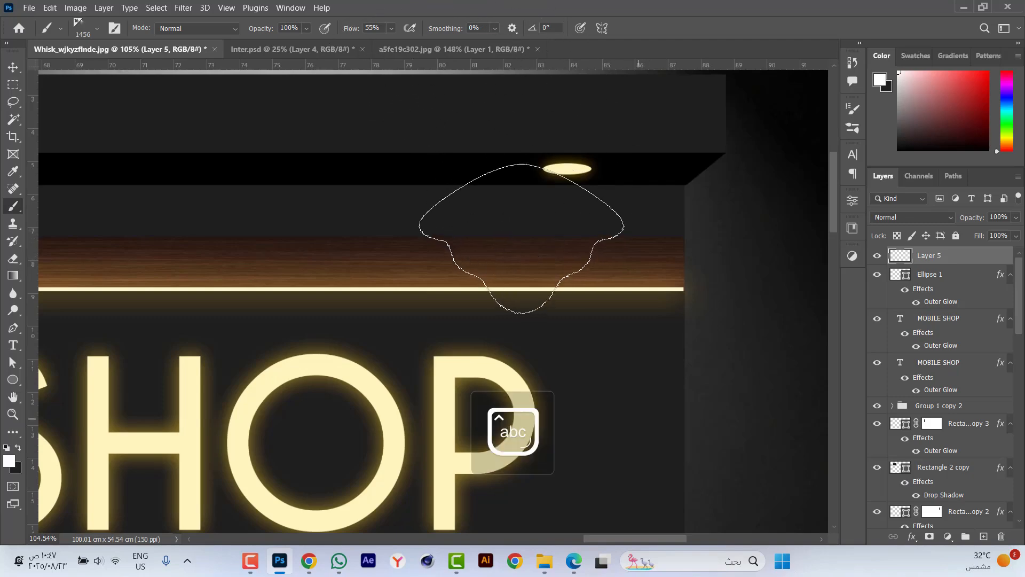
left_click(573, 252)
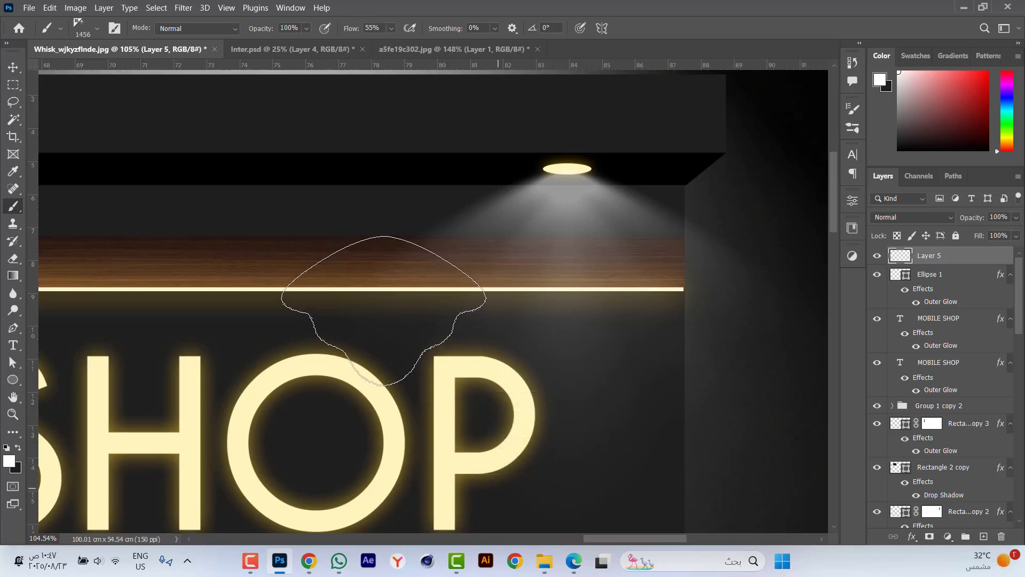
key("ctrl+z")
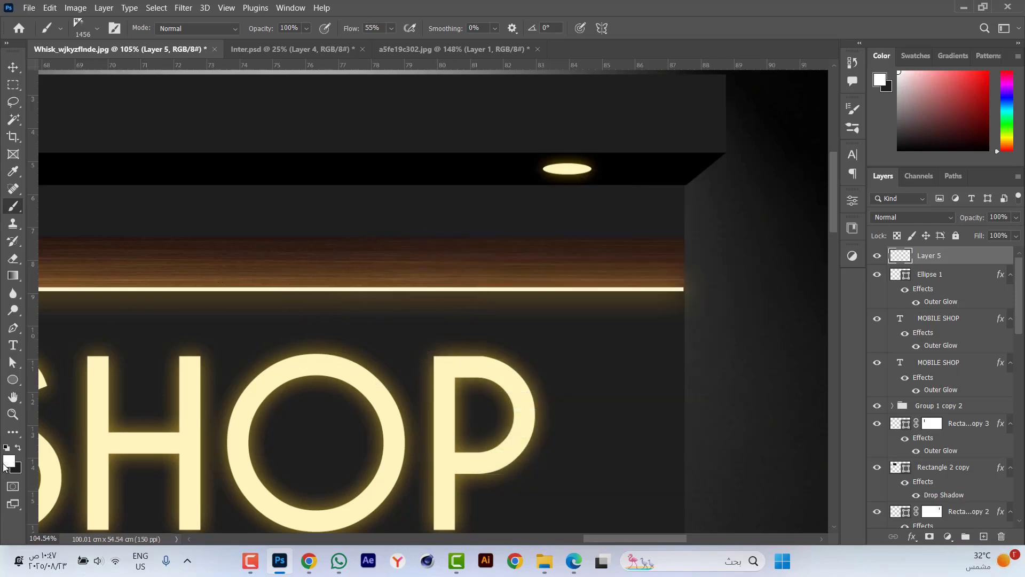
Sample the large text's cream as the foreground colour, make it slightly more saturated, and stamp a light beam below the ellipse lamp.
left_click(8, 462)
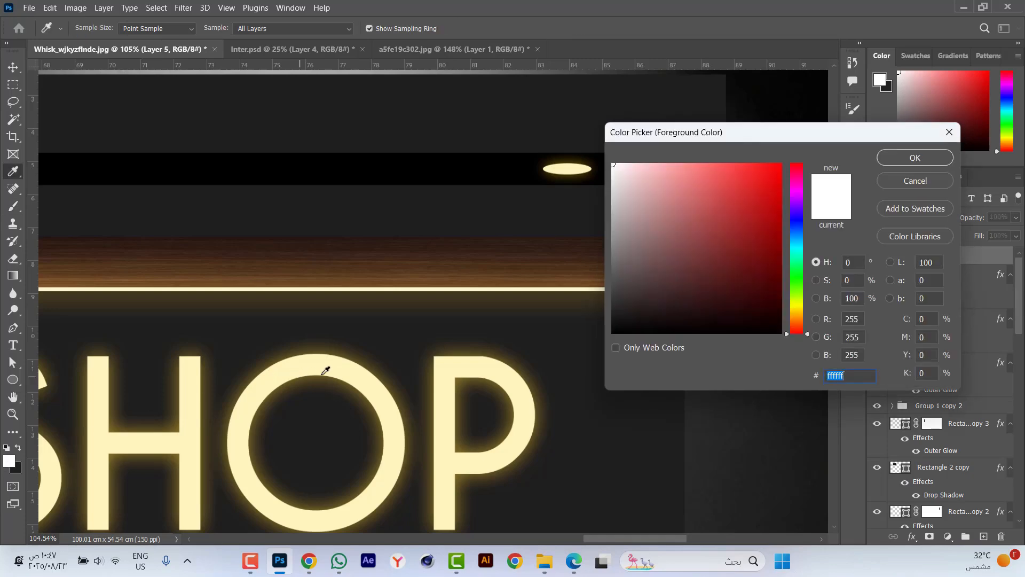
left_click(337, 366)
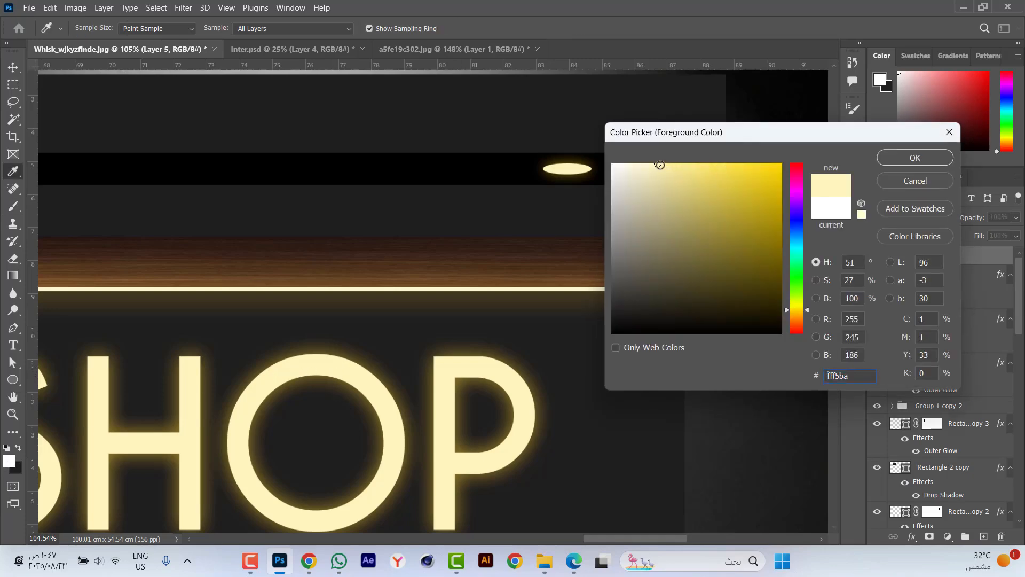
left_click_drag(660, 165, 677, 162)
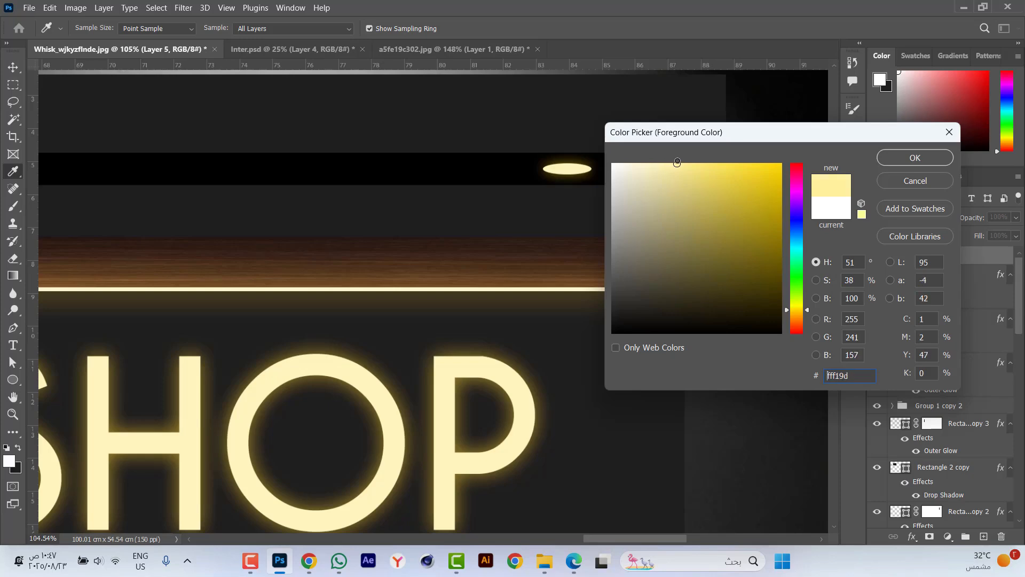
left_click(894, 157)
key("b")
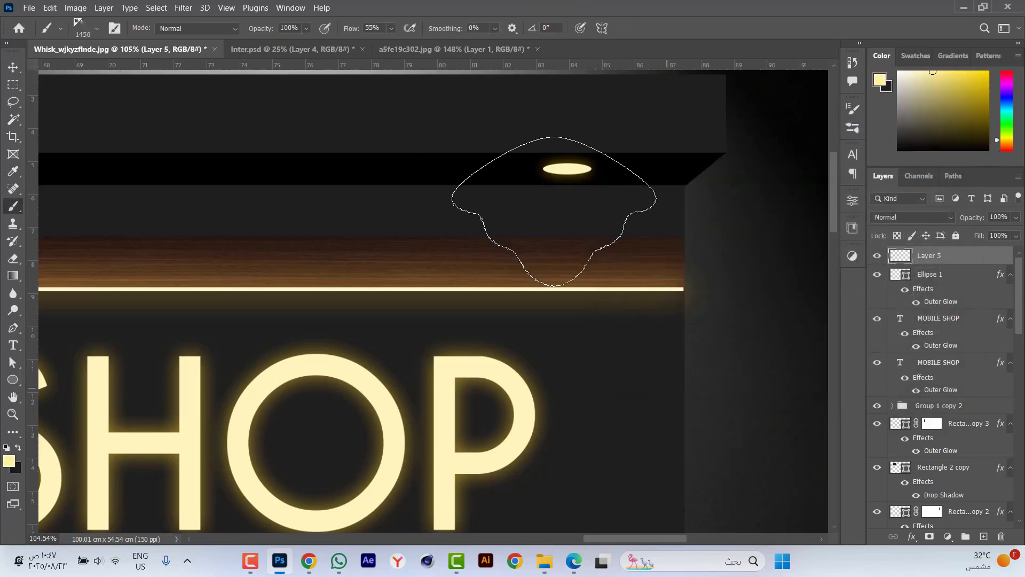
left_click(568, 243)
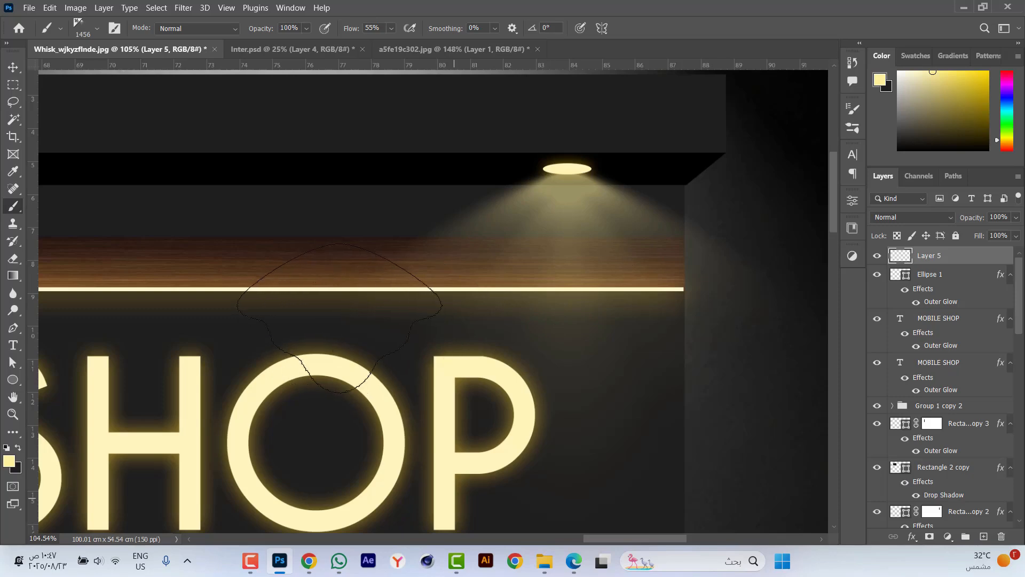
Scale the light beam to about 44% width and 71% height and position it directly beneath the ellipse lamp.
key("v")
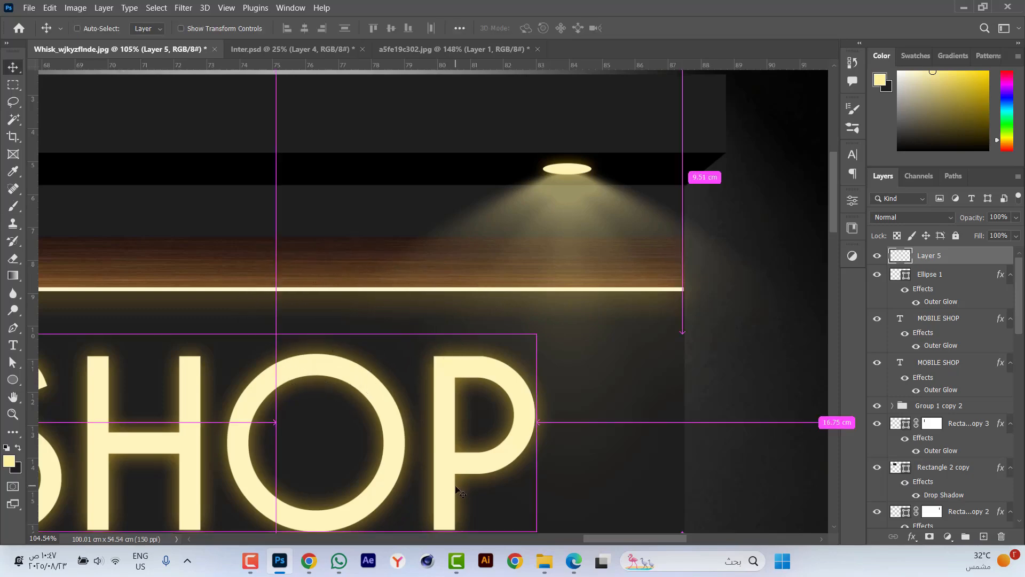
key("ctrl+t")
scroll(518, 470, "down", 2)
scroll(518, 470, "down", 2)
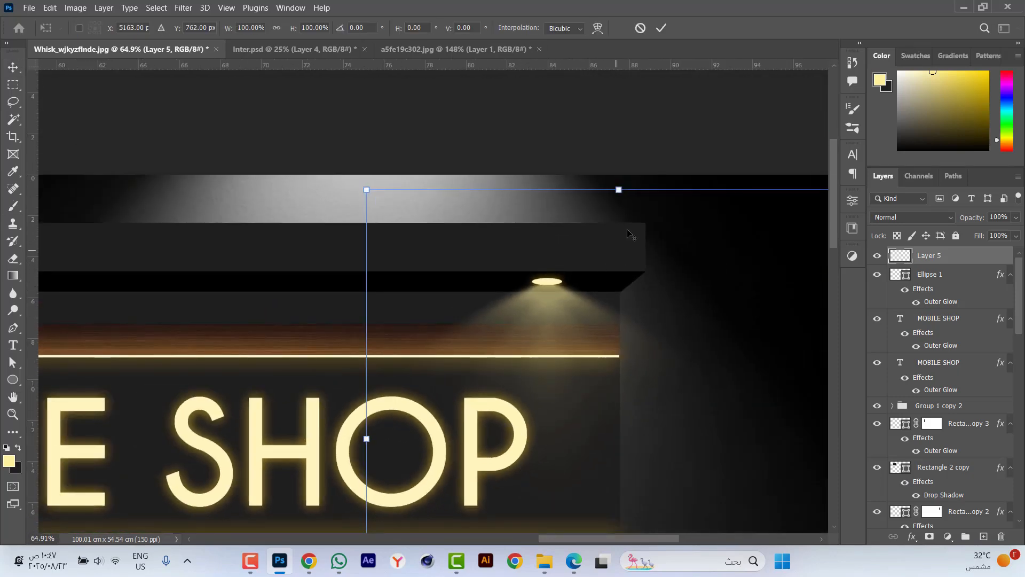
left_click_drag(618, 189, 618, 261)
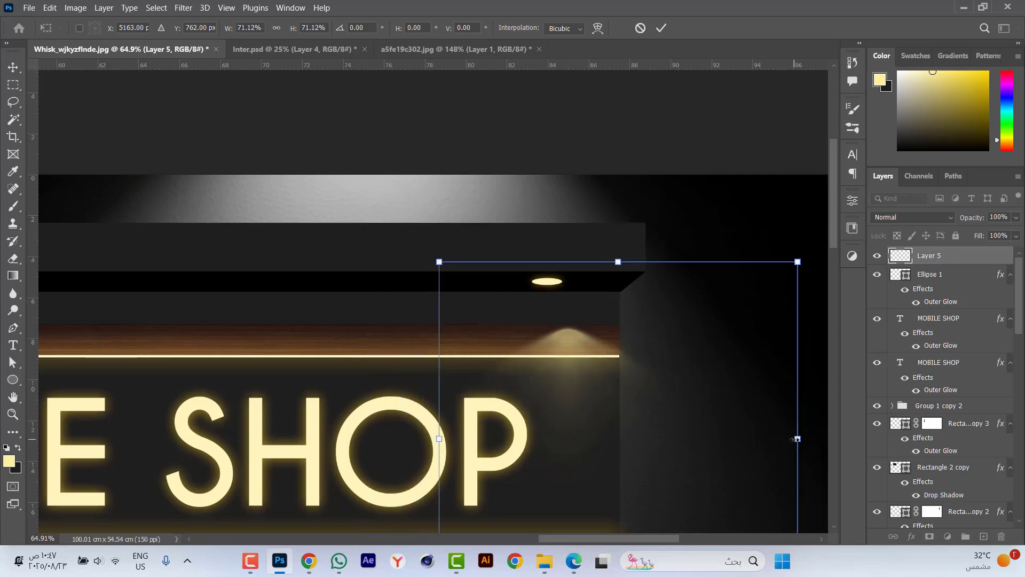
left_click_drag(797, 438, 726, 443)
left_click_drag(600, 381, 563, 331)
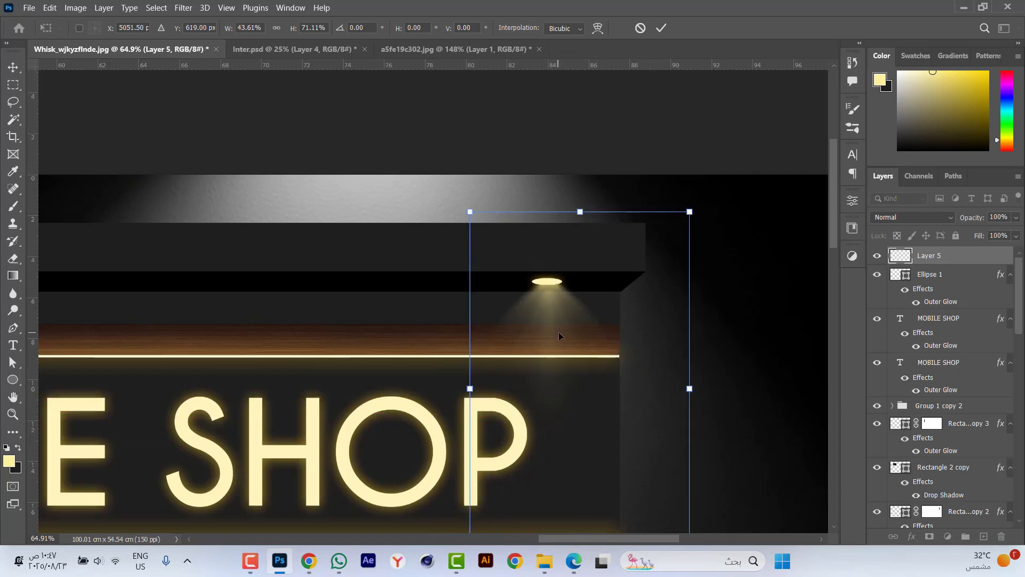
key("Return")
scroll(580, 371, "up", 3)
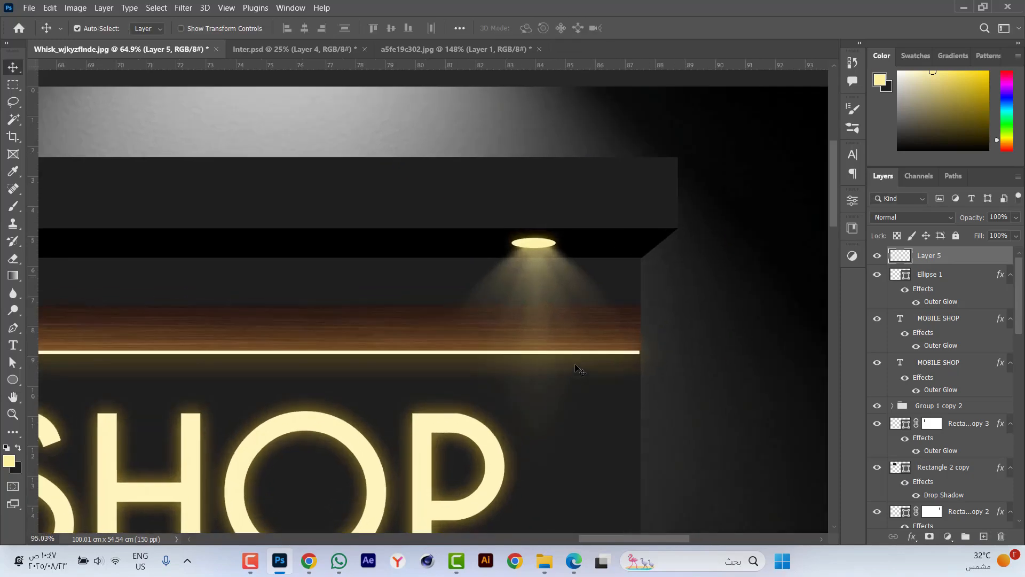
Set the light beam layer's blend mode to Lighter Color and narrow the beam slightly.
scroll(501, 299, "up", 2)
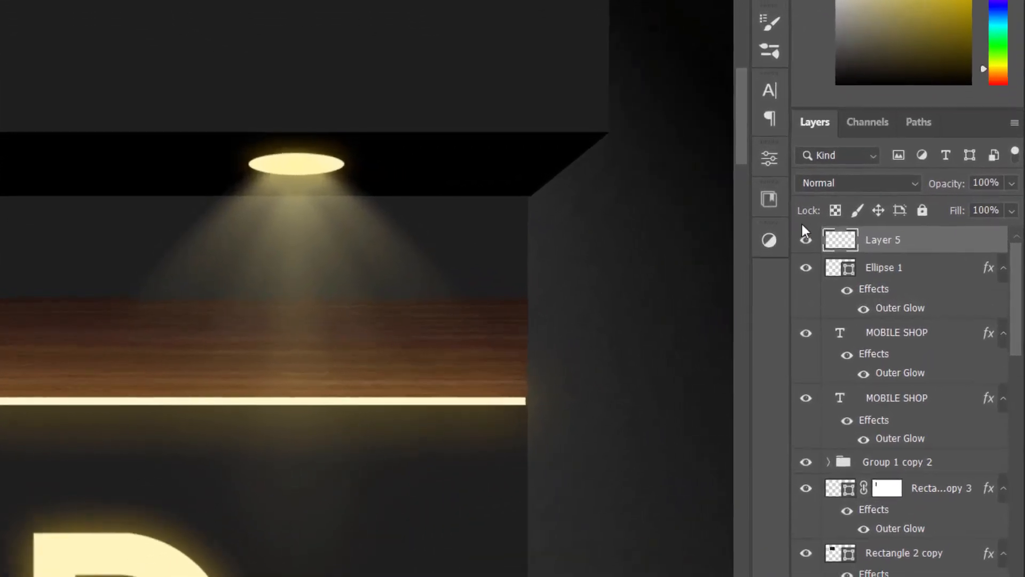
left_click(857, 182)
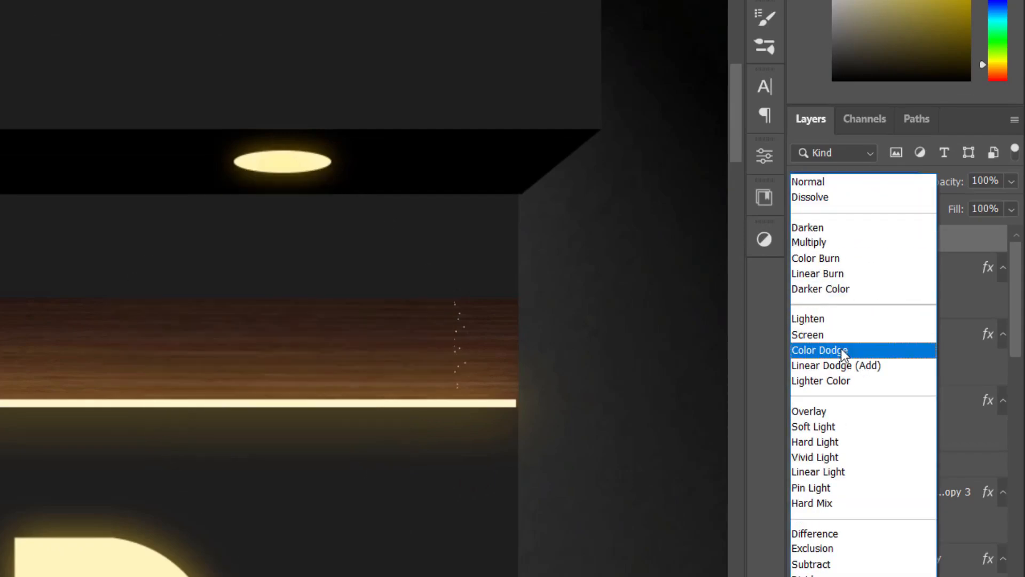
left_click(839, 380)
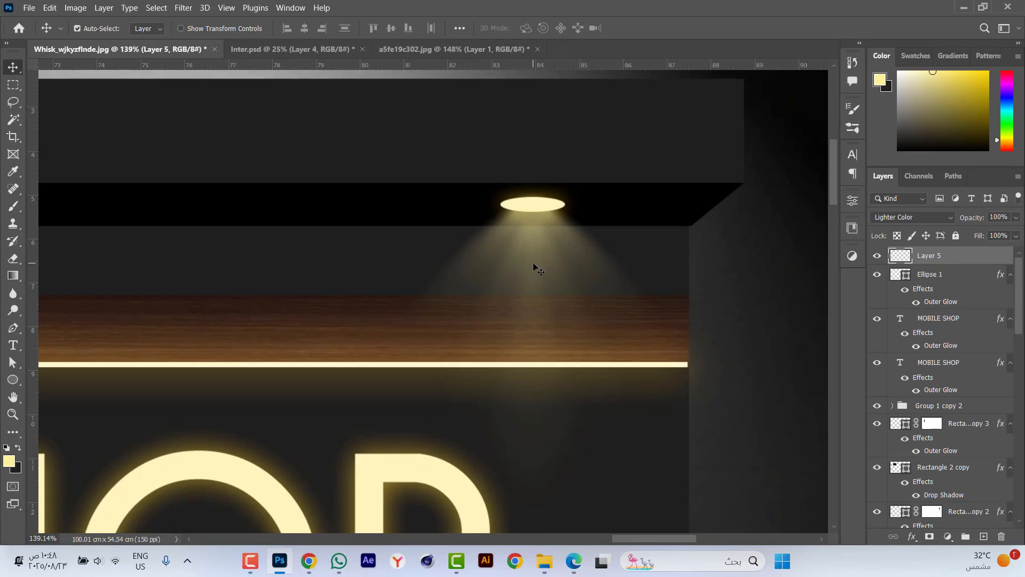
key("ctrl+0")
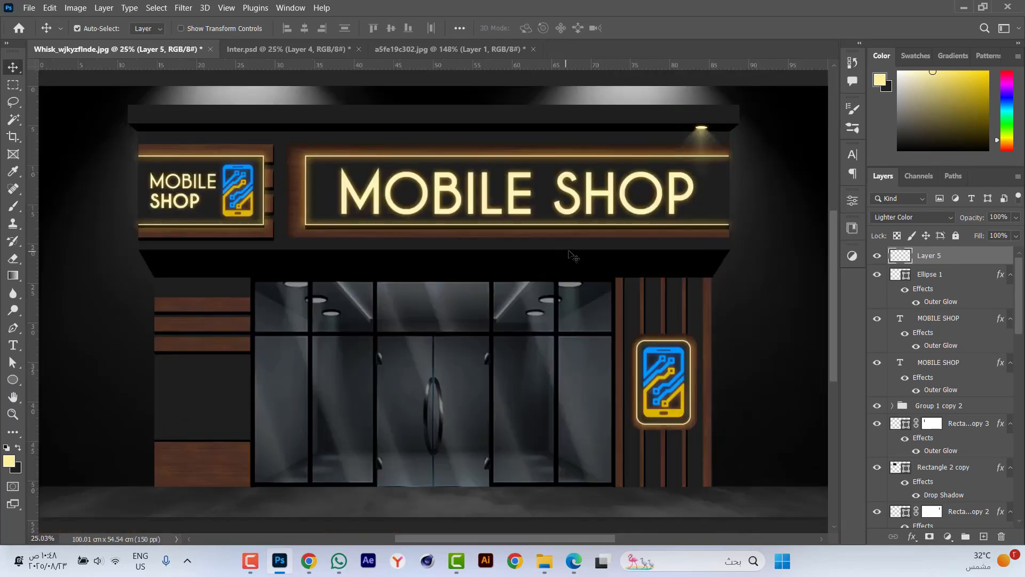
key("ctrl+t")
scroll(754, 127, "up", 4)
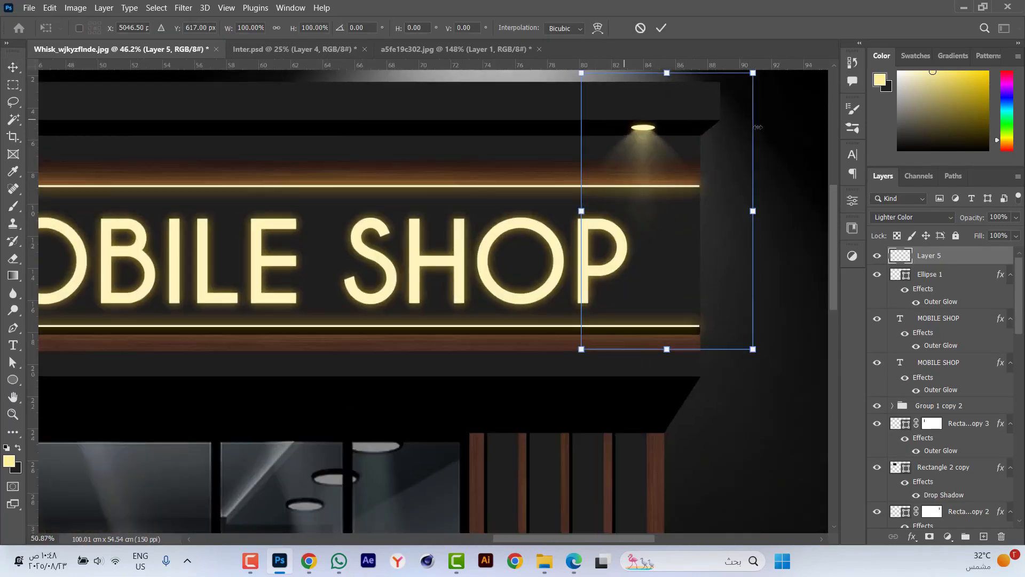
left_click_drag(752, 238, 739, 236)
key("Return")
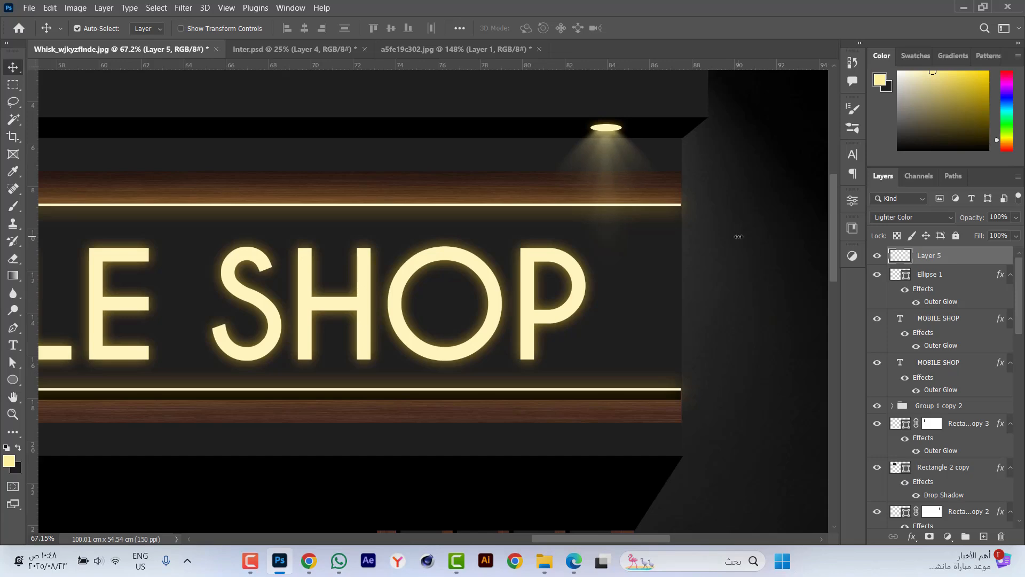
Group the ellipse lamp with its beam and place six copies of the group along the upper canopy.
left_click(930, 276, "ctrl")
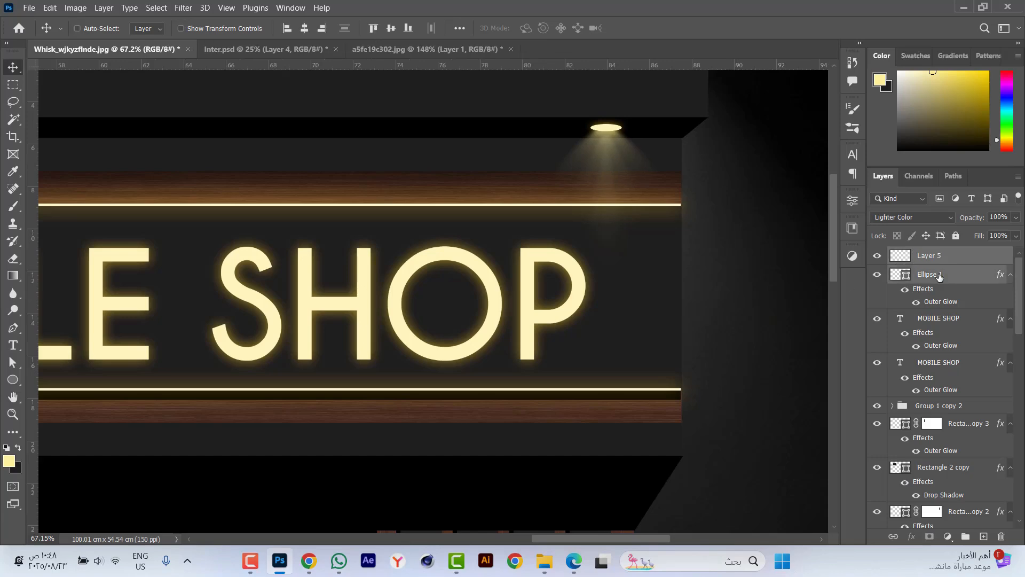
key("ctrl+g")
scroll(561, 226, "down", 5)
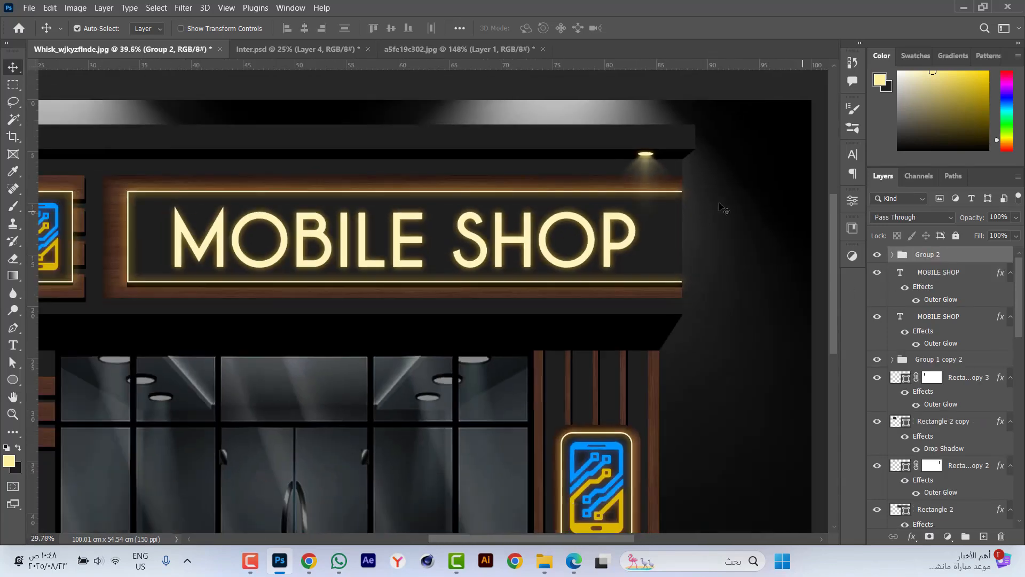
left_click_drag(591, 180, 524, 175)
left_click_drag(524, 174, 232, 178)
left_click_drag(232, 178, 147, 176)
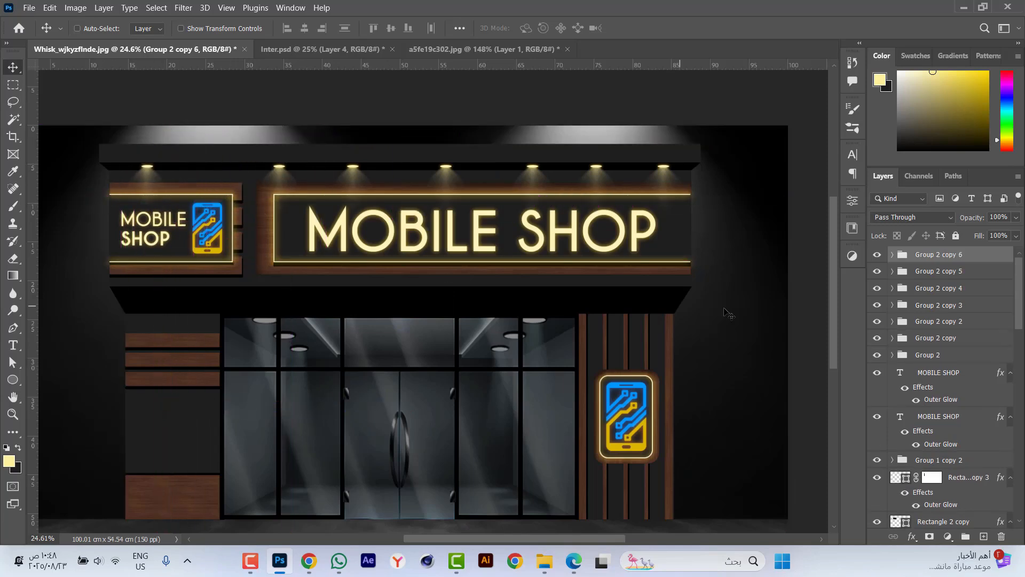
Distribute the seven canopy spotlight groups evenly across the width and combine them into one group.
left_click(947, 357, "shift")
left_click(431, 28)
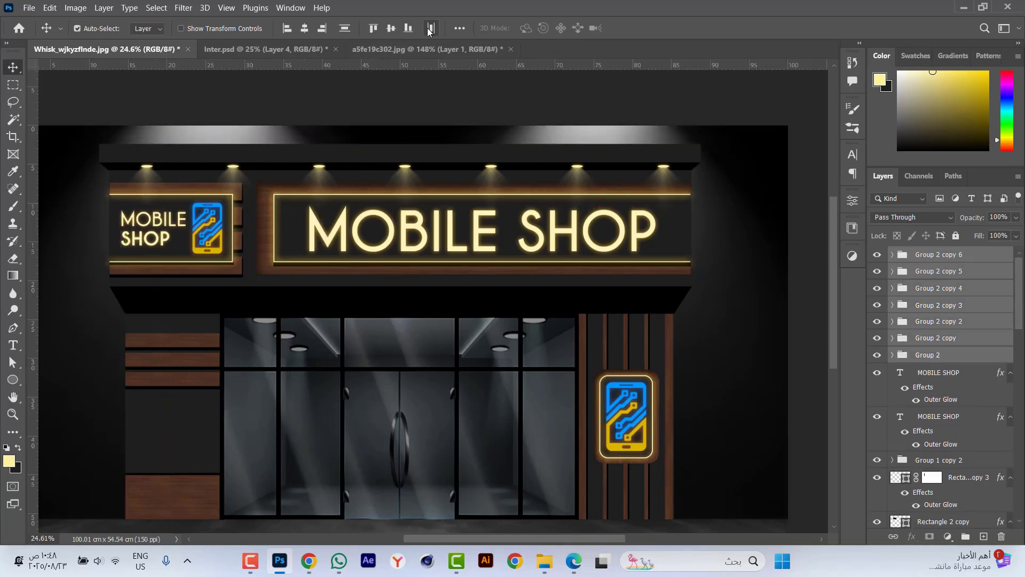
key("ctrl+g")
Draw an ellipse lamp about 240 × 53 px on the lower black canopy above the right slatted pillar.
left_click_drag(585, 297, 748, 203)
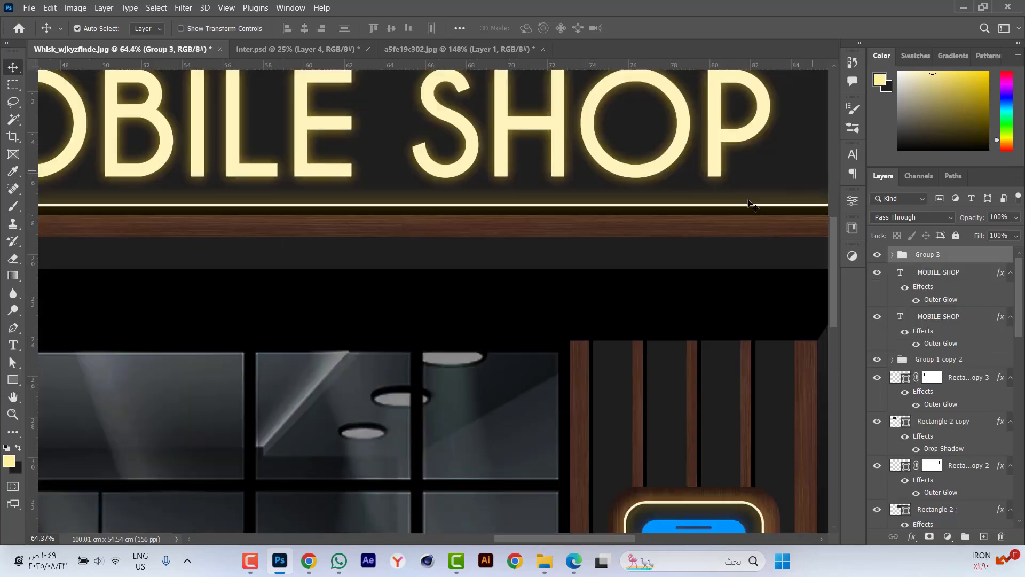
left_click(11, 382)
right_click(11, 382)
left_click(54, 391)
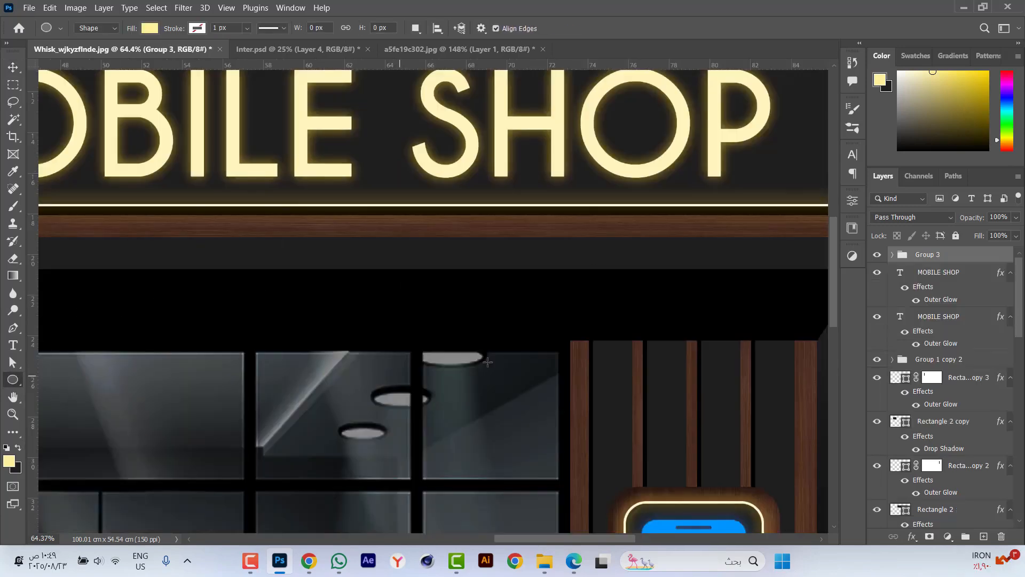
mouse_move(717, 296)
left_mouse_down()
mouse_move(754, 301)
mouse_move(745, 305)
left_mouse_up()
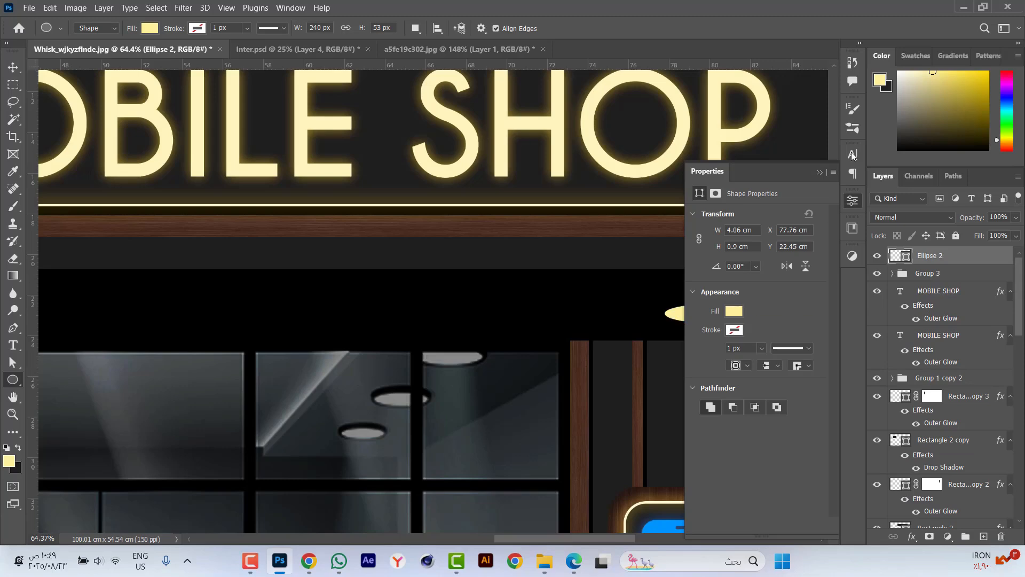
left_click(820, 172)
key("v")
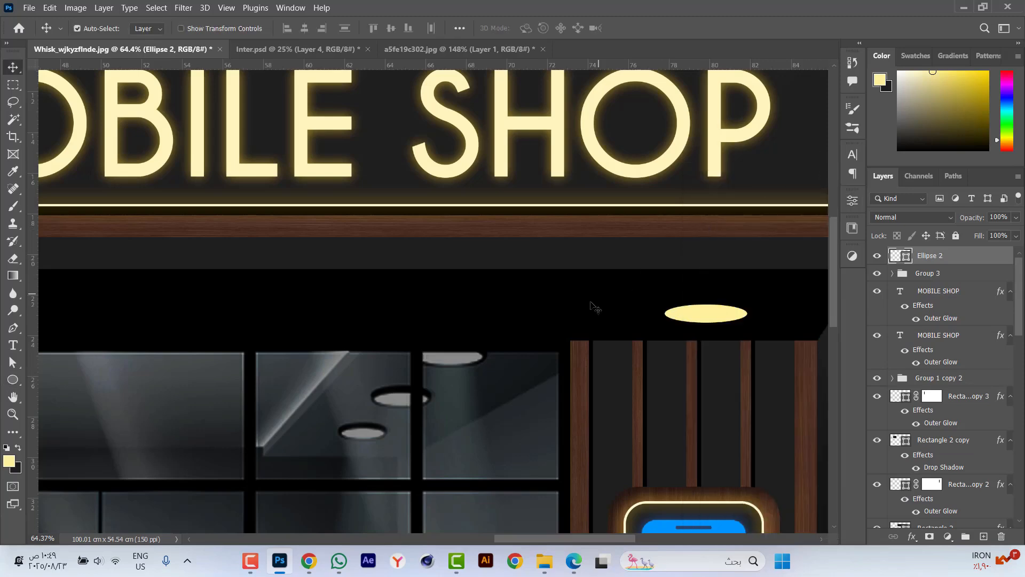
Centre the new ellipse lamp vertically on the lower canopy and horizontally over the right pillar.
scroll(592, 302, "down", 2)
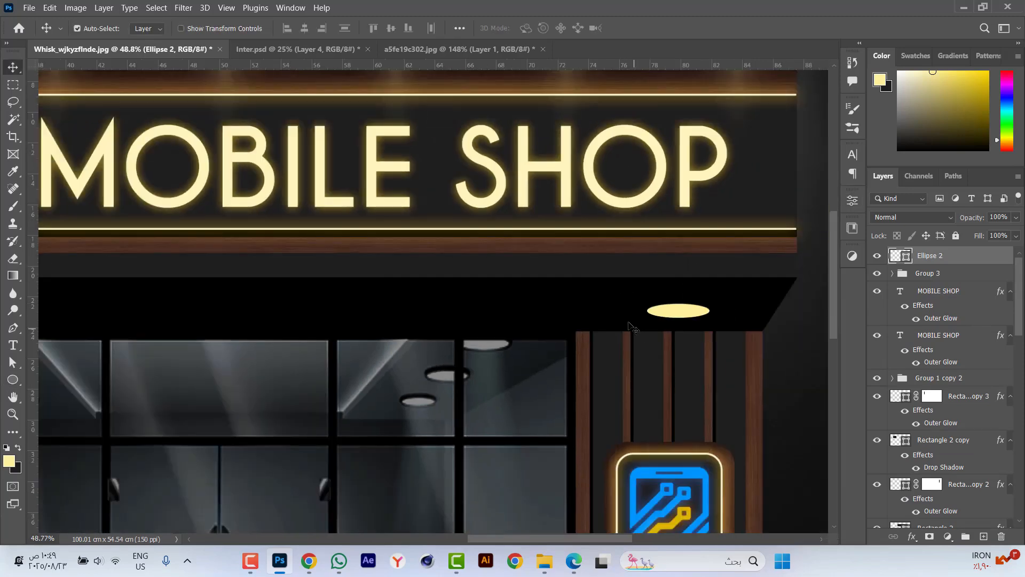
left_click(392, 29)
left_click(790, 347)
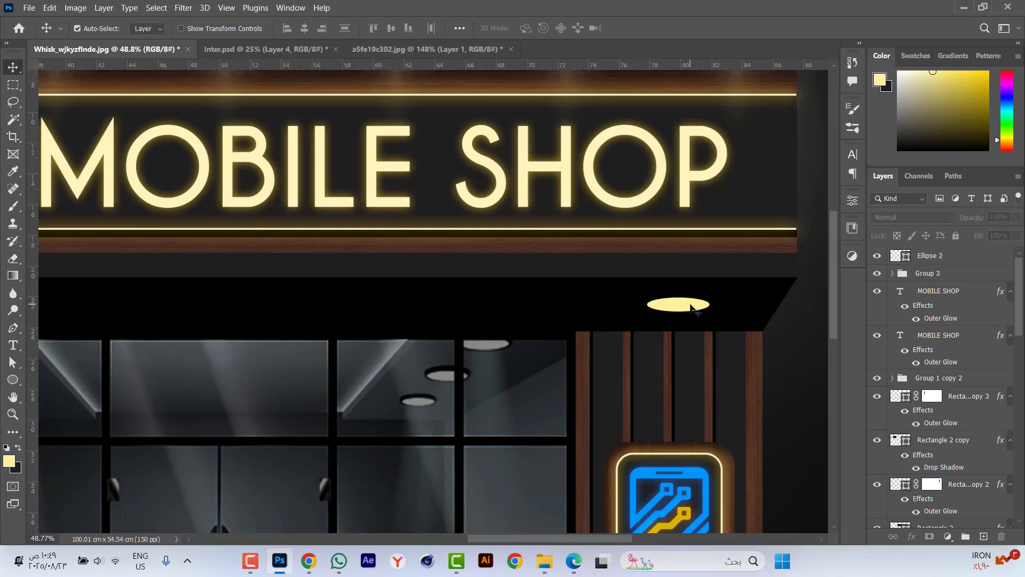
left_click(689, 305)
left_click(754, 360, "shift")
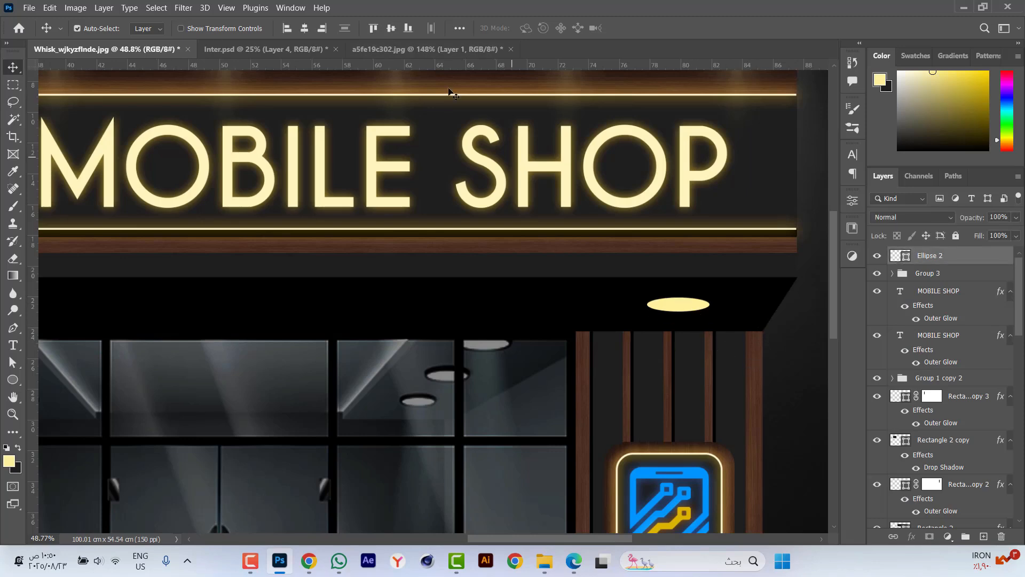
left_click(305, 29)
left_click(805, 349)
left_click(671, 307)
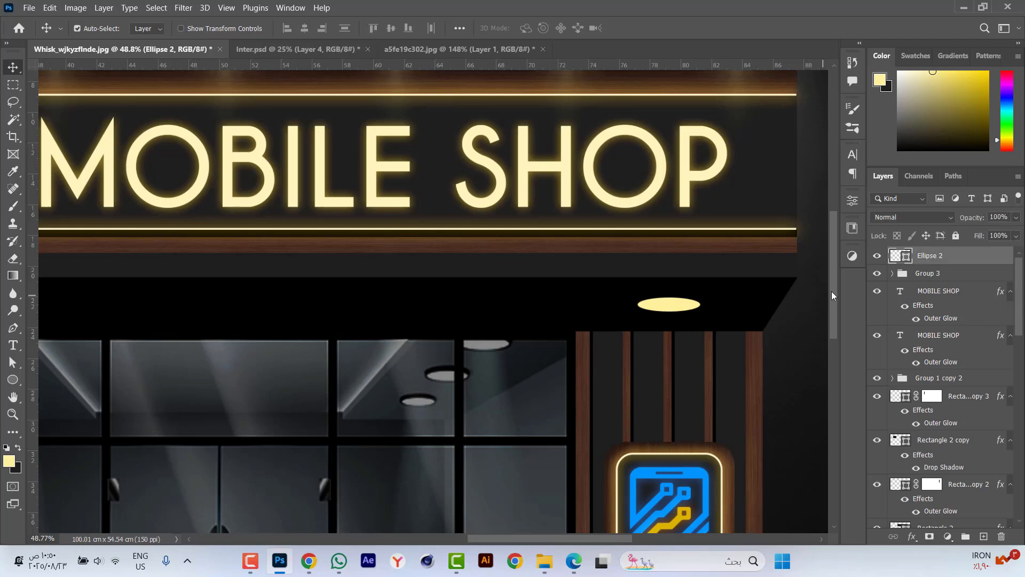
Recolour the lower canopy's ellipse lamp with the cream sampled from the large MOBILE SHOP text.
double_click(906, 258)
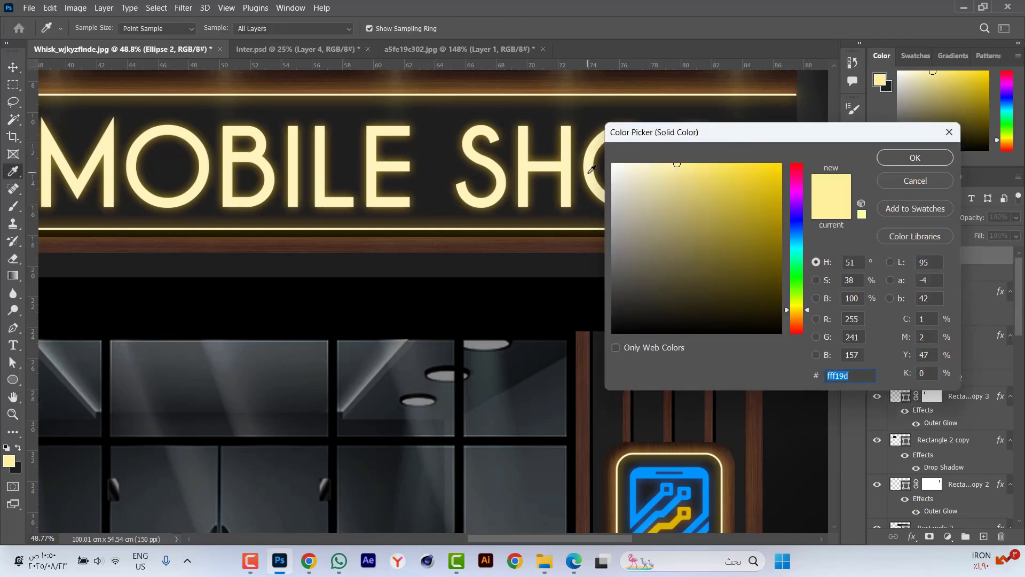
left_click(908, 158)
scroll(589, 425, "down", 2)
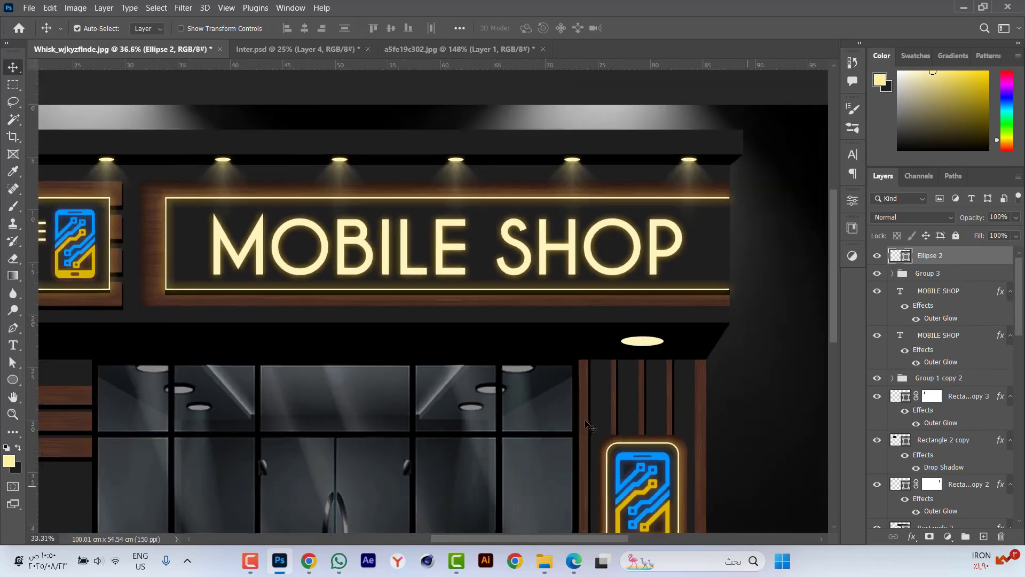
Copy the layer style of the lower MOBILE SHOP text layer onto the lower canopy's ellipse lamp.
scroll(669, 269, "up", 2)
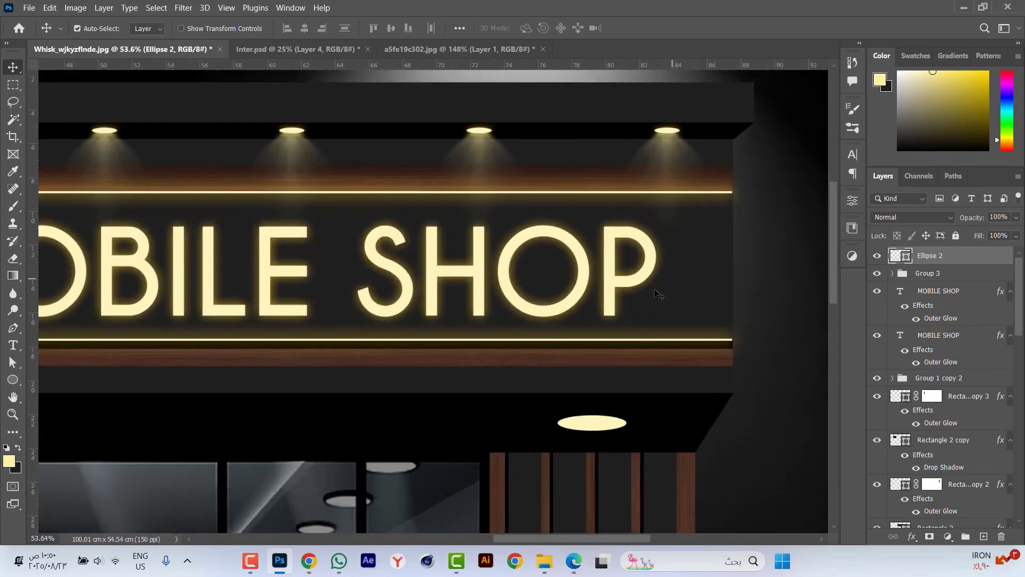
left_click(941, 335)
right_click(944, 335)
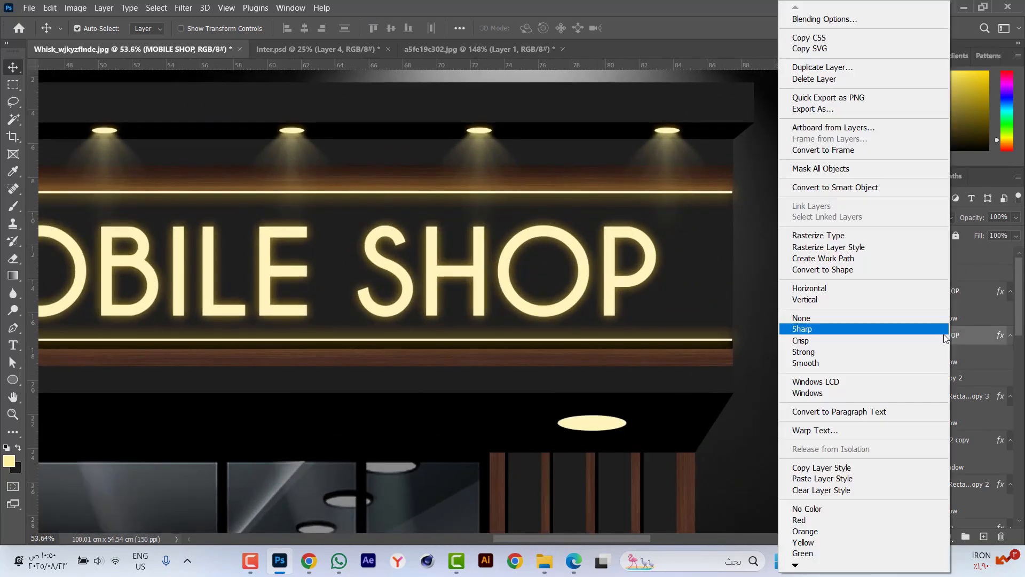
left_click(831, 467)
left_click(590, 423)
right_click(953, 261)
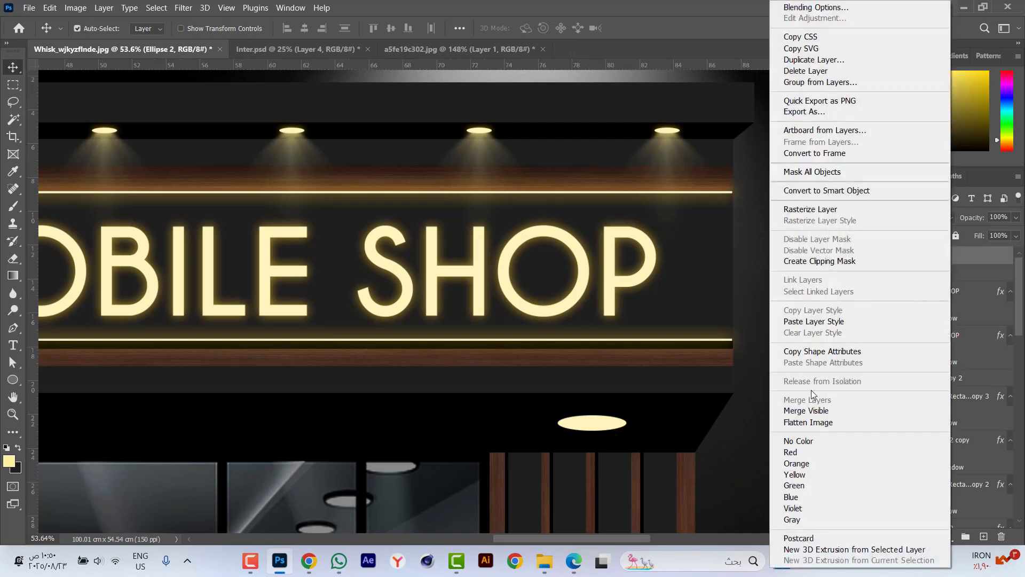
left_click(832, 322)
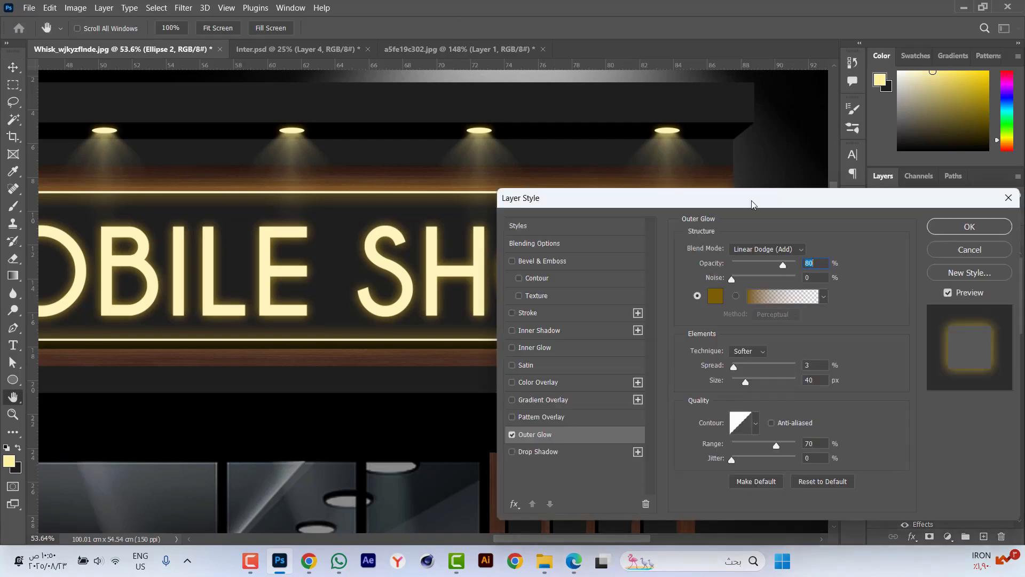
Set the lower ellipse lamp's outer glow to 0% spread and 50 px size.
left_click_drag(752, 204, 795, 84)
left_click(864, 260)
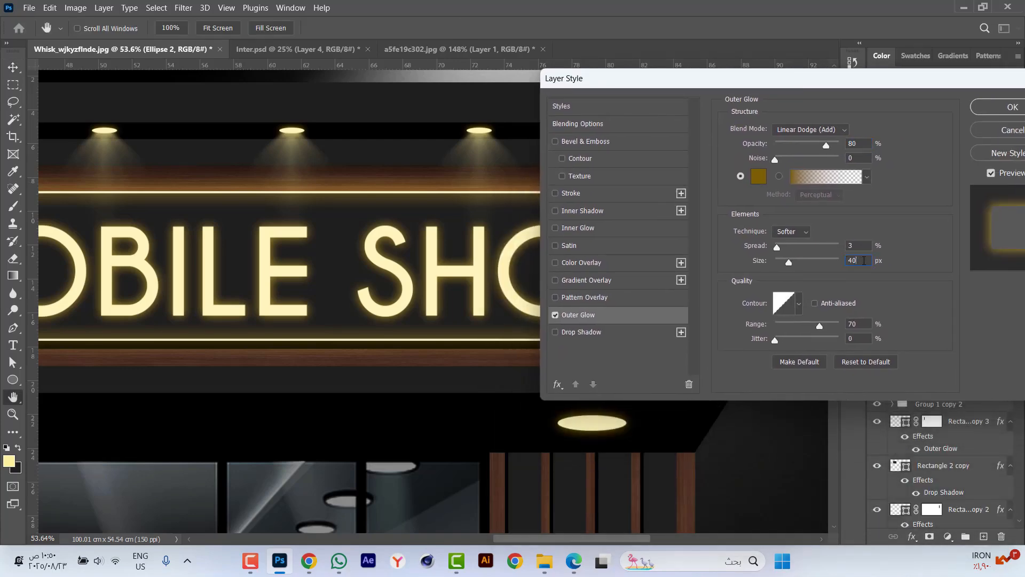
type("50")
left_click(1013, 107)
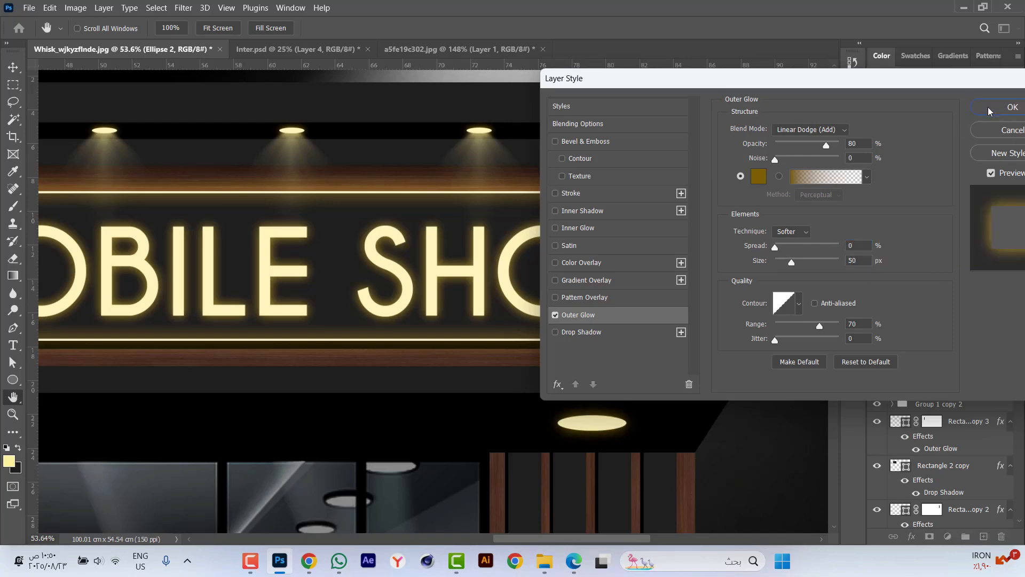
Duplicate the glowing ellipse lamp above the left pillar and centre the copy horizontally on that pillar.
scroll(713, 281, "down", 6)
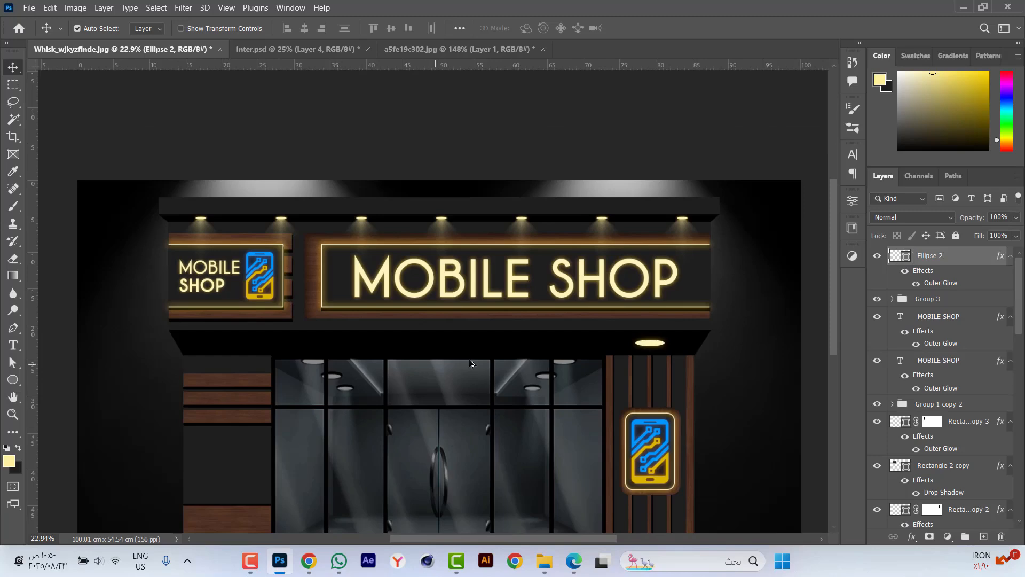
left_click_drag(647, 347, 242, 347)
left_click(229, 447, "shift")
left_click(304, 29)
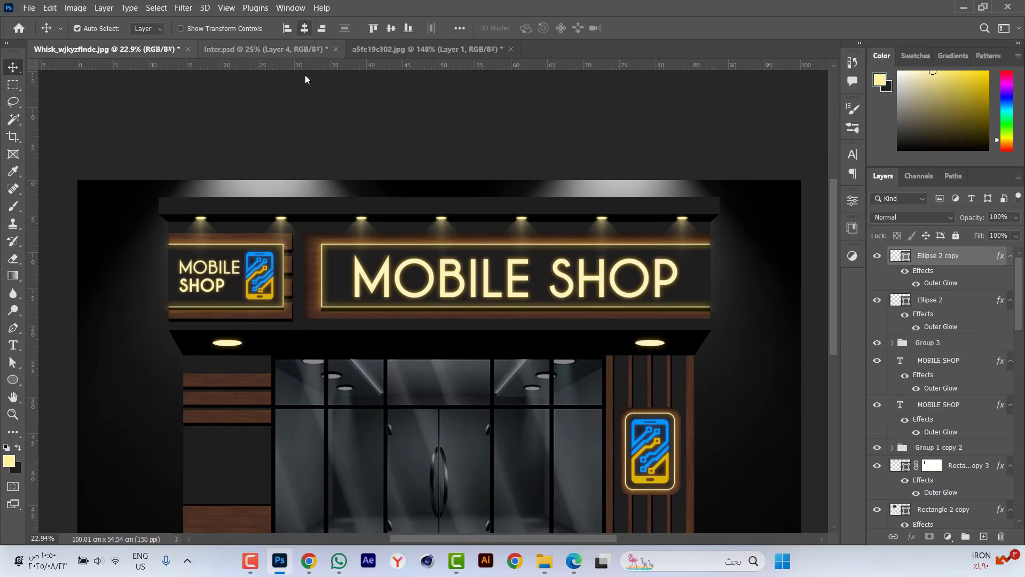
scroll(390, 350, "up", 2)
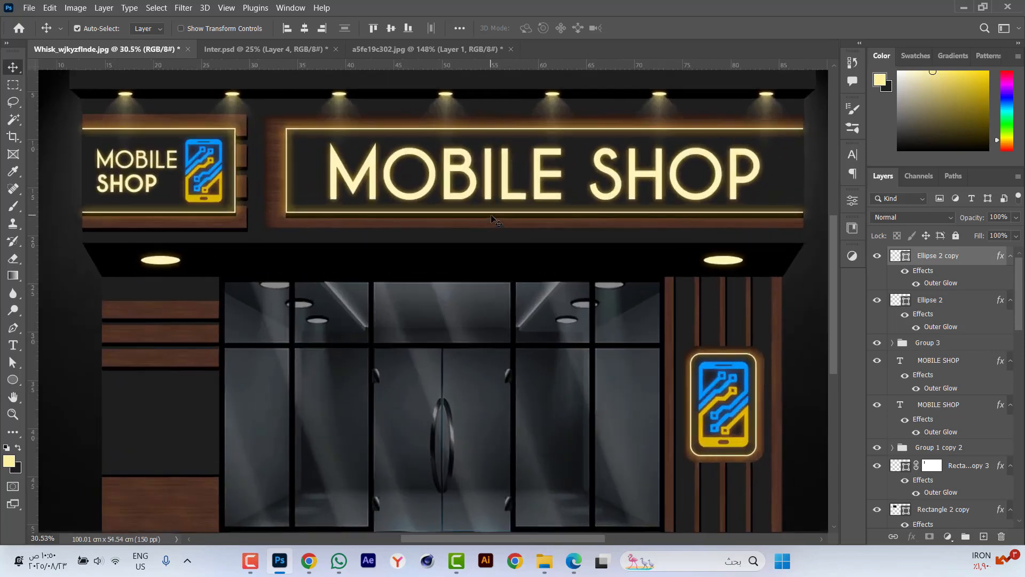
left_click(934, 258)
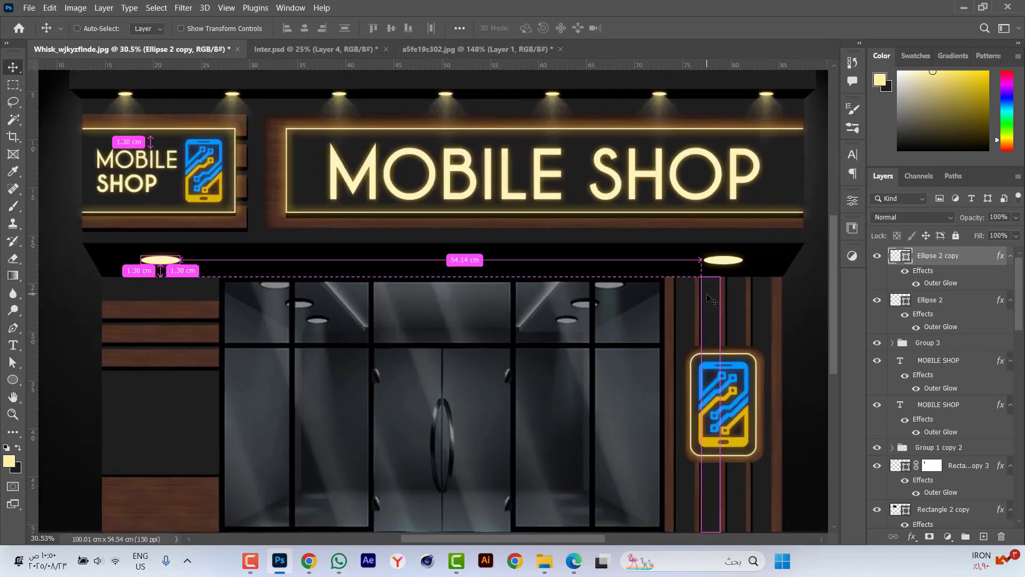
Duplicate the lower canopy's glowing ellipse lamp three times and distribute all five lamps evenly horizontally along the canopy.
key("ctrl+j")
key("ctrl+j")
key("ctrl+j")
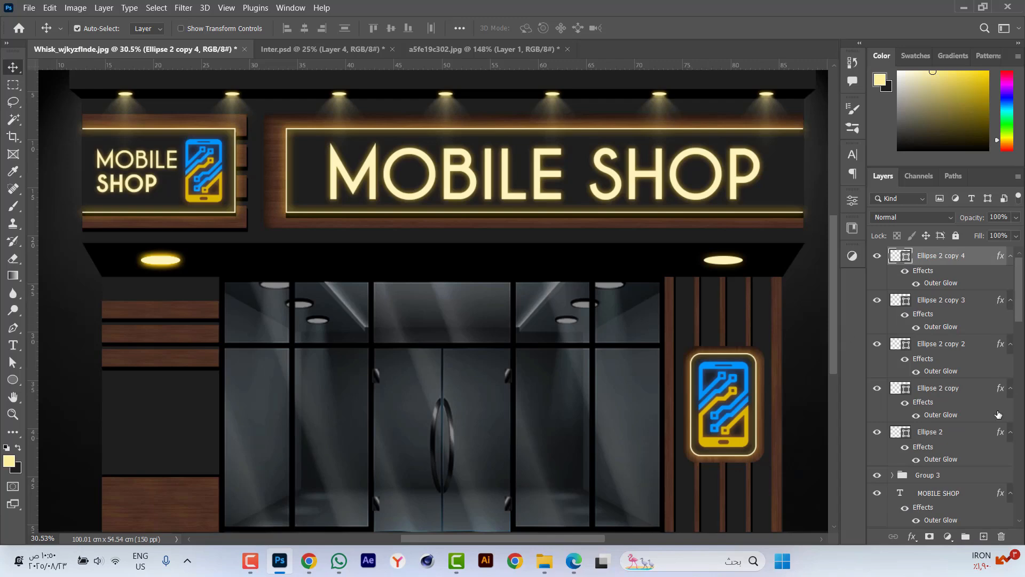
left_click(941, 438, "shift")
left_click(434, 27)
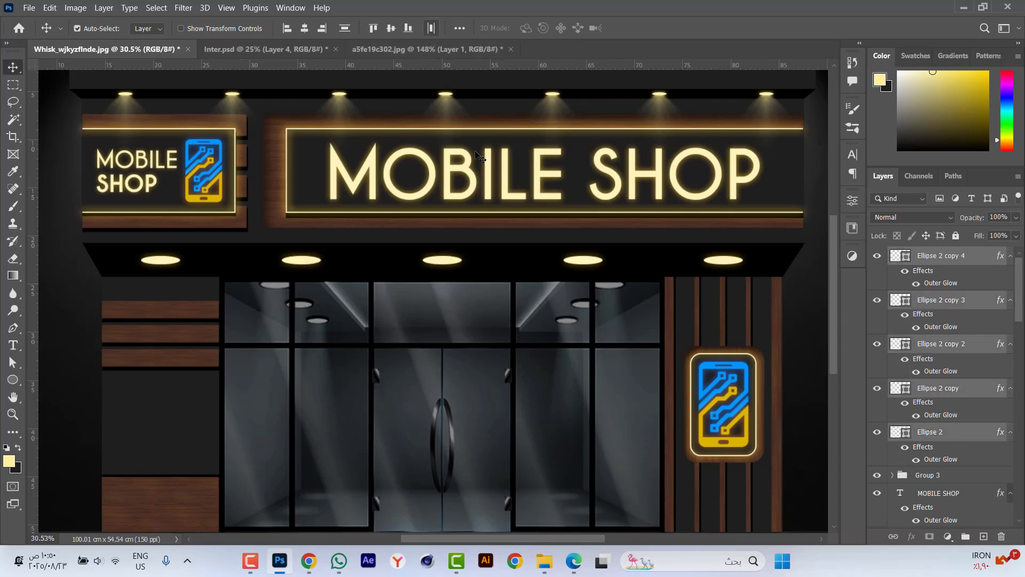
key("ctrl+minus")
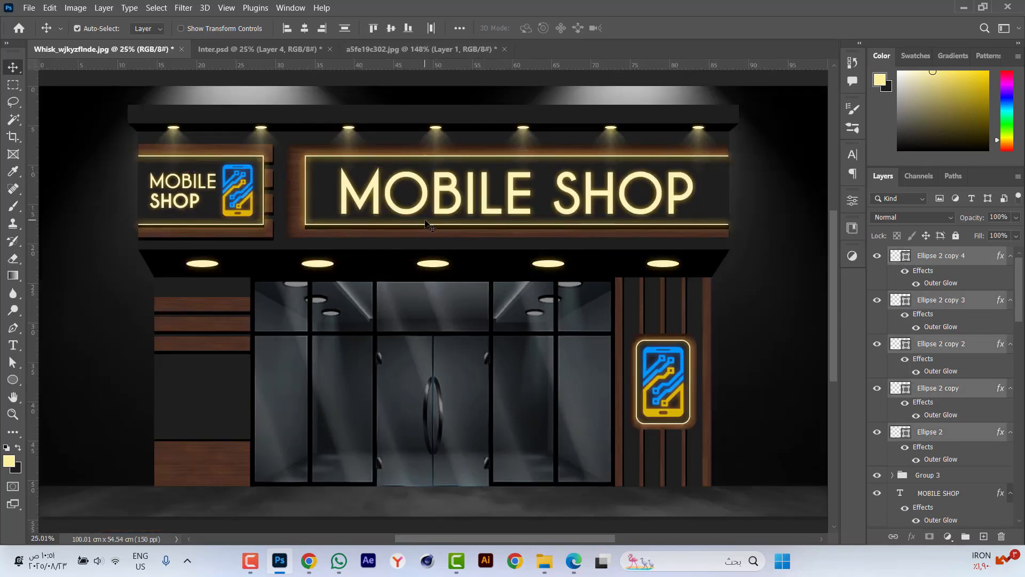
scroll(441, 222, "down", 1)
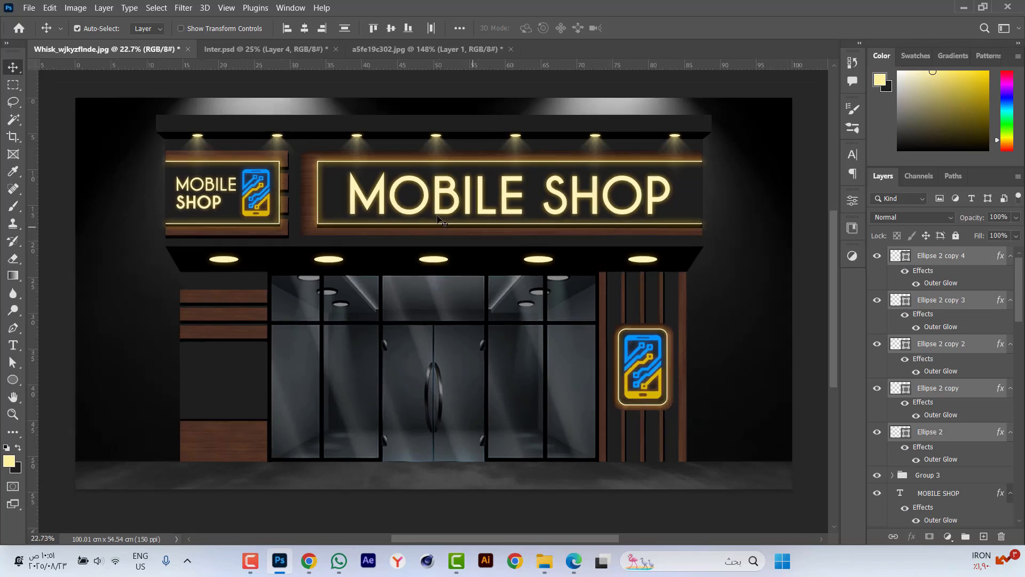
left_click(393, 512)
Add a drop shadow to the large MOBILE SHOP text with an 80° angle and 15 px distance.
scroll(603, 200, "up", 6)
left_click(621, 184)
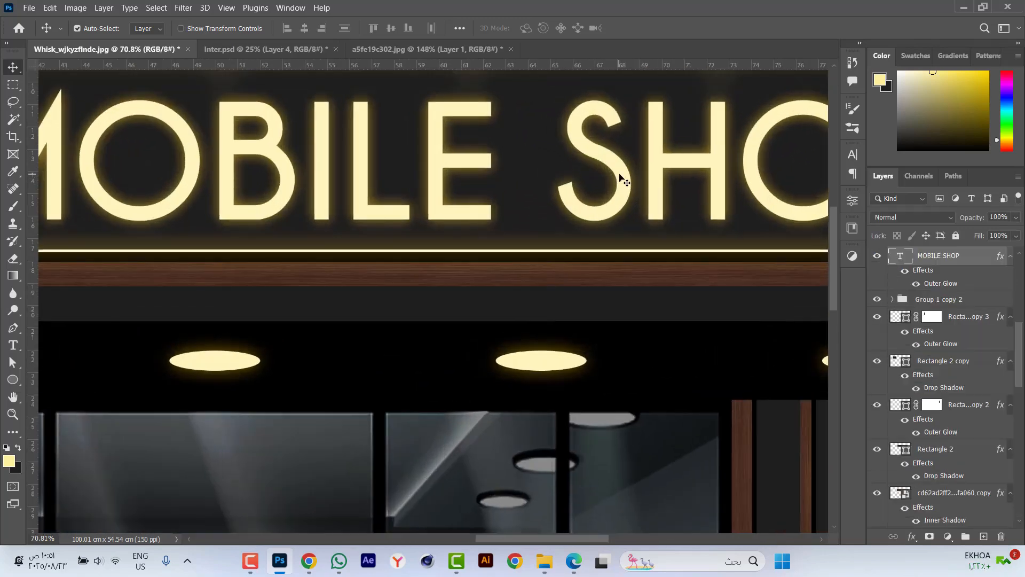
double_click(924, 270)
left_click(540, 332)
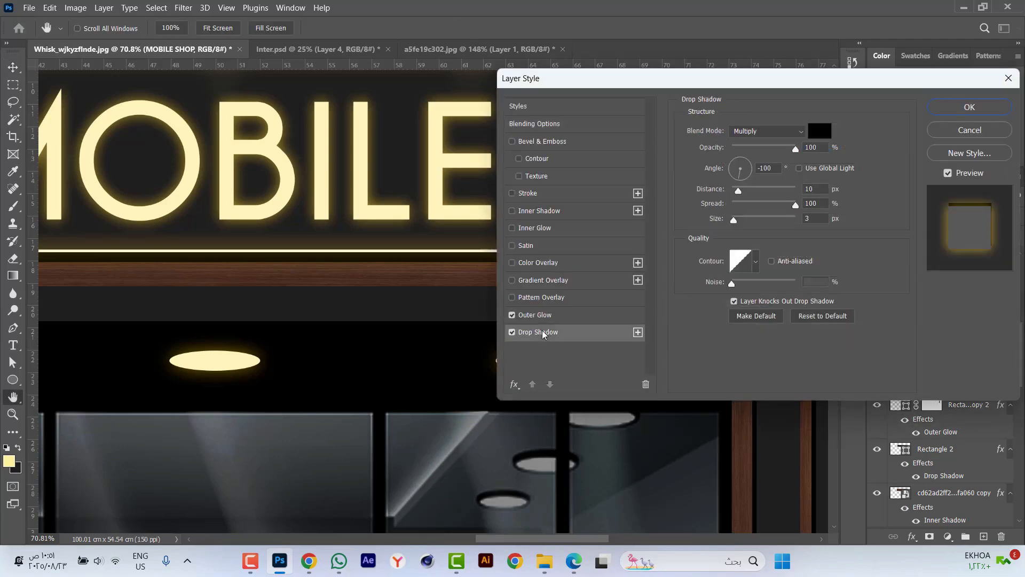
left_click(725, 167)
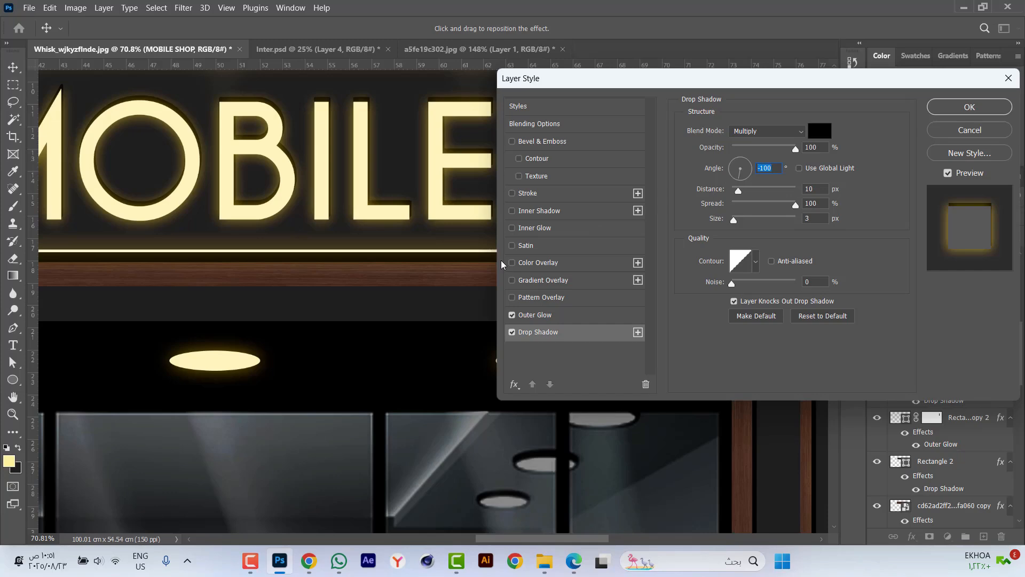
type("80")
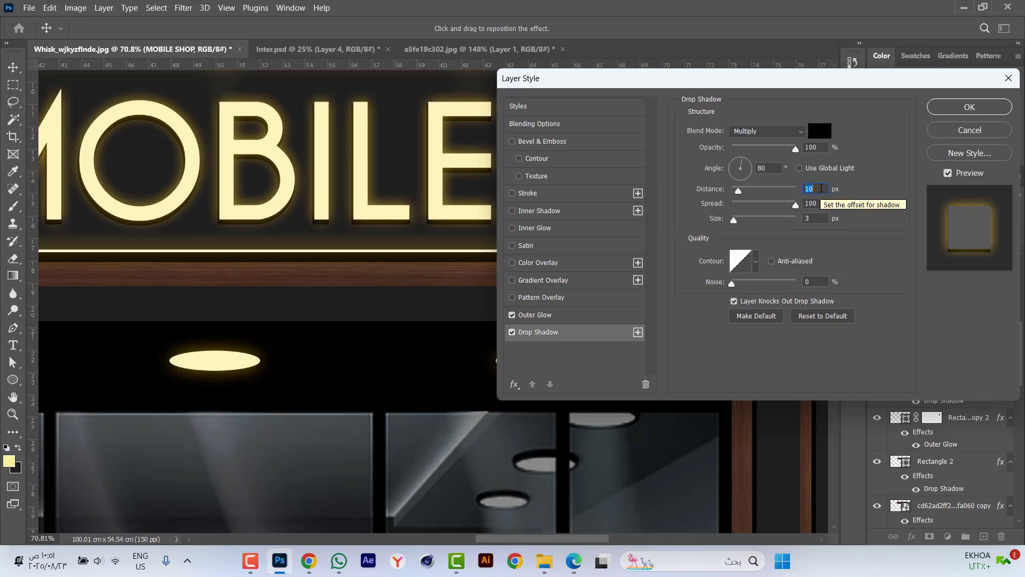
type("15")
left_click(978, 106)
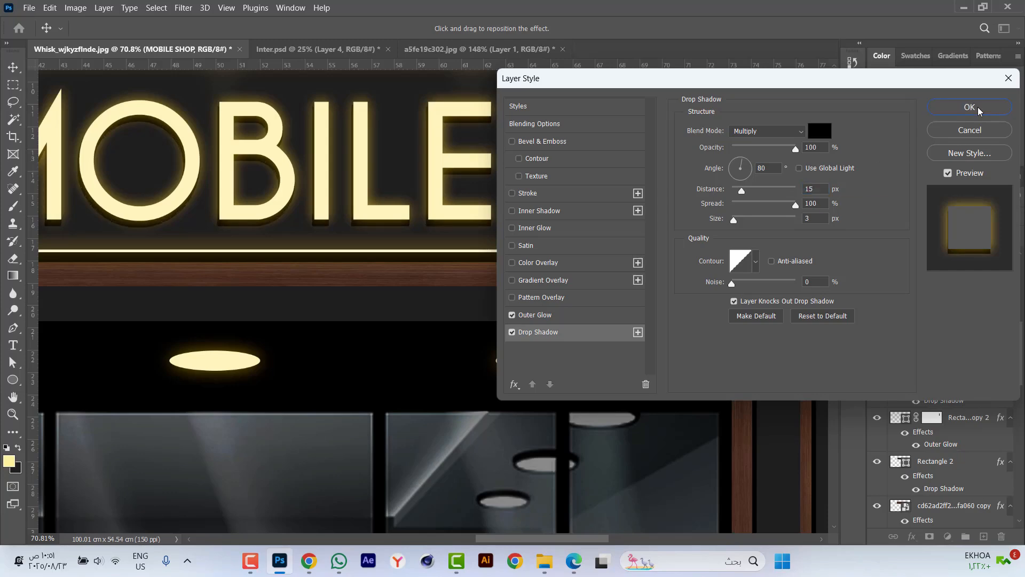
key("ctrl+0")
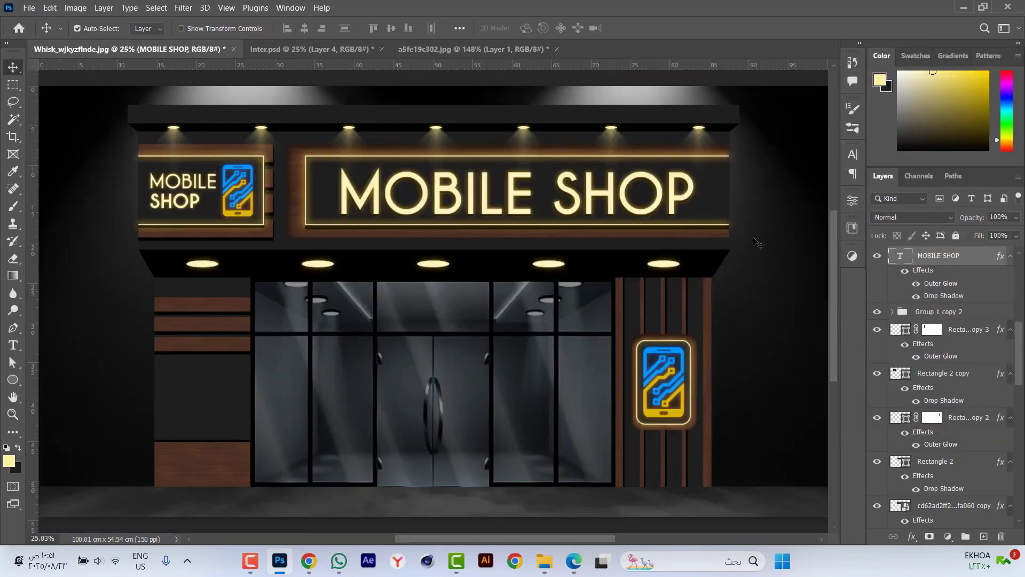
Add a drop shadow at a 110° angle to the small two-line MOBILE SHOP text.
scroll(155, 184, "up", 6)
left_click(239, 185)
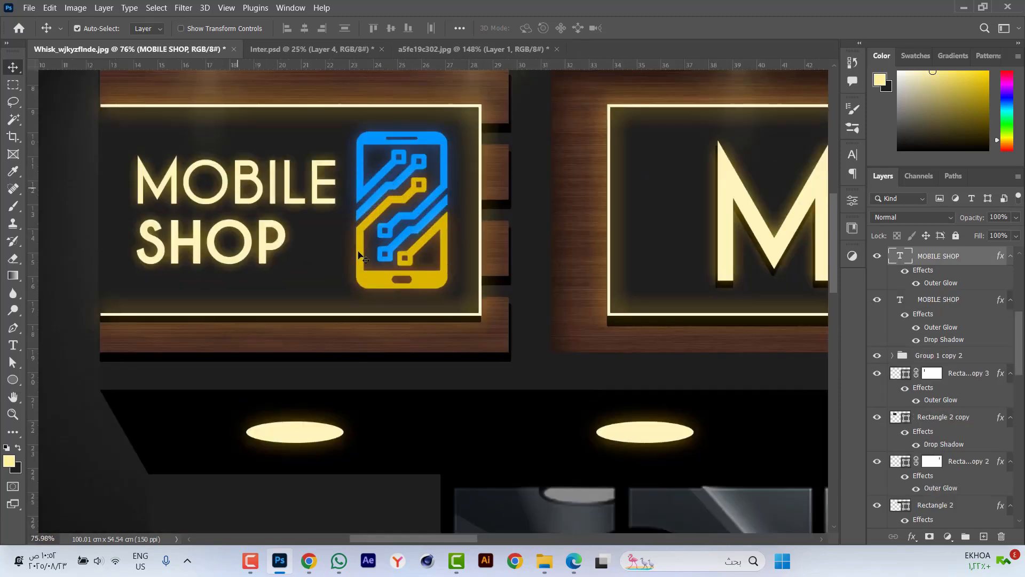
double_click(925, 271)
left_click(538, 332)
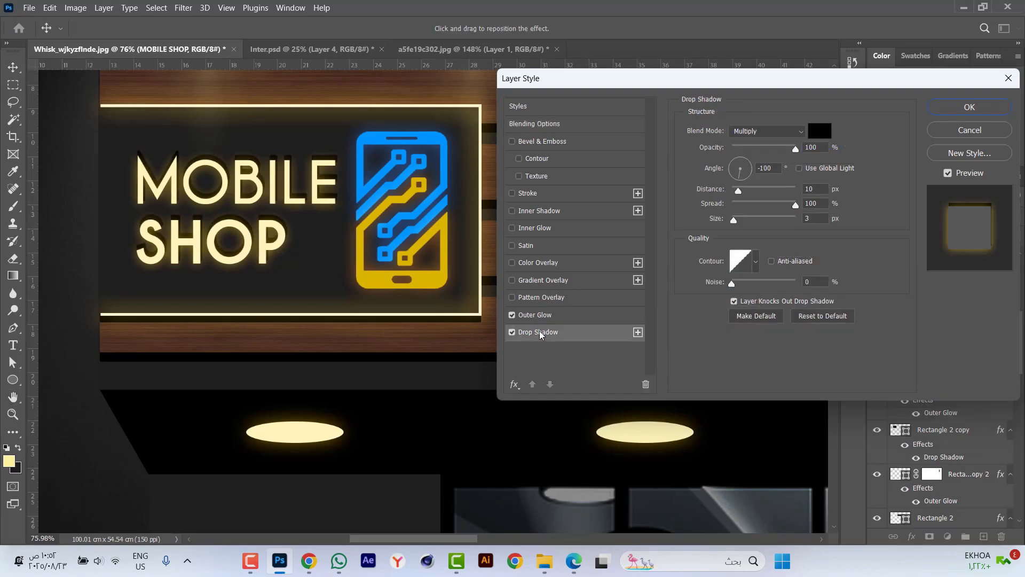
left_click(778, 170)
type("110")
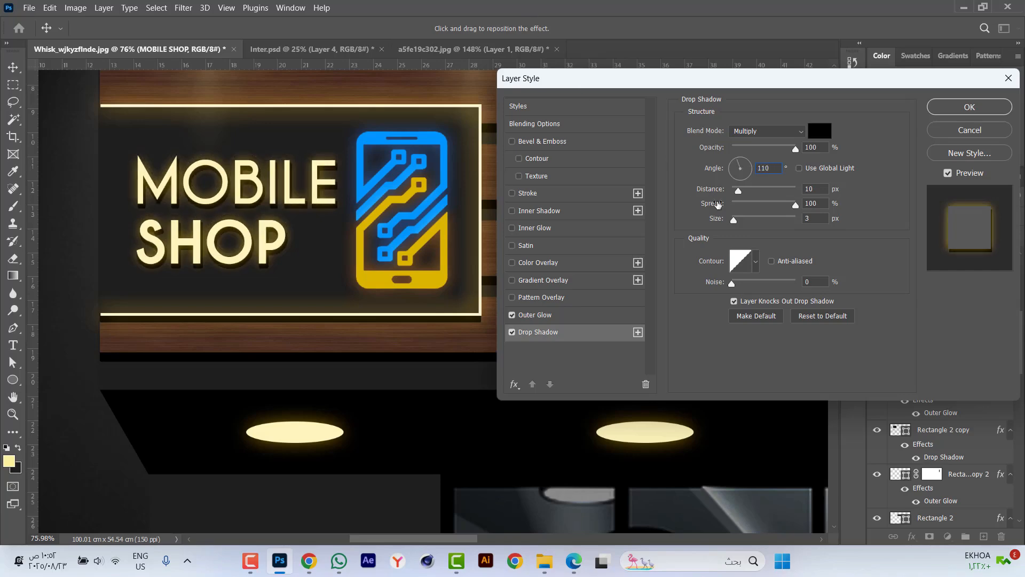
left_click(961, 108)
Add a drop shadow to the small sign's phone icon group with 0% spread and 0 px size.
left_click(443, 182)
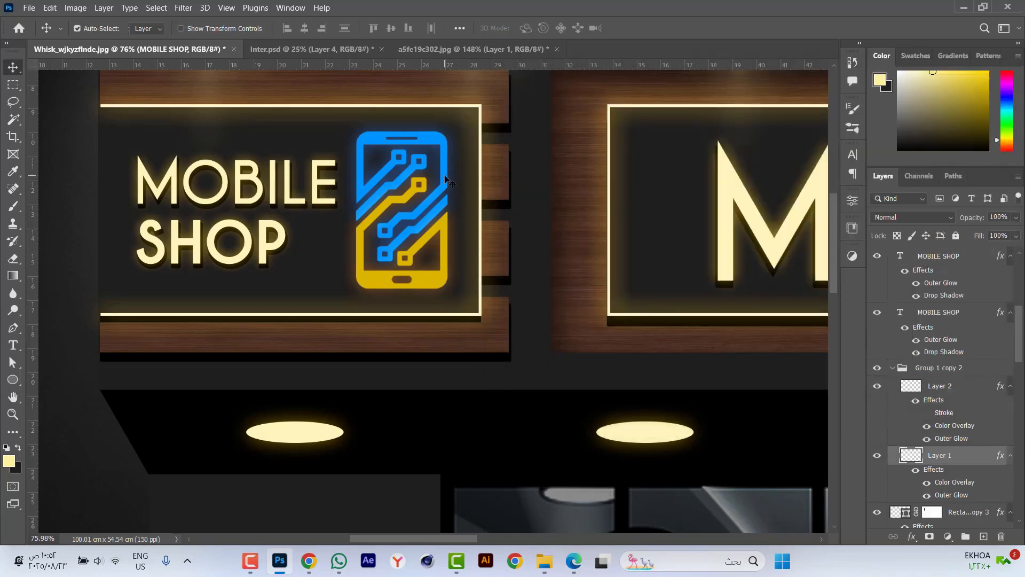
left_click(893, 368)
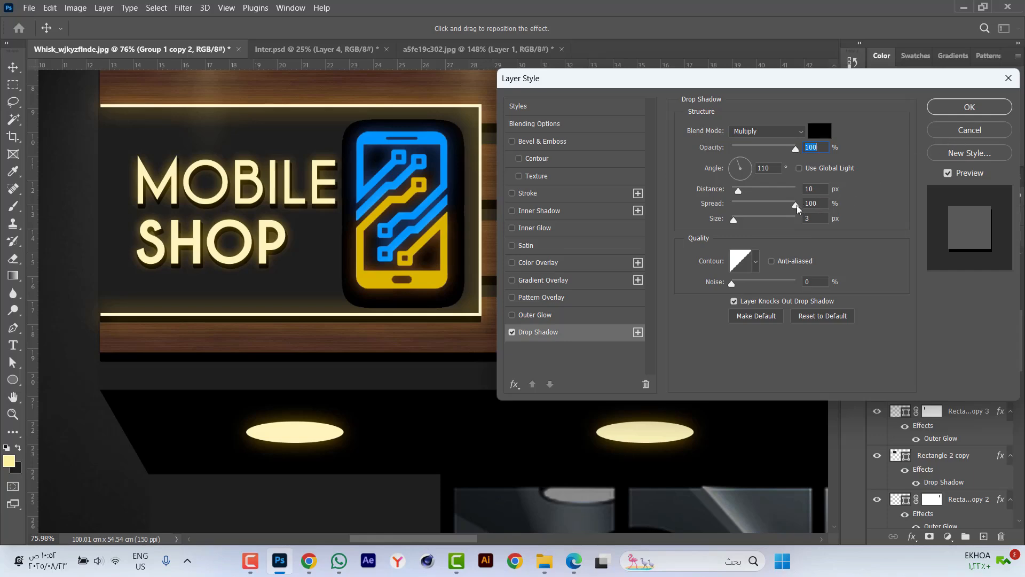
left_click_drag(796, 206, 667, 210)
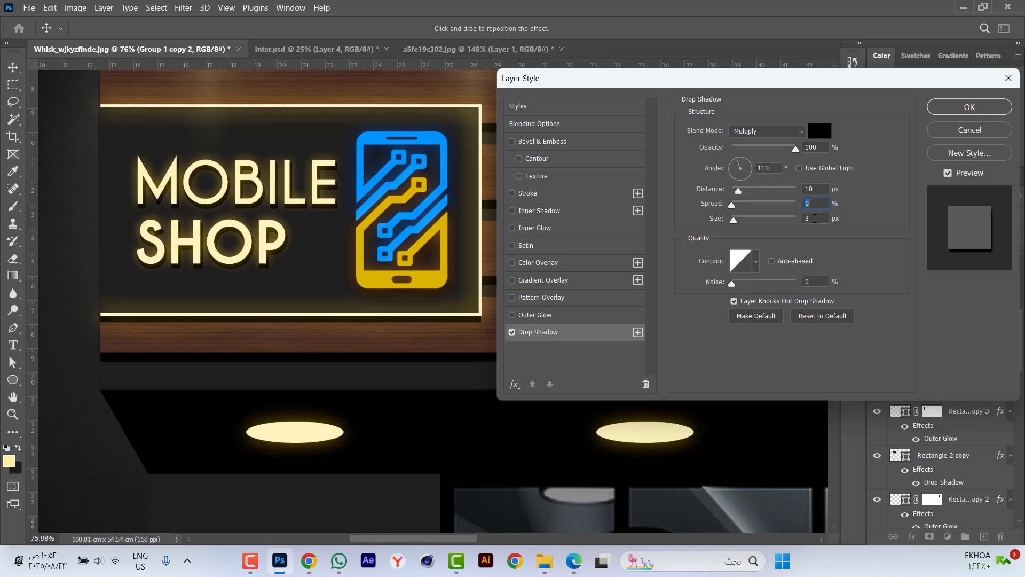
left_click_drag(815, 219, 770, 217)
type("0")
Set the small sign's phone icon shadow to a 120° angle and 14 px distance.
scroll(818, 186, "up", 14)
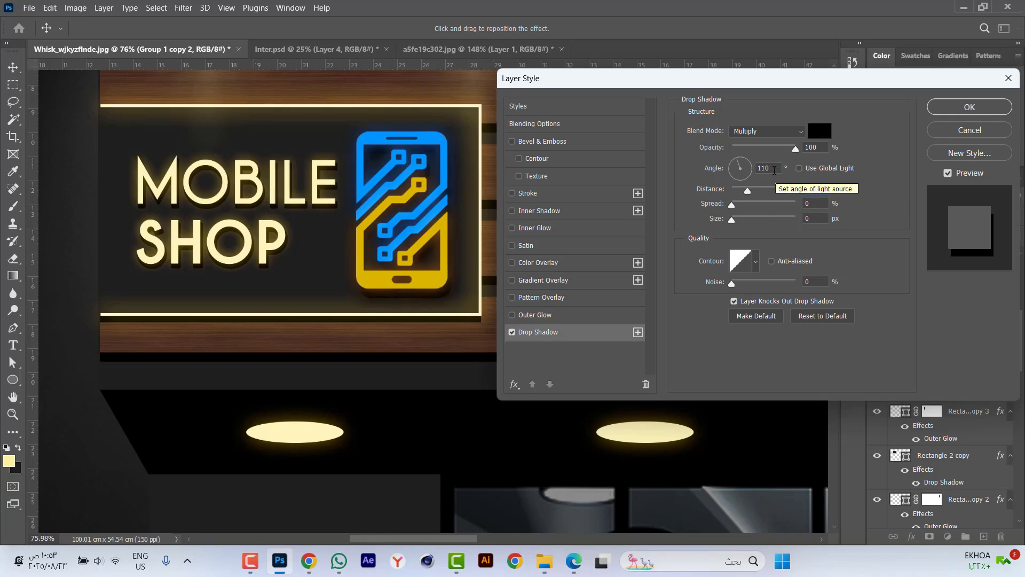
scroll(825, 190, "down", 7)
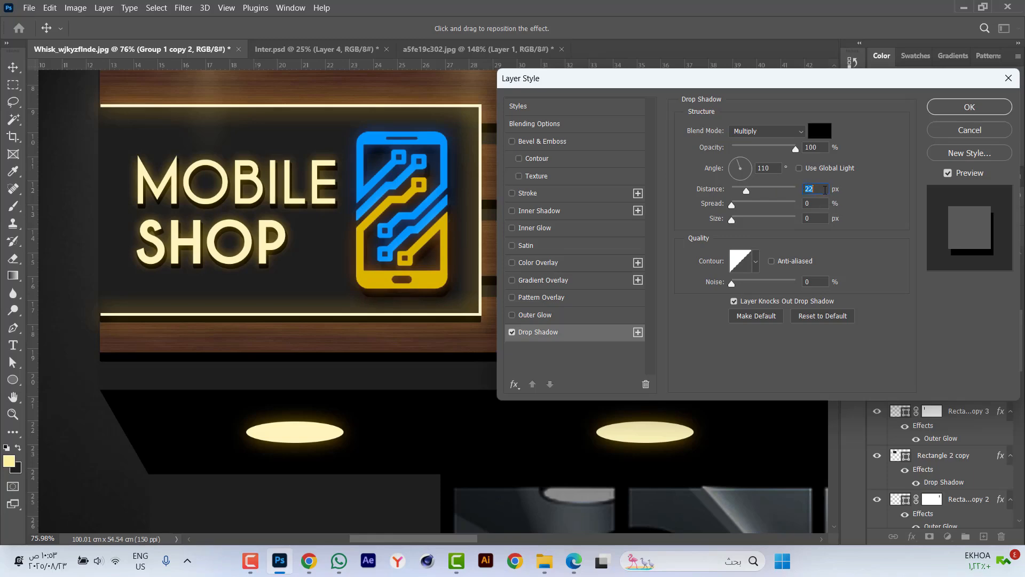
scroll(780, 169, "up", 10)
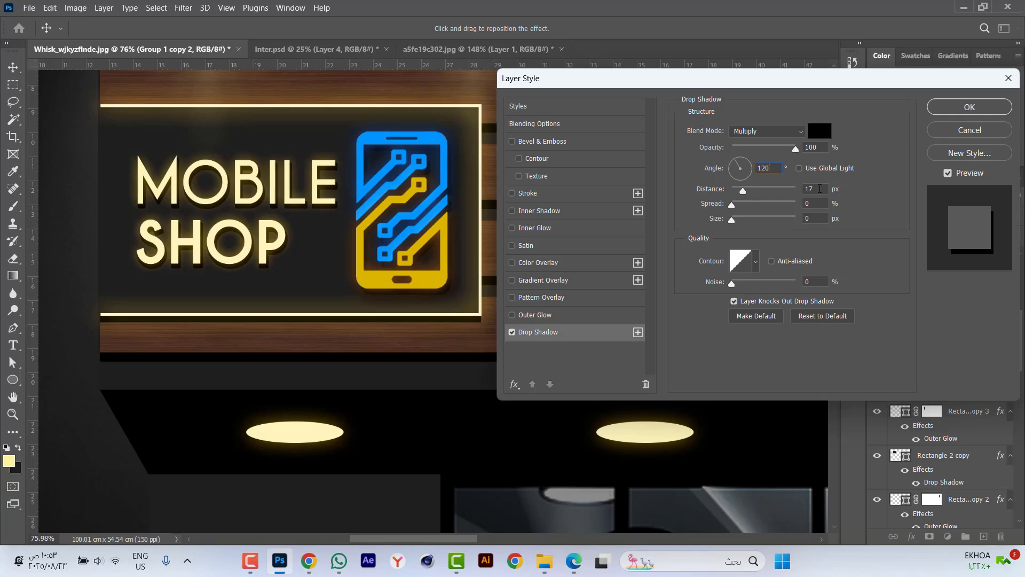
scroll(820, 188, "down", 6)
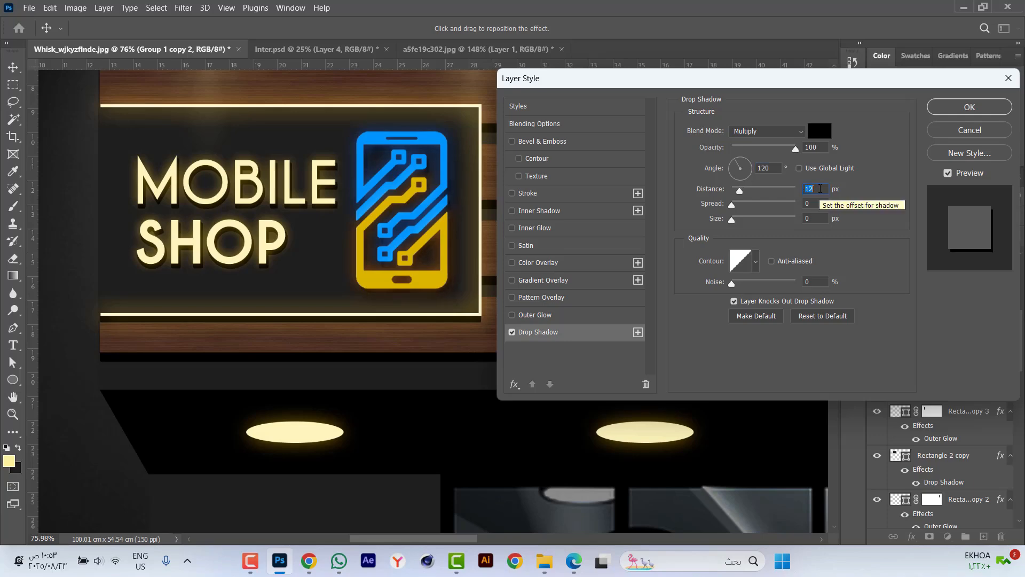
scroll(820, 188, "up", 1)
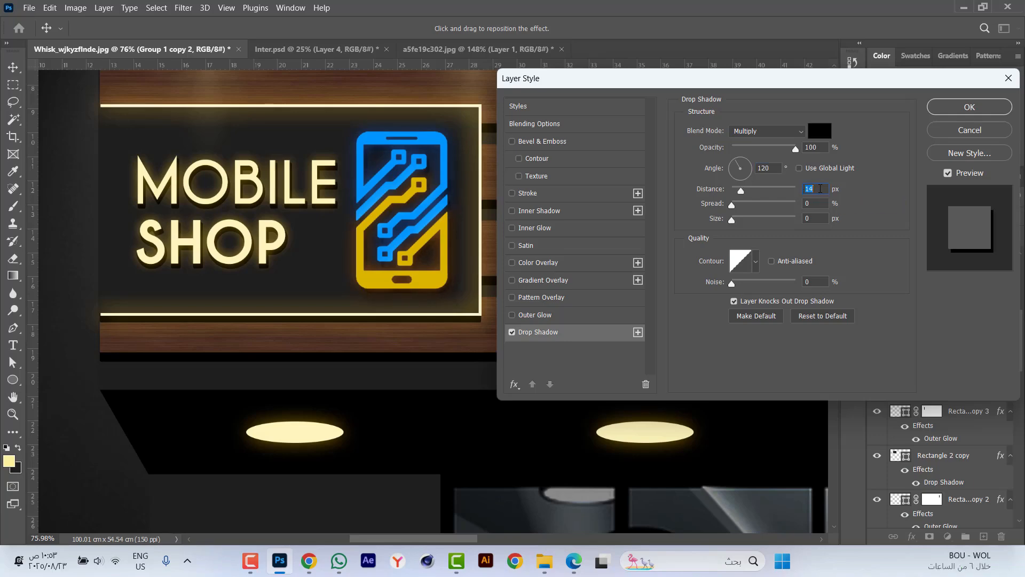
left_click(970, 107)
scroll(691, 177, "down", 4)
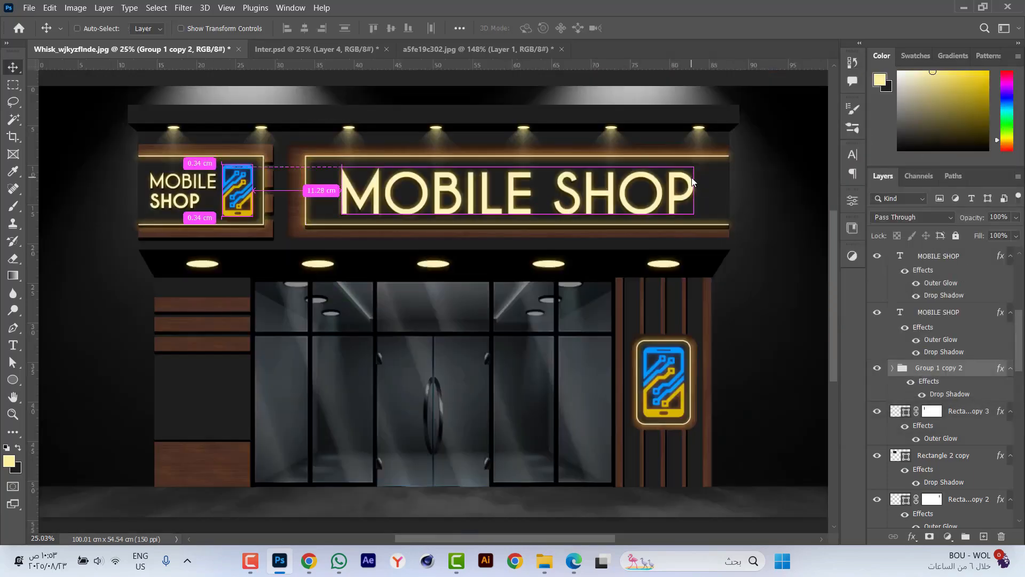
Find the layer group of the phone icon on the right pillar's sign and collapse it.
scroll(699, 420, "up", 4)
scroll(700, 420, "up", 1)
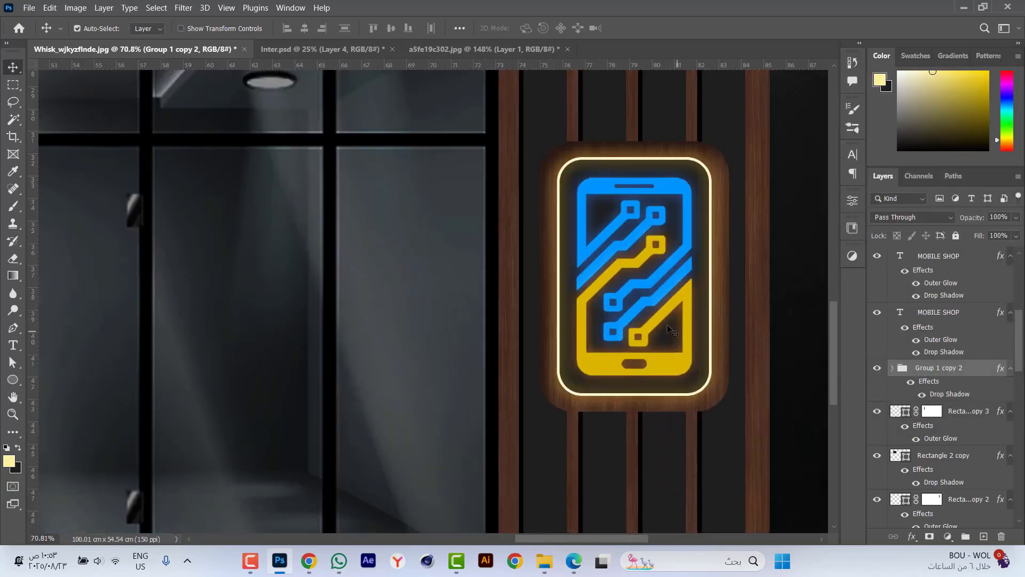
left_click(689, 302)
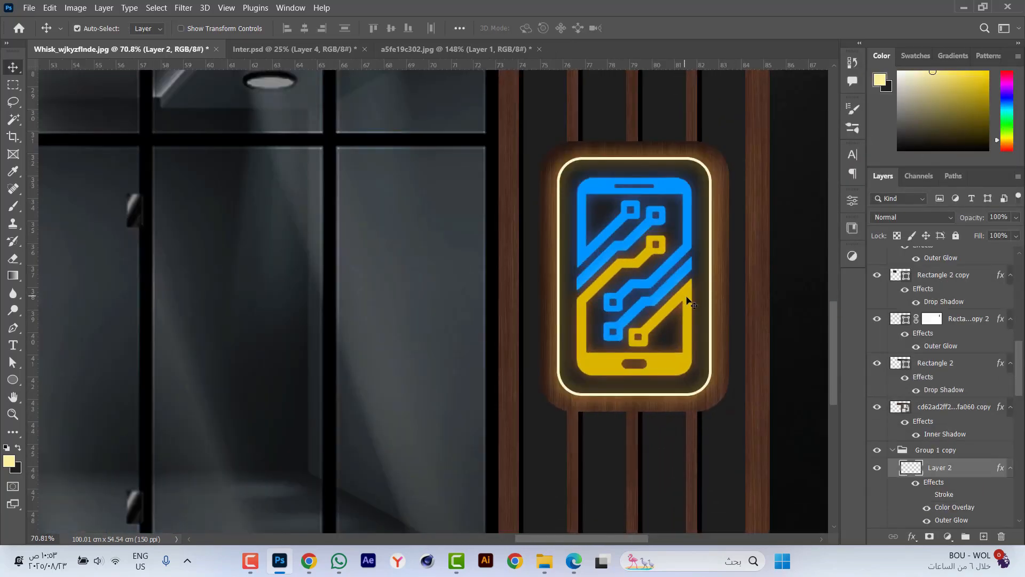
left_click(893, 450)
right_click(934, 453)
left_click(854, 392)
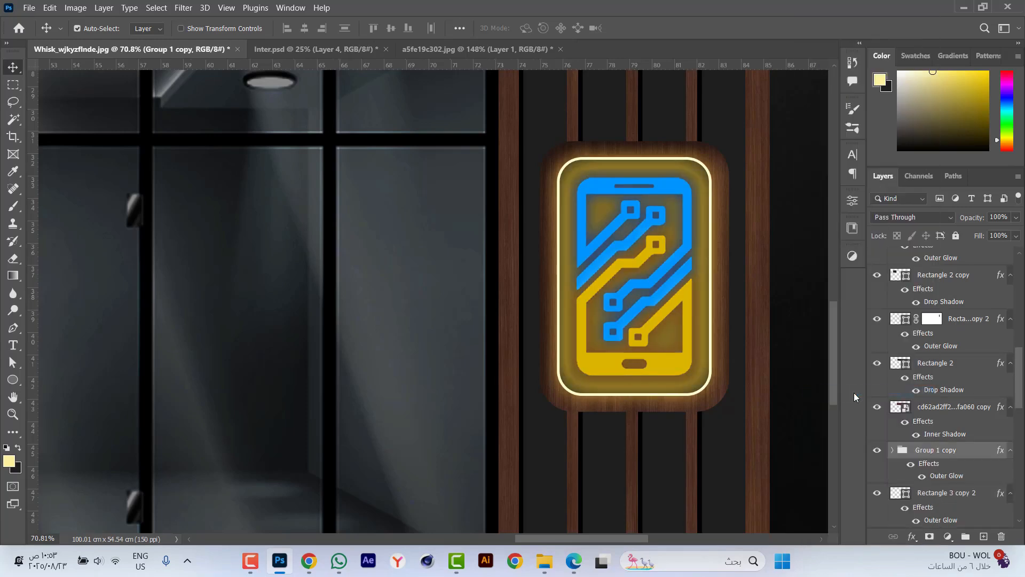
key("ctrl+z")
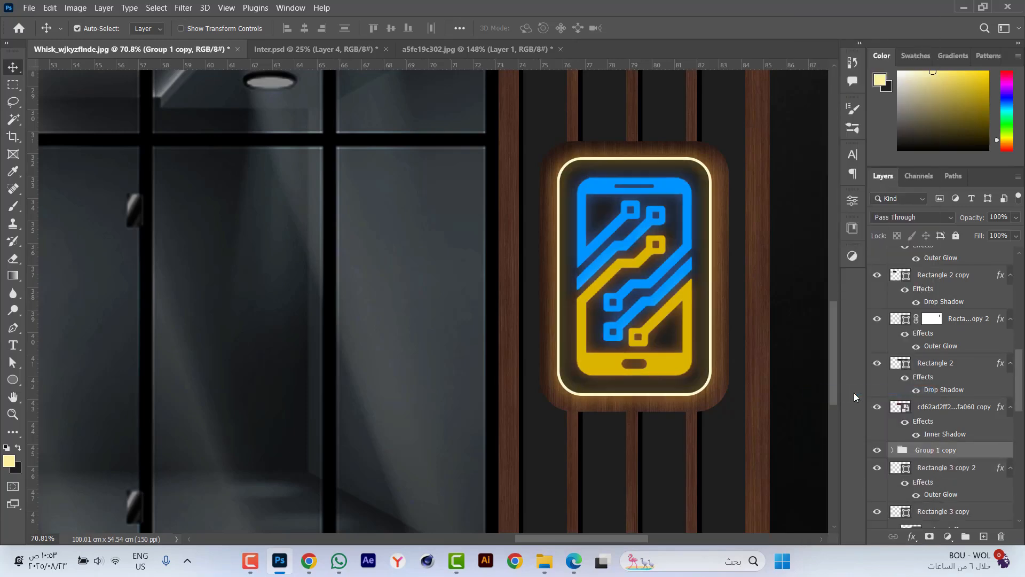
Add a drop shadow to the right pillar's phone icon group with a 70° angle and 20 px distance.
left_click(910, 536)
left_click(911, 525)
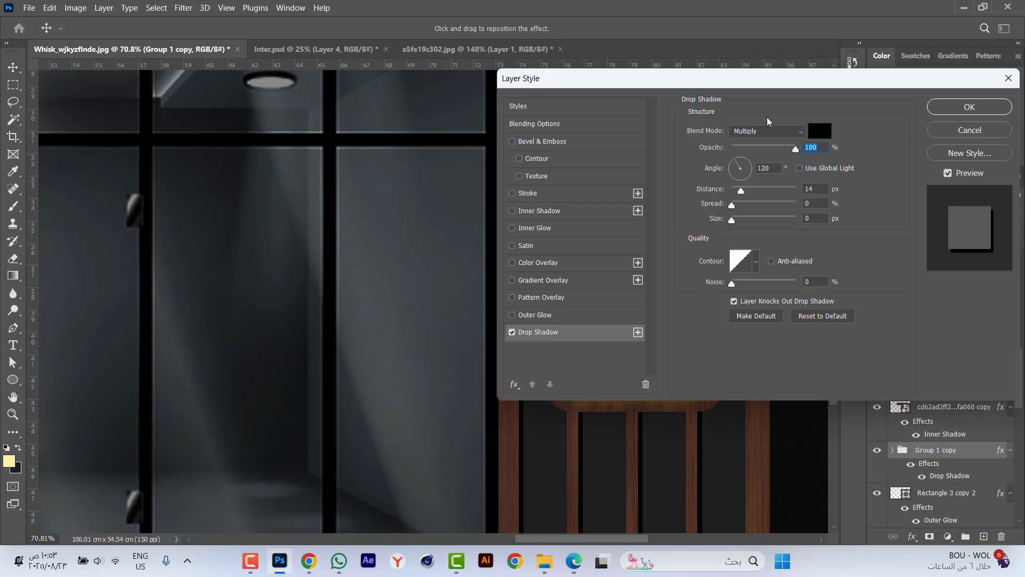
left_click_drag(778, 77, 273, 112)
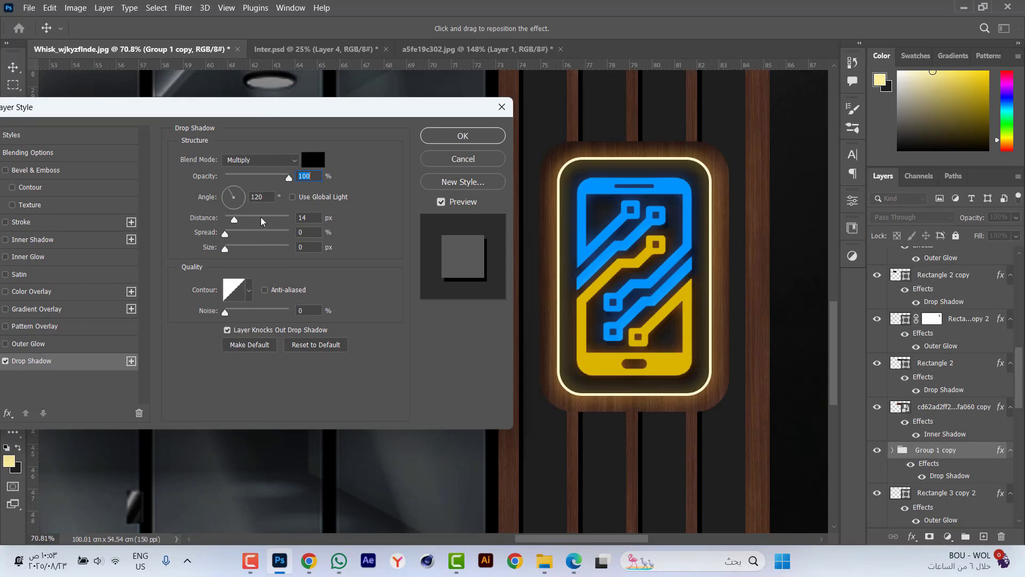
left_click(261, 197)
type("80")
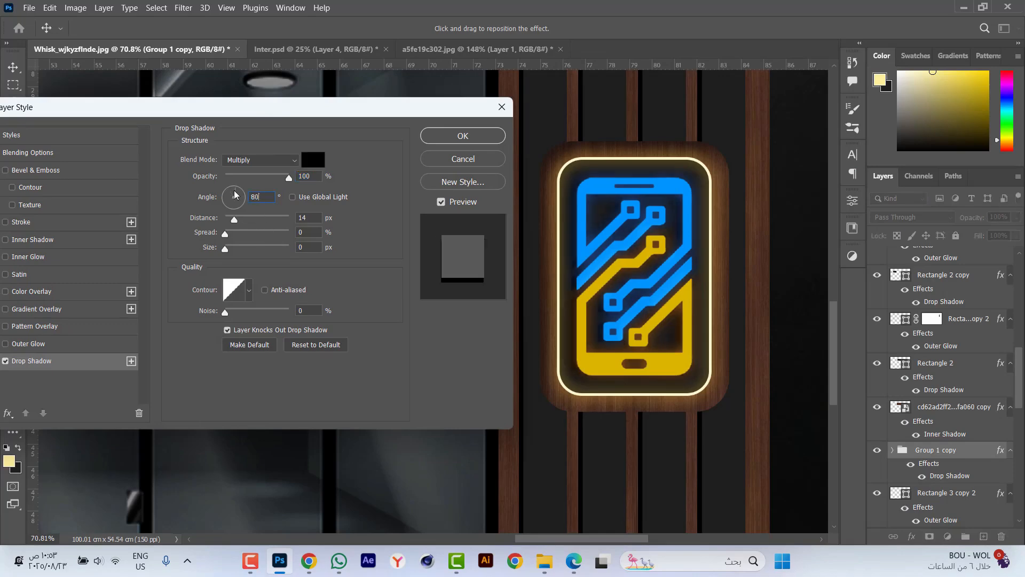
double_click(268, 197)
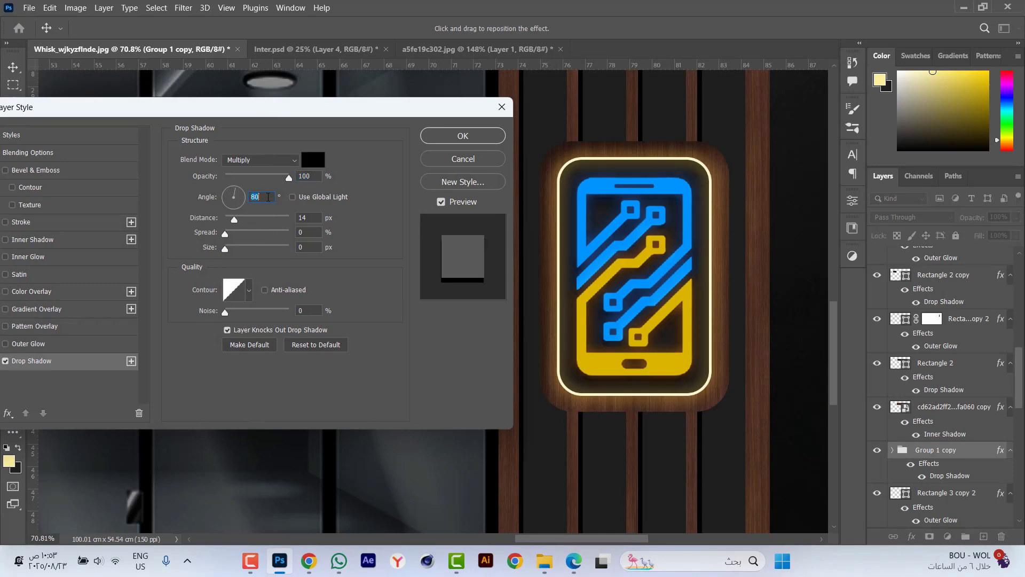
type("70")
double_click(315, 220)
scroll(315, 220, "up", 4)
scroll(315, 219, "up", 1)
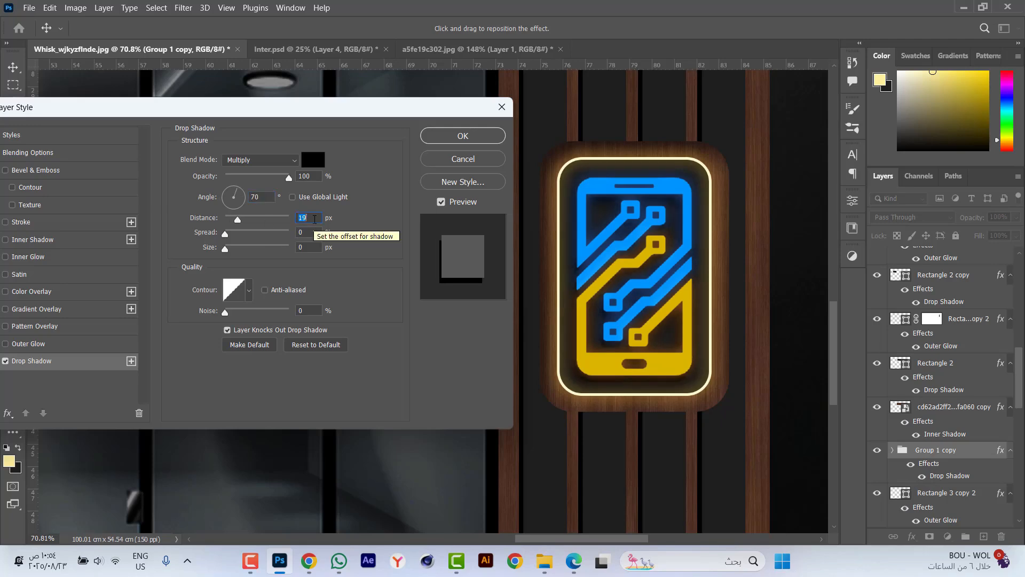
left_click(462, 136)
Examine the whole shop facade in full-screen mode, fitted to the screen.
key("ctrl+0")
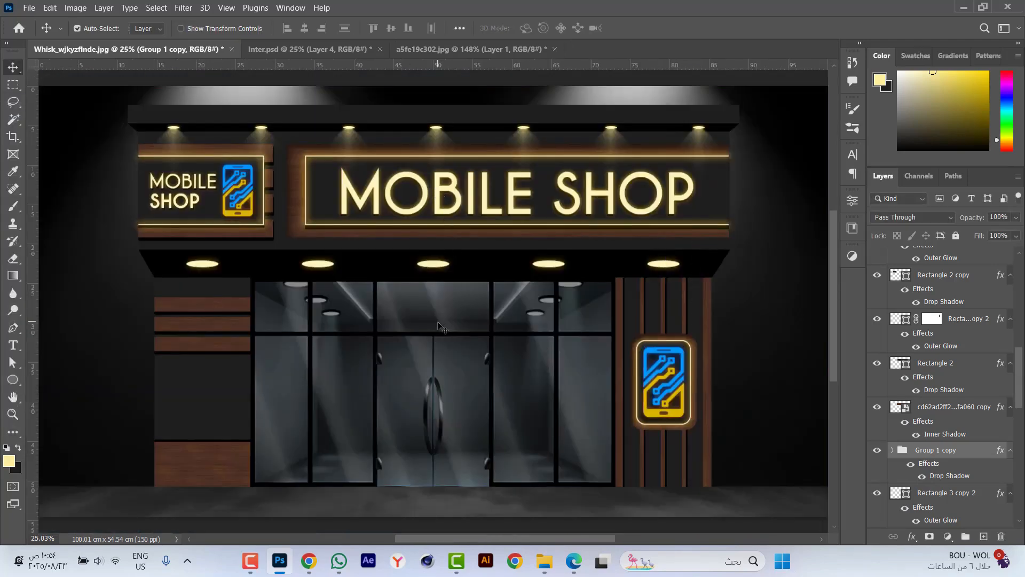
key("f")
key("f")
key("ctrl+0")
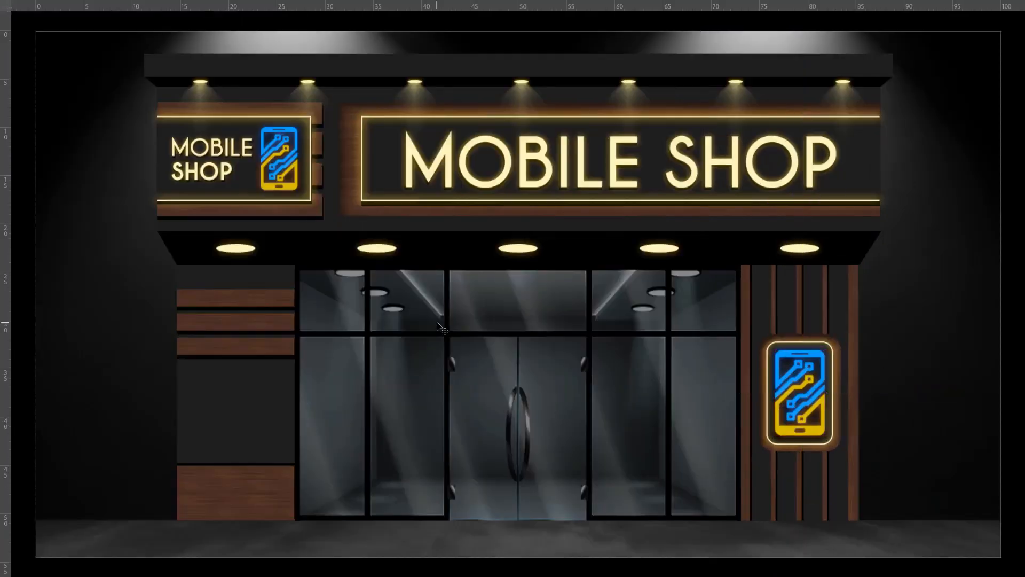